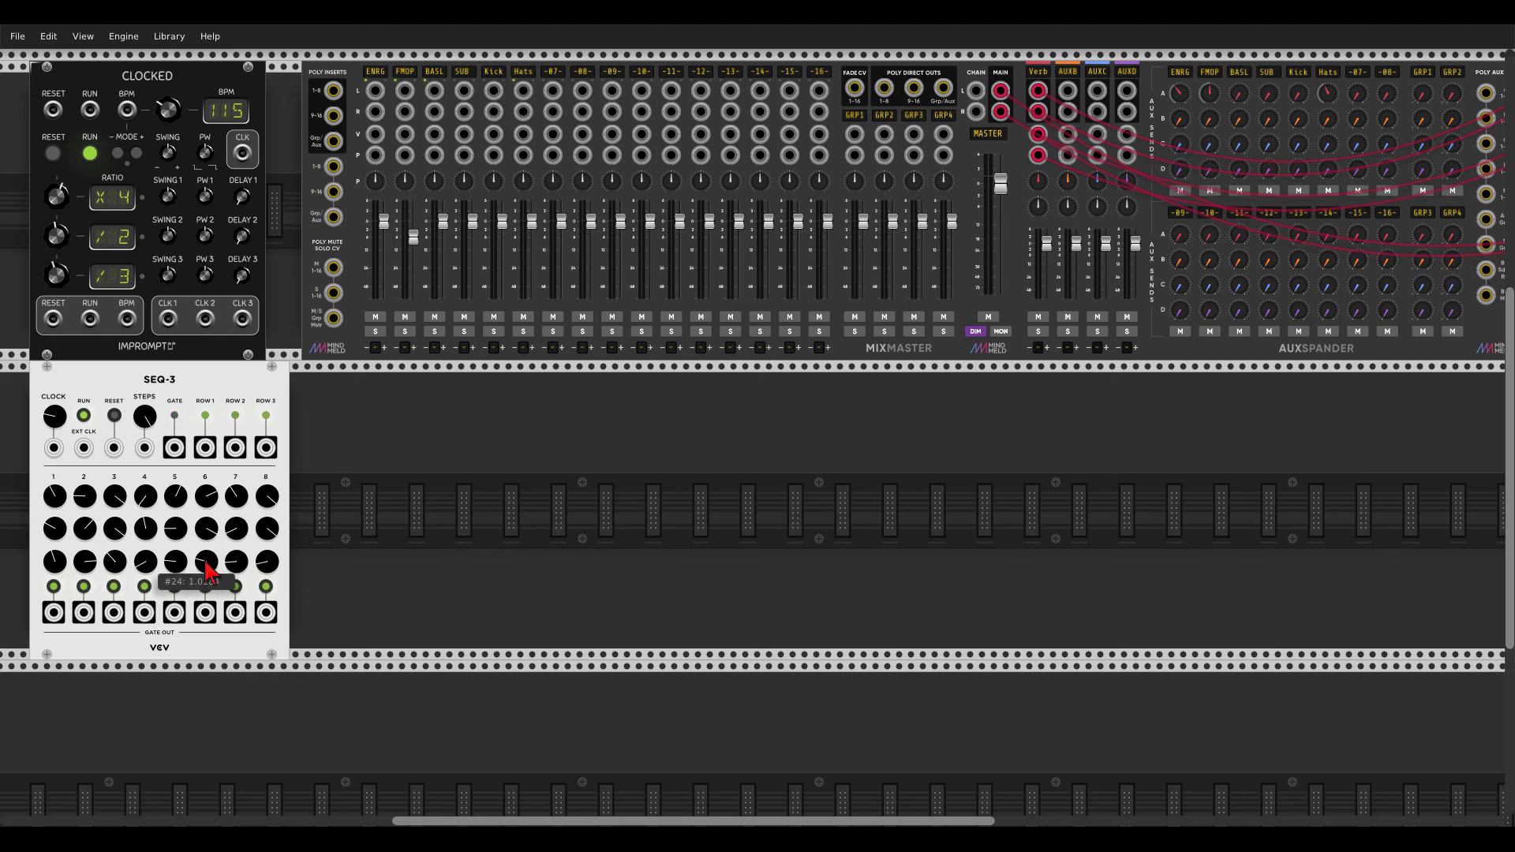
Step: Search the module library for "energy" and place the Geodesics Energy module in the row beside SEQ-3, leaving room between them
mouse_move(172, 505)
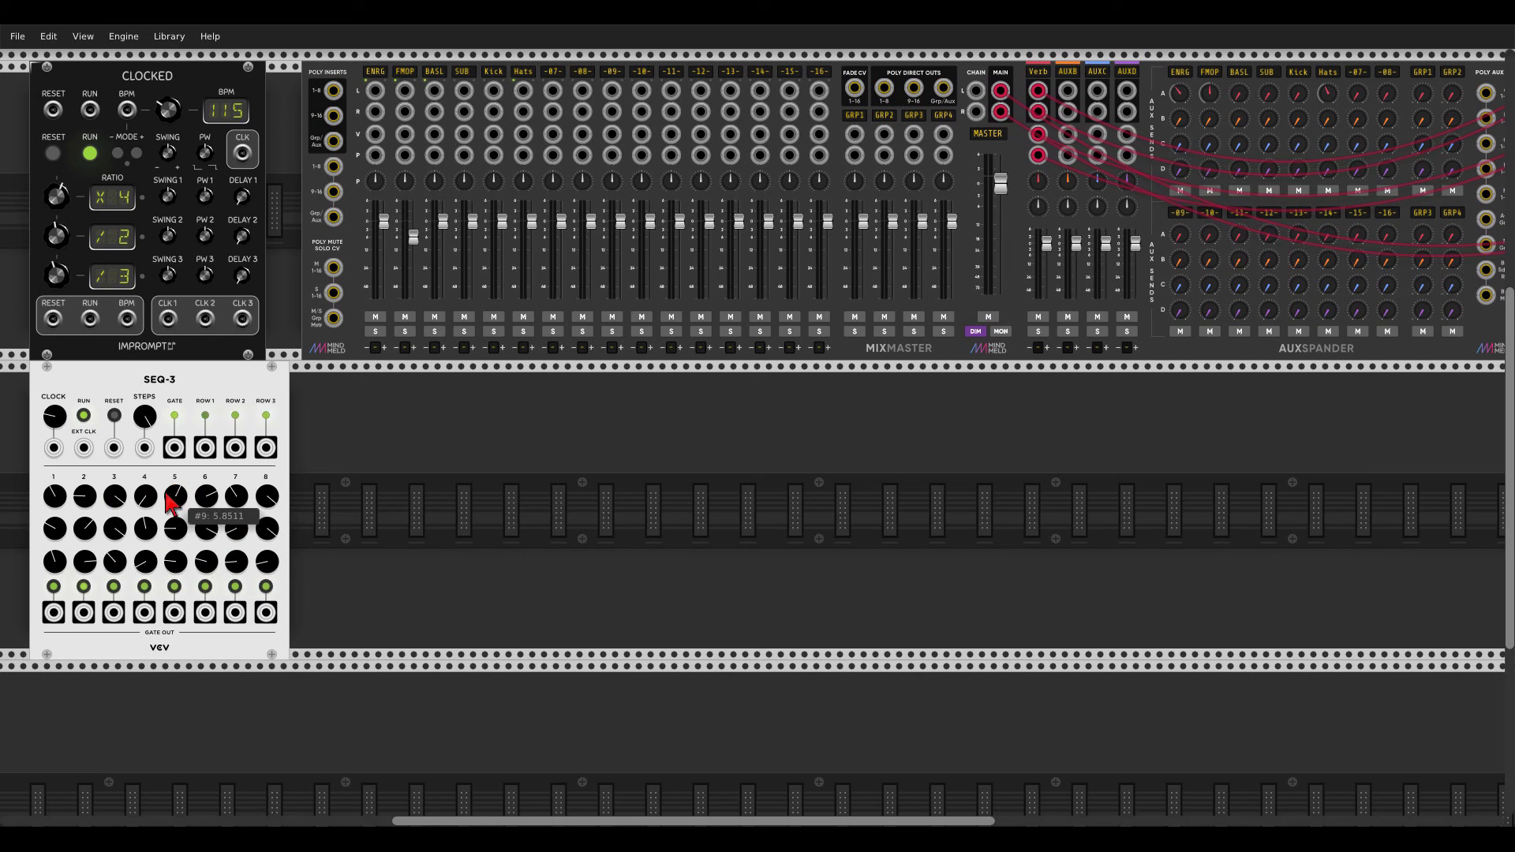
right_click(507, 525)
text(energy)
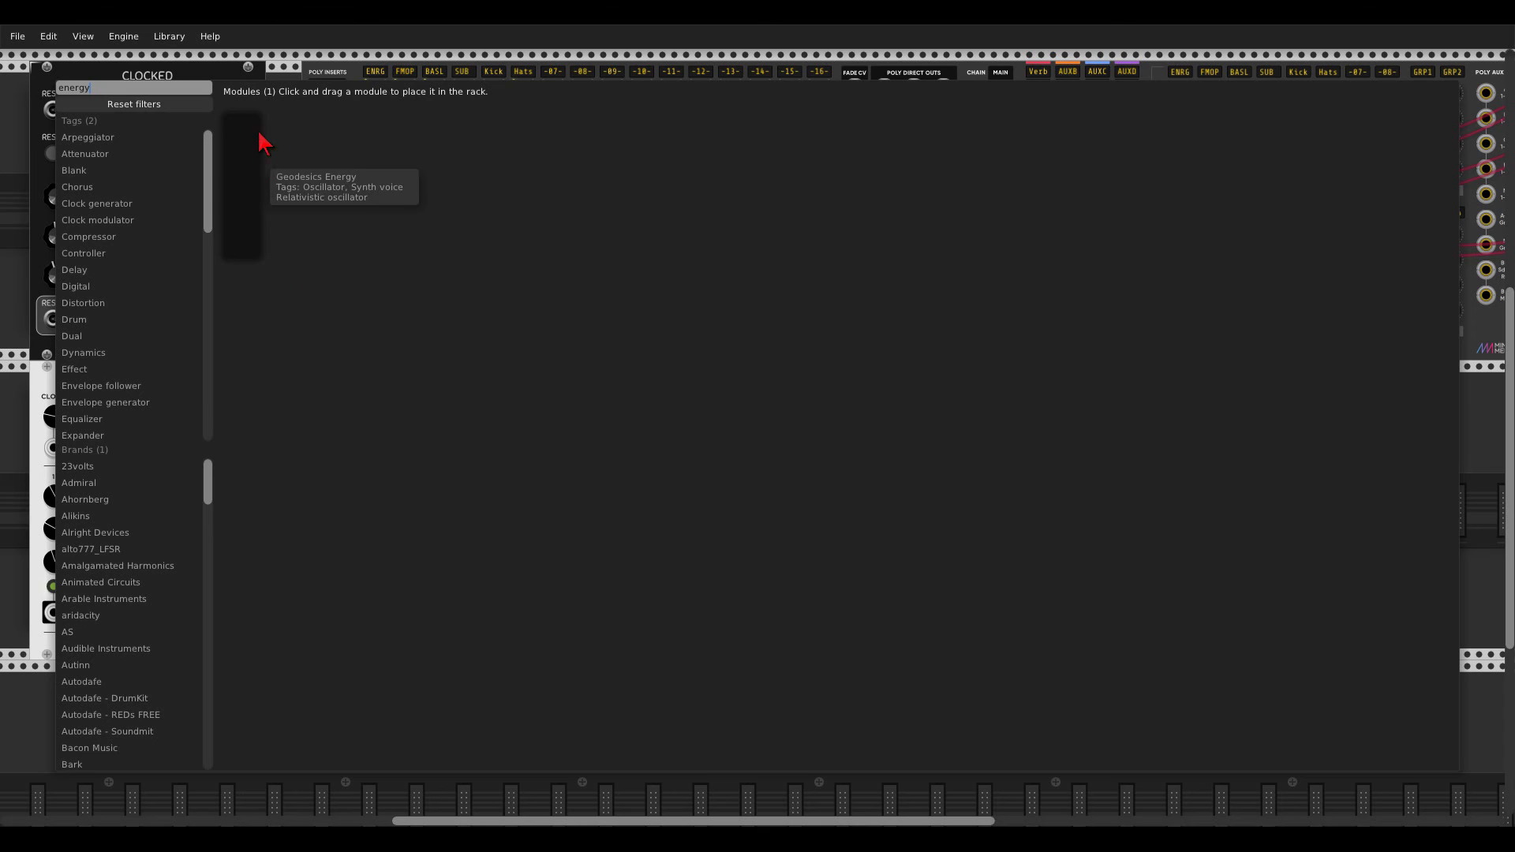
drag(261, 142, 513, 458)
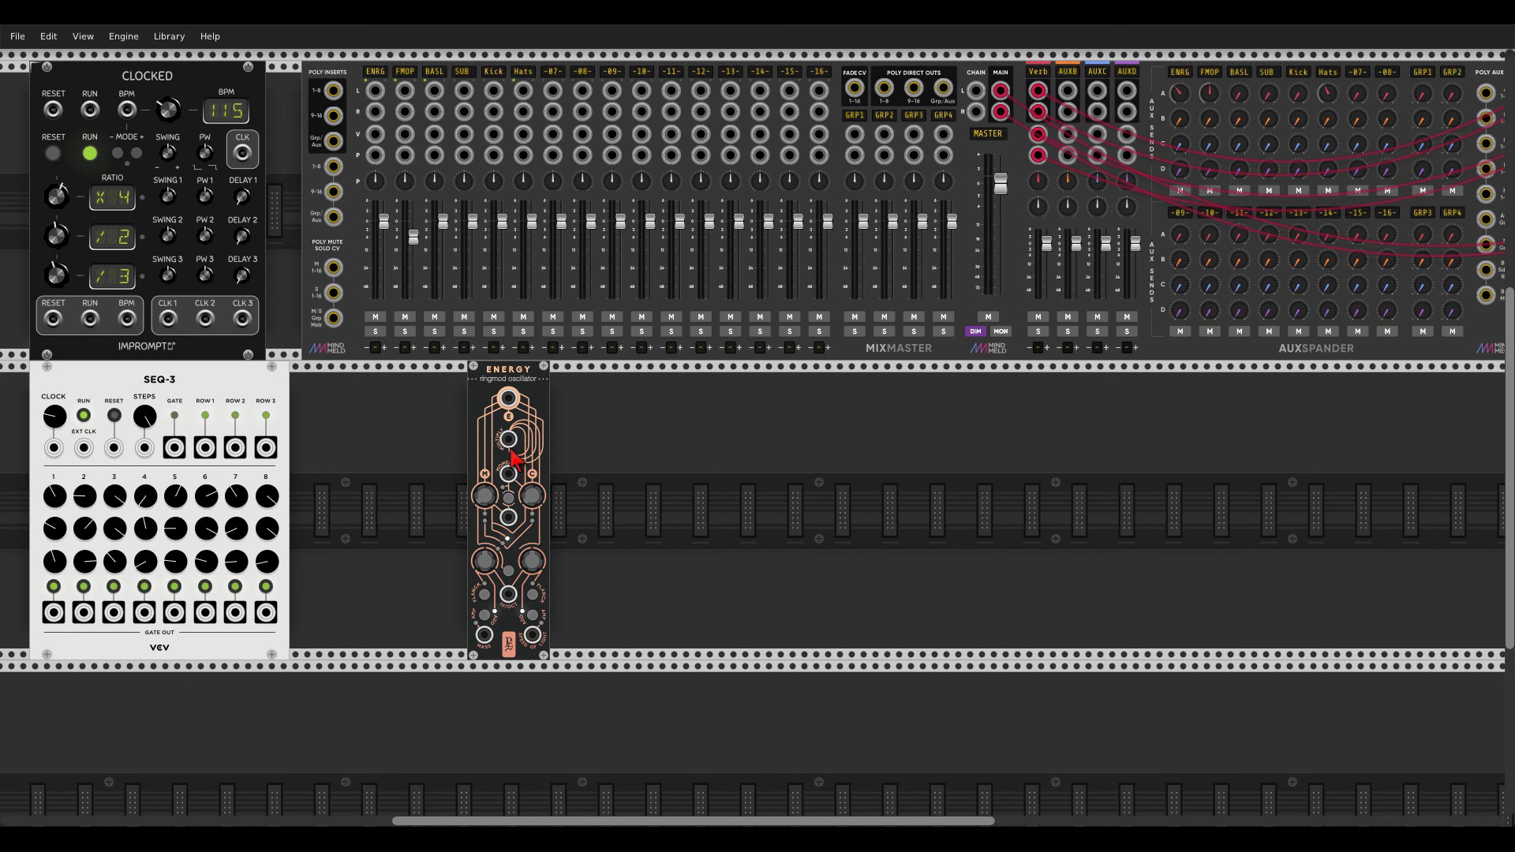
Step: Add the ML Modules Quantum quantizer directly before ENERGY and enable its C, D#, F, G and A# notes
right_click(428, 458)
text(quantum)
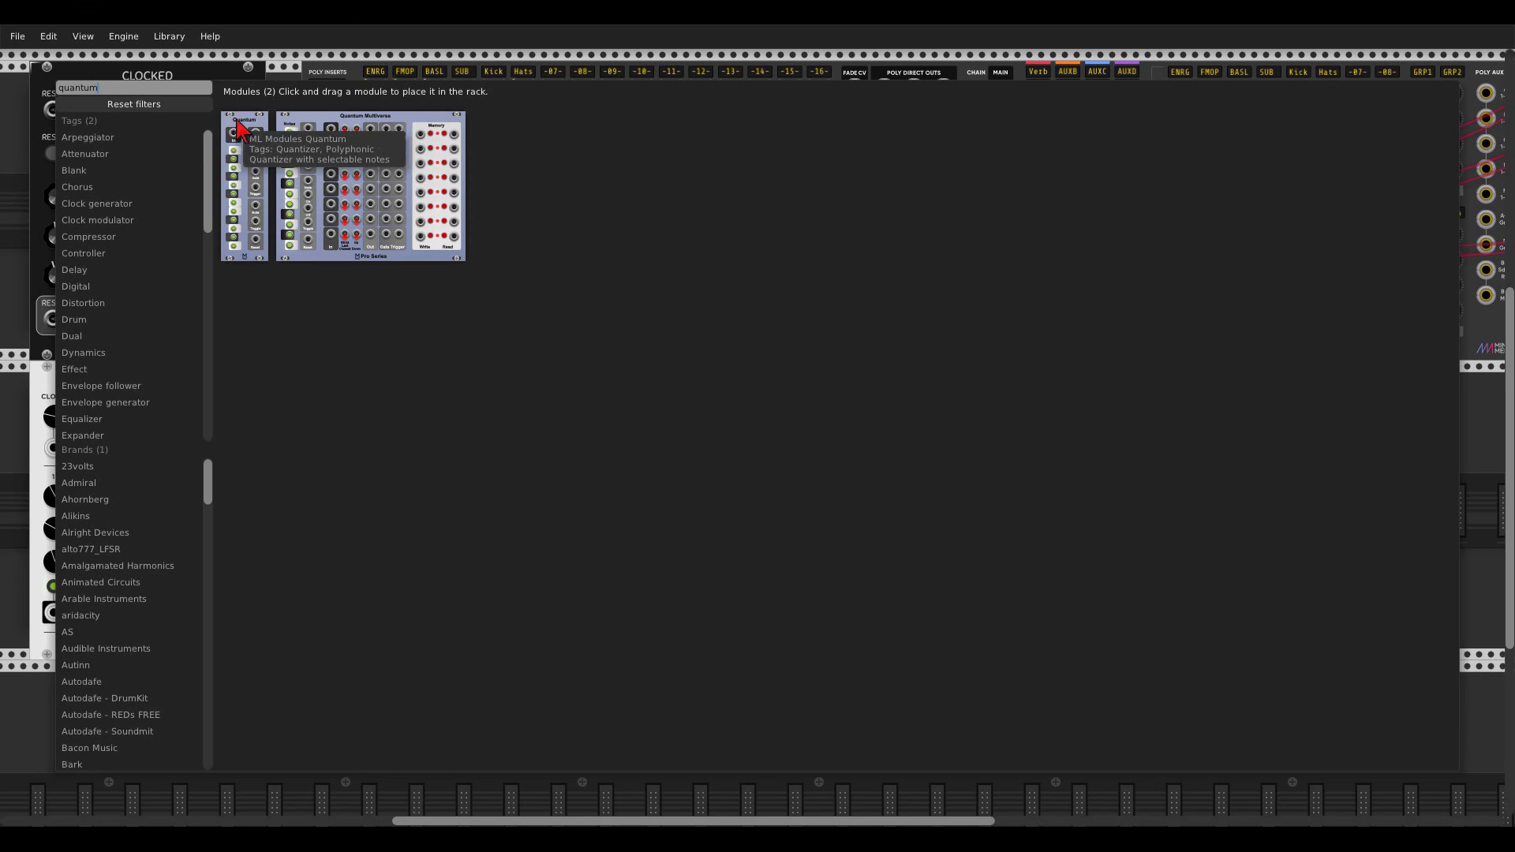
drag(226, 183, 429, 405)
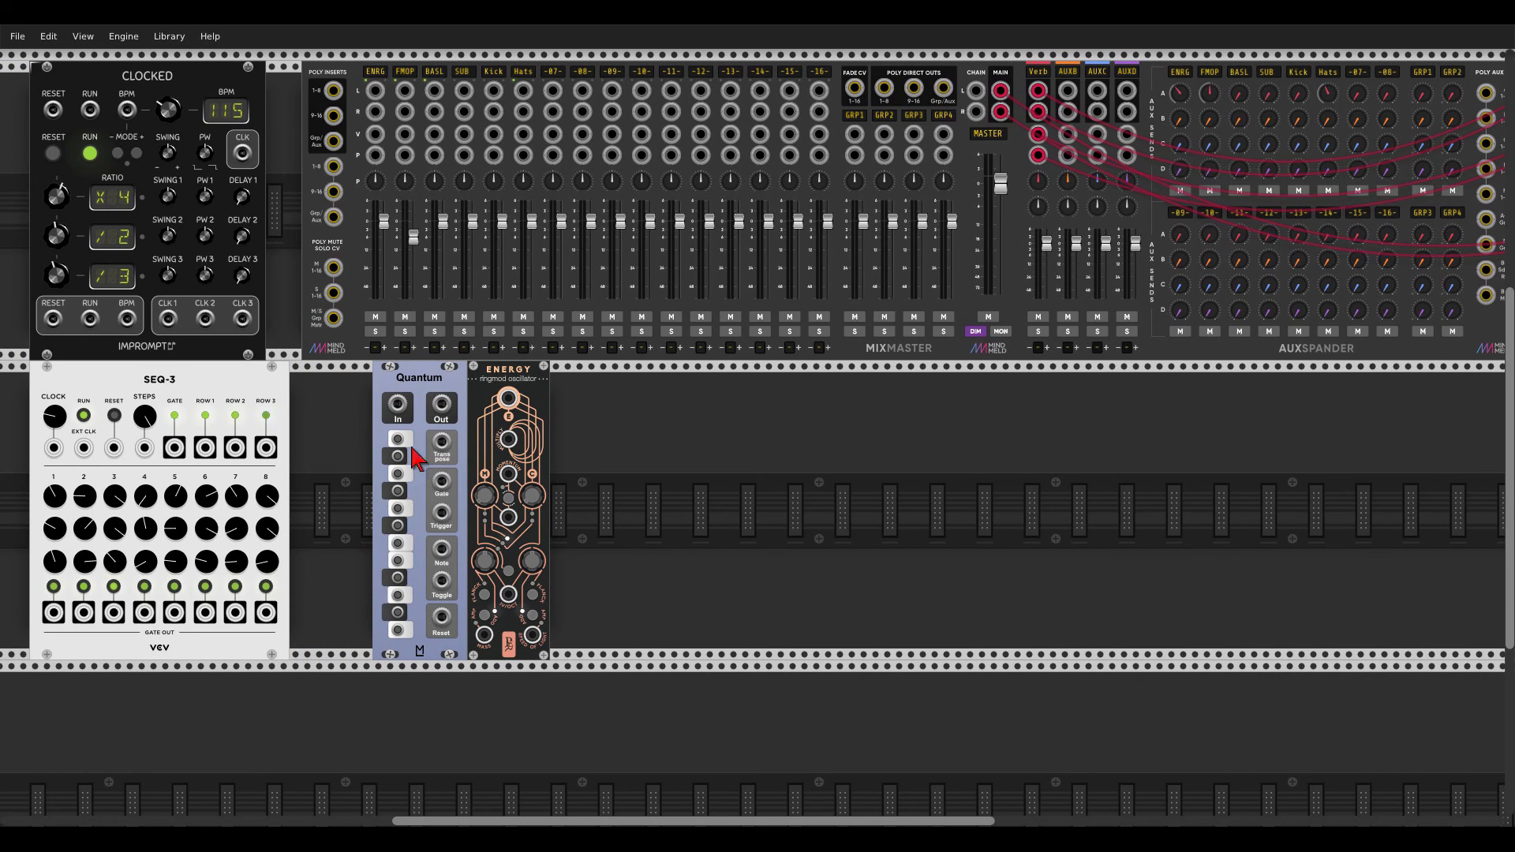
click(397, 629)
click(397, 578)
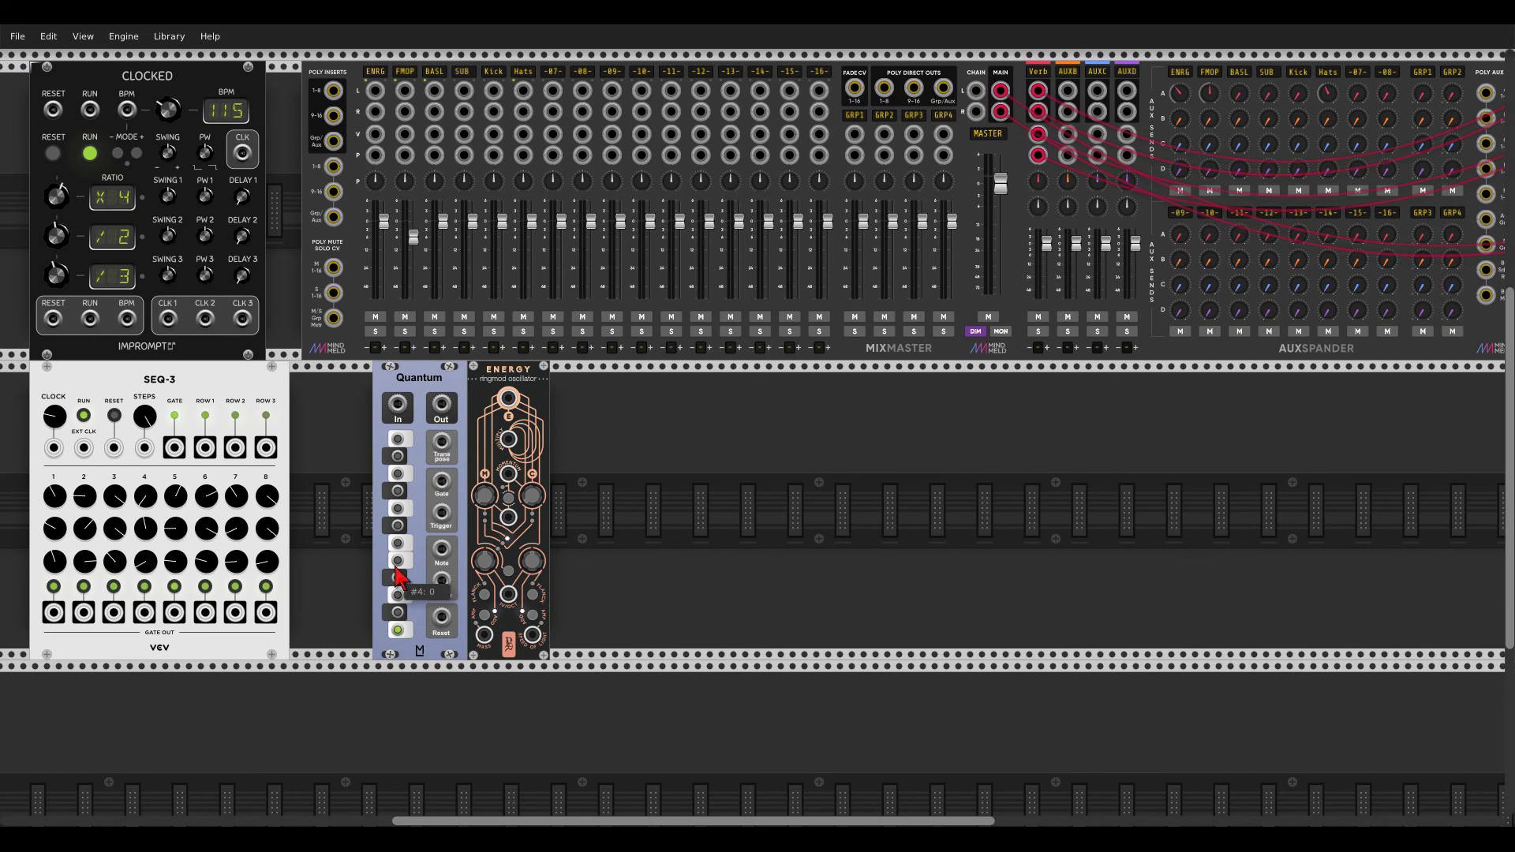
click(397, 543)
click(397, 508)
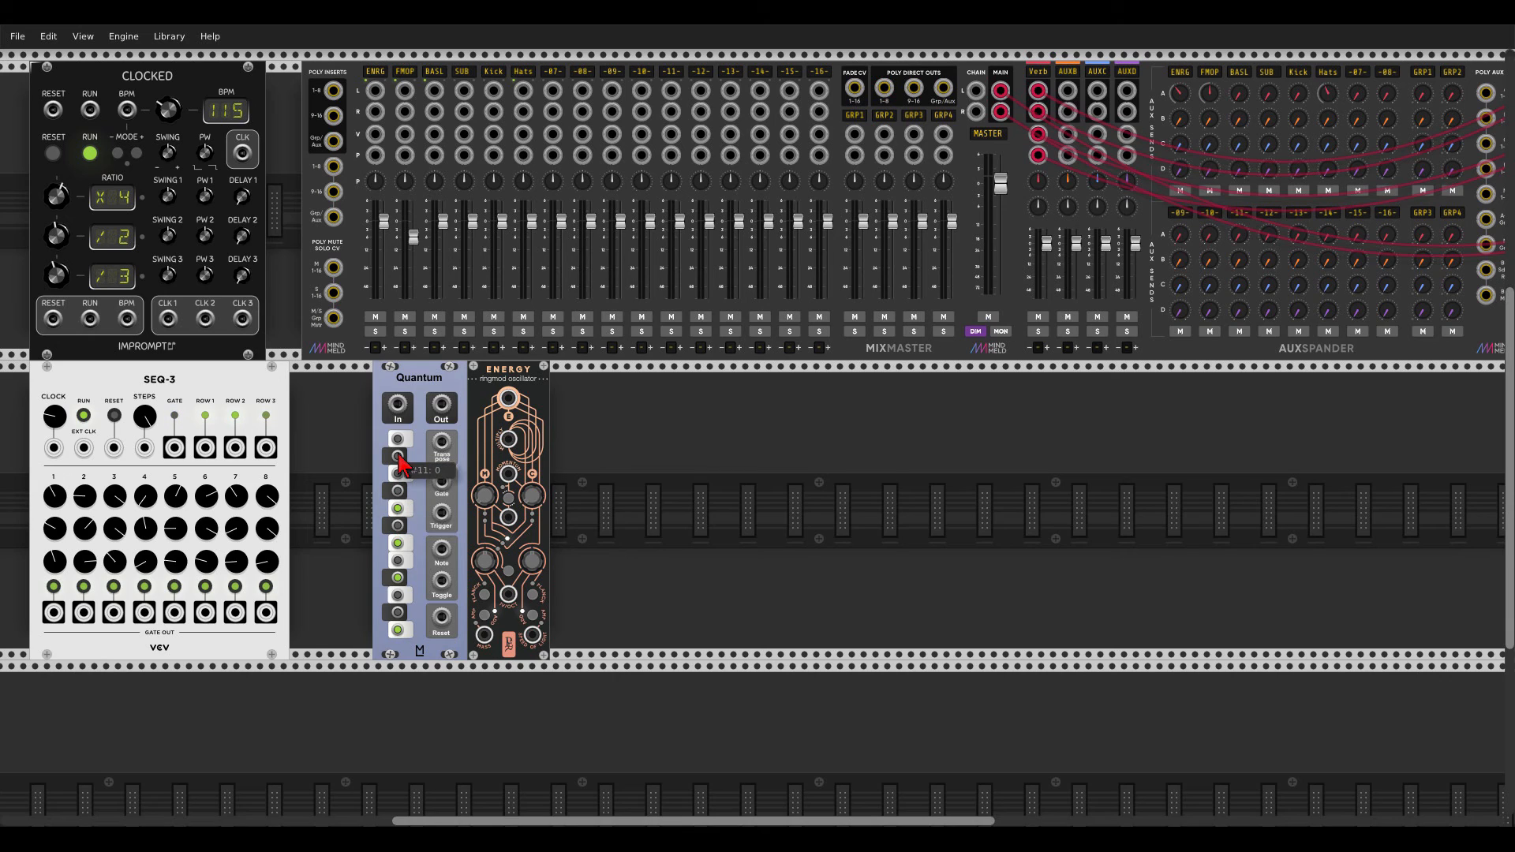
click(398, 457)
Step: Add the slim VCV VCA module directly before Quantum and lower its level to the last few bars
right_click(356, 458)
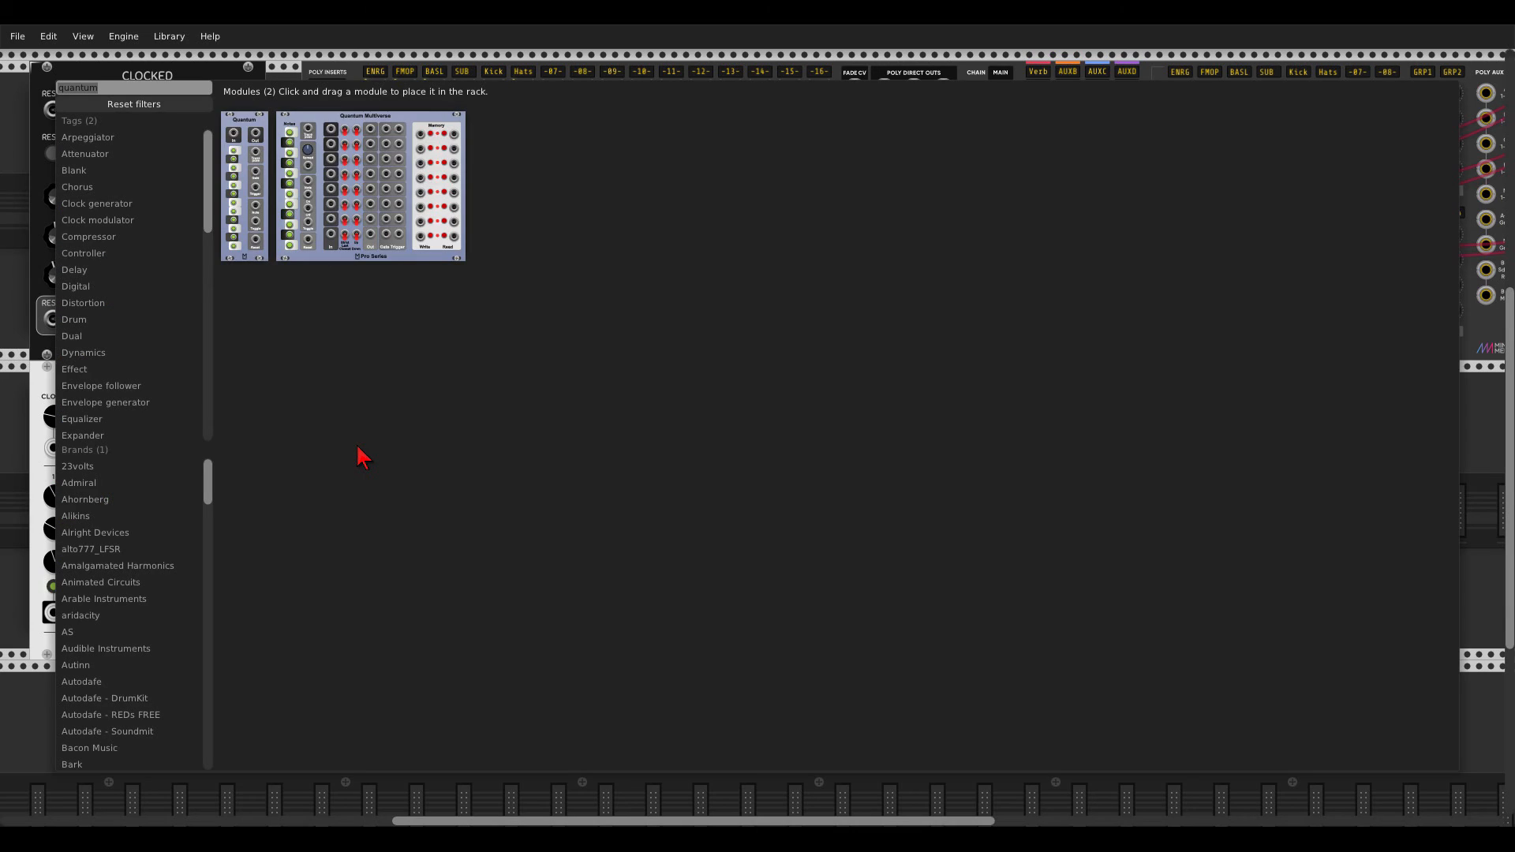
text(vca)
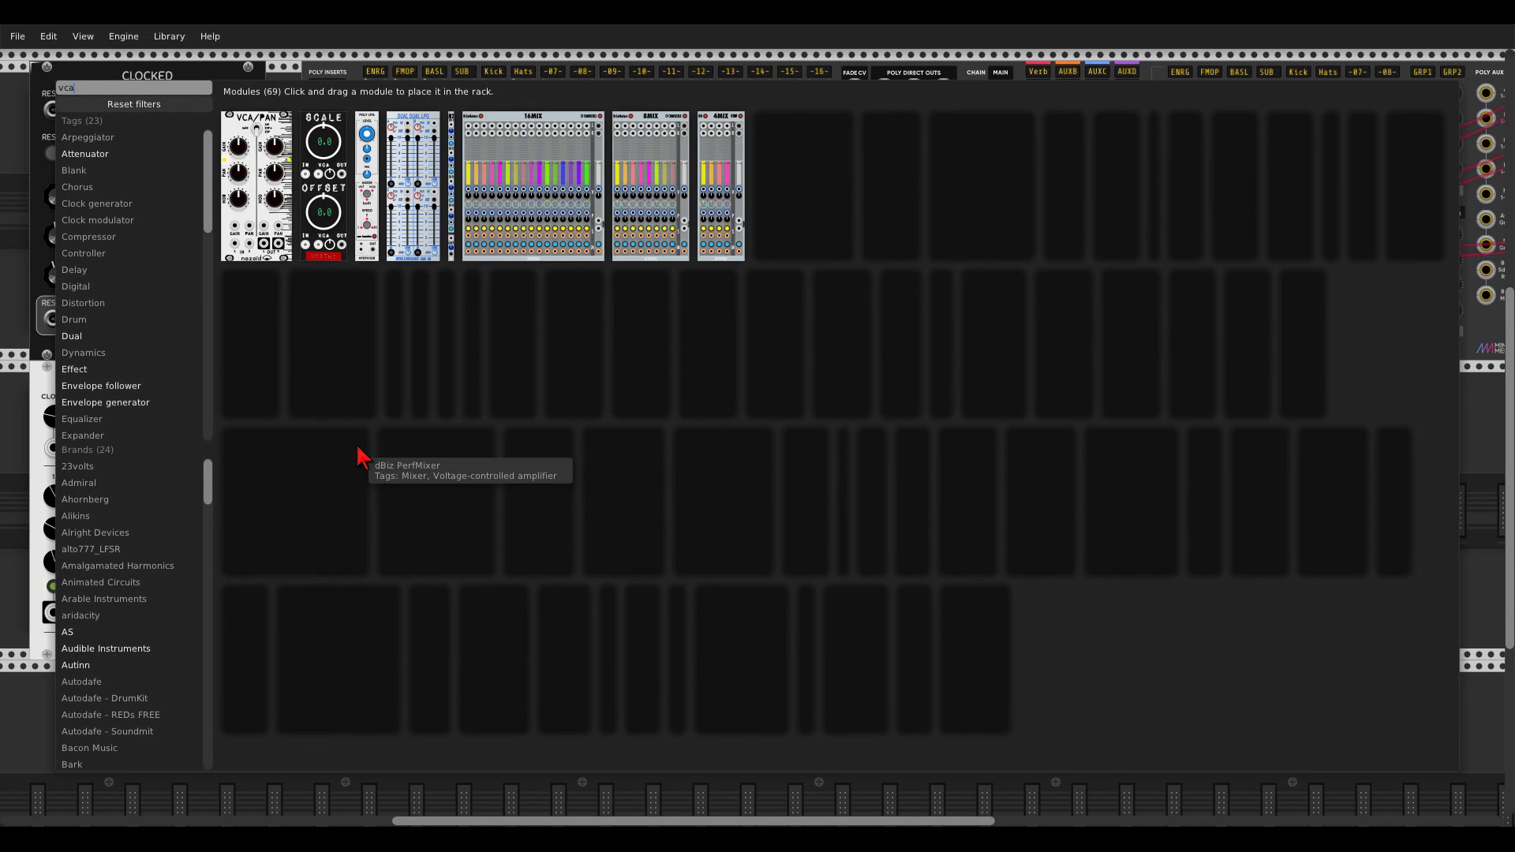
drag(1329, 142, 392, 381)
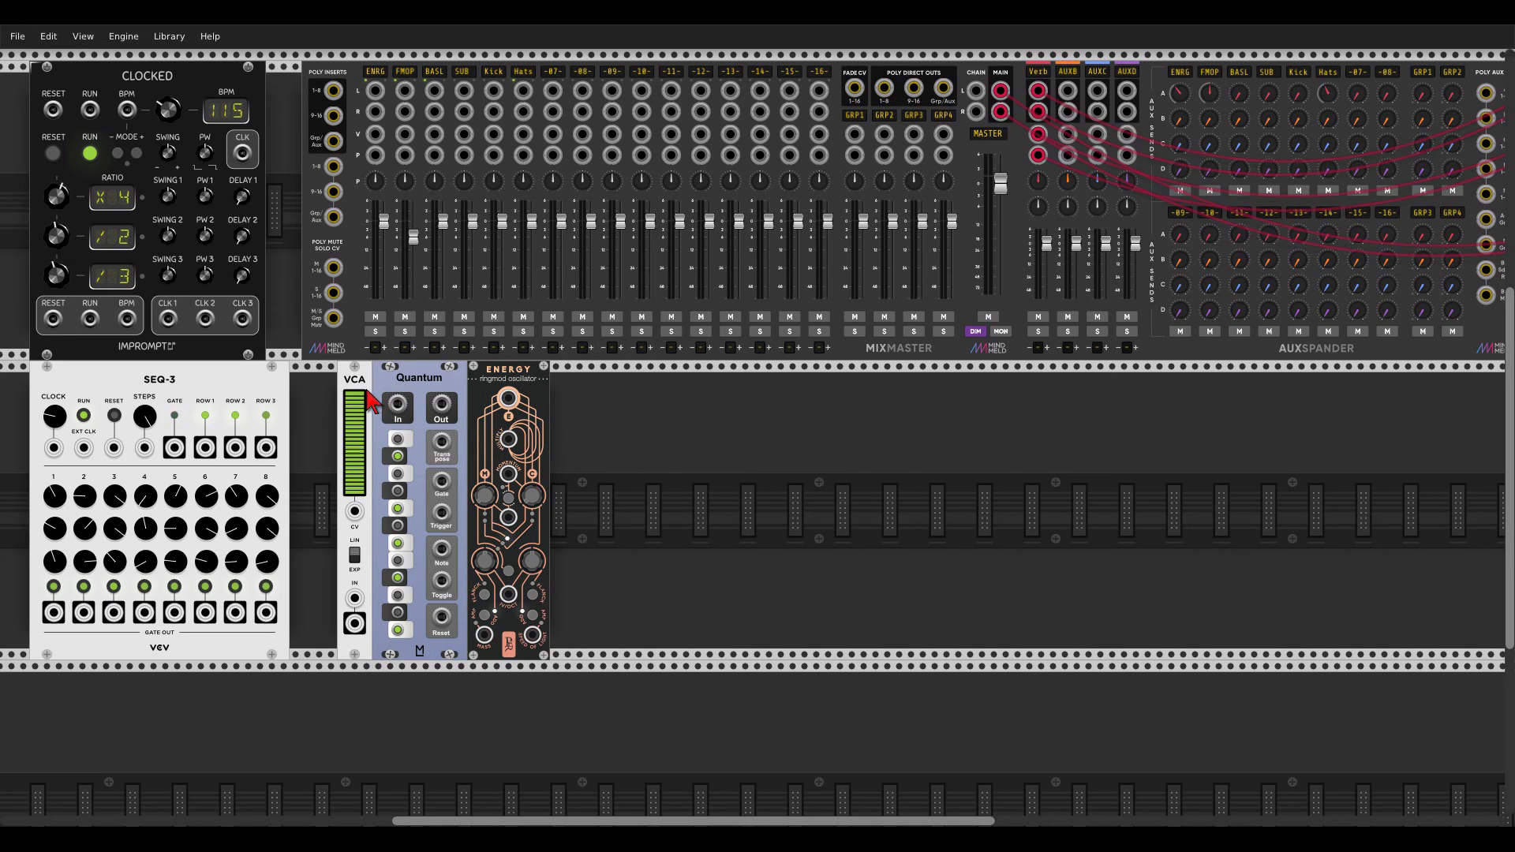
drag(354, 483, 354, 551)
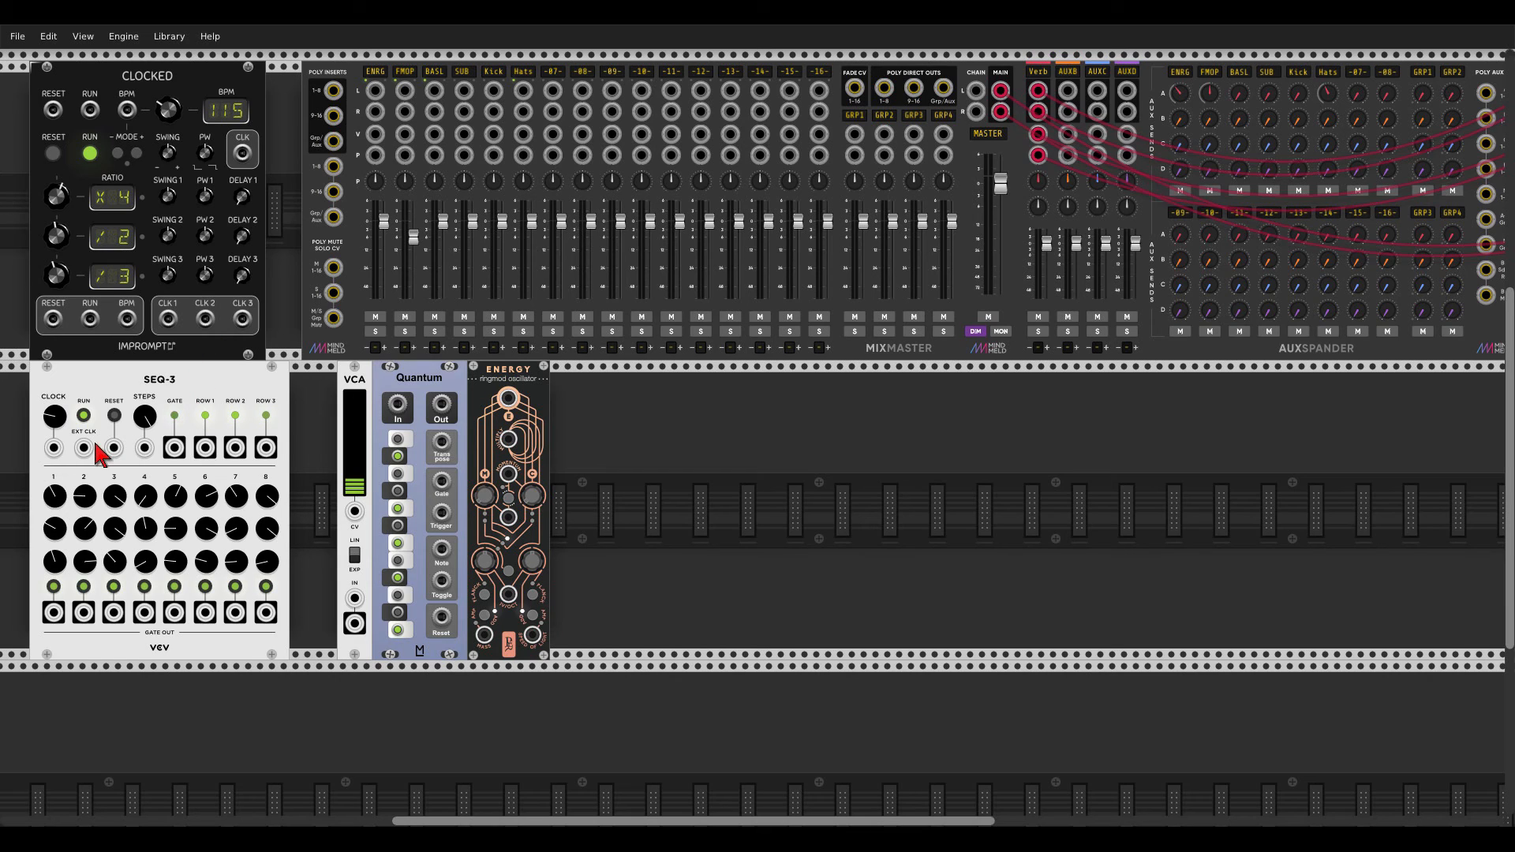
Step: Patch CLOCKED's CLK 1 output to SEQ-3's EXT CLK input and its RESET output to SEQ-3's RESET input
drag(83, 448, 168, 318)
drag(53, 319, 113, 449)
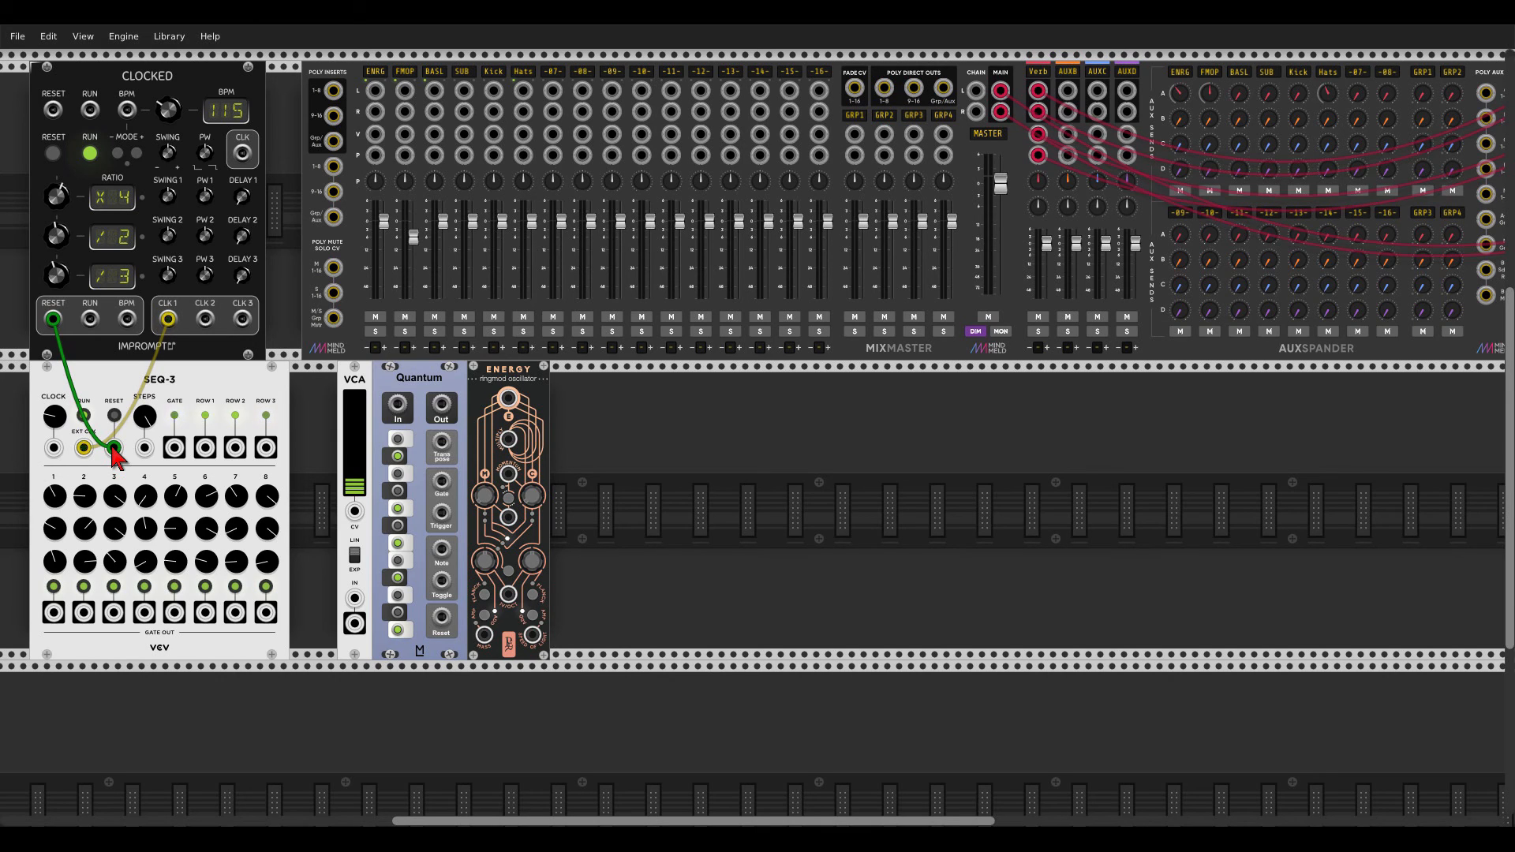
Step: Patch SEQ-3's ROW 1 through the VCA and Quantum into ENERGY's 1V/OCT, and ENERGY's output to the mixer's ENRG left input
drag(205, 447, 509, 594)
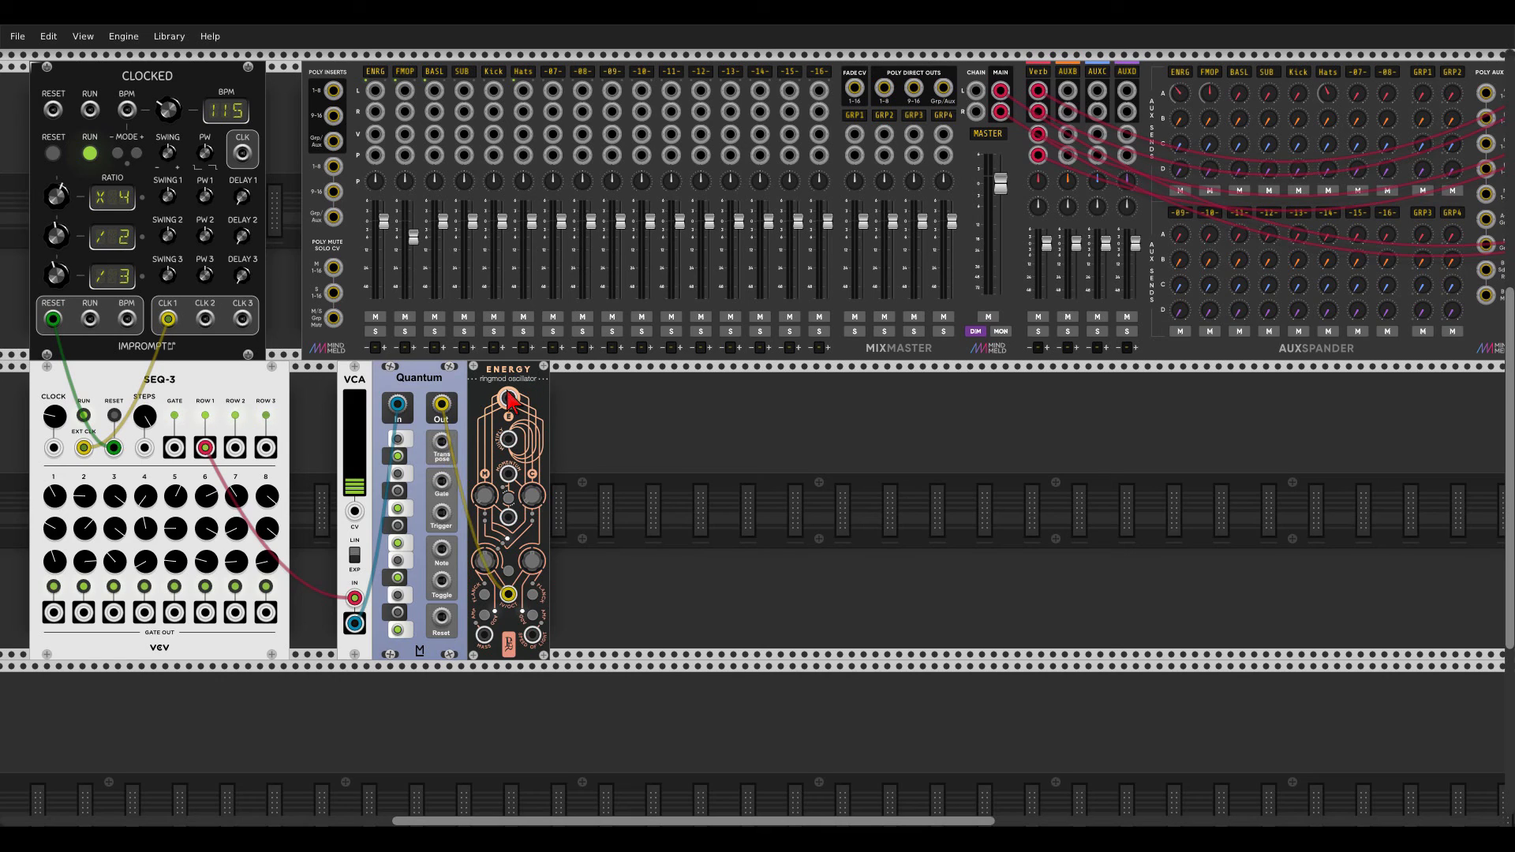
drag(508, 399, 376, 91)
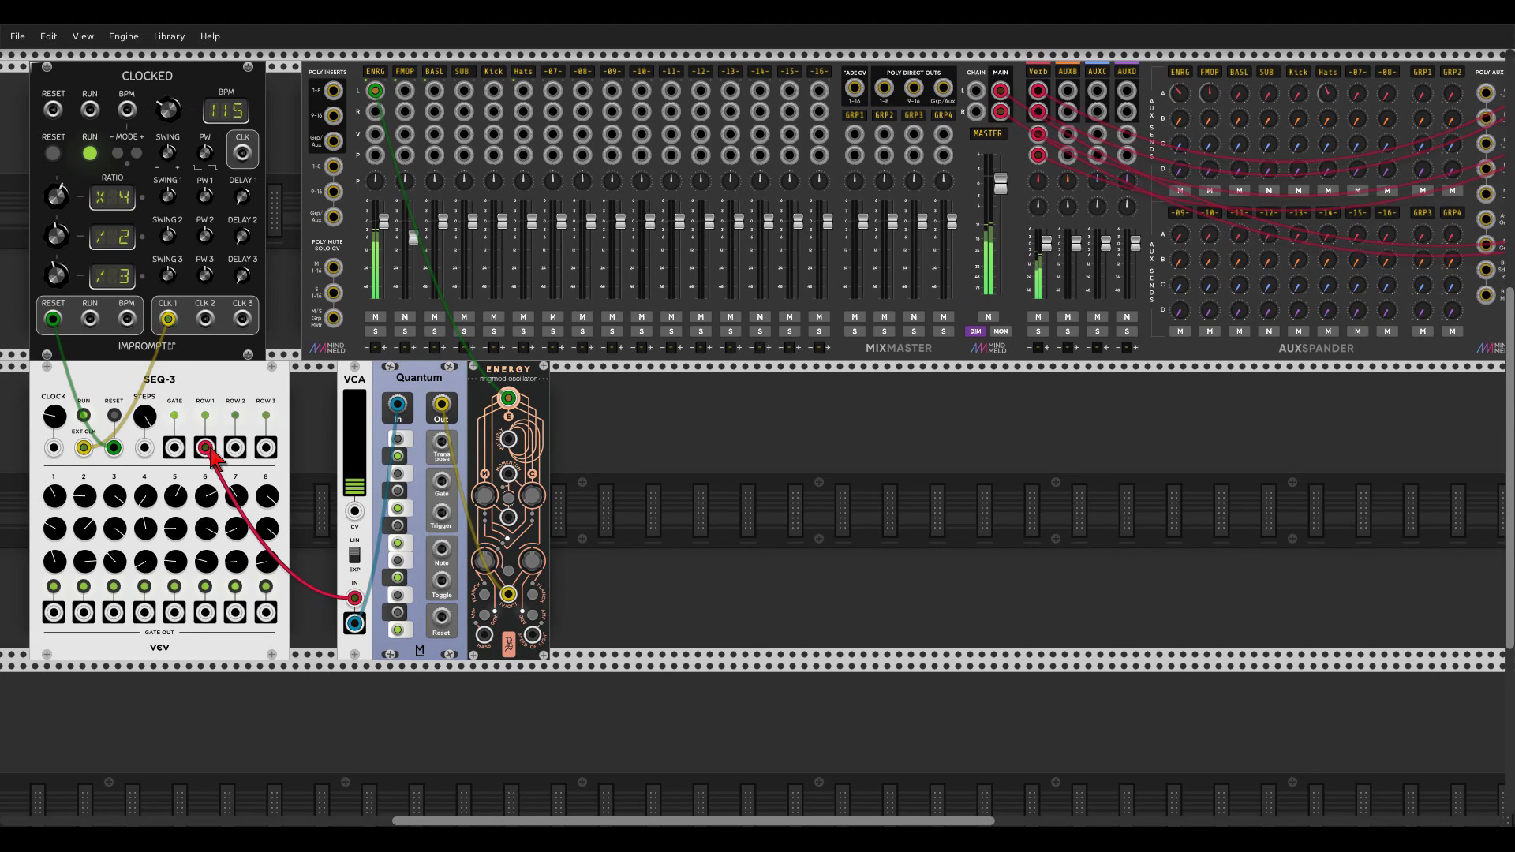
Step: Audition SEQ-3's ROW 2 and ROW 3 through the VCA, and remove the sequencer-to-VCA and ENERGY-to-mixer cables
drag(205, 448, 235, 448)
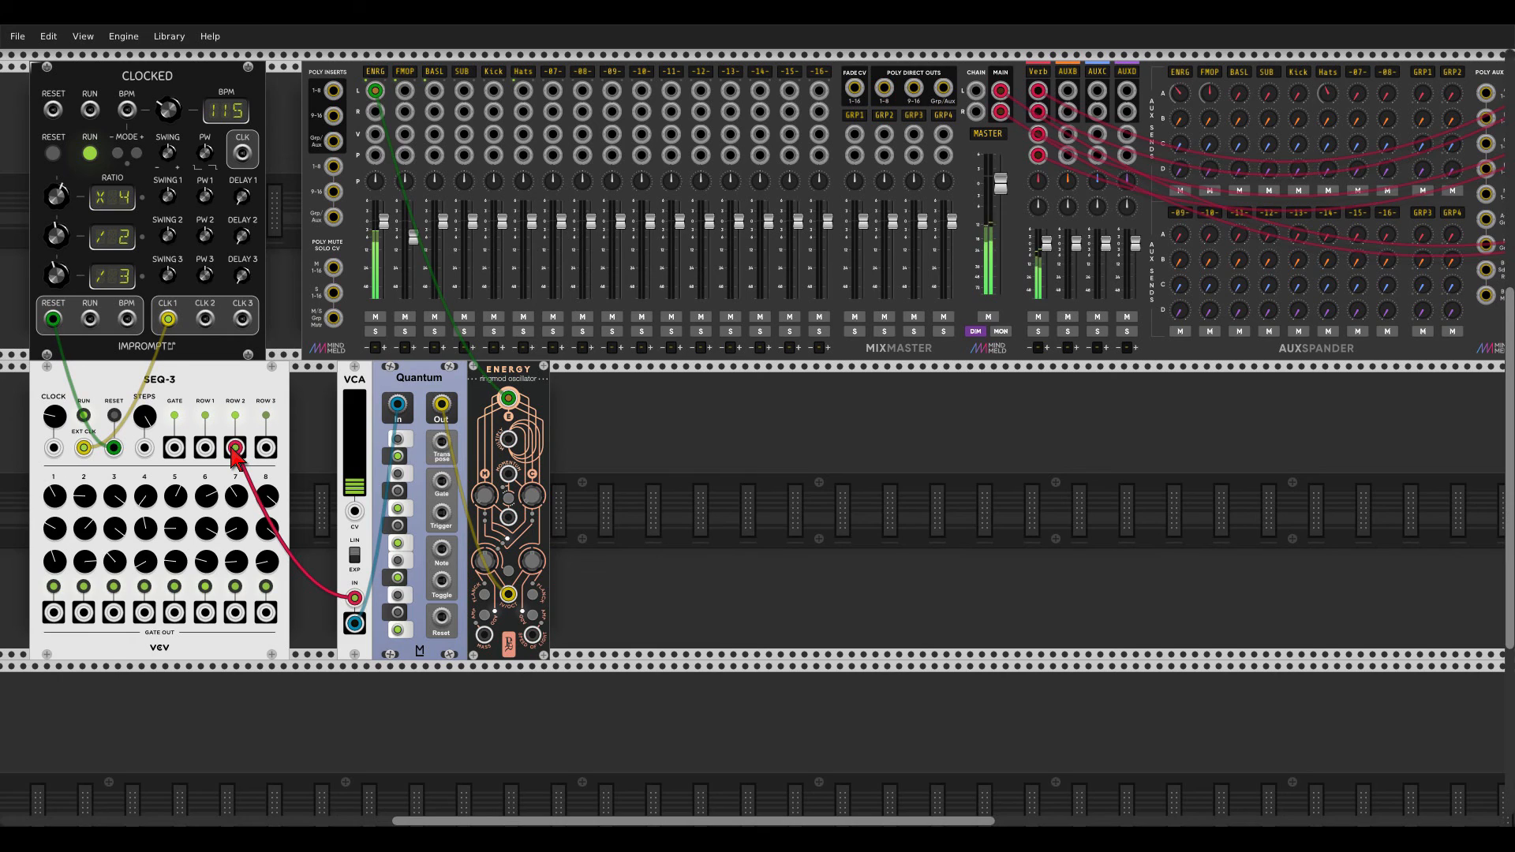
drag(235, 449, 266, 448)
key(Delete)
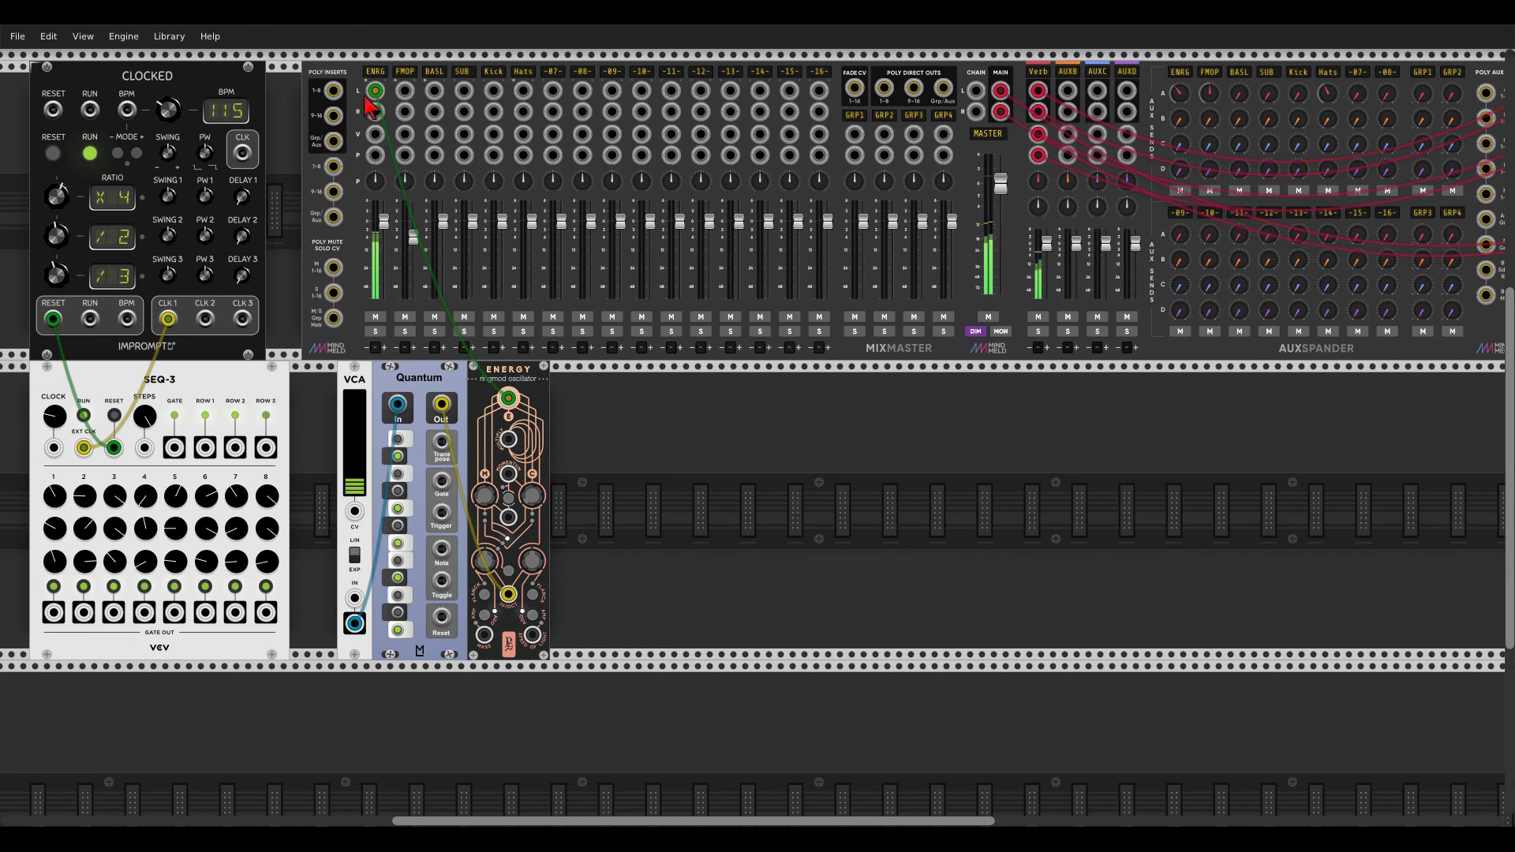
key(Delete)
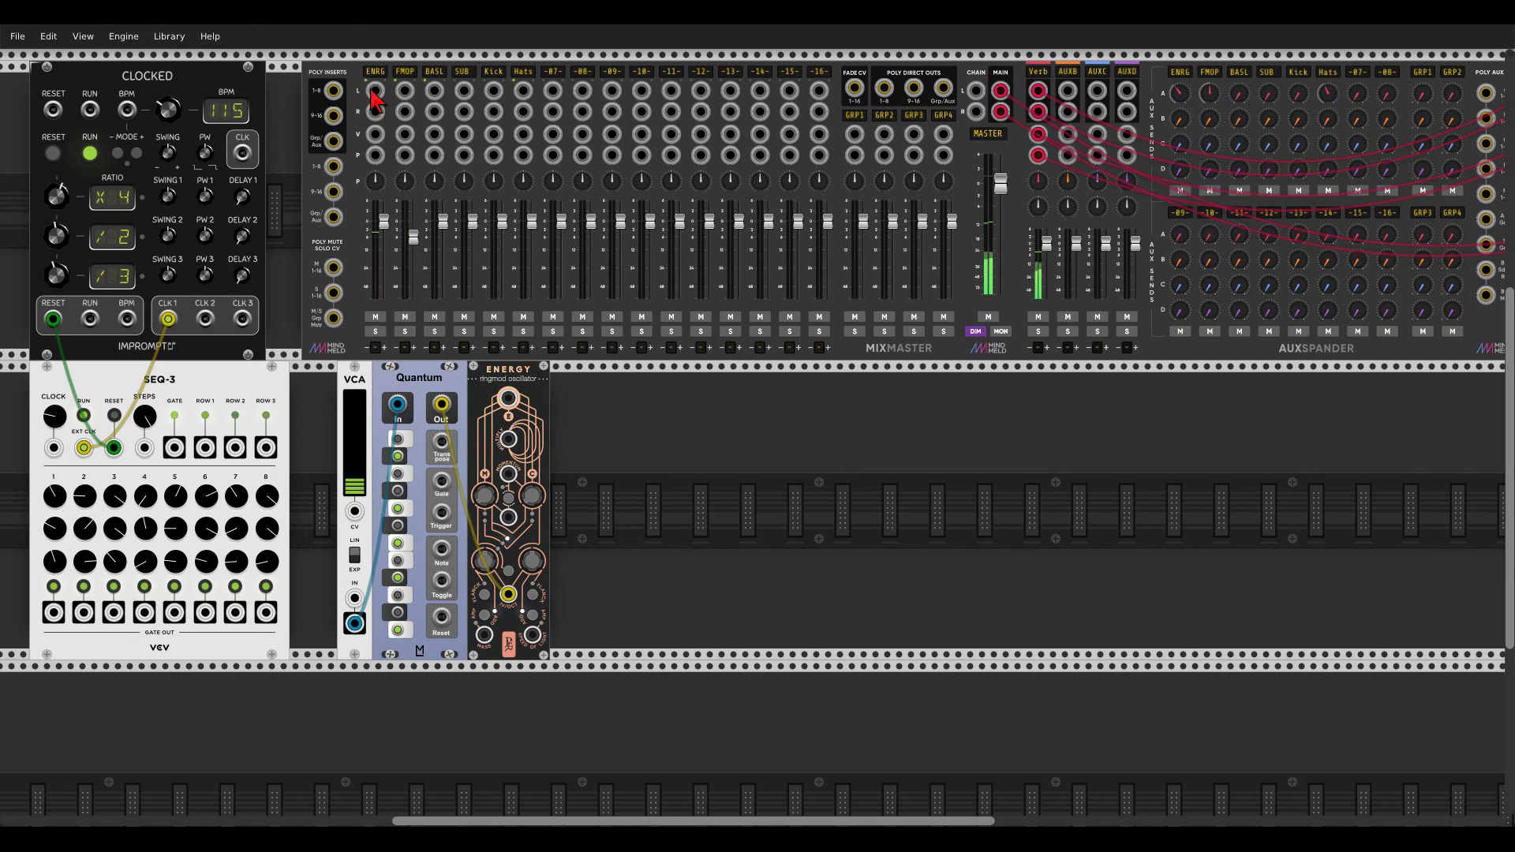
Step: Search the module library for "sequenti" and place the SS-2 sequential switch directly against SEQ-3, before the VCA
right_click(308, 444)
text(vca)
key(BackSpace)
key(BackSpace)
key(BackSpace)
text(sequenti)
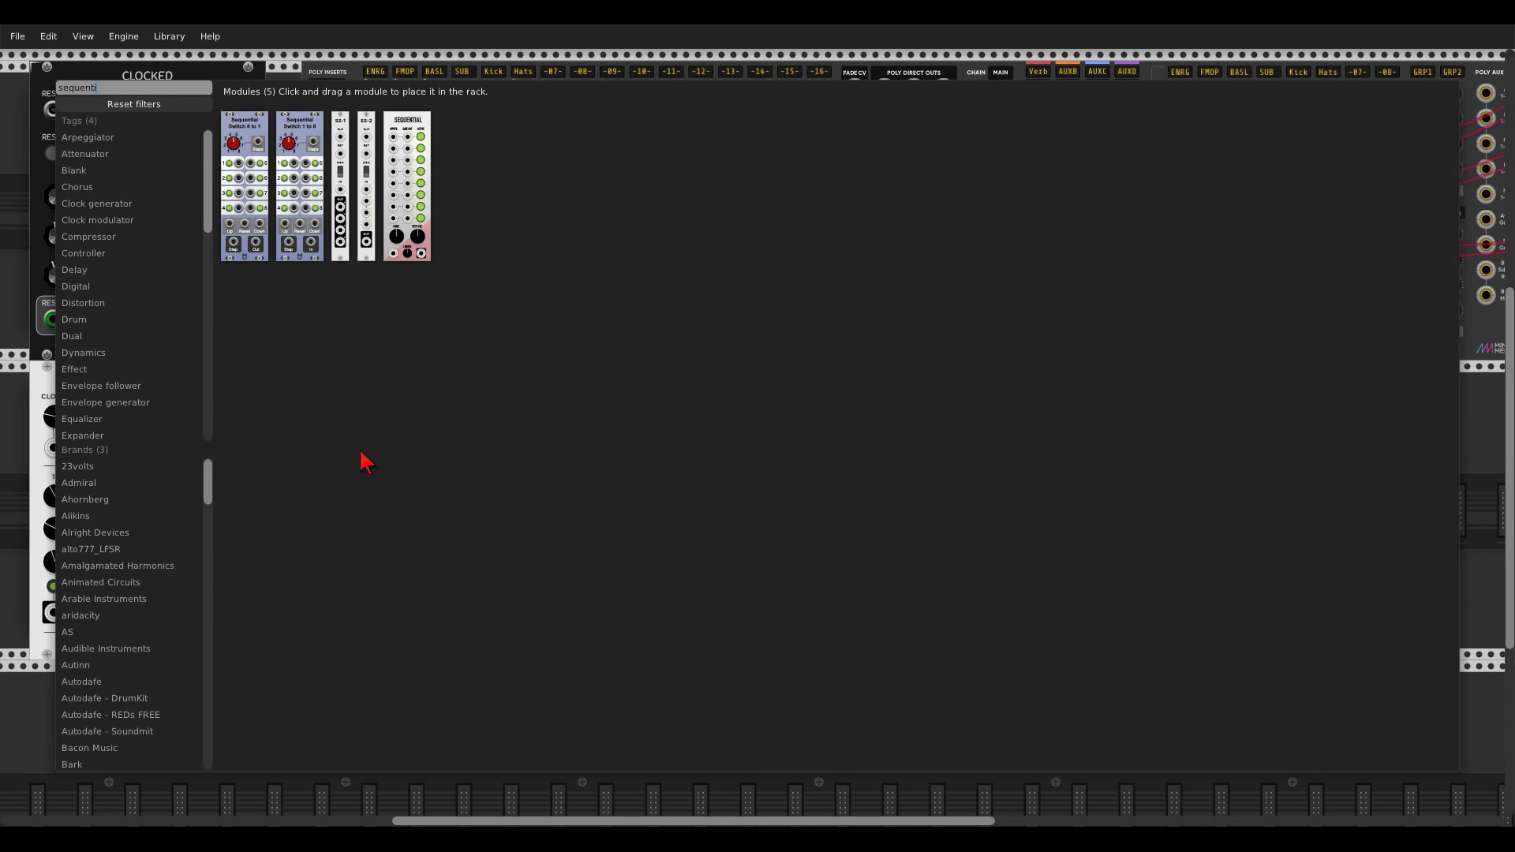
click(368, 172)
drag(368, 162, 309, 542)
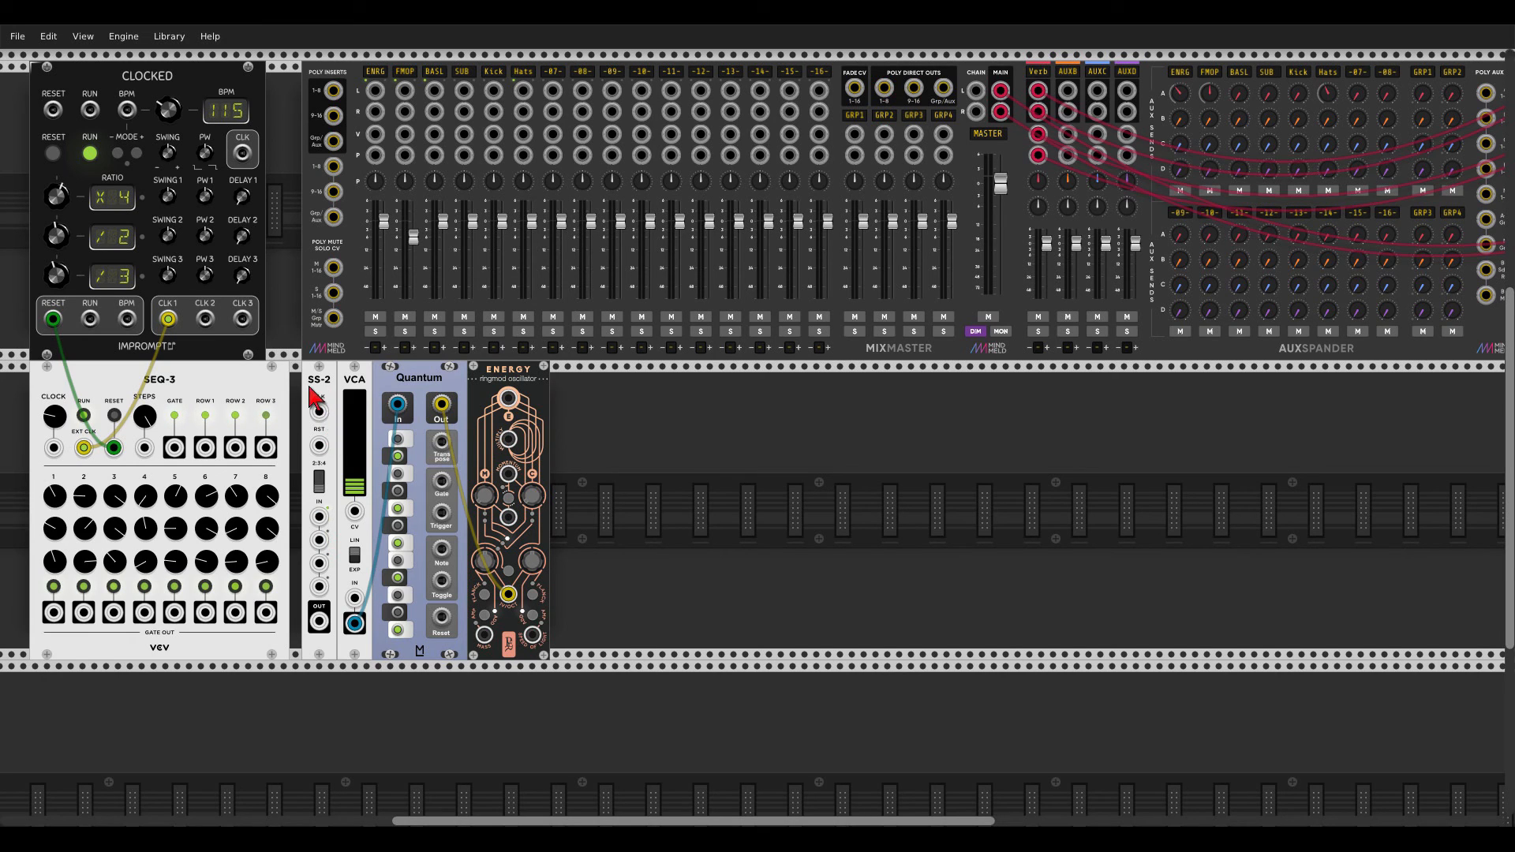
drag(325, 398, 313, 398)
Step: Patch ROW 1 to SS-2 inputs 1 and 3, ROW 2 to input 2, ROW 3 to input 4, and SS-2's OUT to the VCA's IN
drag(205, 448, 307, 518)
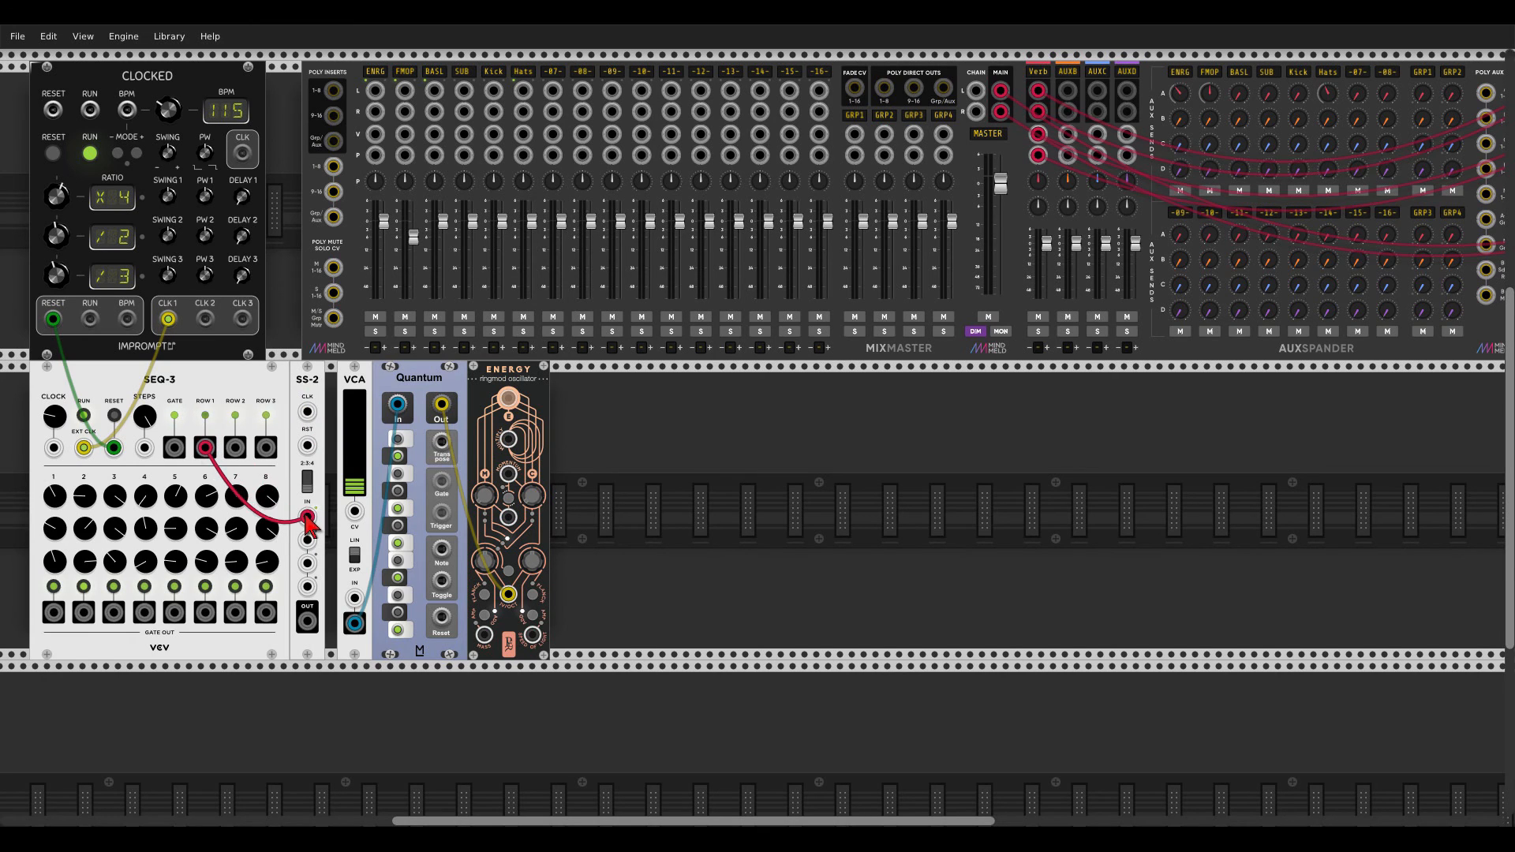
drag(235, 447, 307, 589)
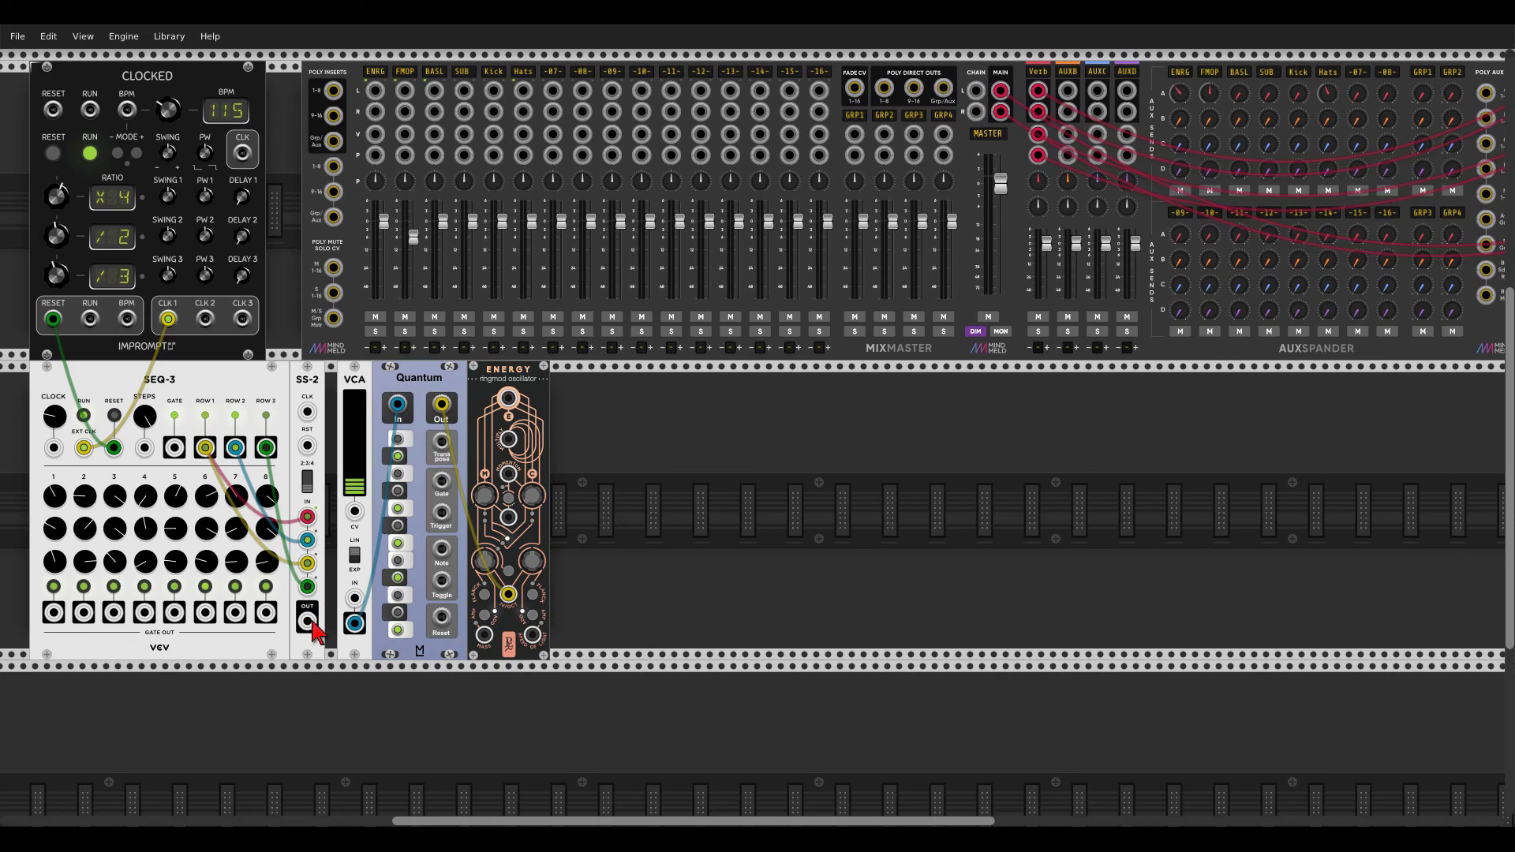
drag(307, 621, 355, 601)
Step: Patch CLOCKED's CLK 2 to SS-2's CLK and its RESET output to SS-2's RST, and reset the clock
drag(205, 318, 298, 393)
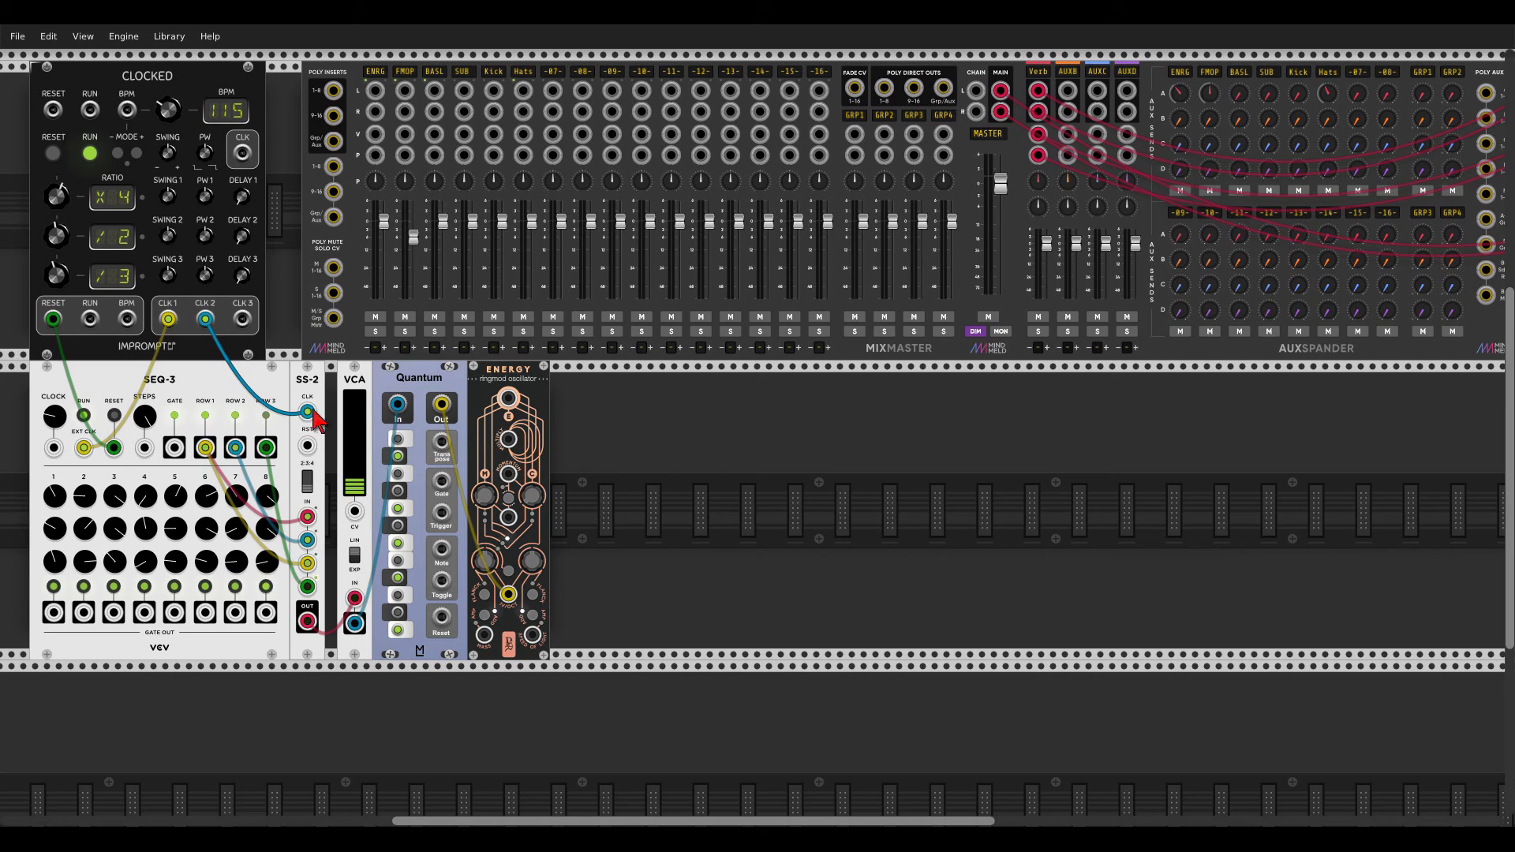
drag(307, 445, 53, 319)
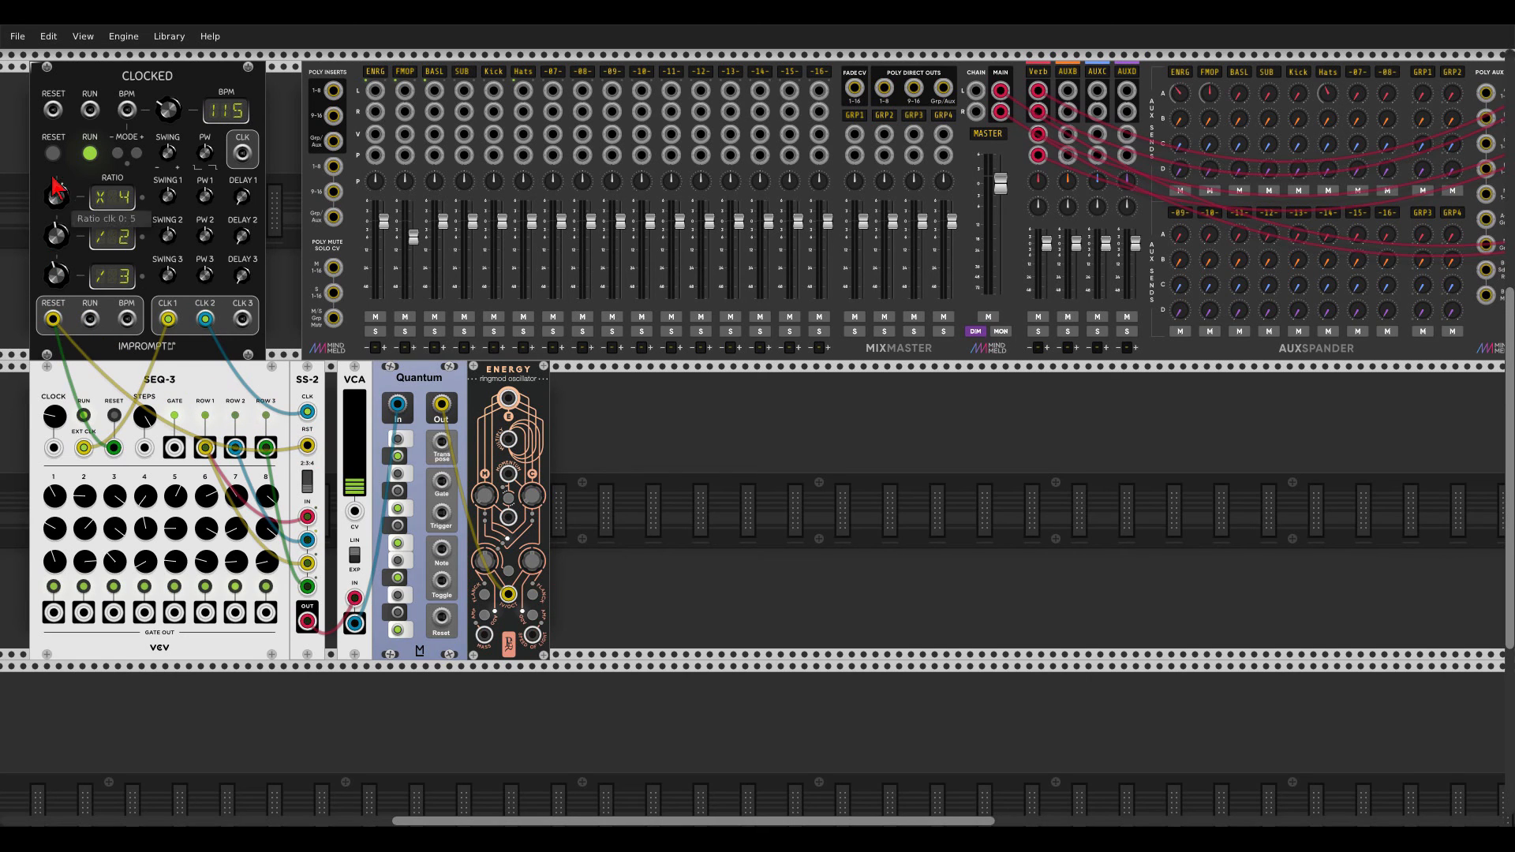
click(53, 156)
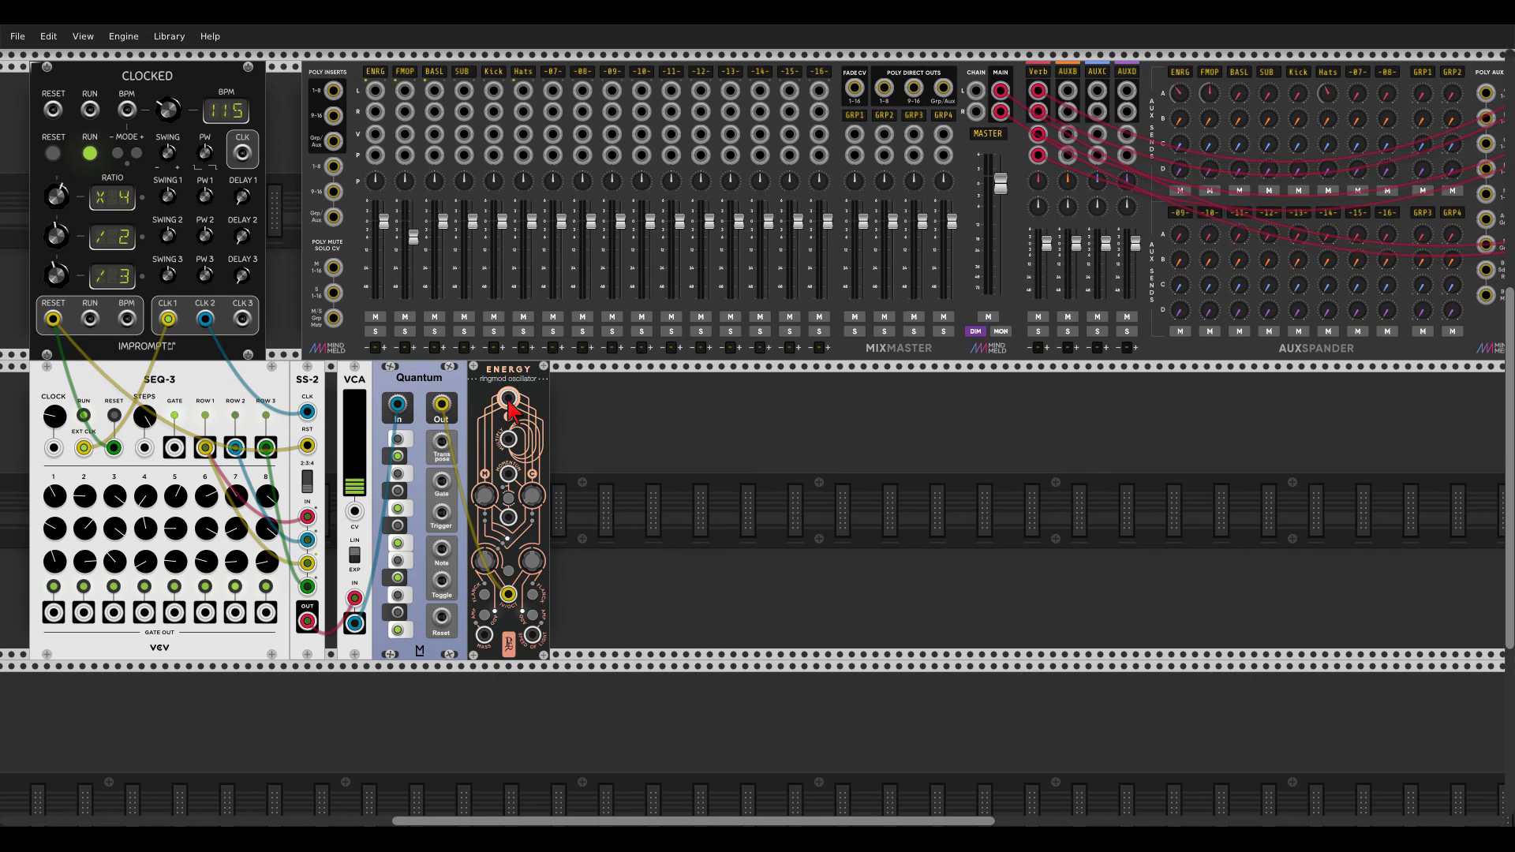
Step: Connect ENERGY's output to the left input of the mixer's ENRG channel
drag(506, 394, 376, 91)
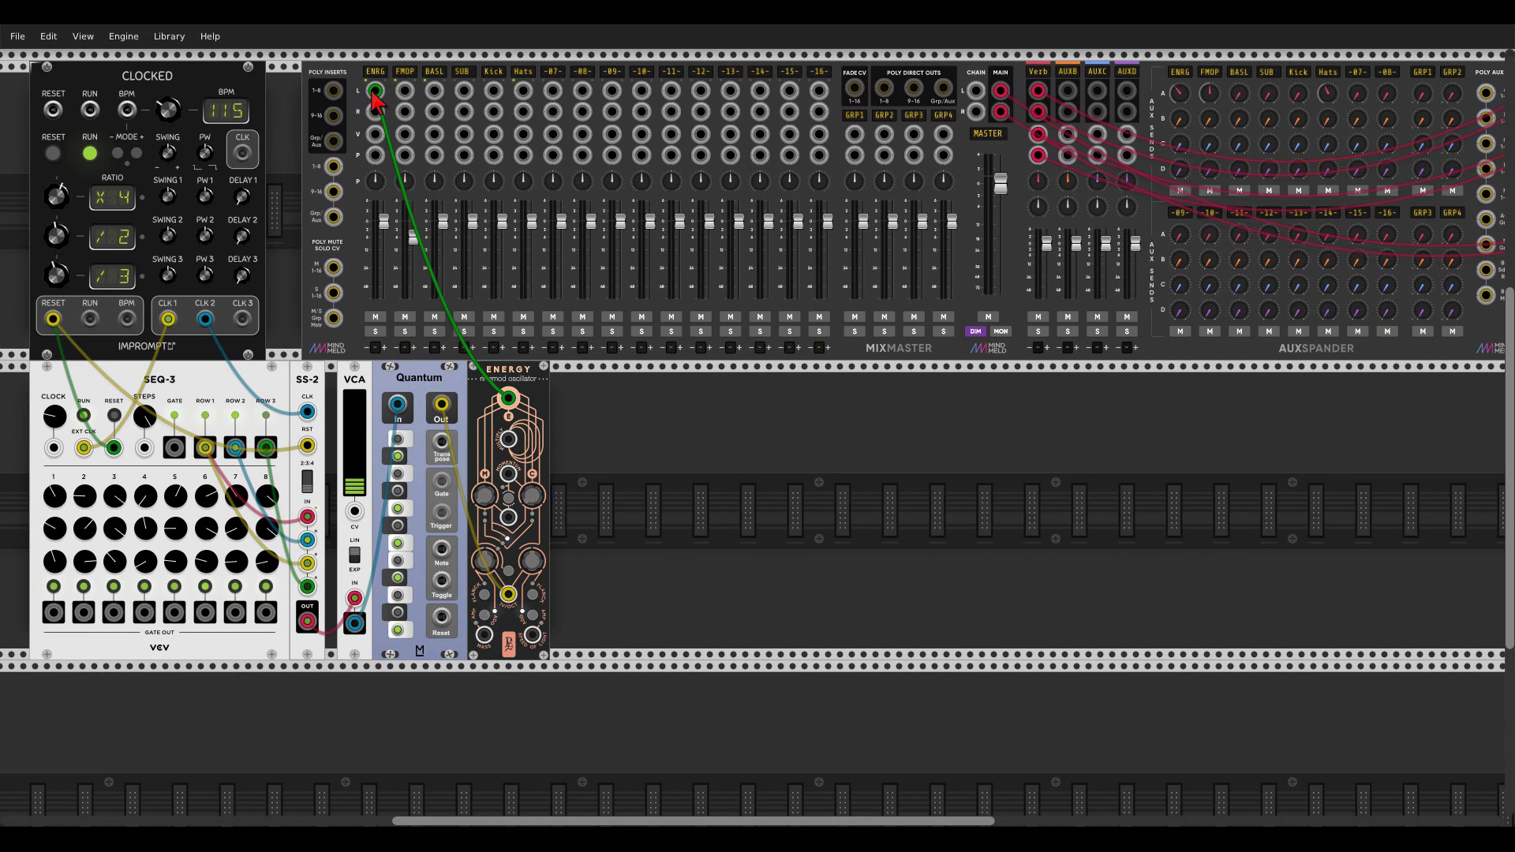
drag(376, 94, 375, 93)
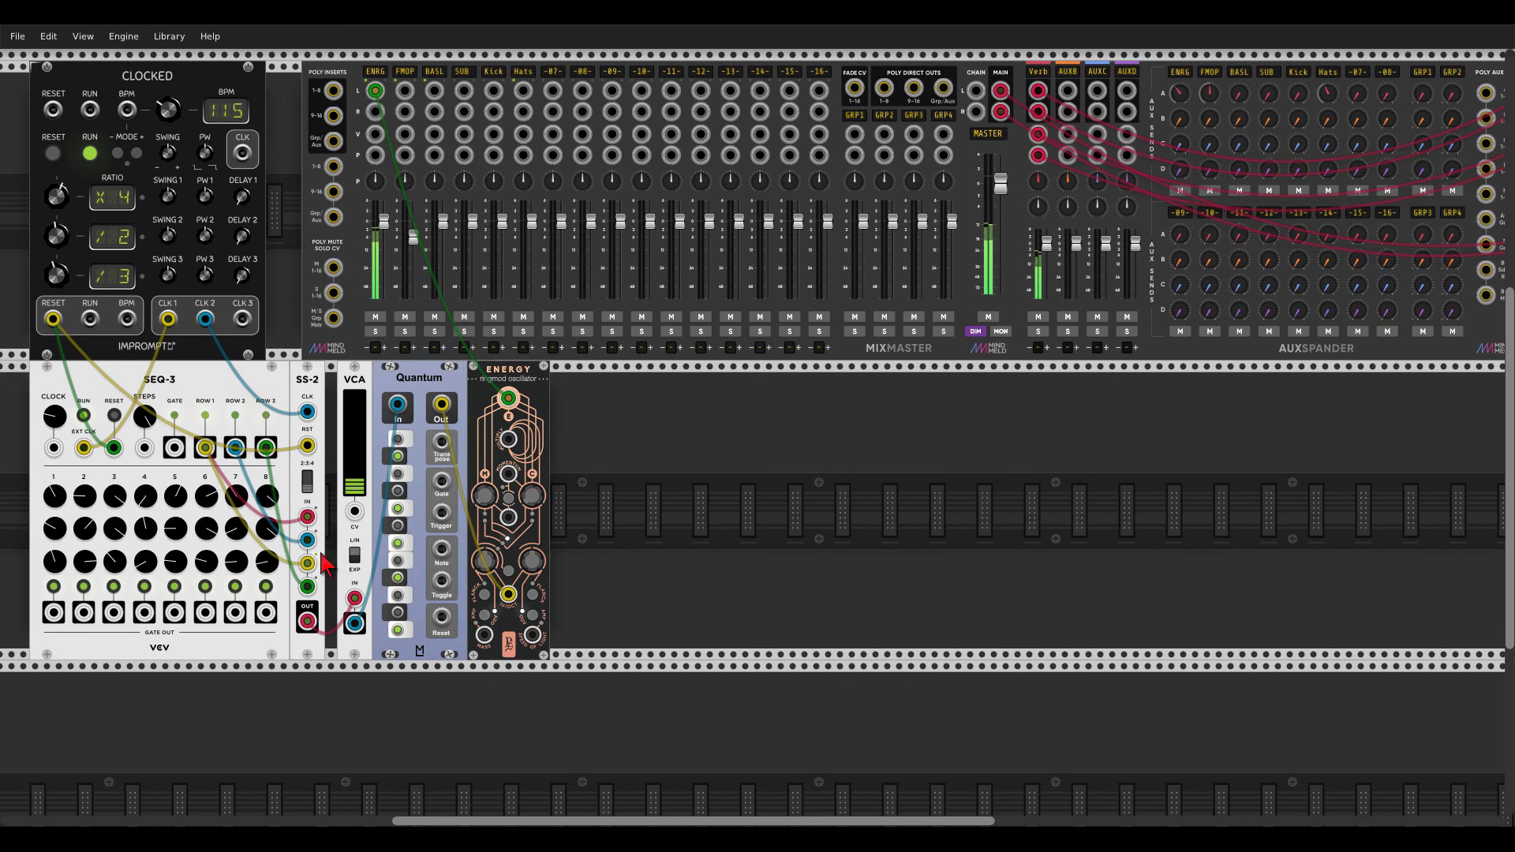
Step: Shift the VCA, Quantum and ENERGY modules against SS-2 to close the gap in the row
scroll(317, 564, up, 5)
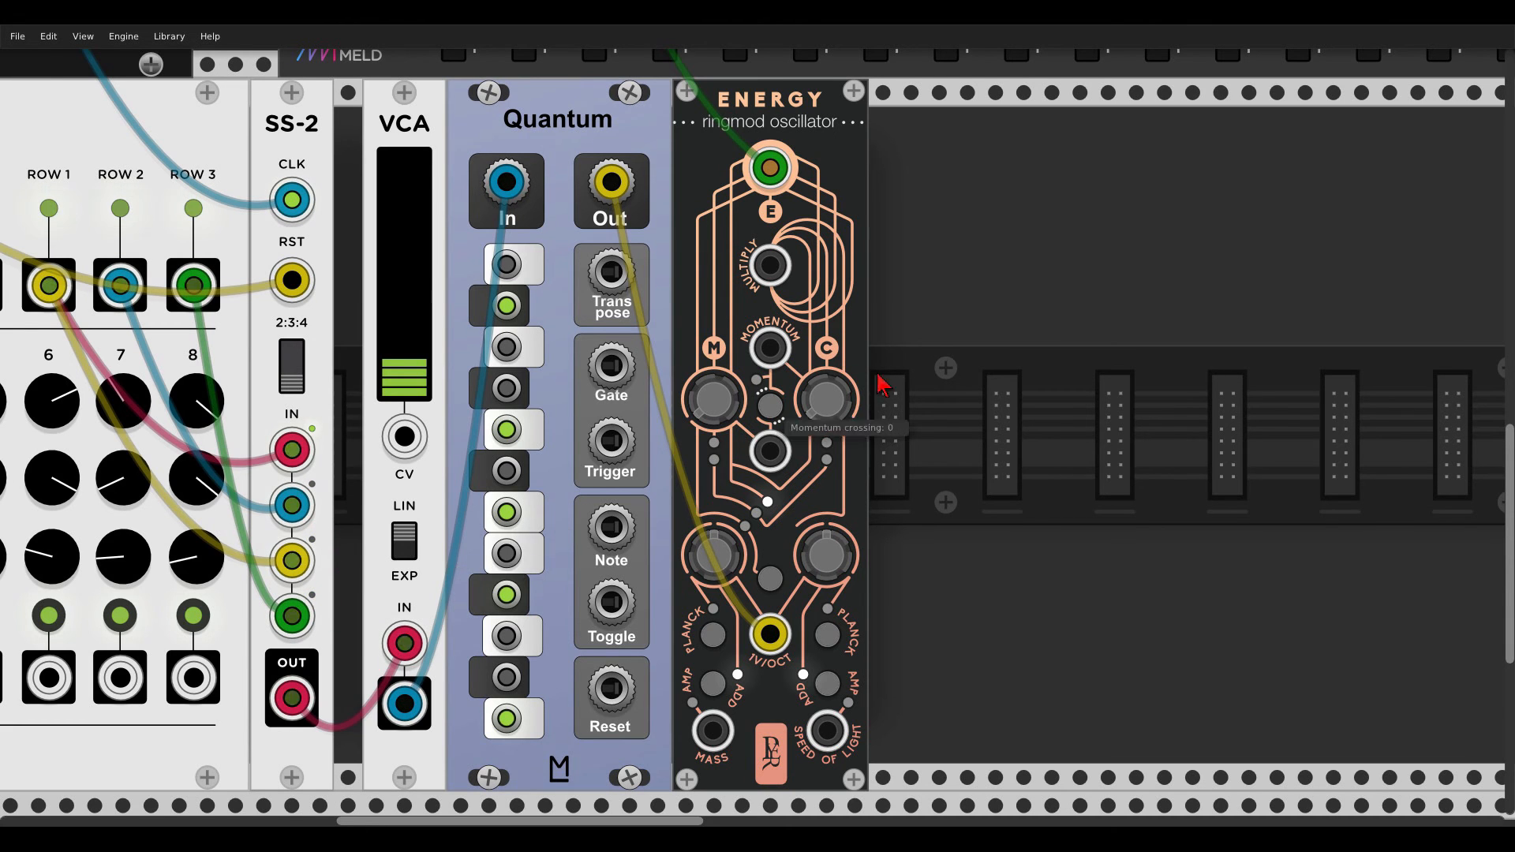
scroll(934, 364, down, 1)
scroll(954, 316, down, 1)
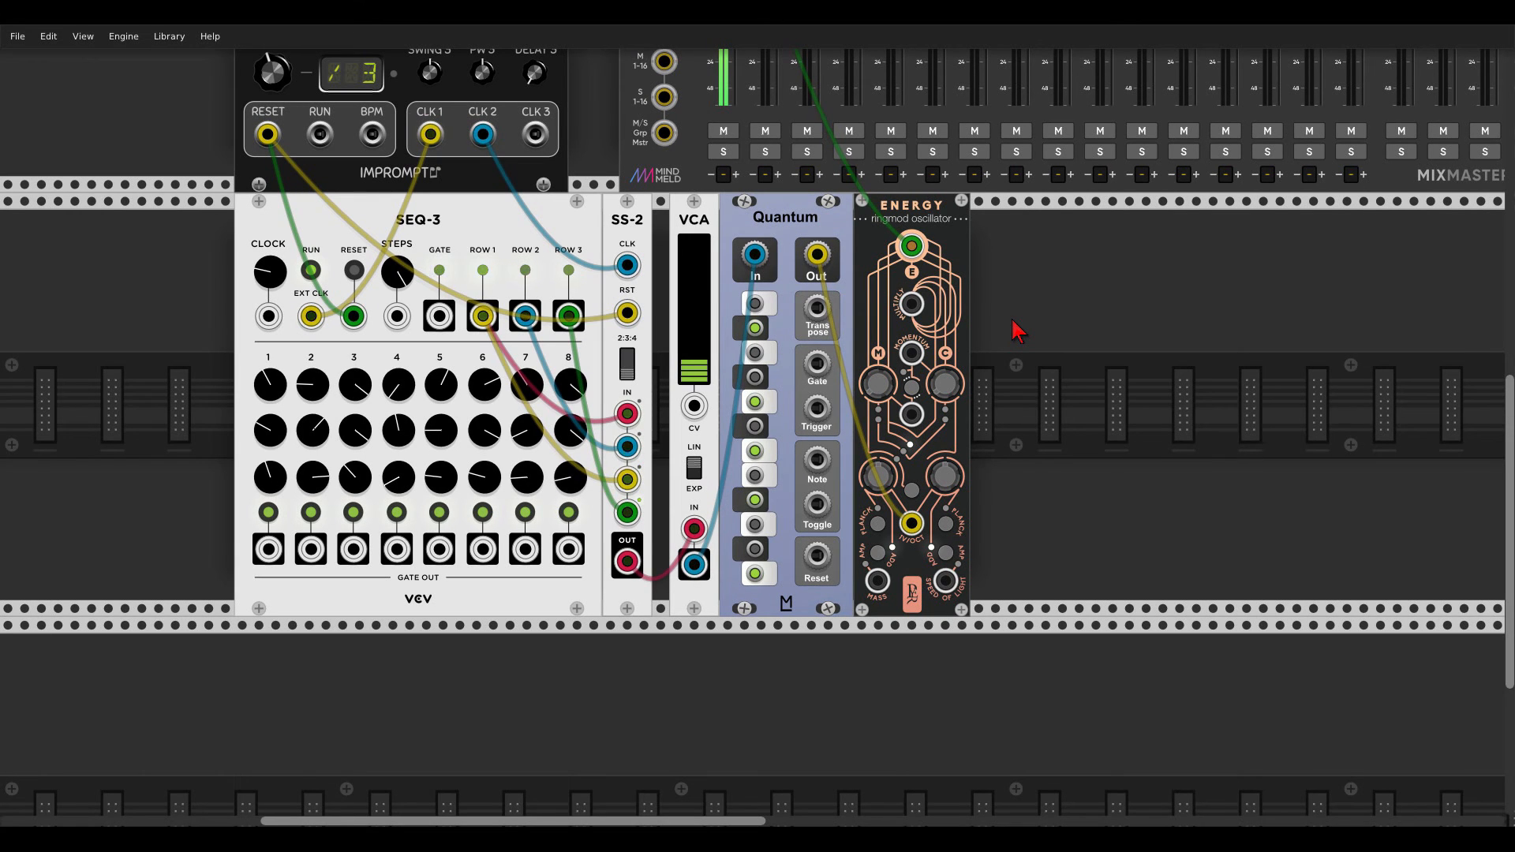
drag(961, 224, 944, 226)
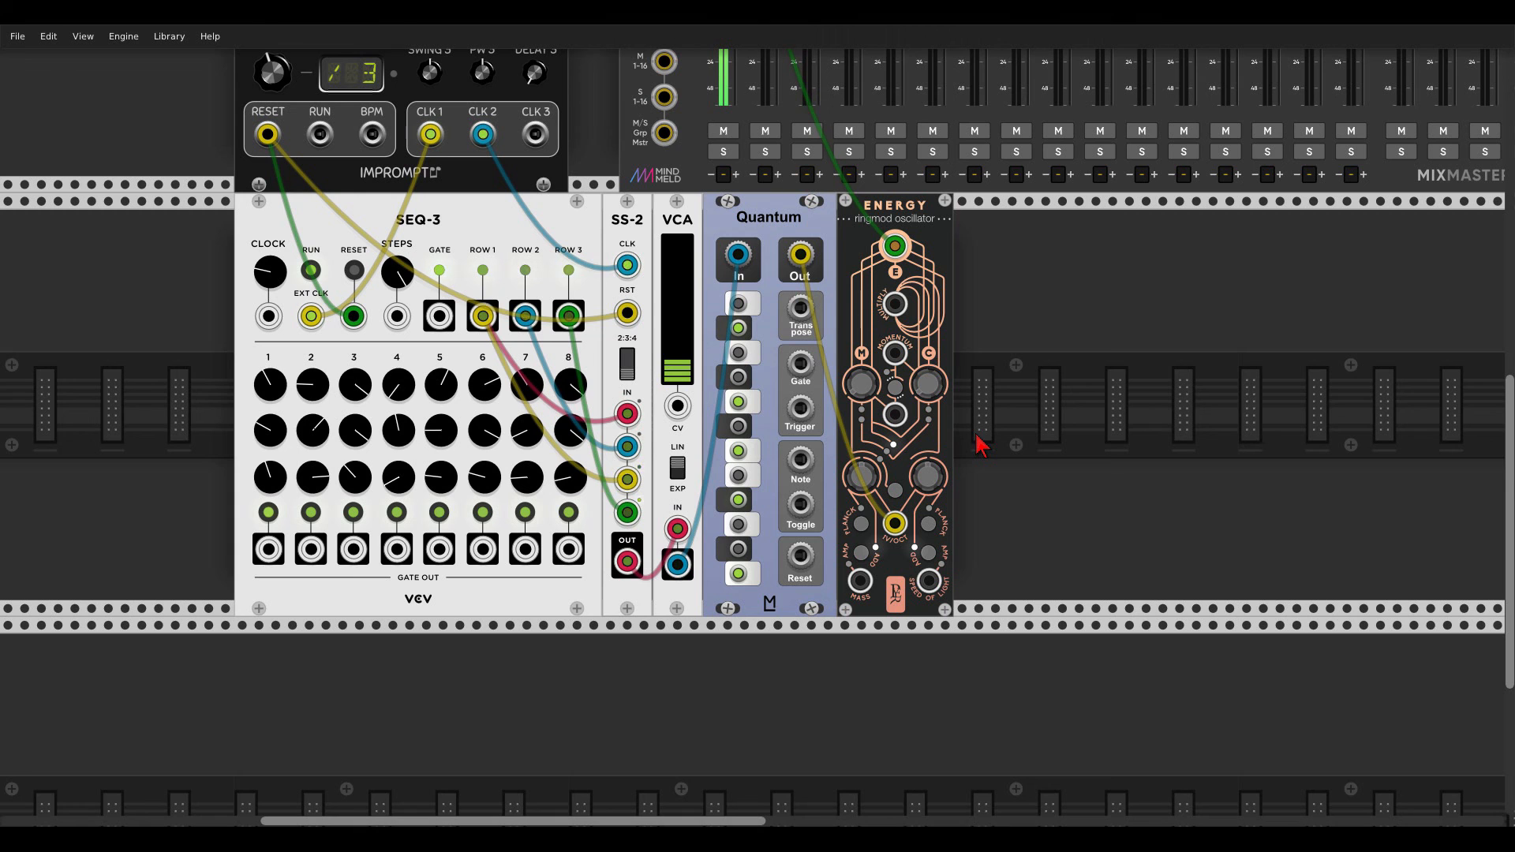
Step: Advance ENERGY's routing mode by two positions, to the indicator nearest the M oscillator
scroll(992, 473, up, 3)
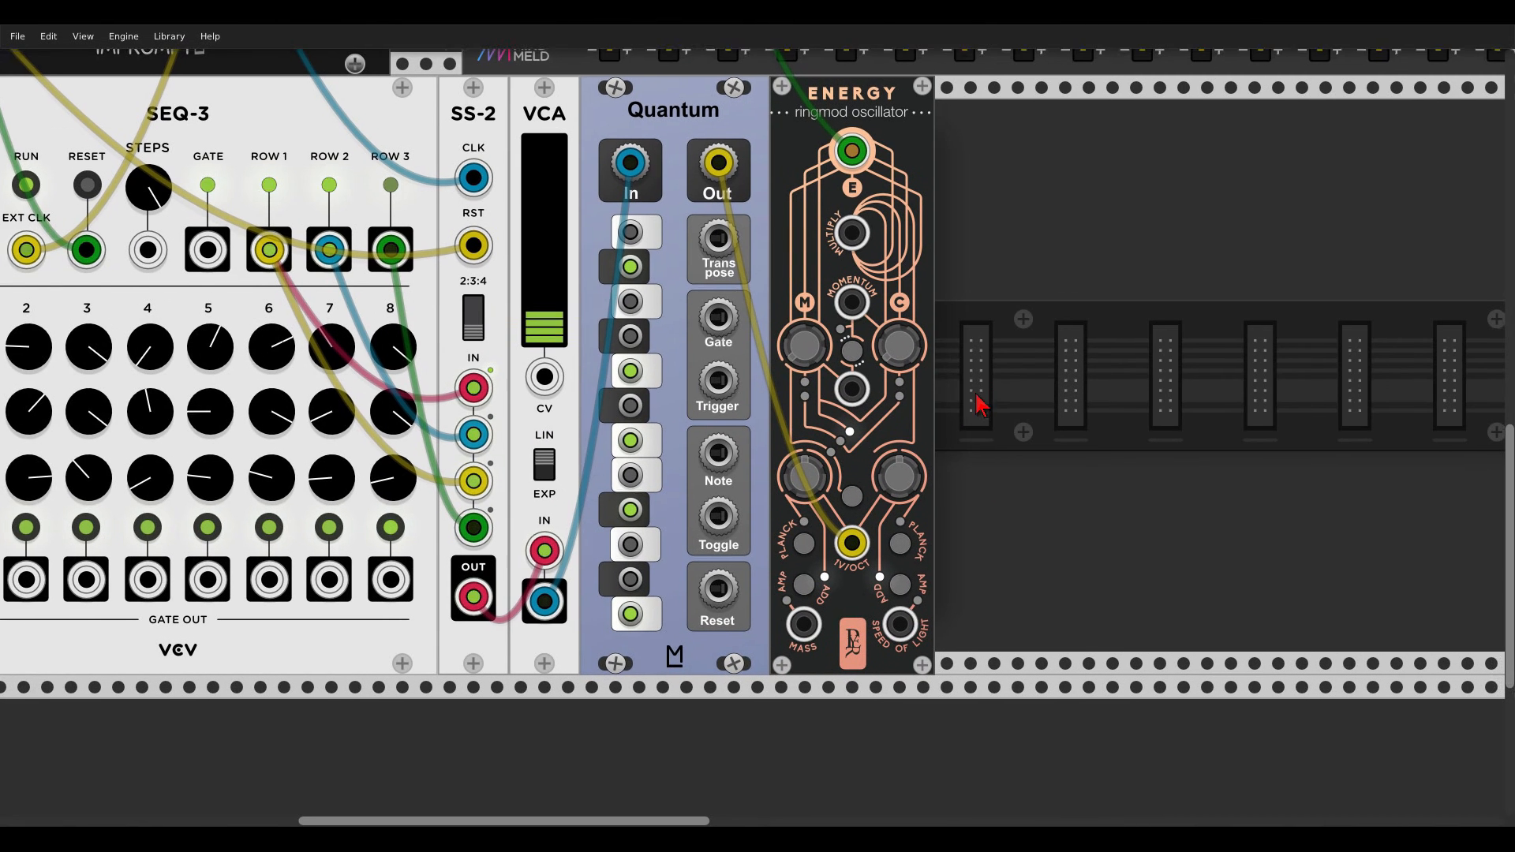
drag(976, 395, 954, 400)
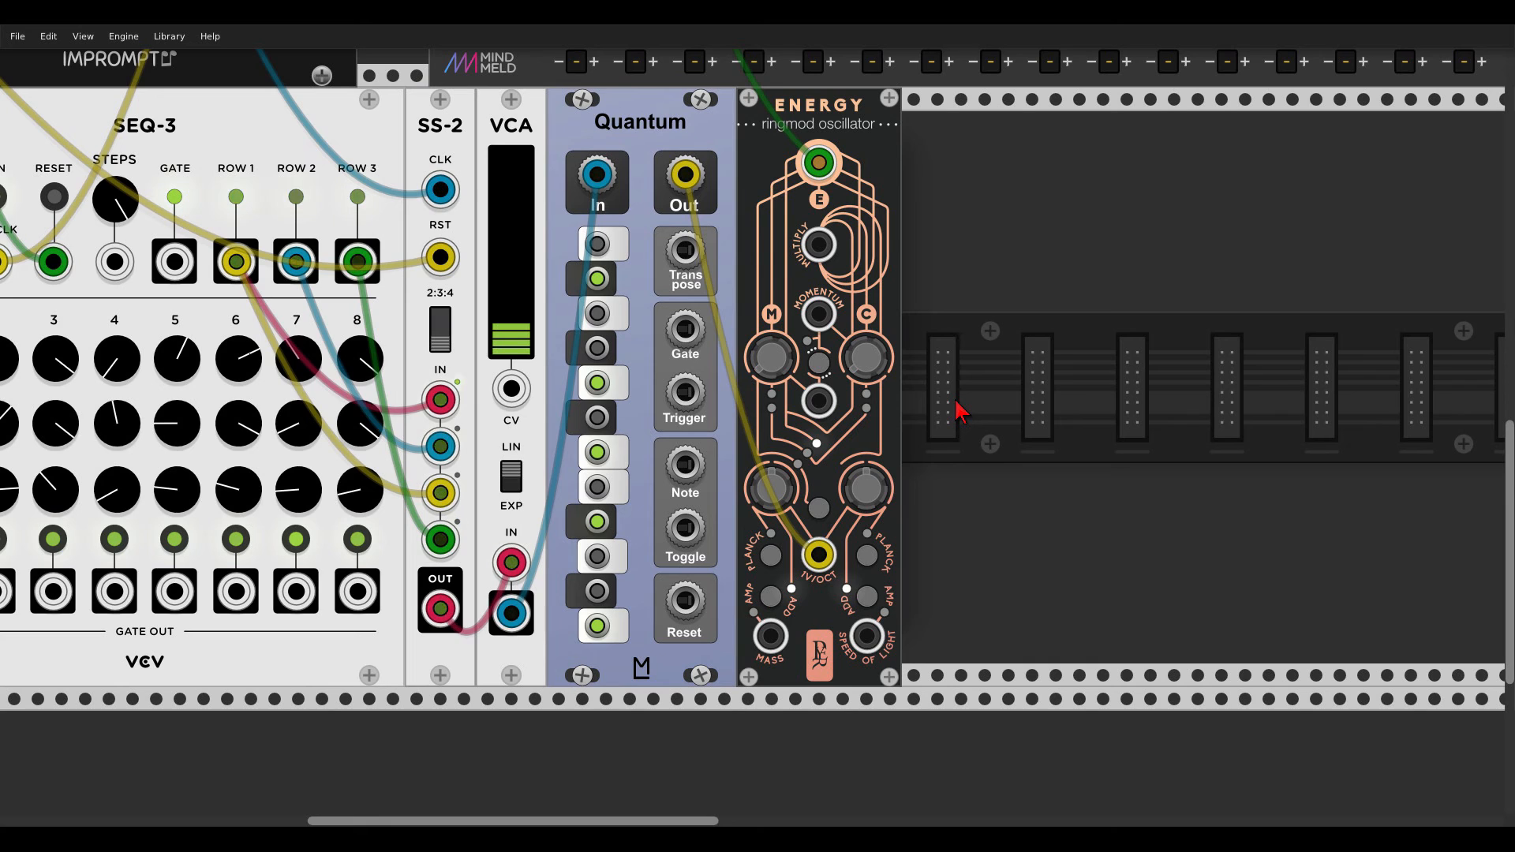
click(819, 509)
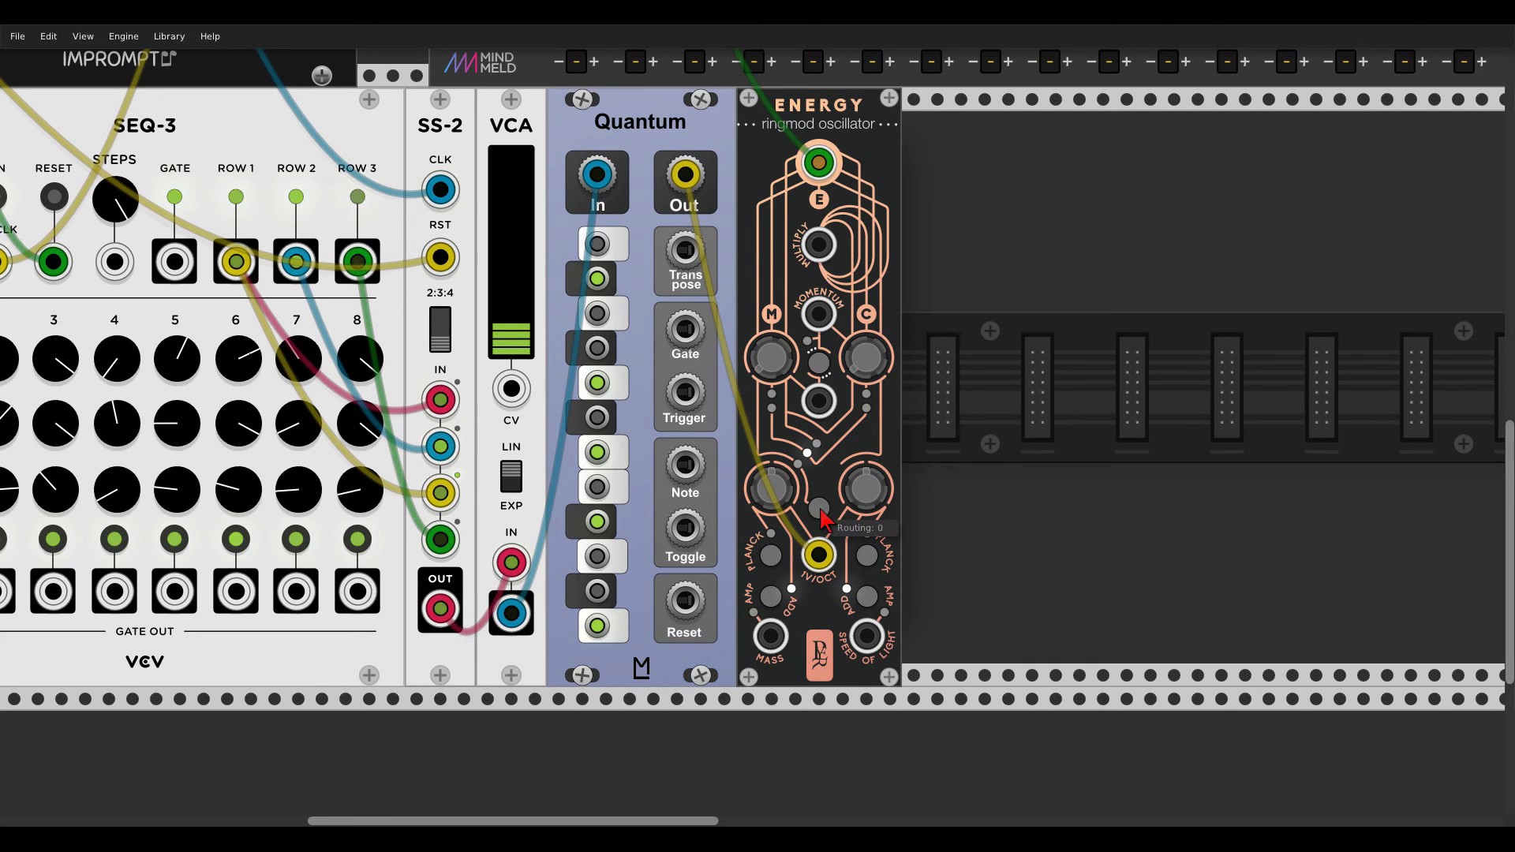
click(818, 509)
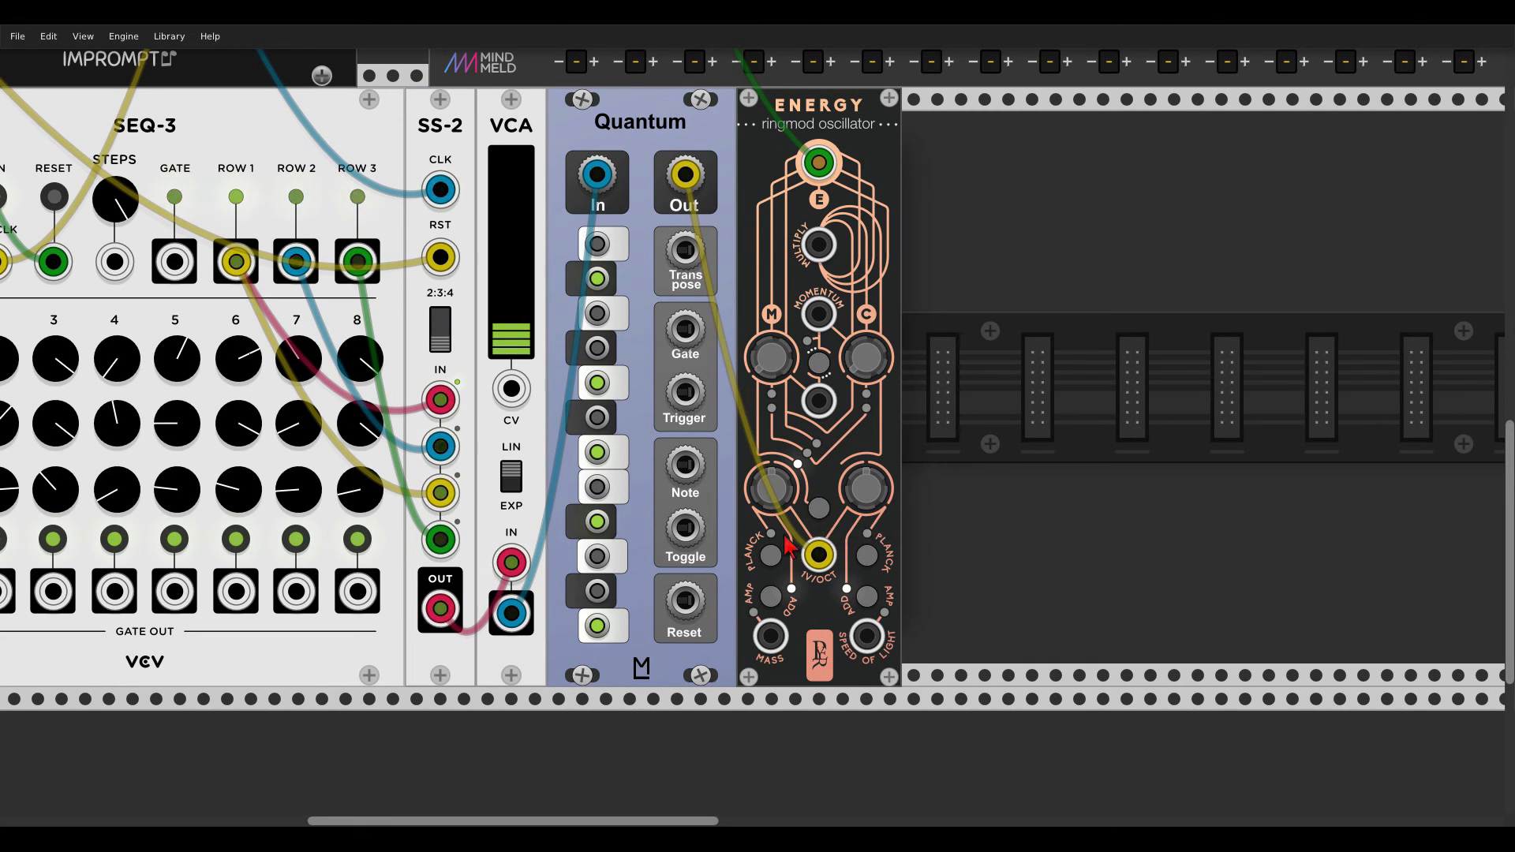
Step: Turn on Planck quantization for ENERGY's M and C oscillators and adjust the Freq M knob
click(772, 558)
click(874, 564)
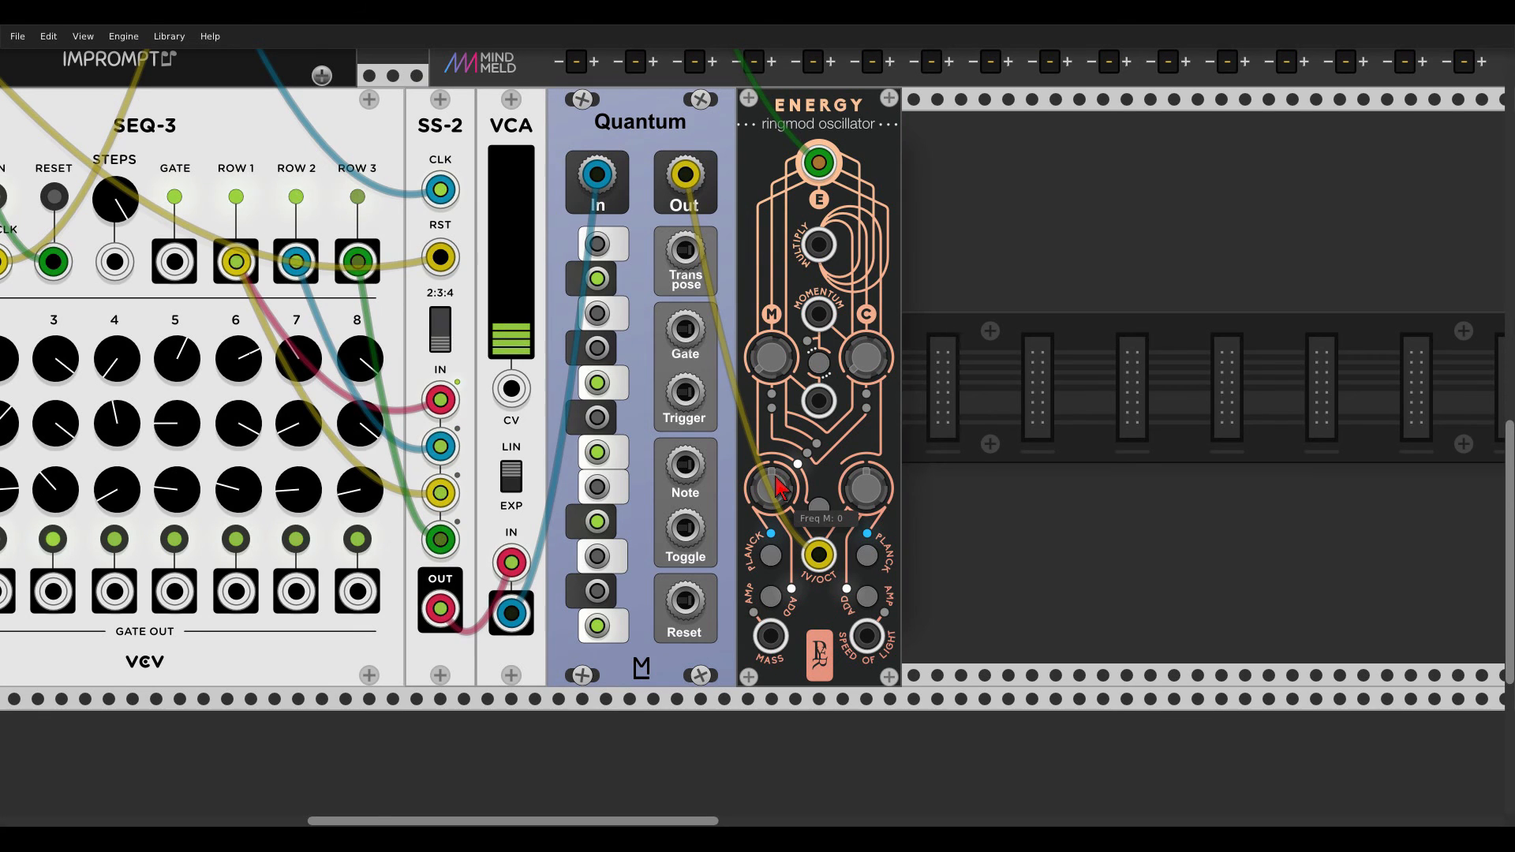
drag(775, 476, 774, 511)
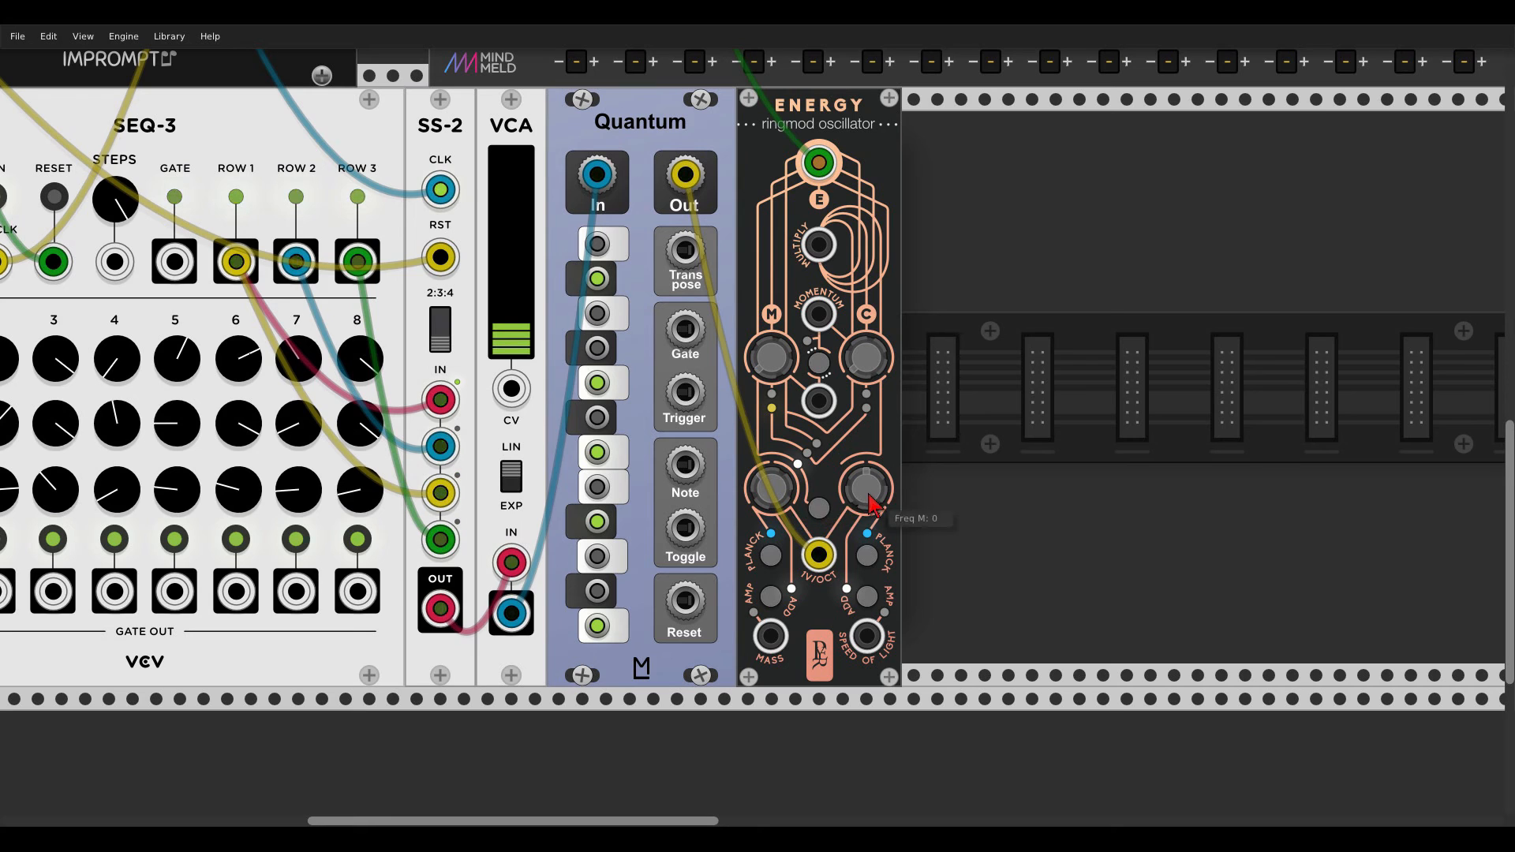
Step: Duplicate the VCA and place the copy directly beside ENERGY at the end of the row
drag(868, 498, 868, 498)
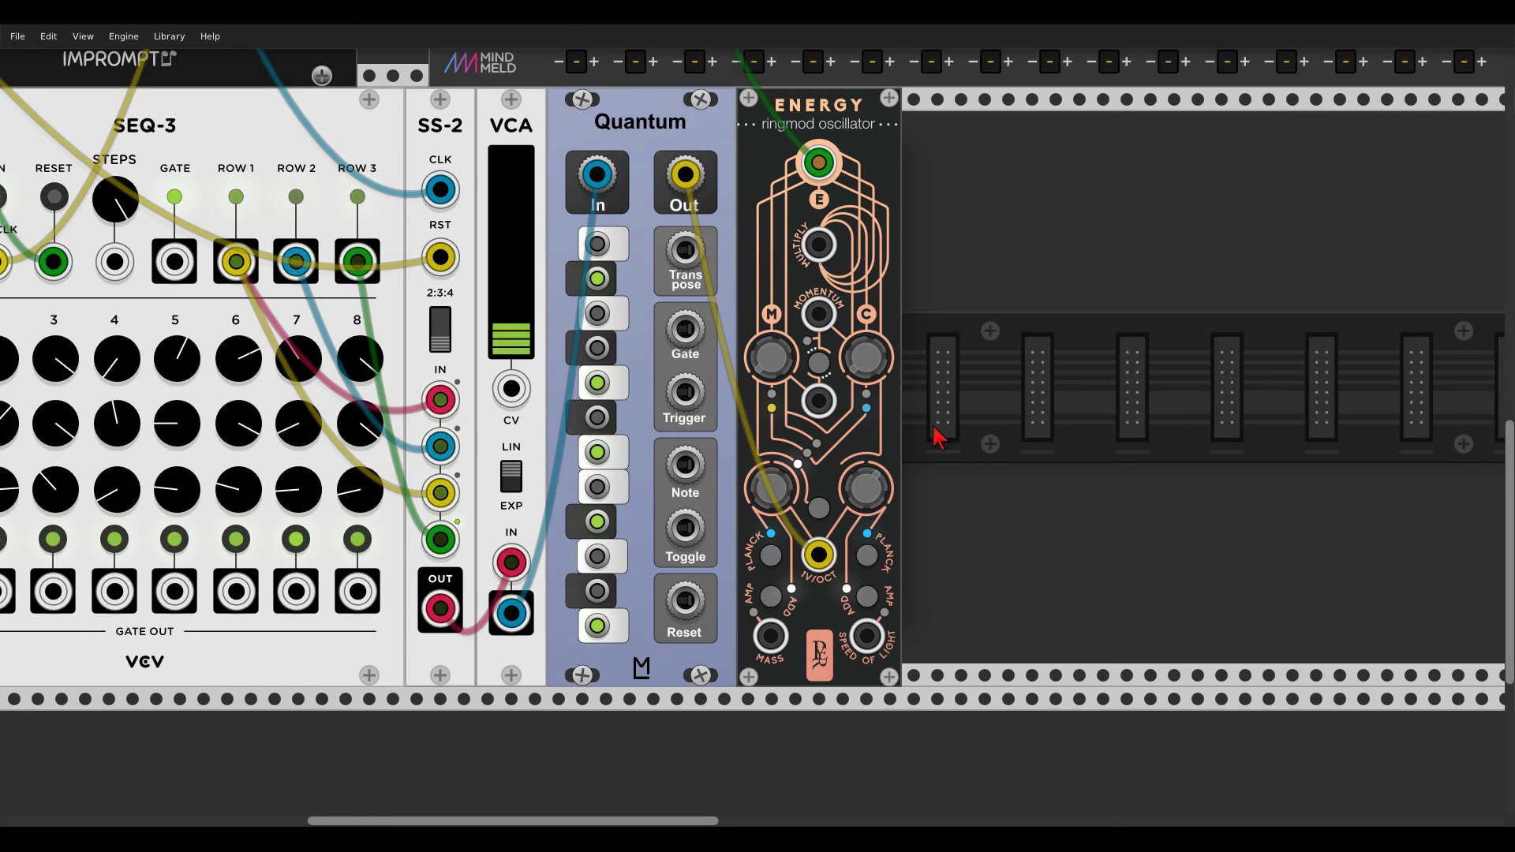
scroll(936, 435, down, 2)
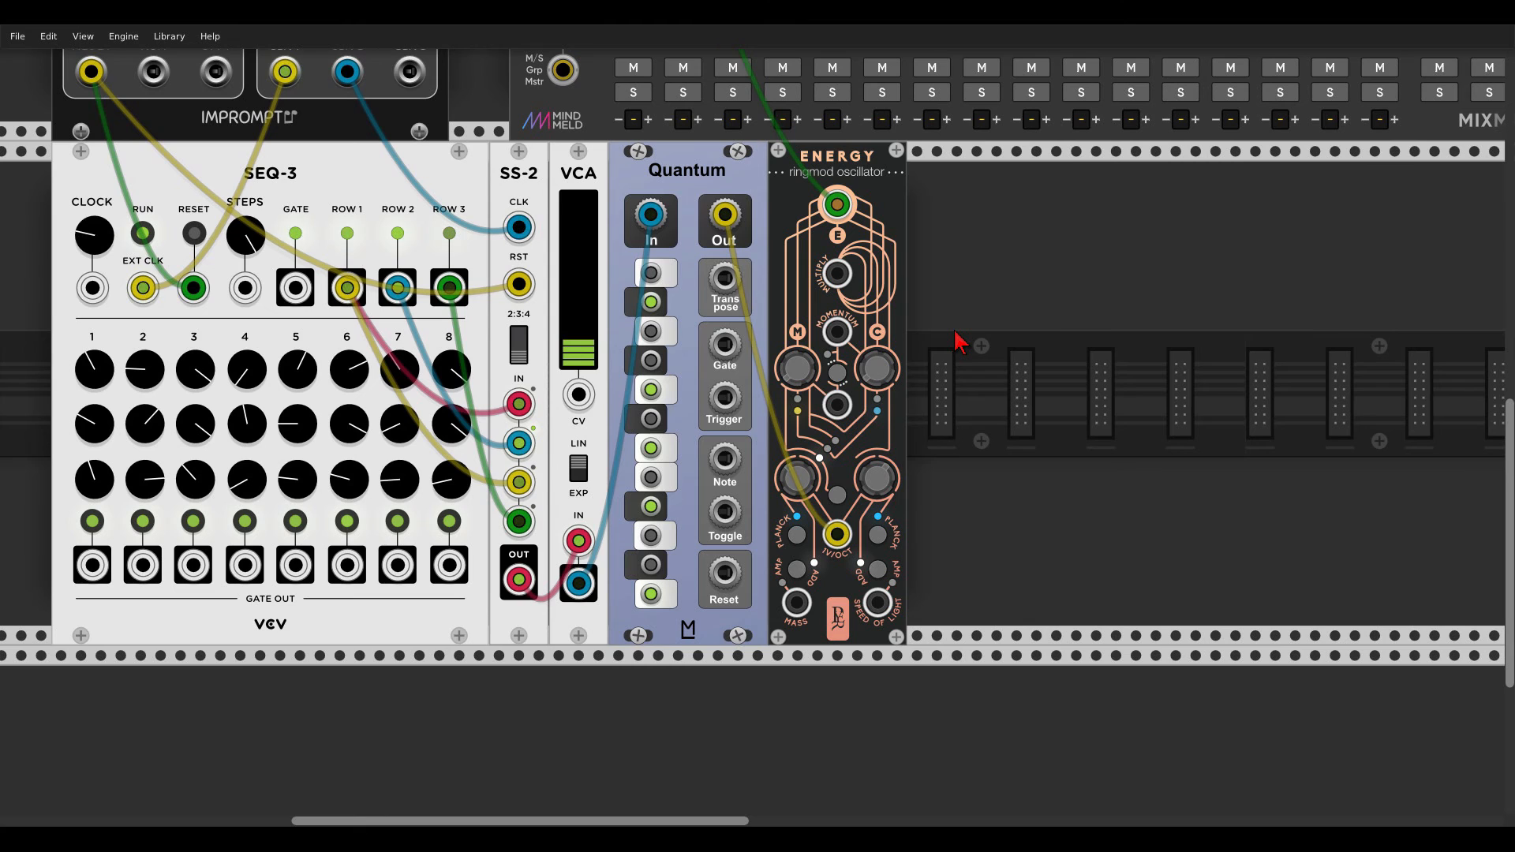
key(ctrl+d)
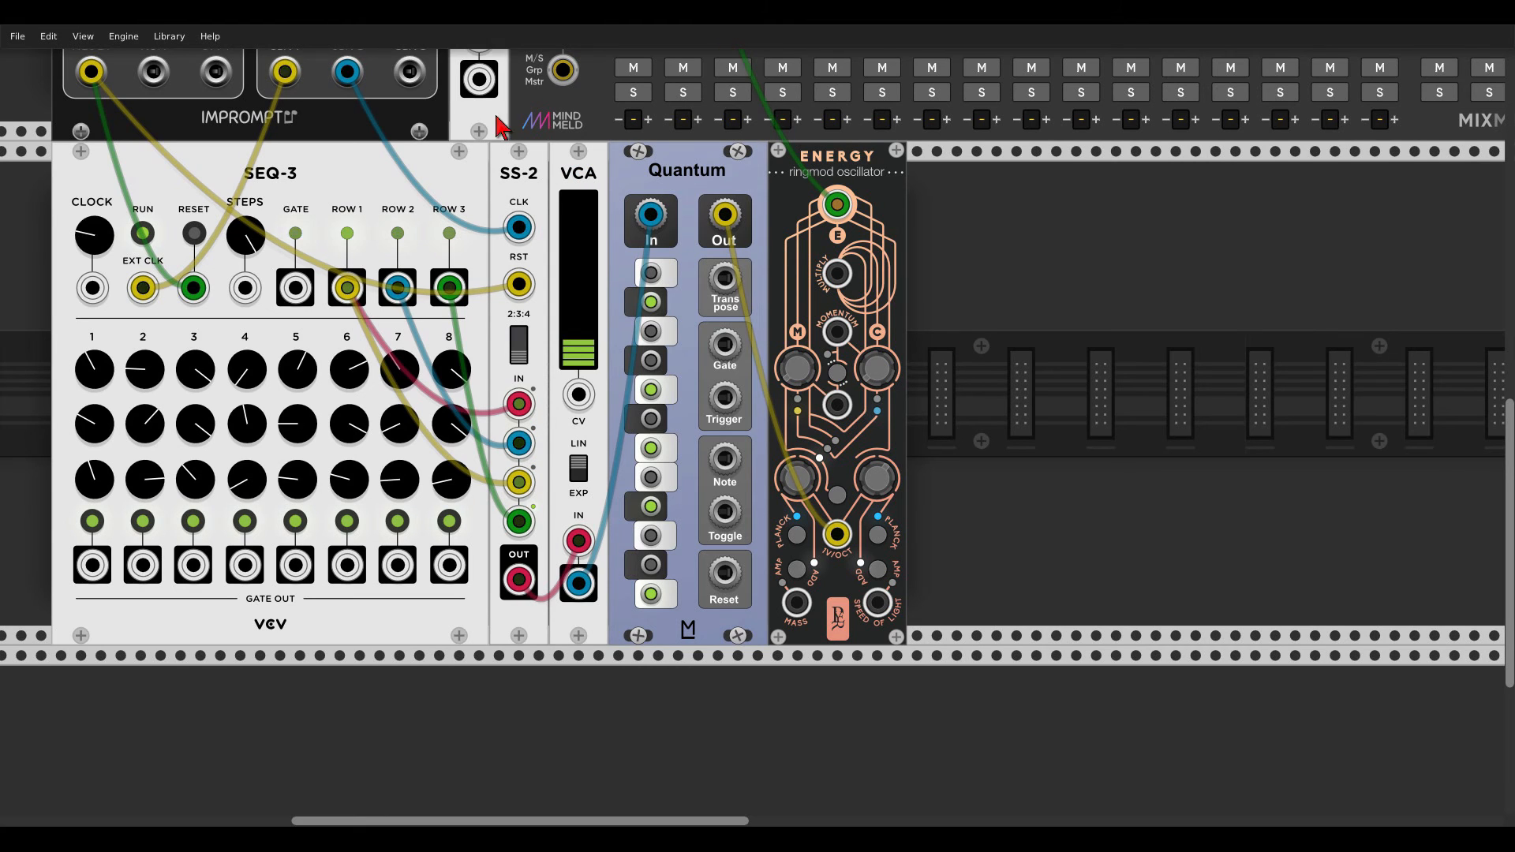
drag(477, 114, 948, 323)
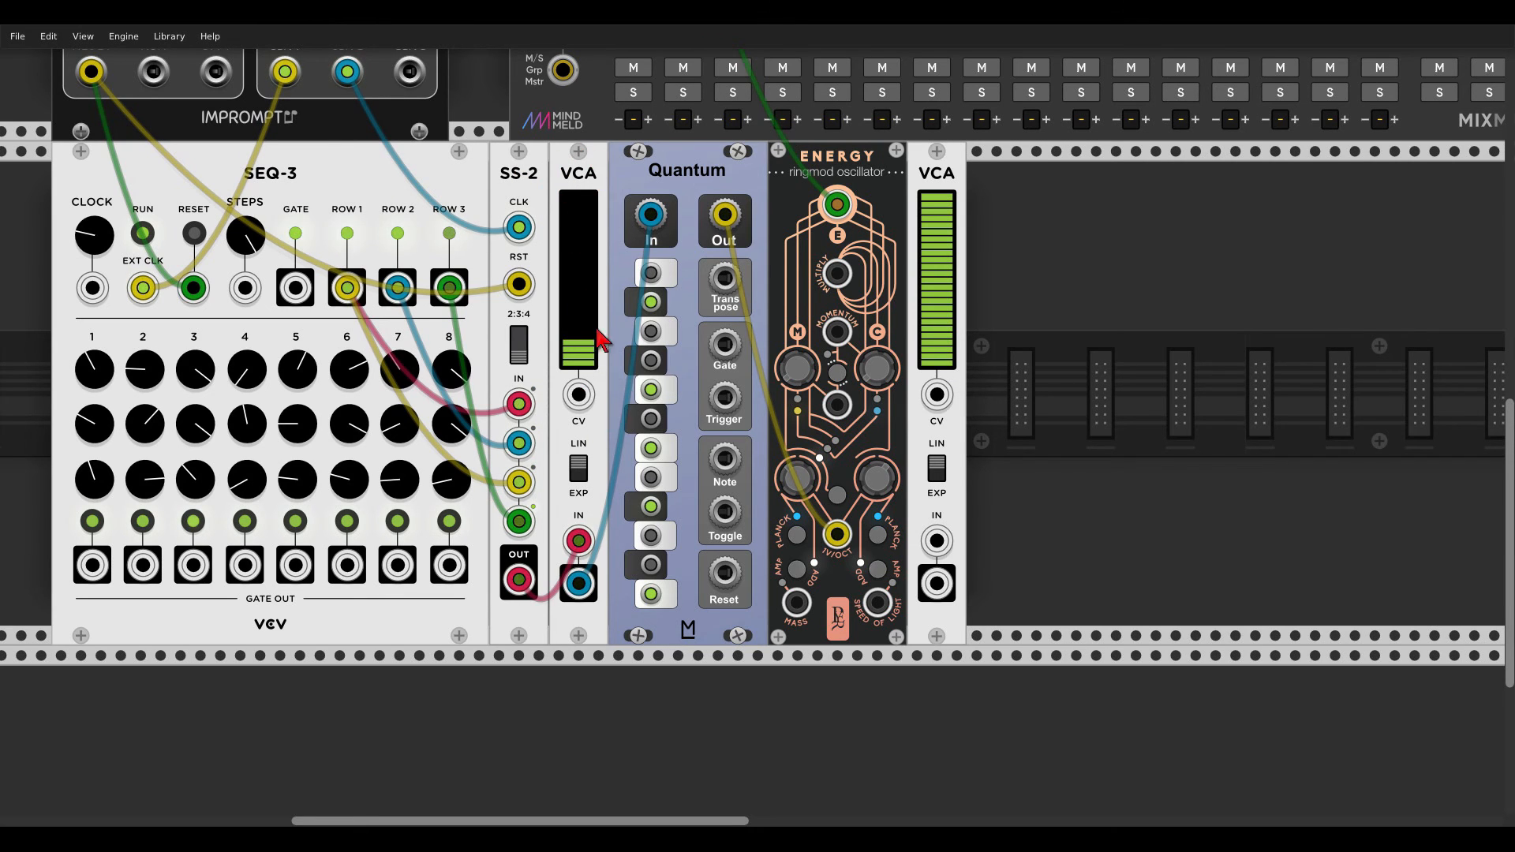
Step: Route SS-2's output through the second VCA into ENERGY's jack below MOMENTUM, trying lower VCA levels before returning to 100%
drag(937, 540, 518, 580)
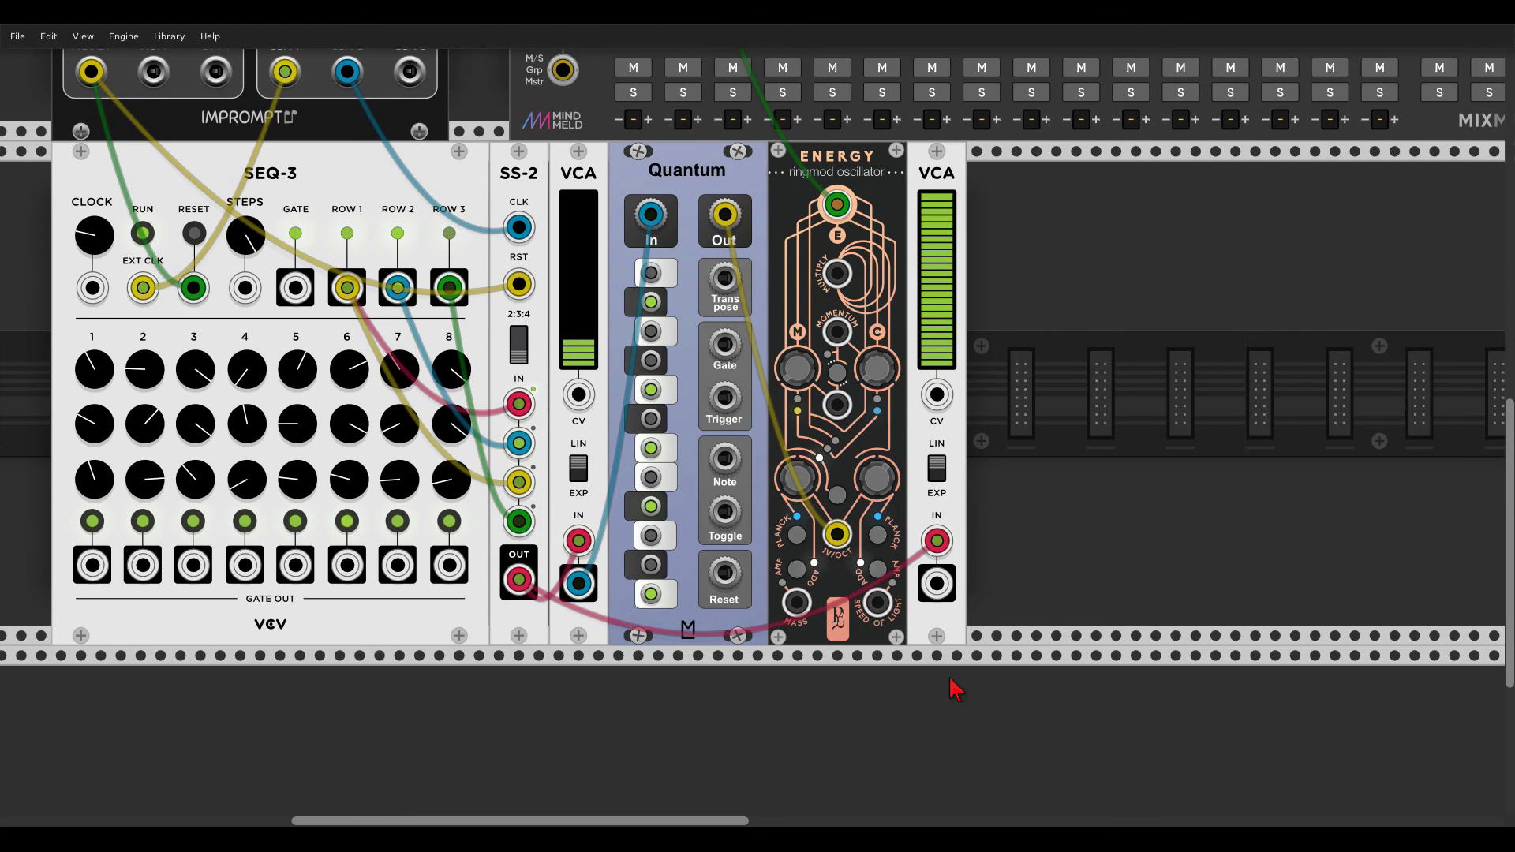
drag(939, 588, 837, 407)
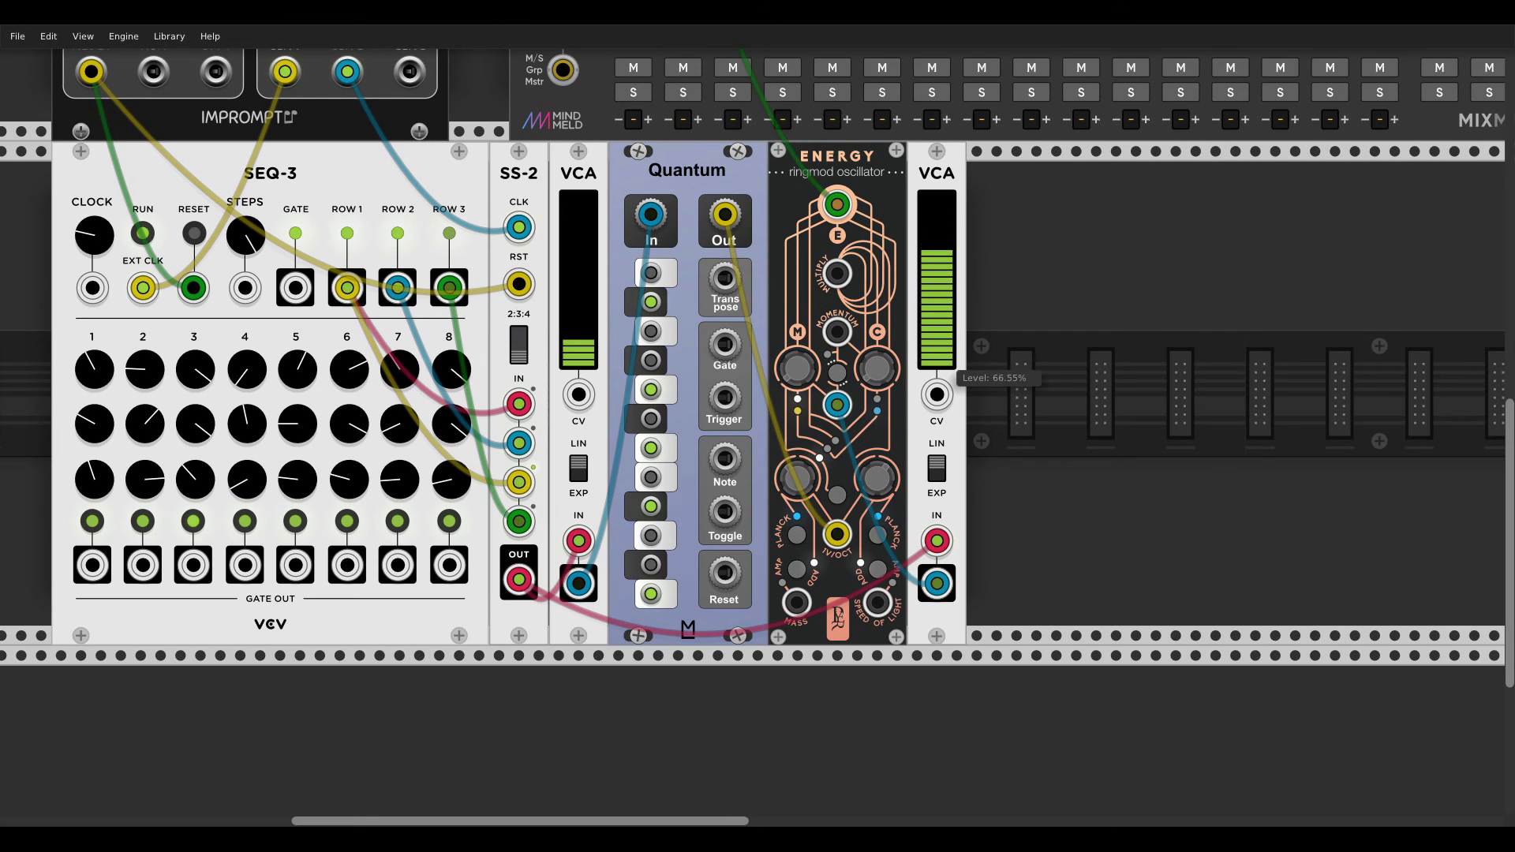
drag(936, 315, 937, 352)
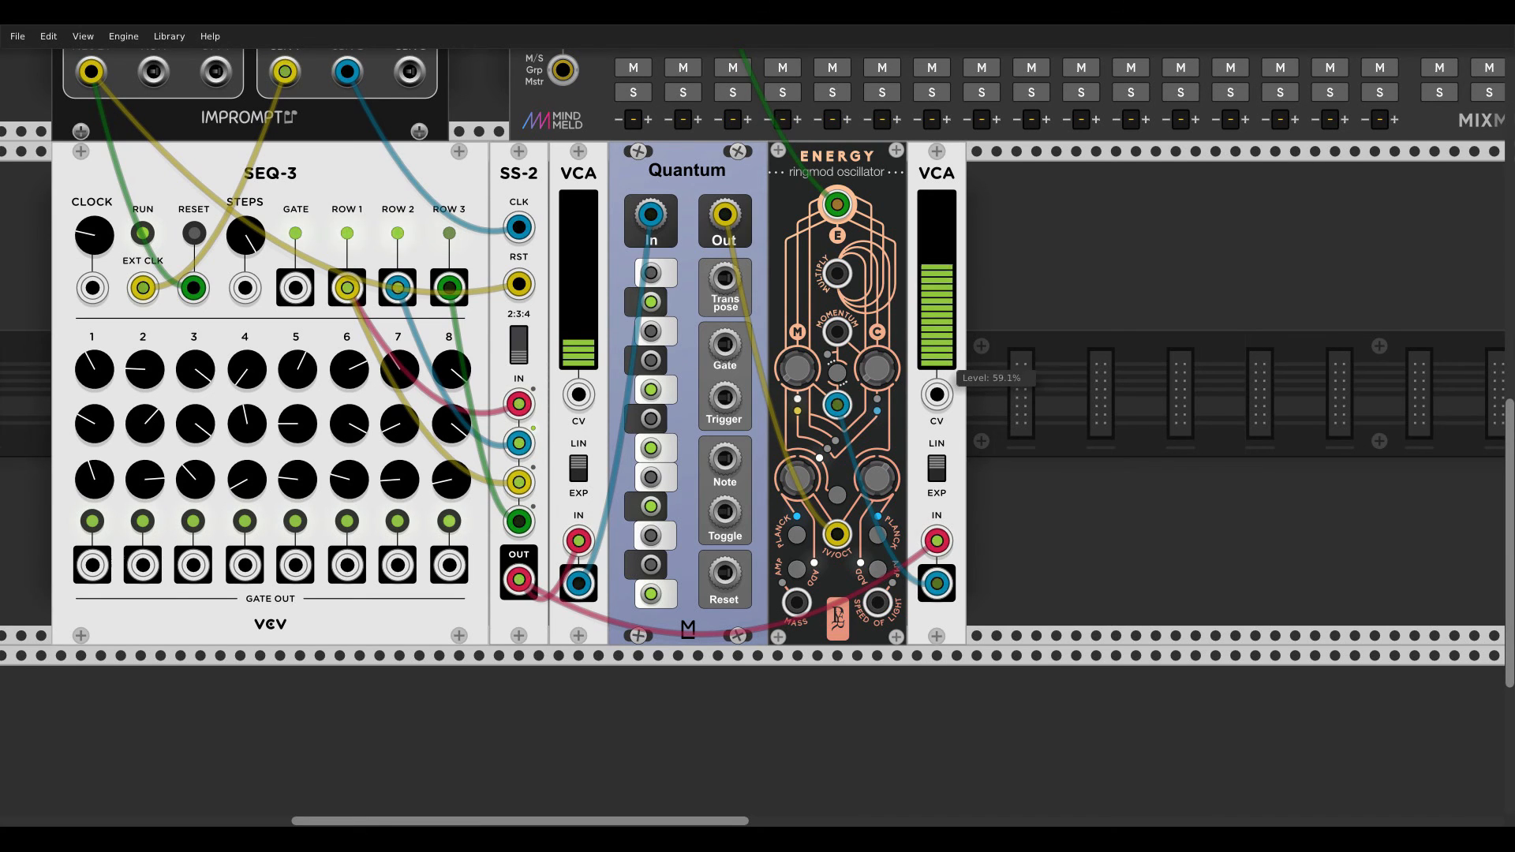
drag(936, 325, 942, 225)
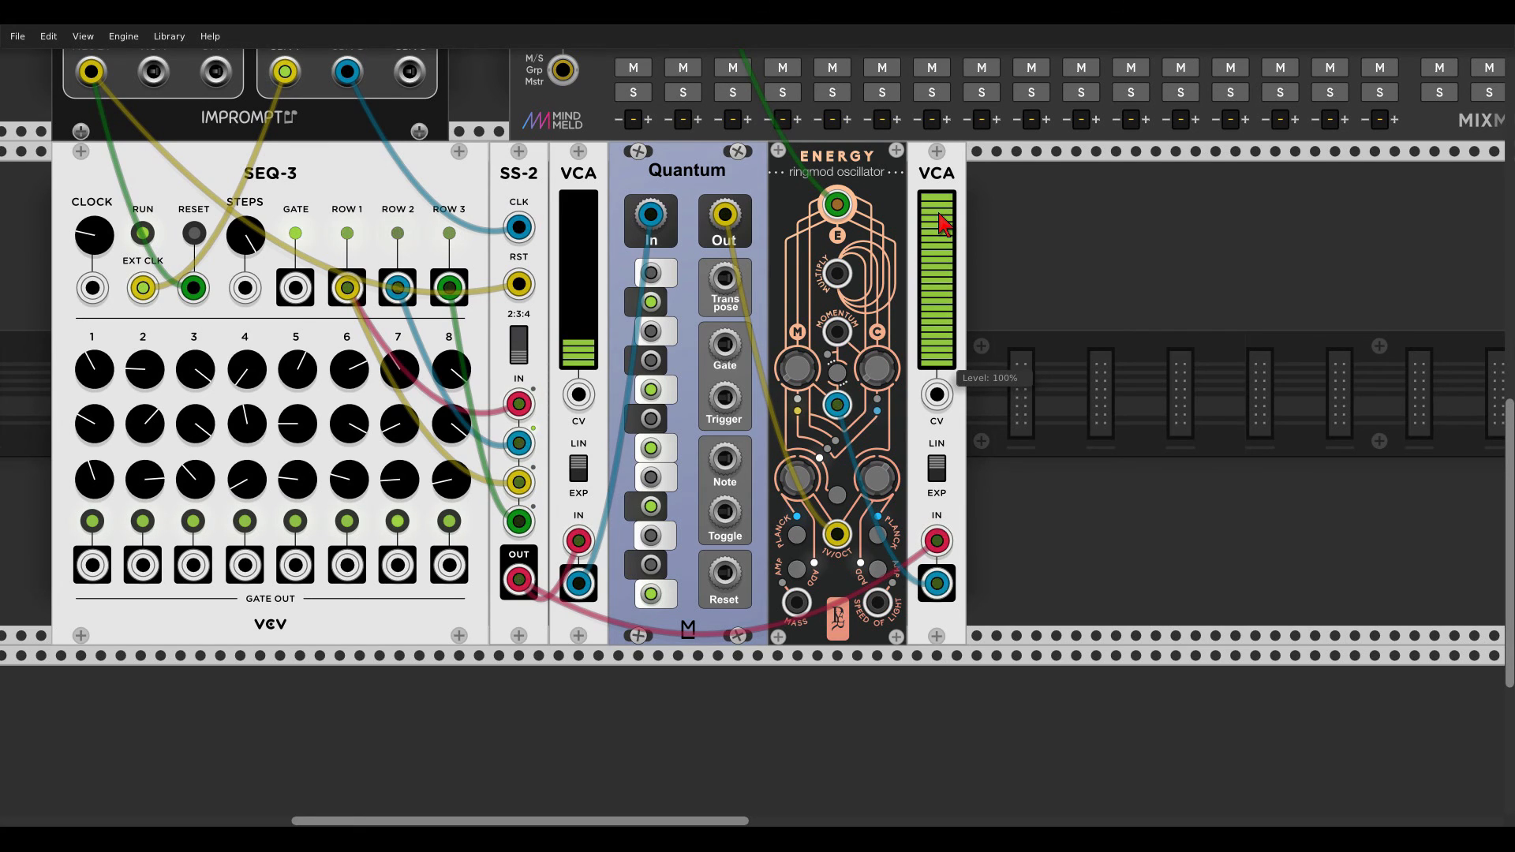
Step: Add a Bogaudio 8FO module beside the second VCA
right_click(1057, 308)
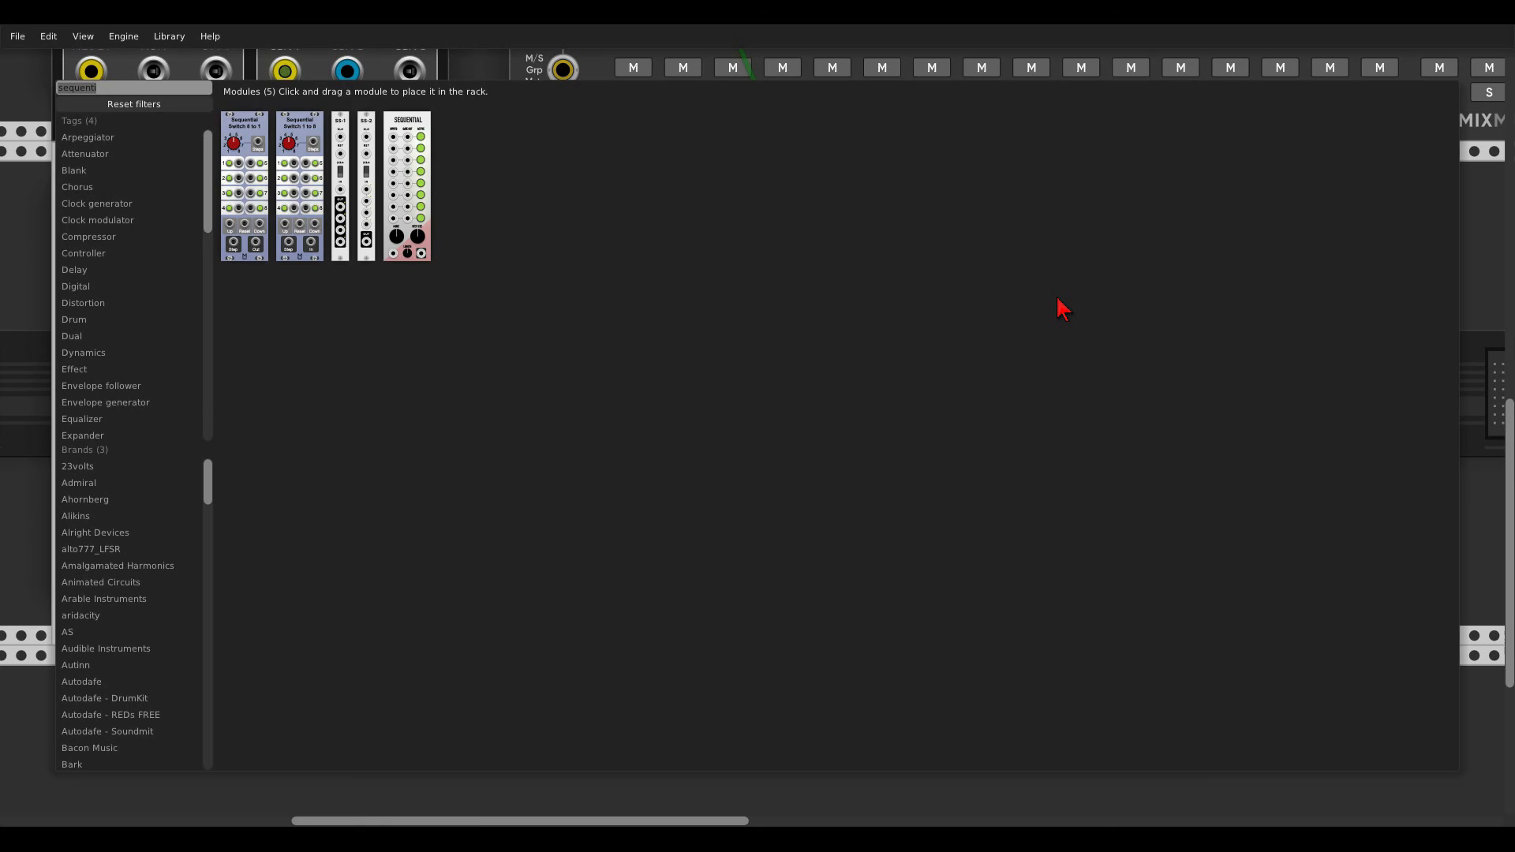
text(8fo)
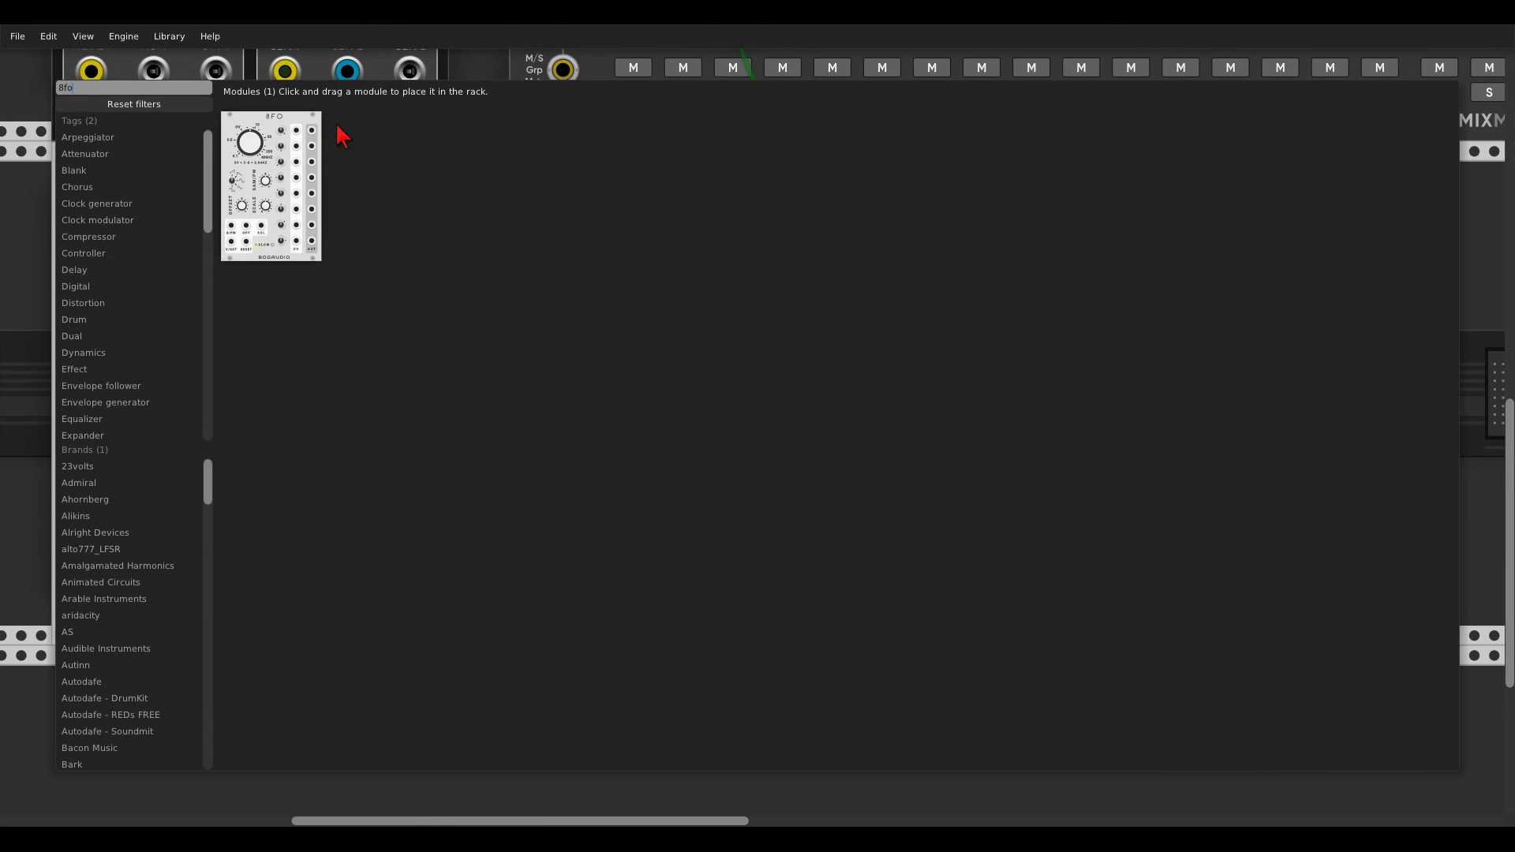
click(311, 130)
scroll(931, 288, right, 5)
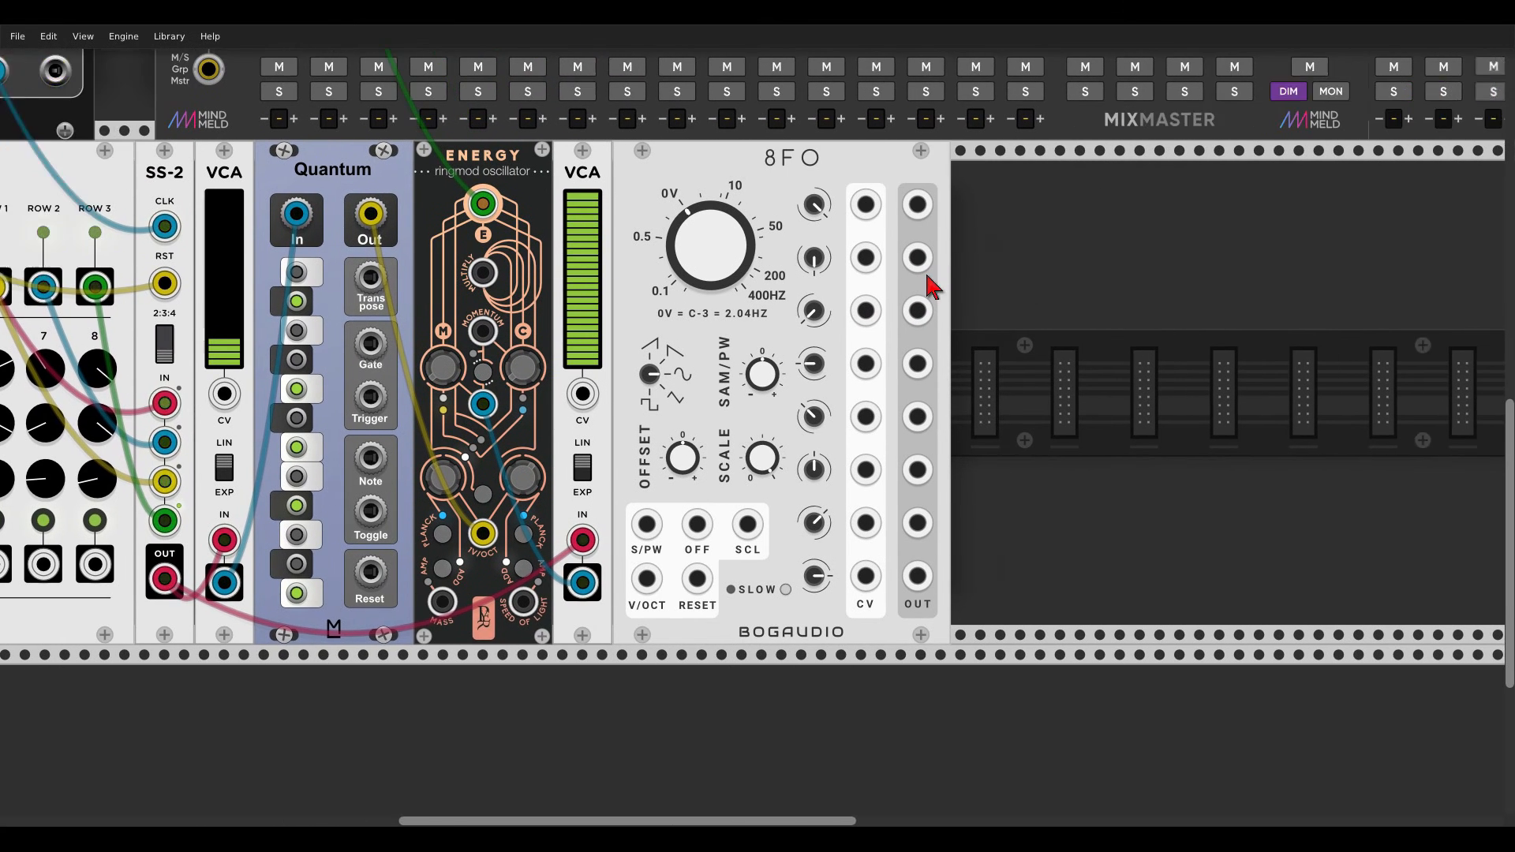
Step: Add a VCV Scope module beside the 8FO
right_click(845, 311)
text(scope)
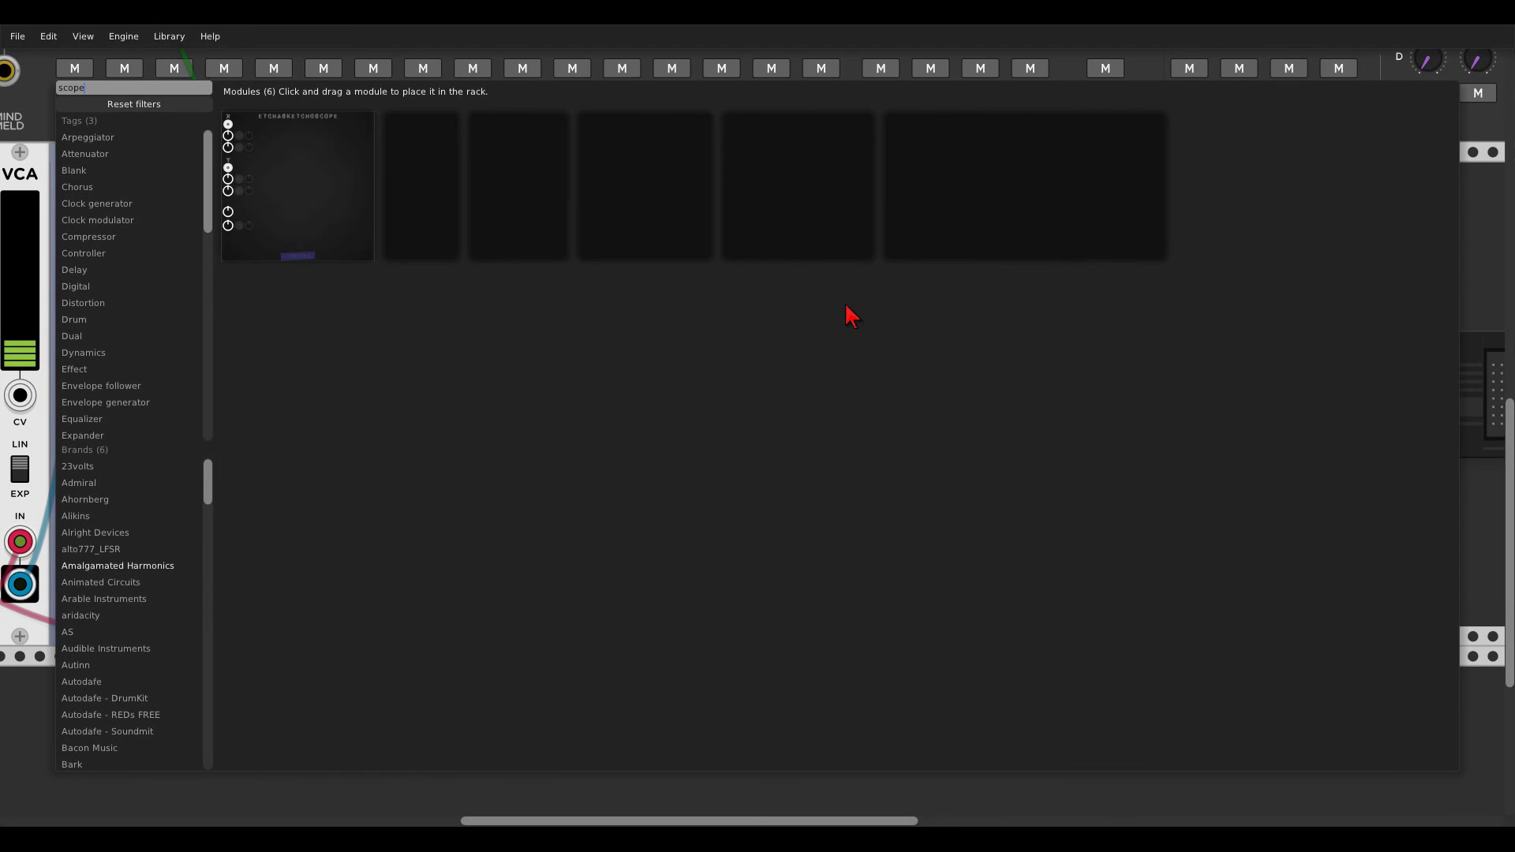
click(450, 150)
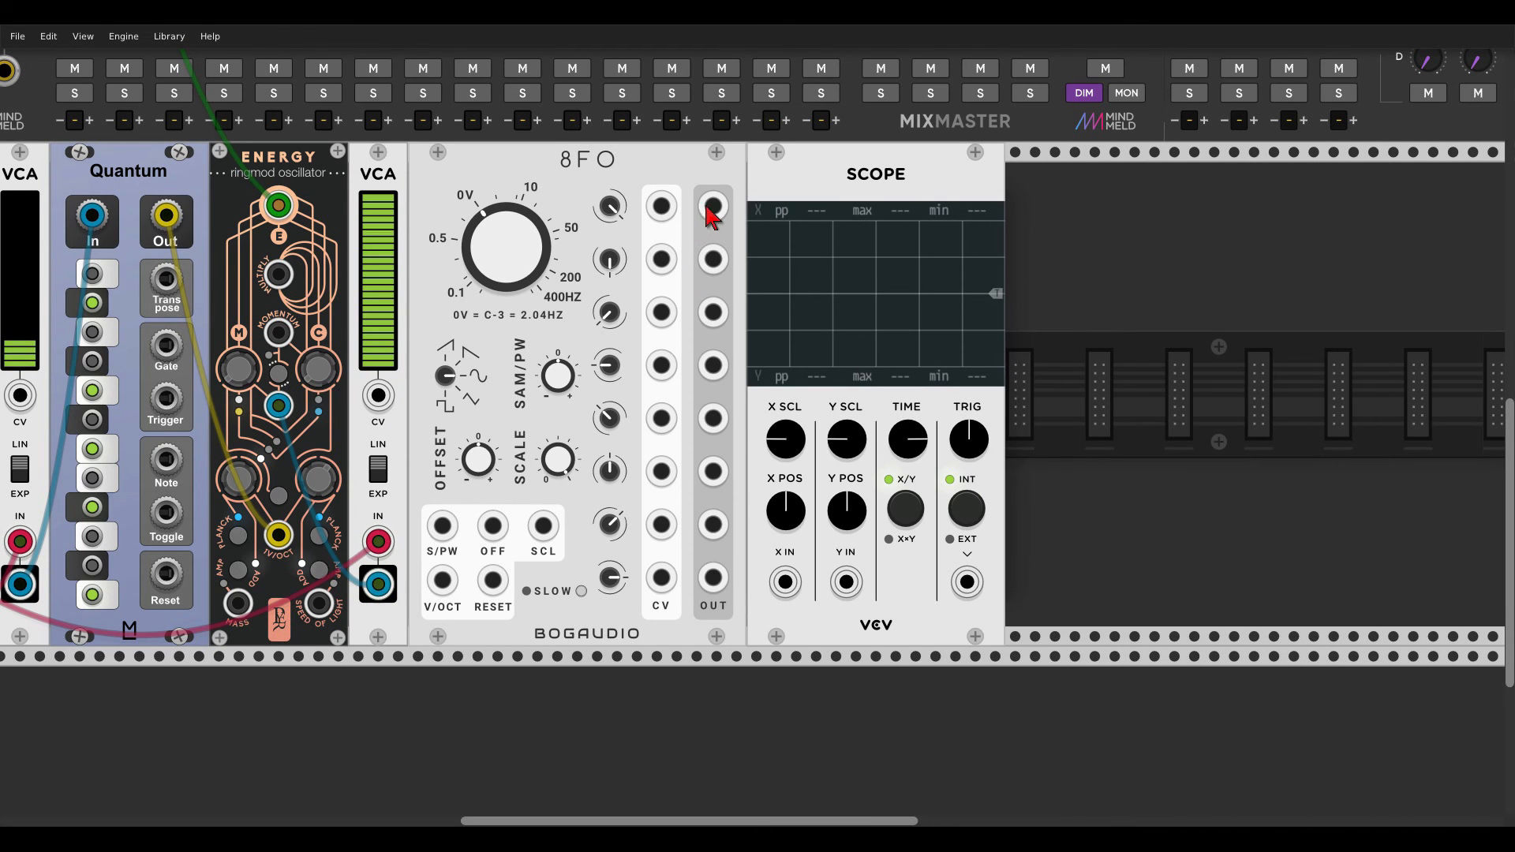
Step: Compare the 8FO's first output on Scope X with its third, fourth and fifth outputs on Scope Y, using about 774 ms/div
drag(713, 207, 785, 583)
drag(901, 456, 901, 487)
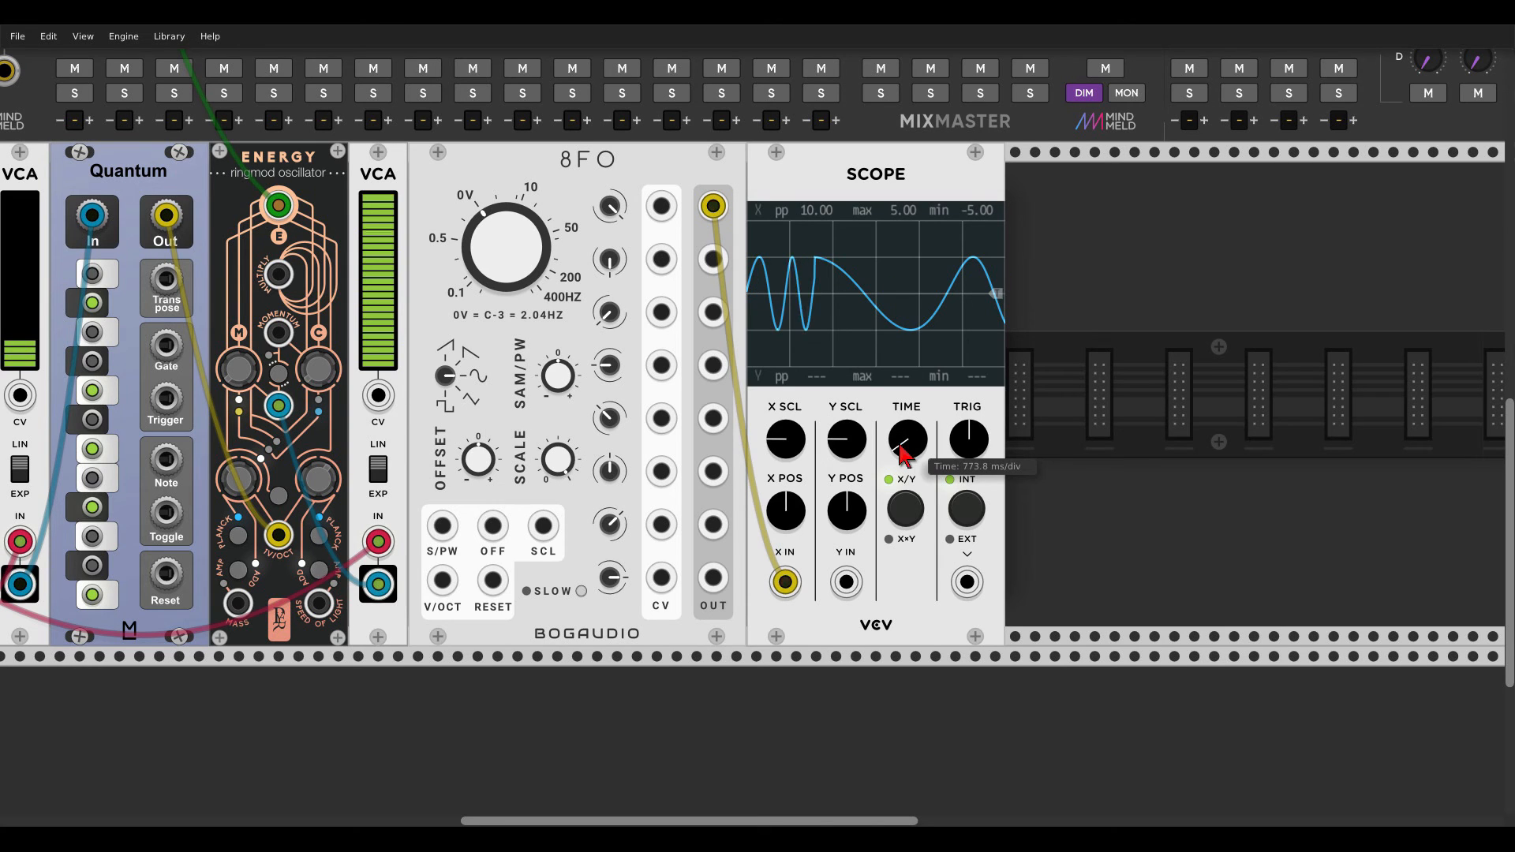
drag(846, 583, 713, 312)
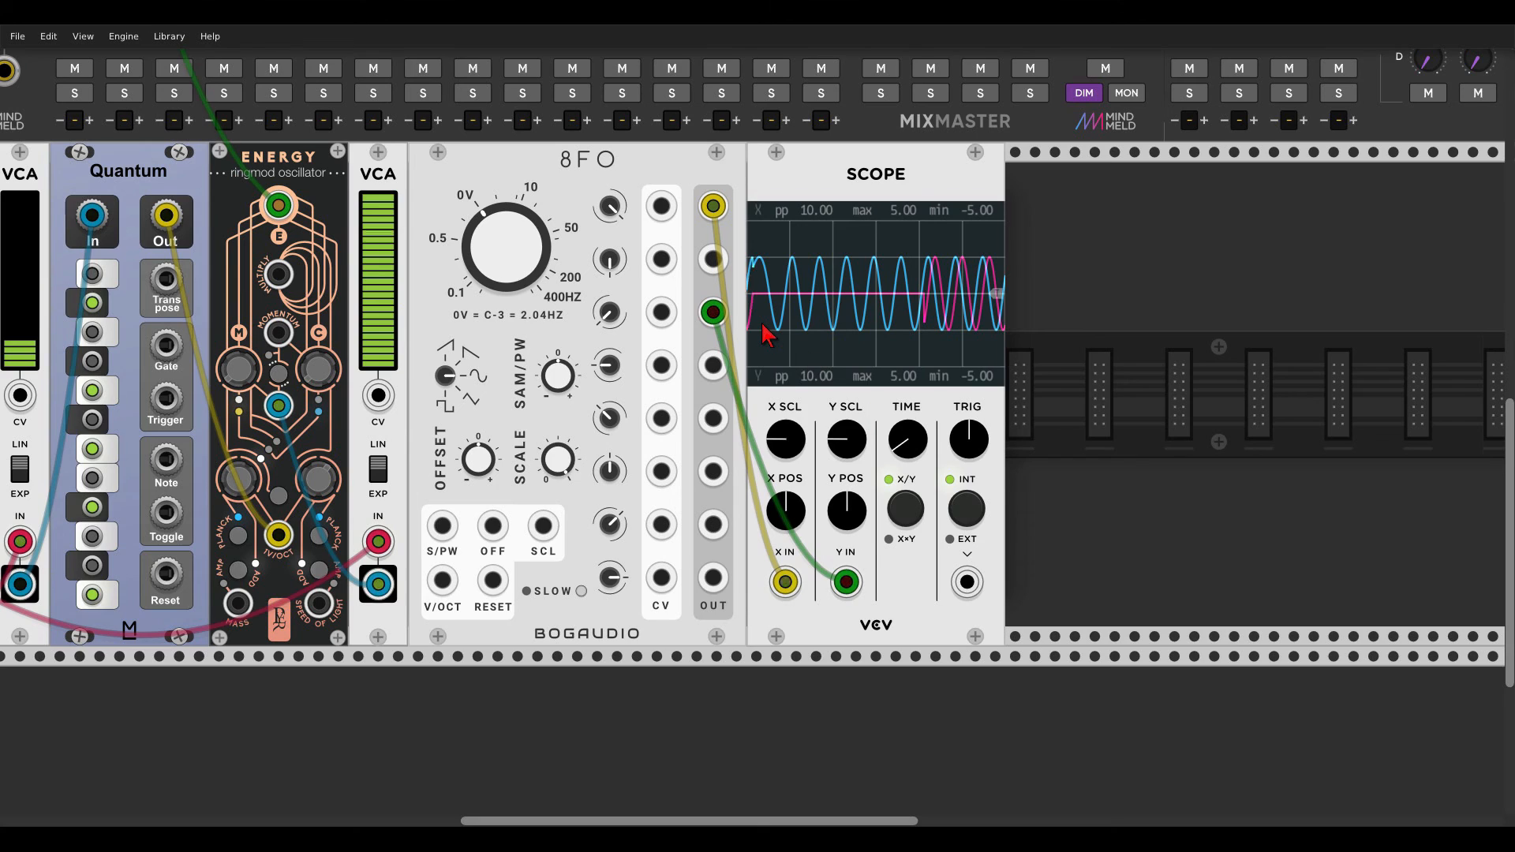
scroll(767, 335, up, 2)
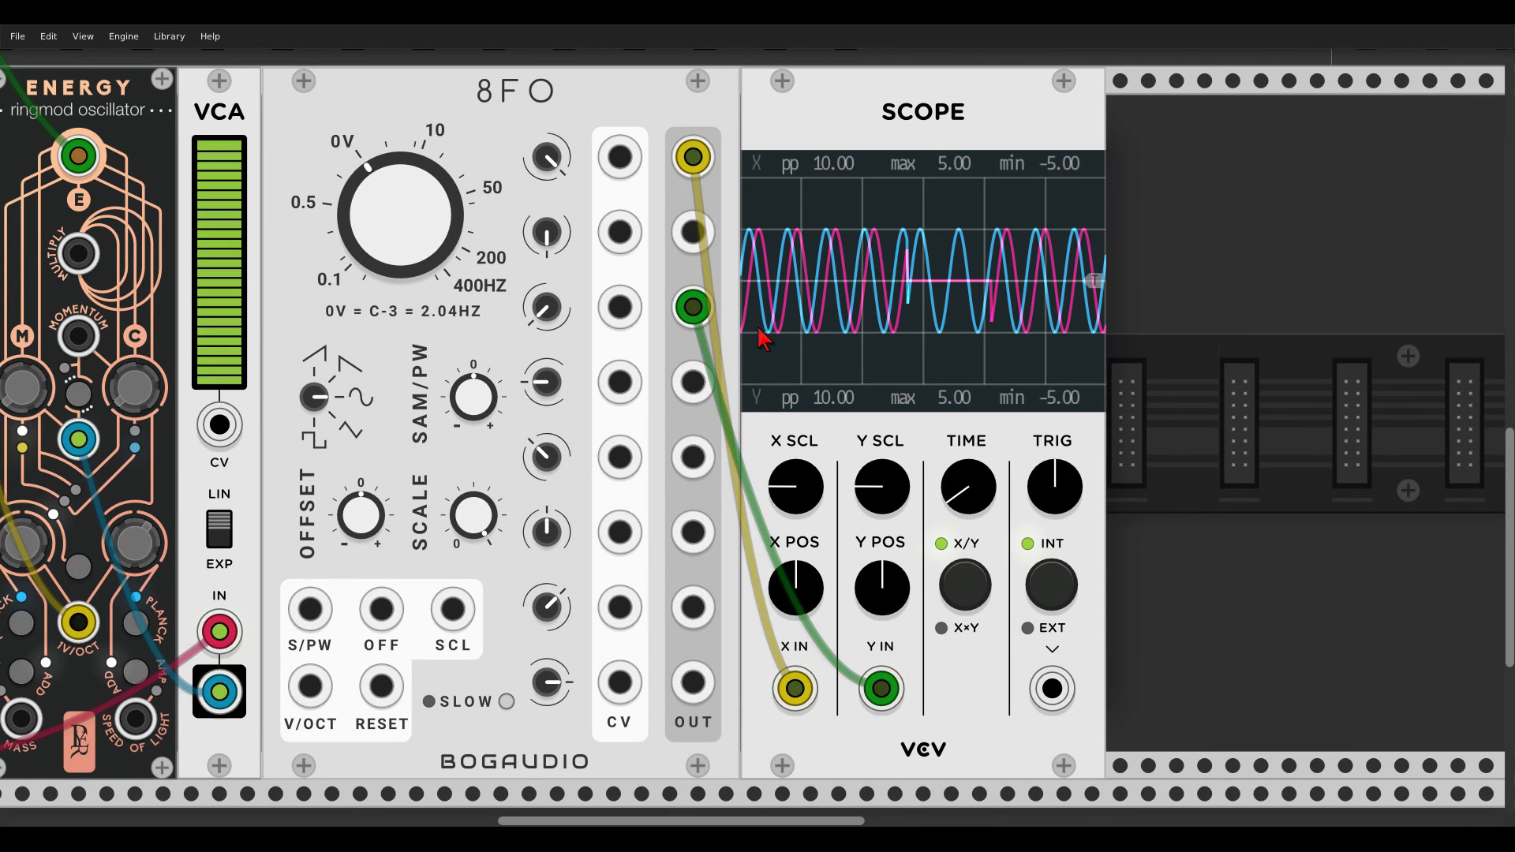
drag(693, 307, 697, 384)
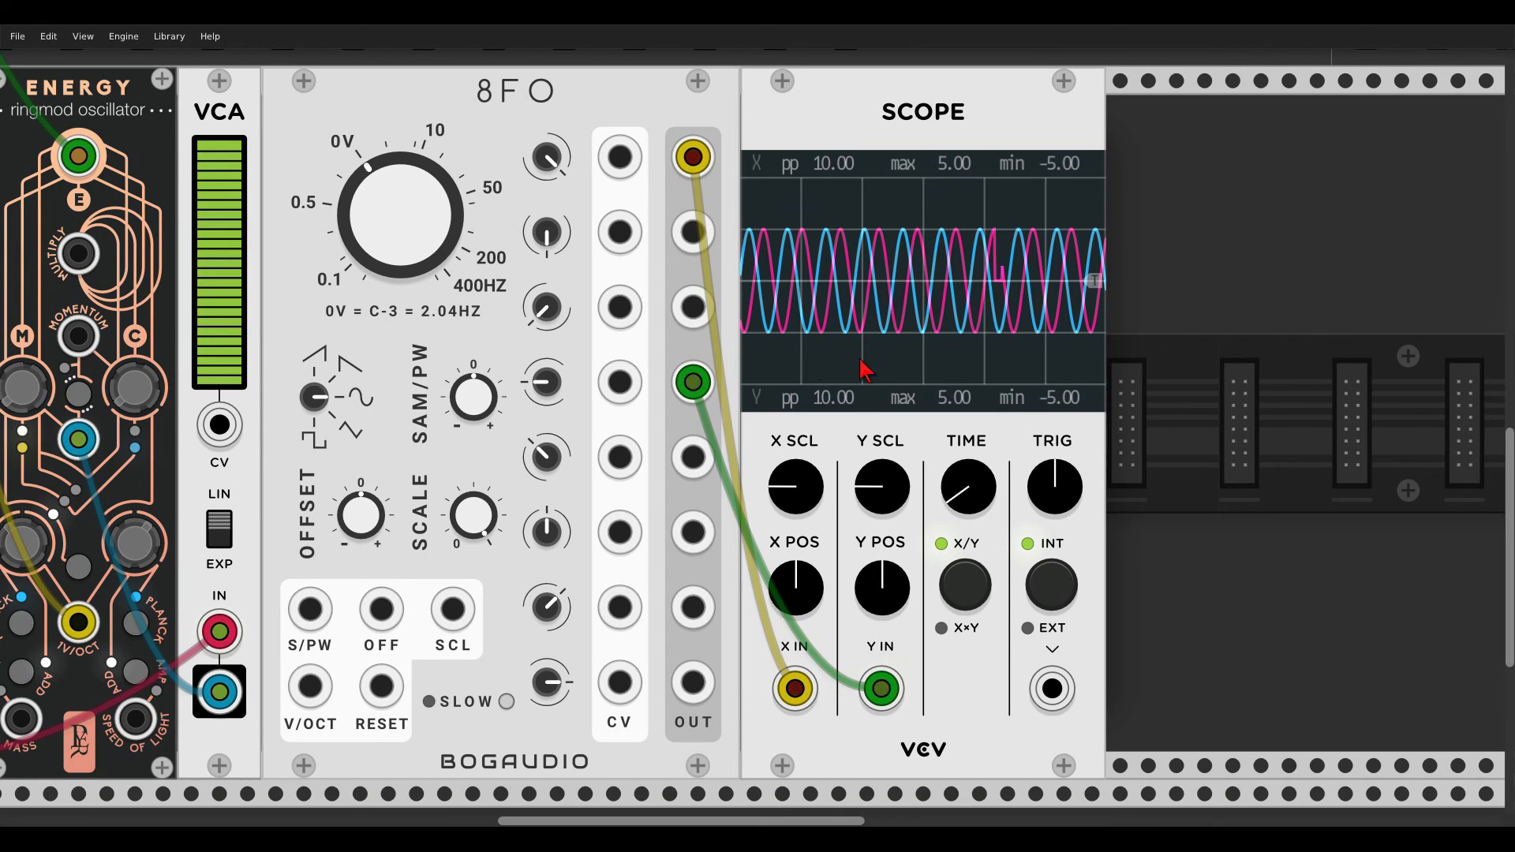
drag(707, 389, 702, 459)
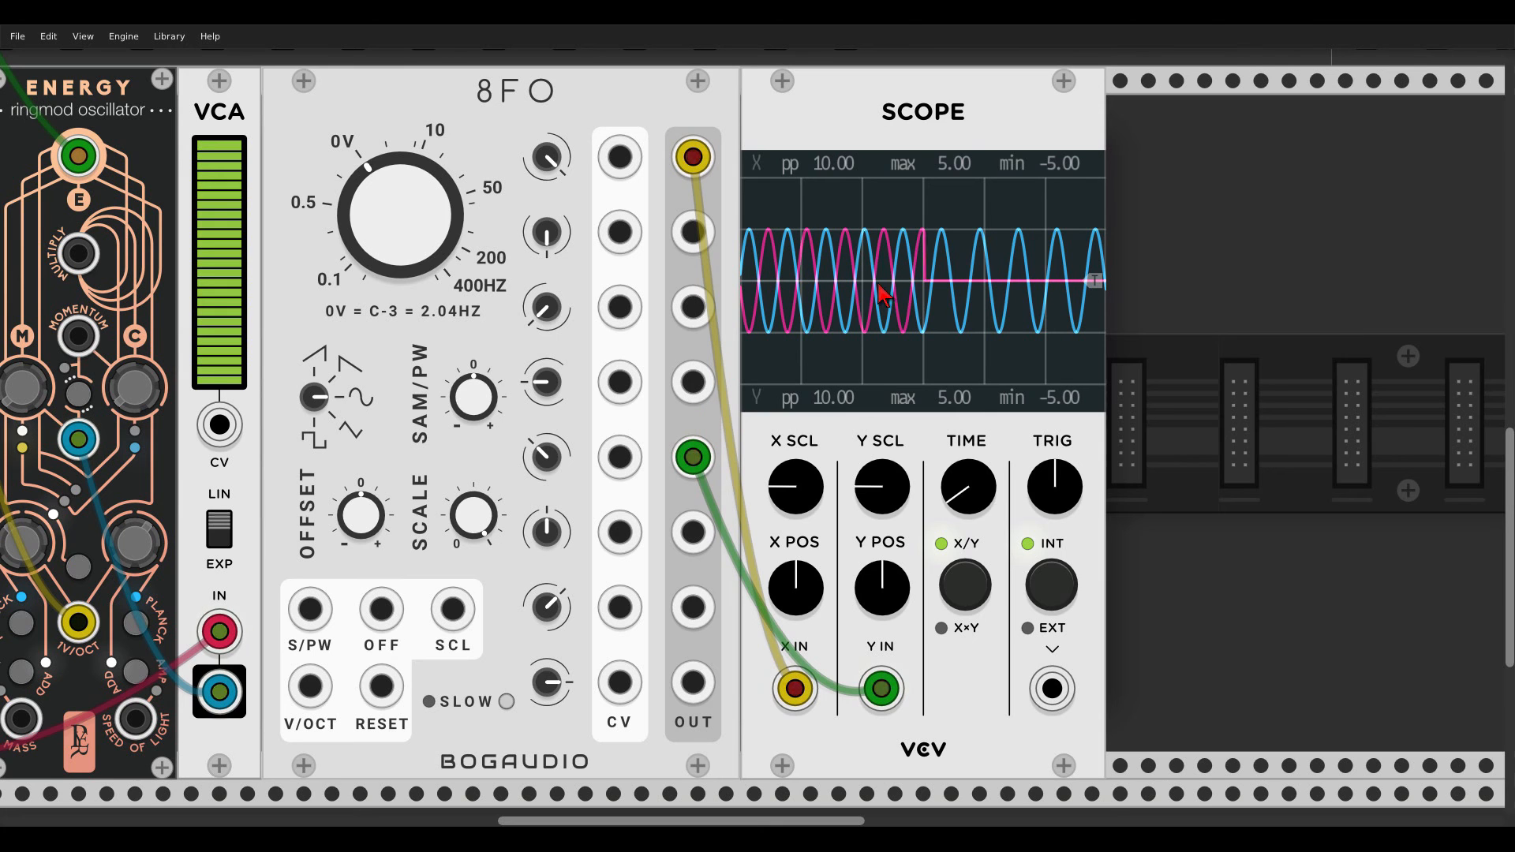
Step: Delete the Scope module together with its cables
right_click(824, 118)
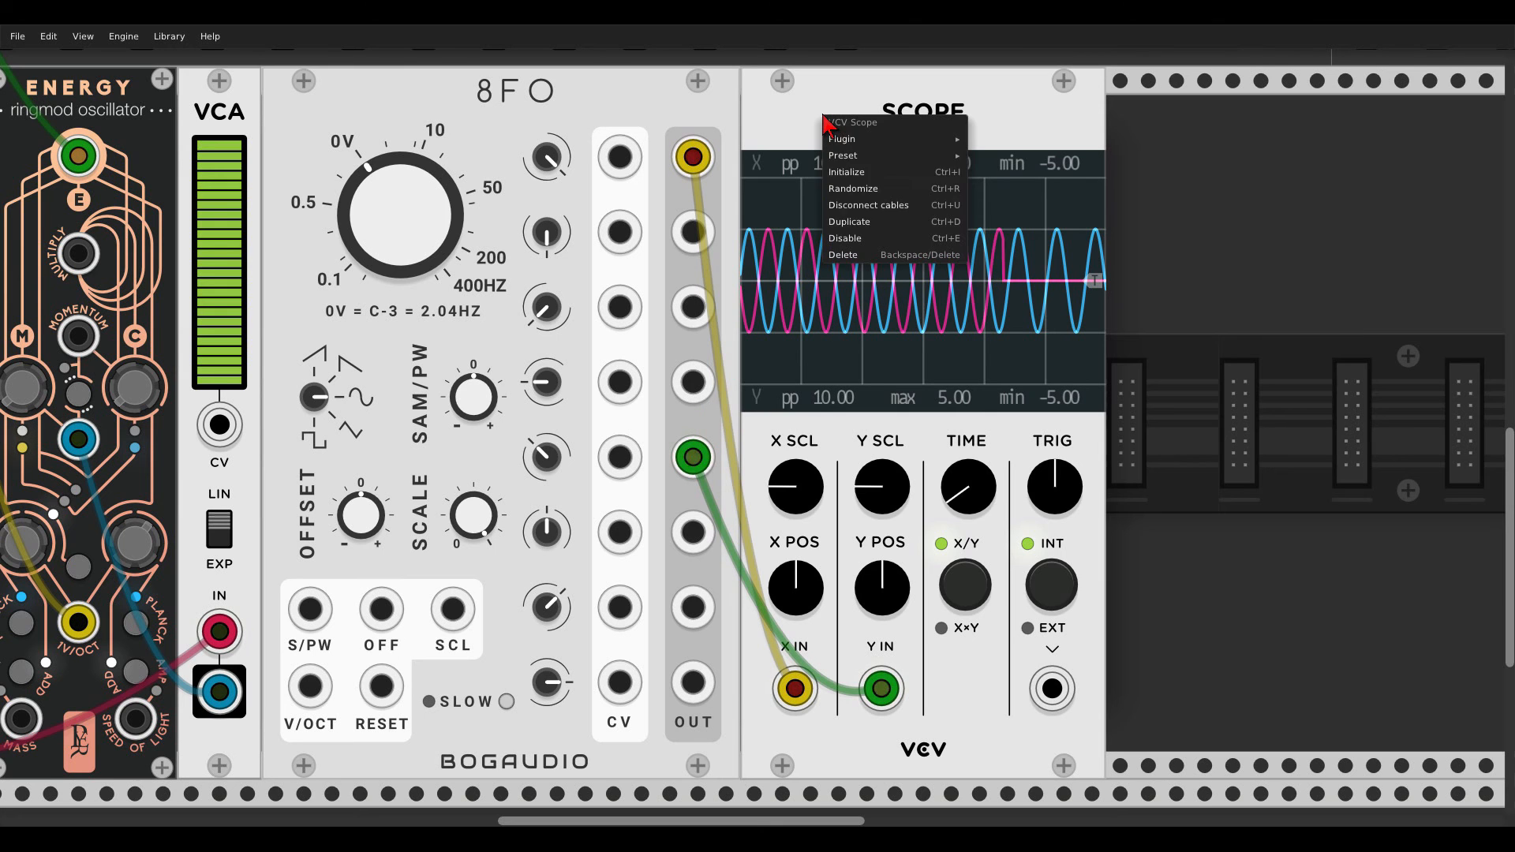
click(843, 255)
scroll(845, 263, down, 5)
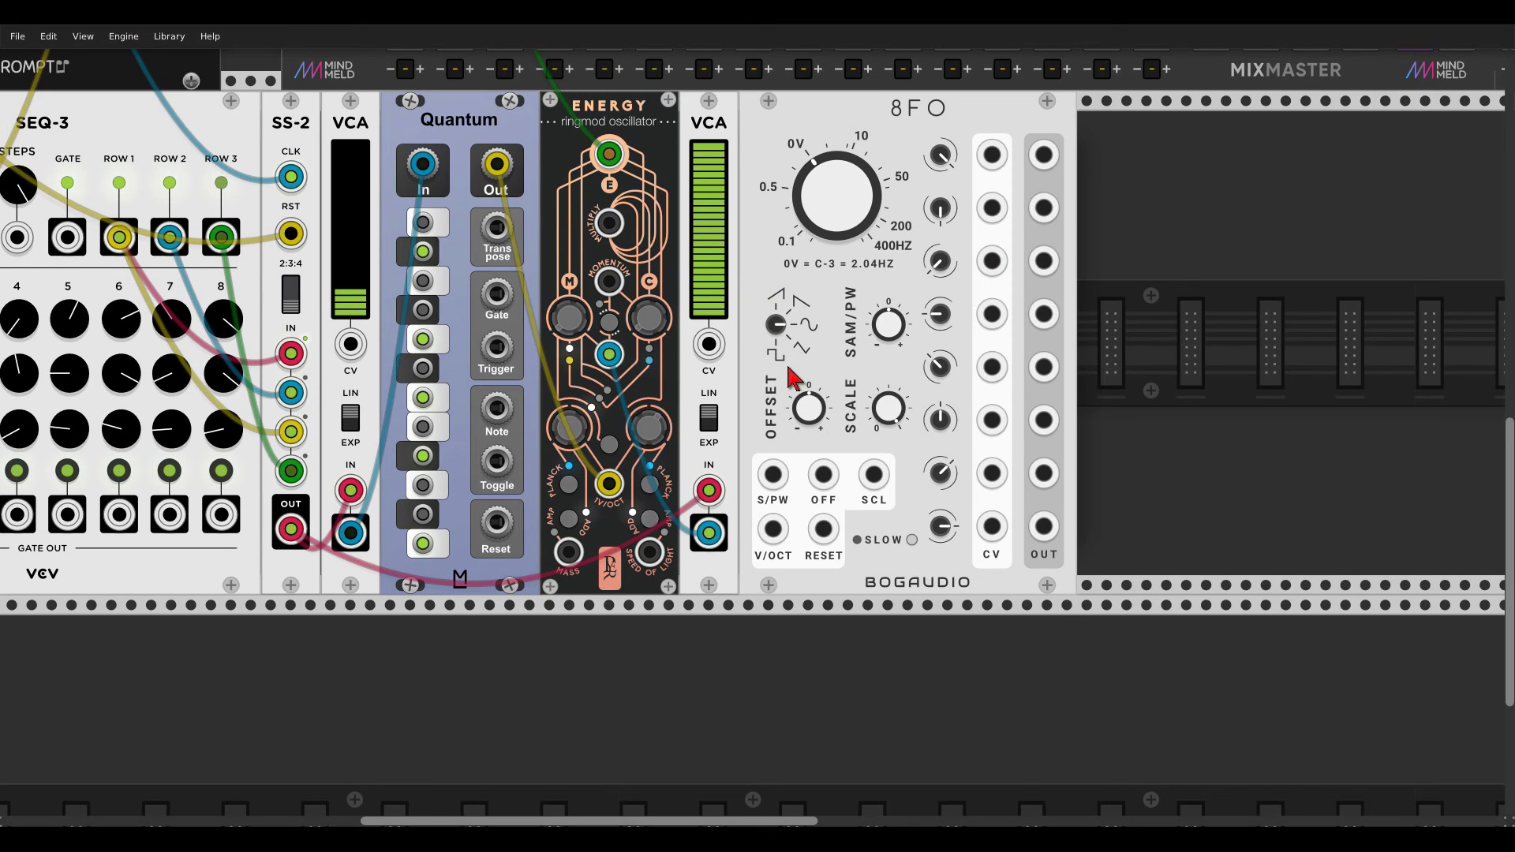
Step: Put the 8FO in slow mode at about the 0.5 frequency mark and patch its first output to the second VCA's CV input
mouse_move(810, 416)
drag(810, 416, 810, 374)
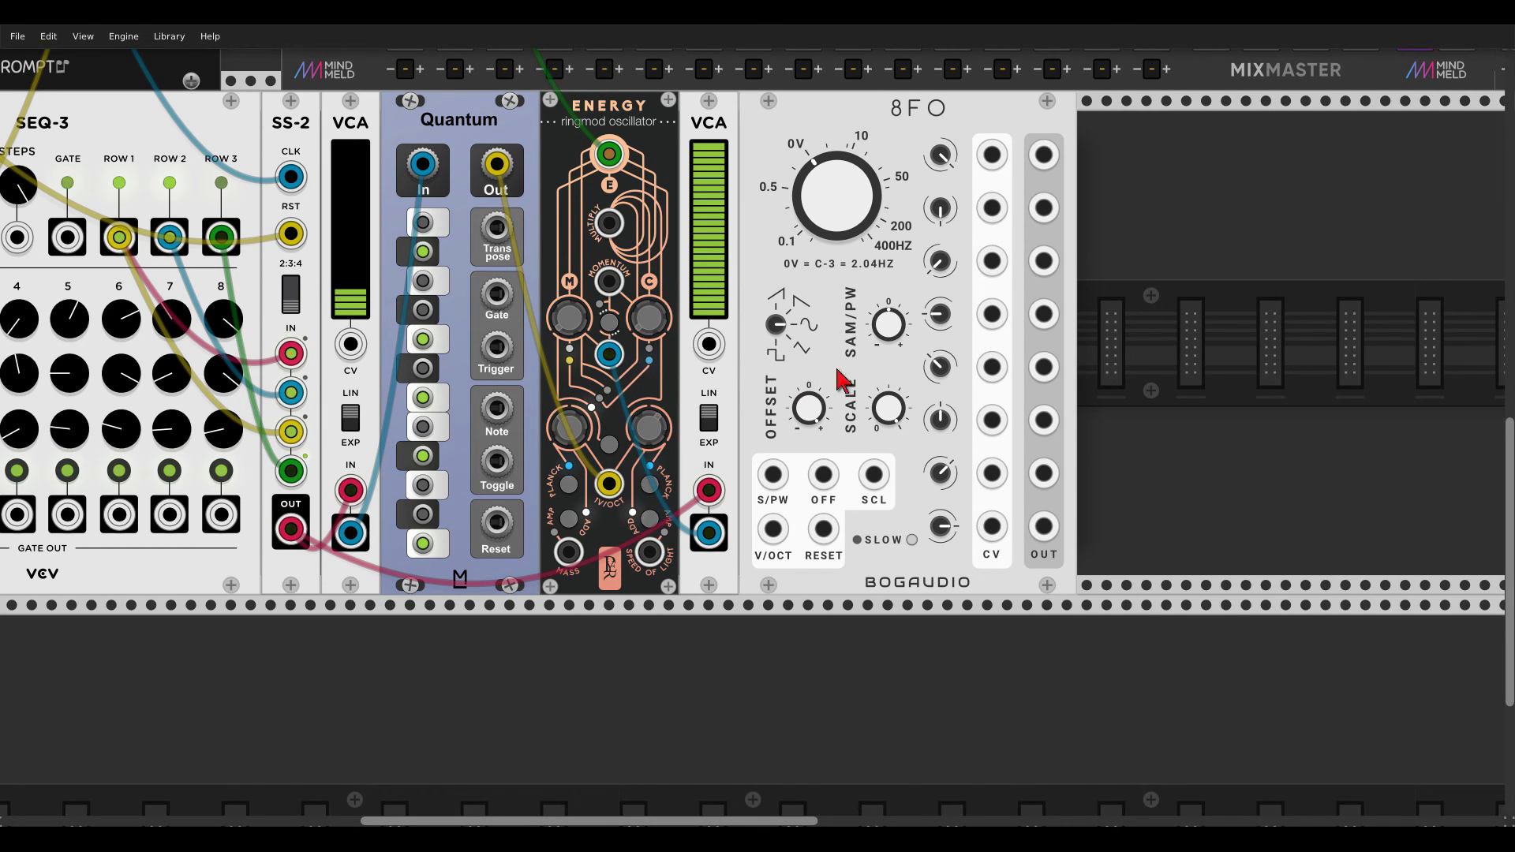
click(910, 540)
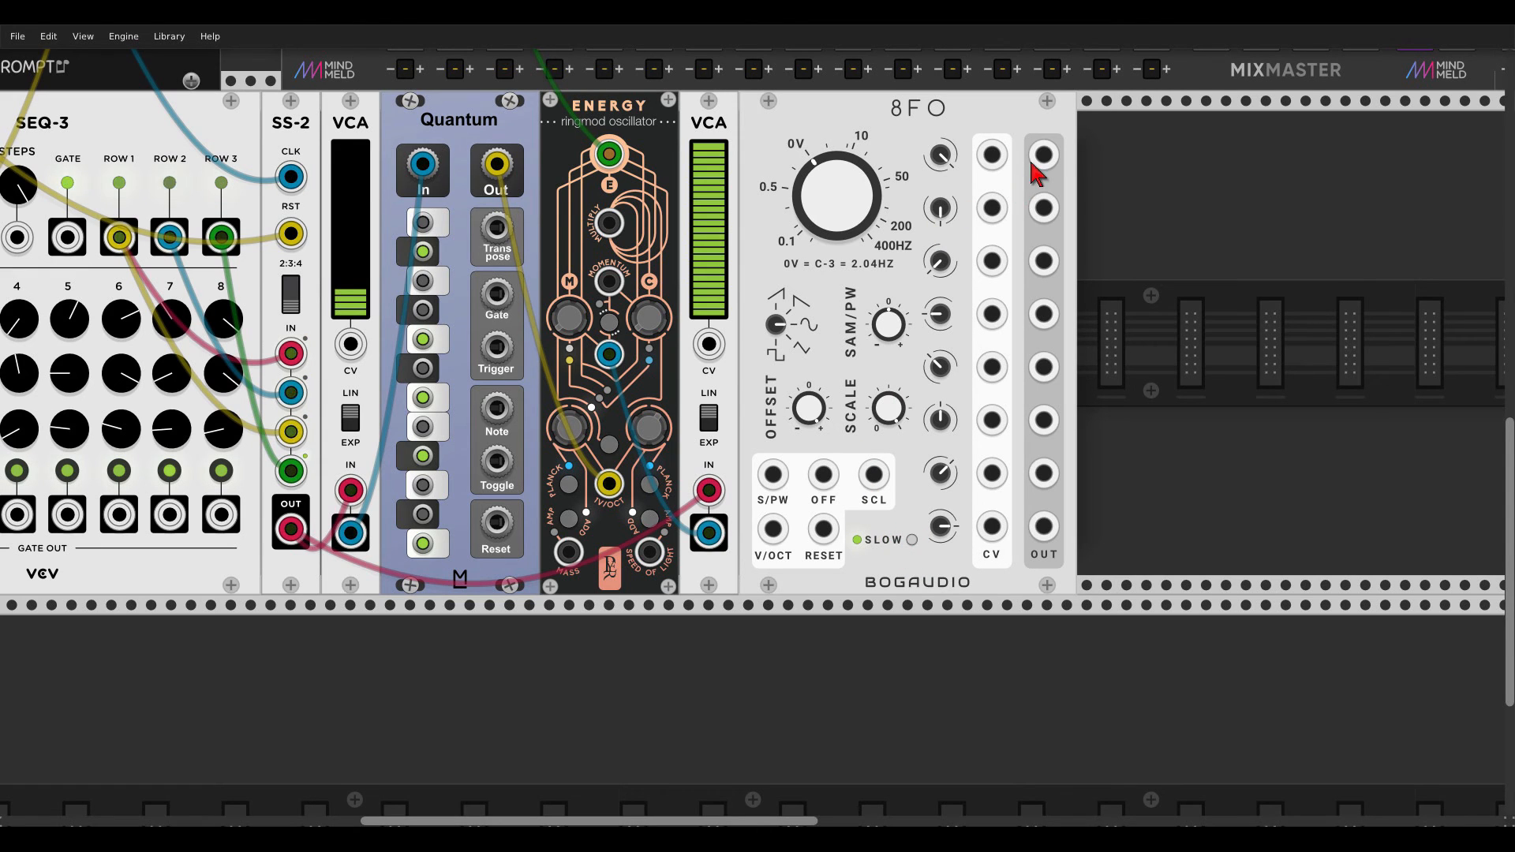
drag(1043, 155, 710, 344)
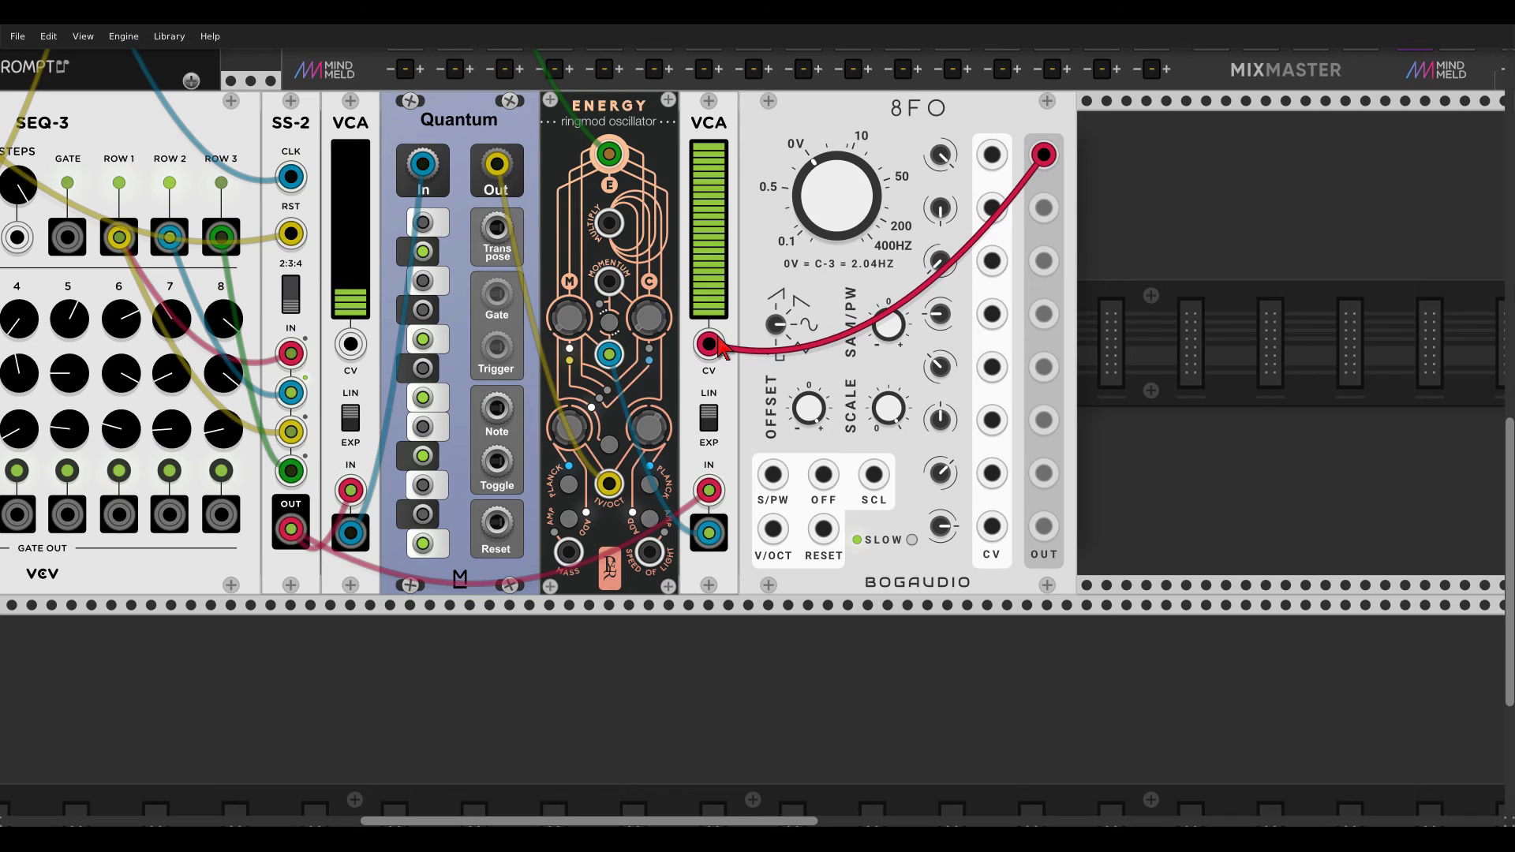
drag(836, 196, 836, 219)
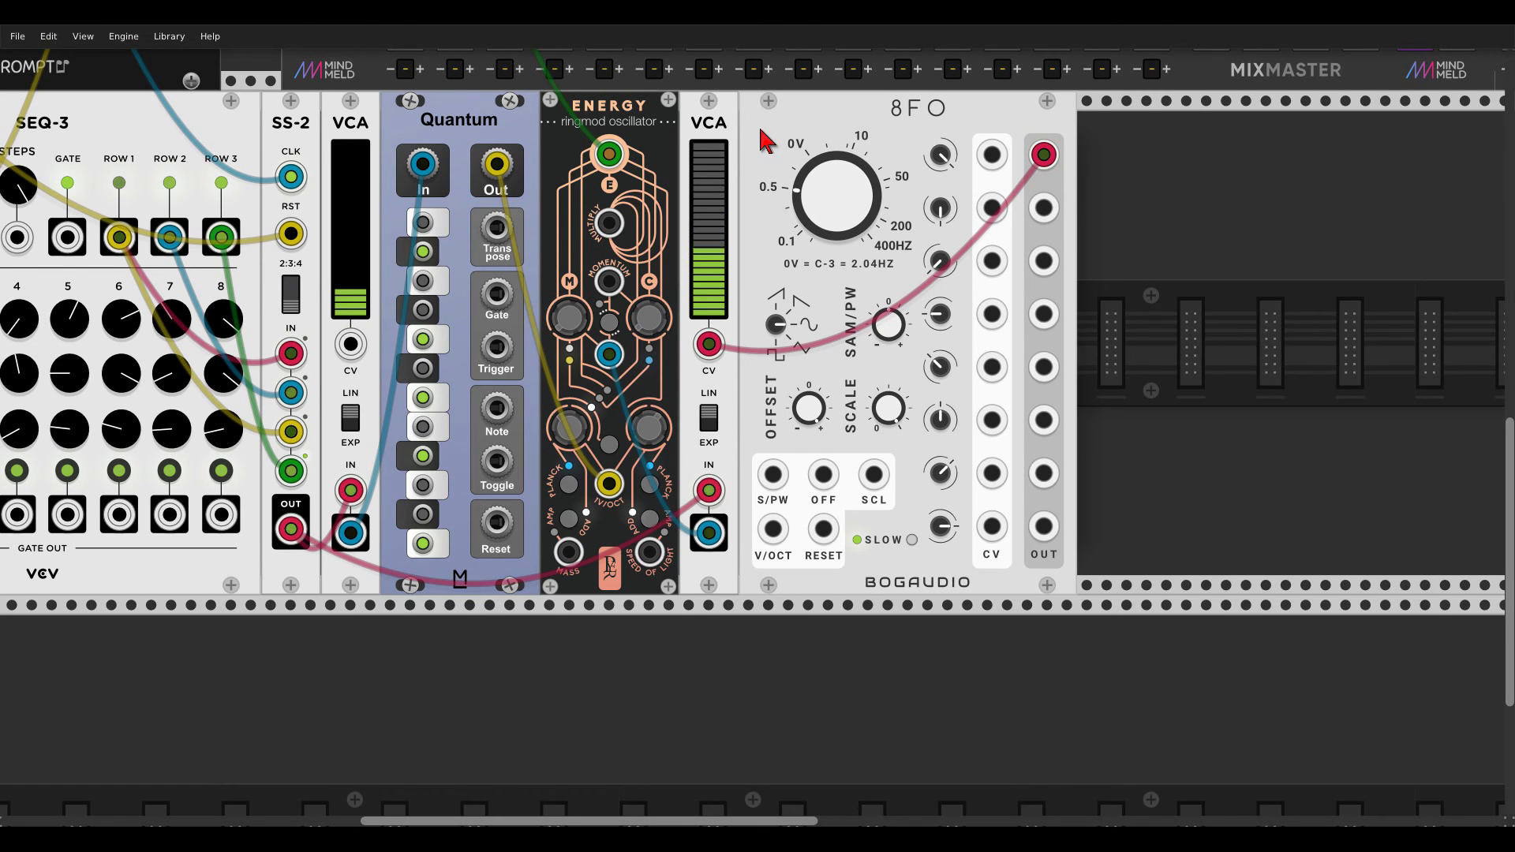
Step: Connect SEQ-3's GATE output to ENERGY's MULTIPLY input
scroll(760, 136, down, 3)
drag(401, 74, 523, 179)
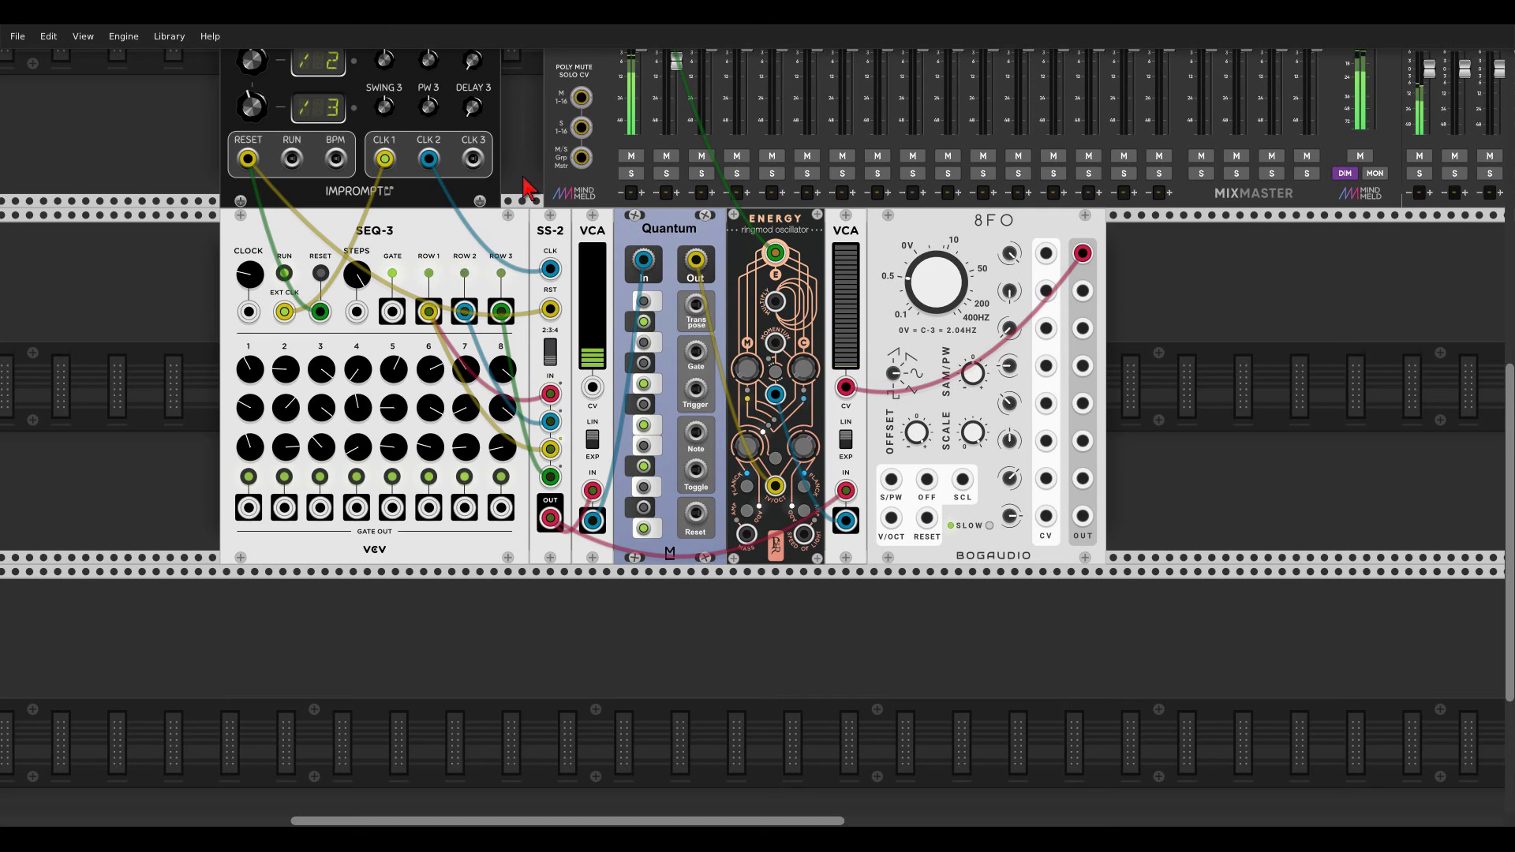
scroll(764, 344, up, 3)
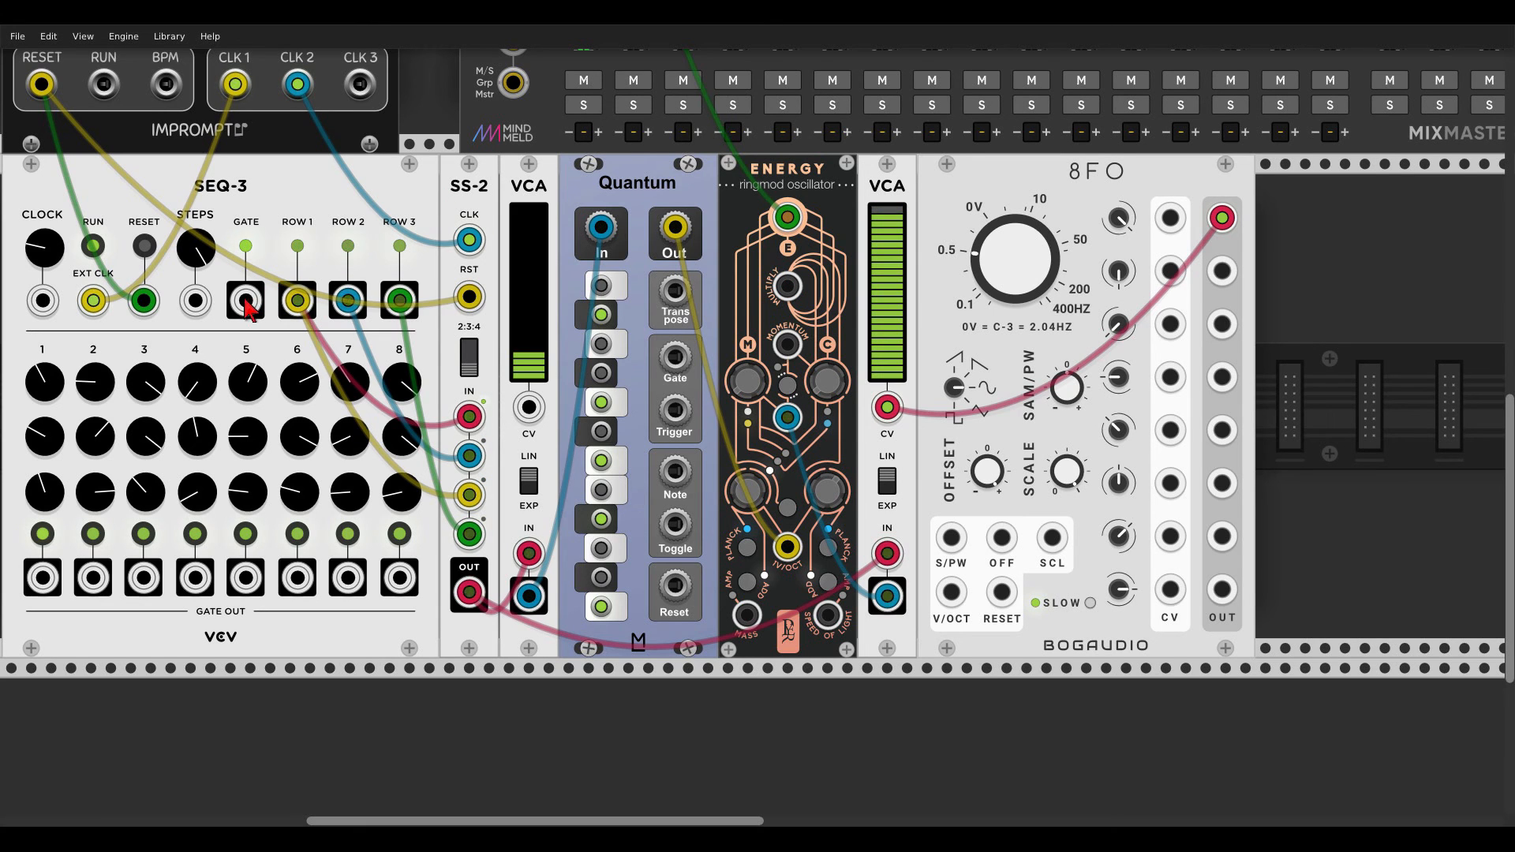
drag(245, 301, 787, 285)
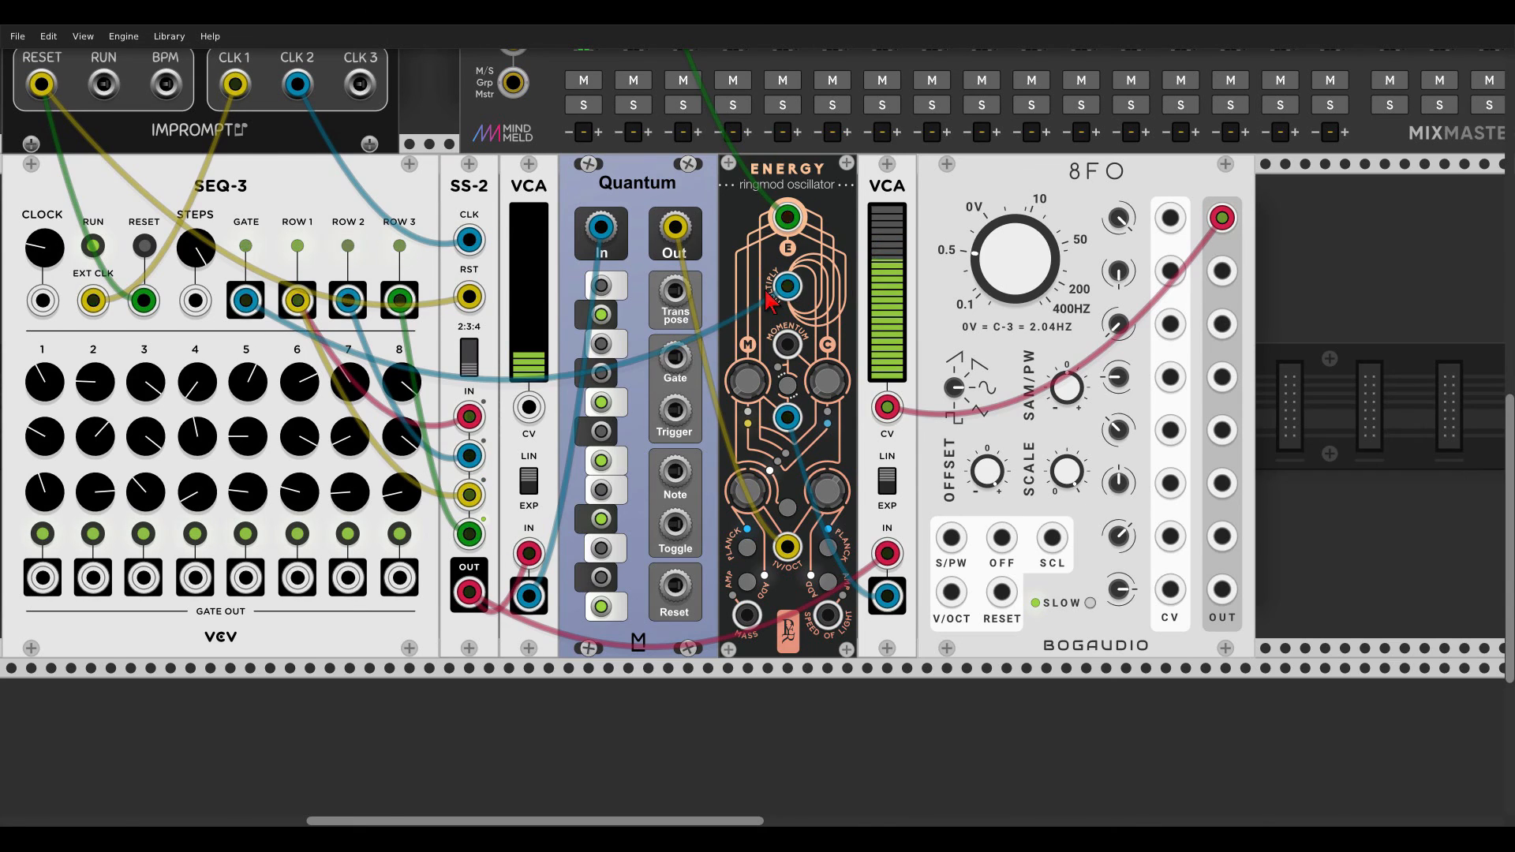
Step: Add a Bogaudio ADDR-SEQ in the empty row beneath SEQ-3 and duplicate it three times
scroll(782, 292, down, 2)
scroll(1212, 275, down, 3)
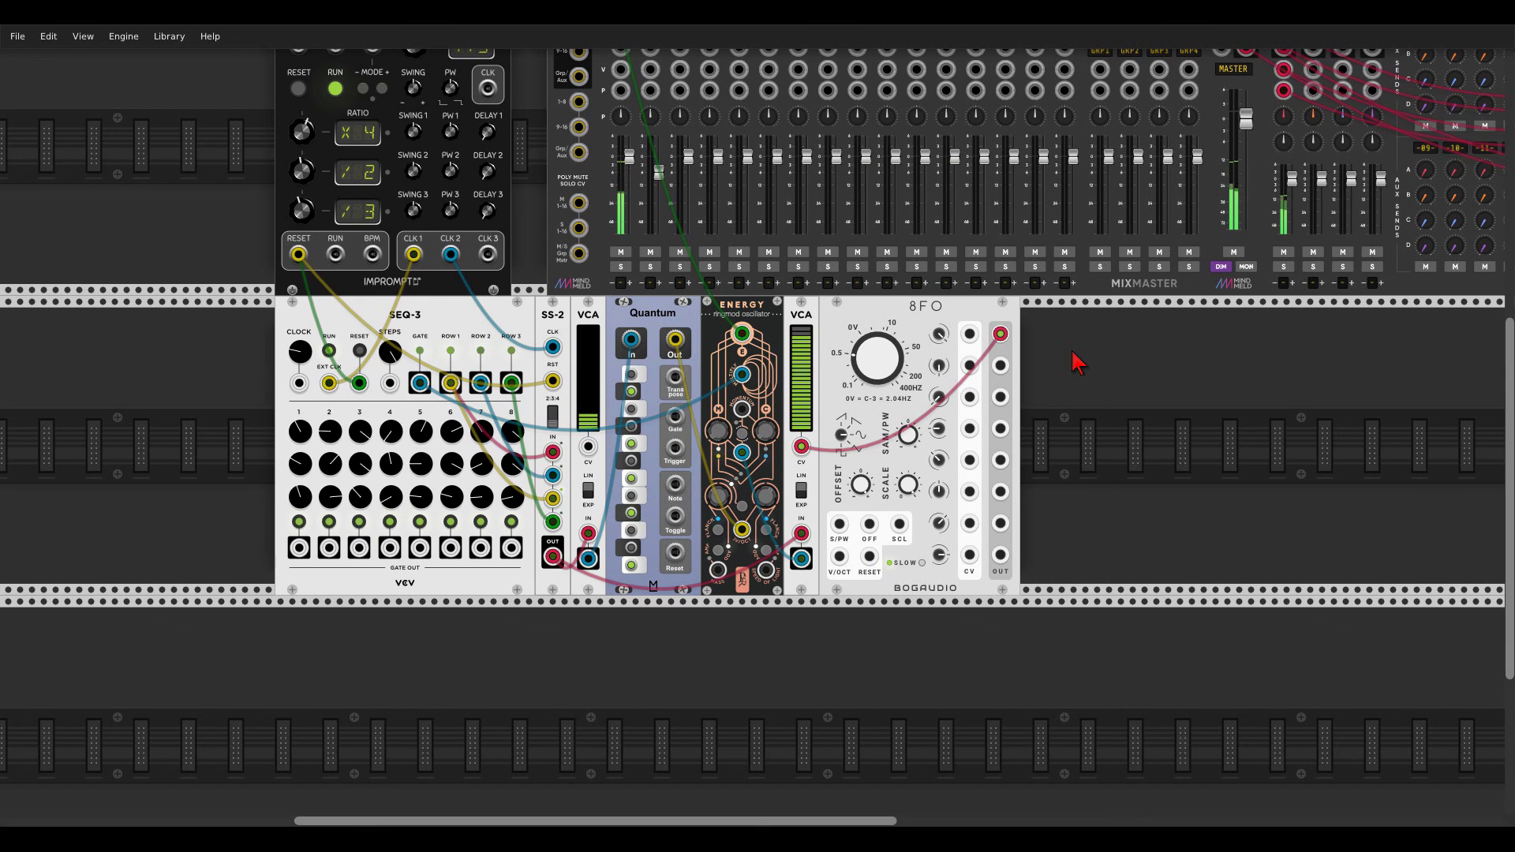
scroll(652, 602, down, 3)
right_click(644, 609)
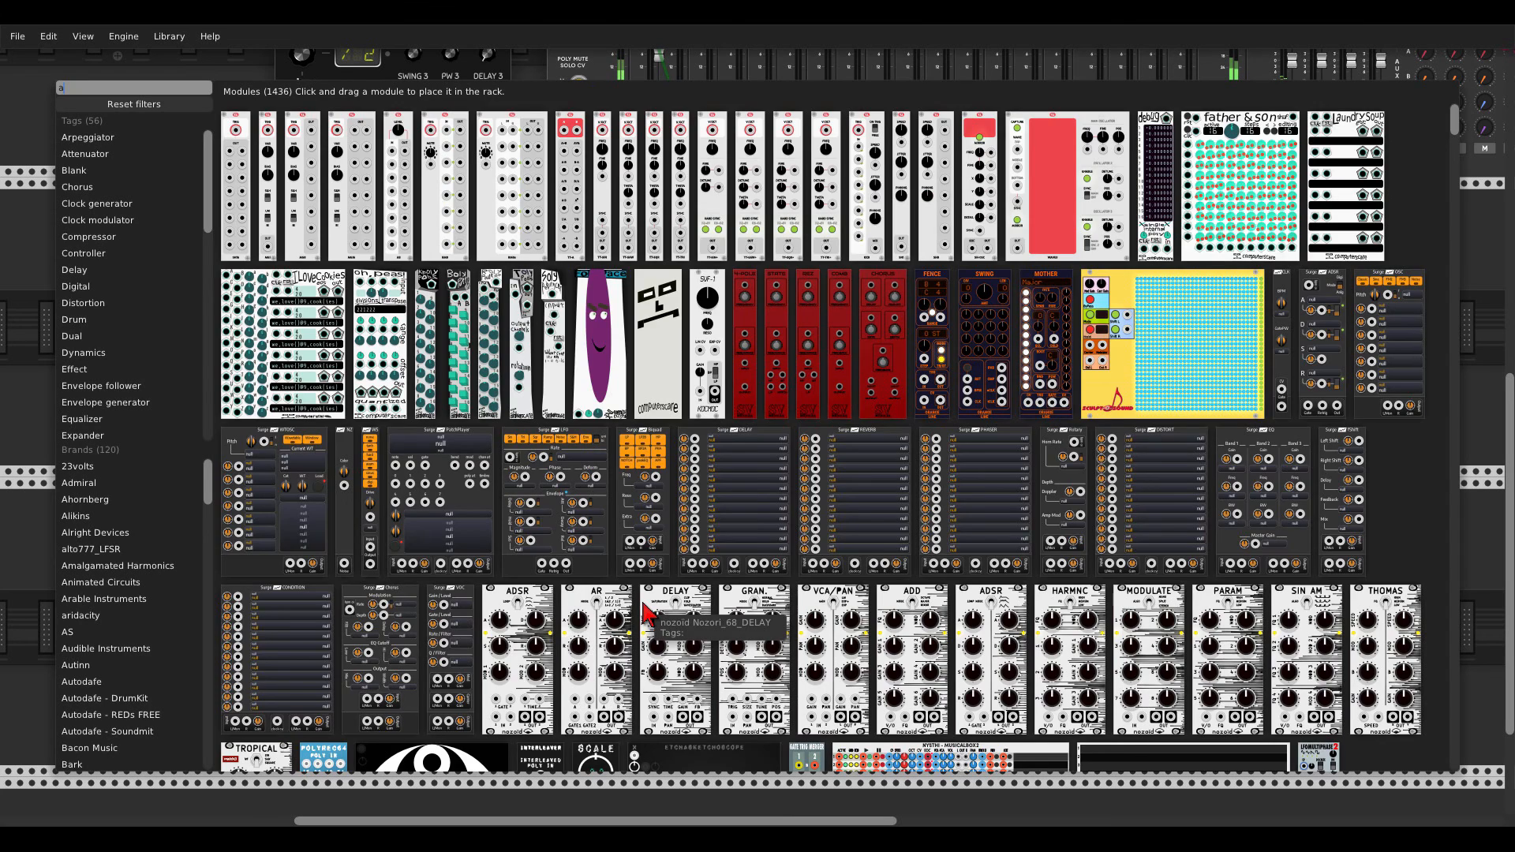
text(addr)
drag(243, 125, 316, 520)
key(ctrl+d)
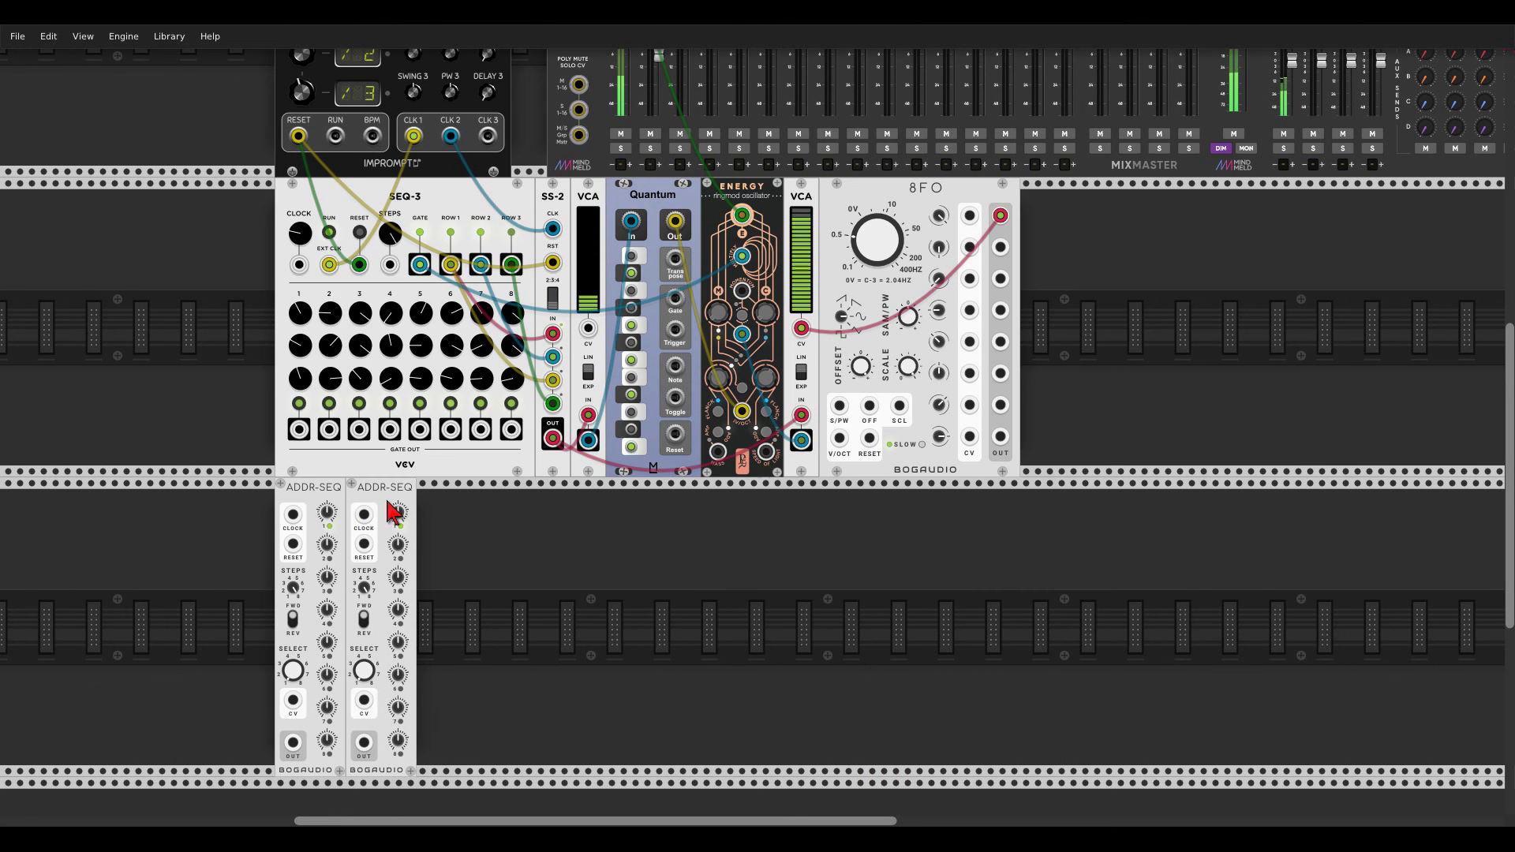
key(ctrl+d)
key(ctrl+d)
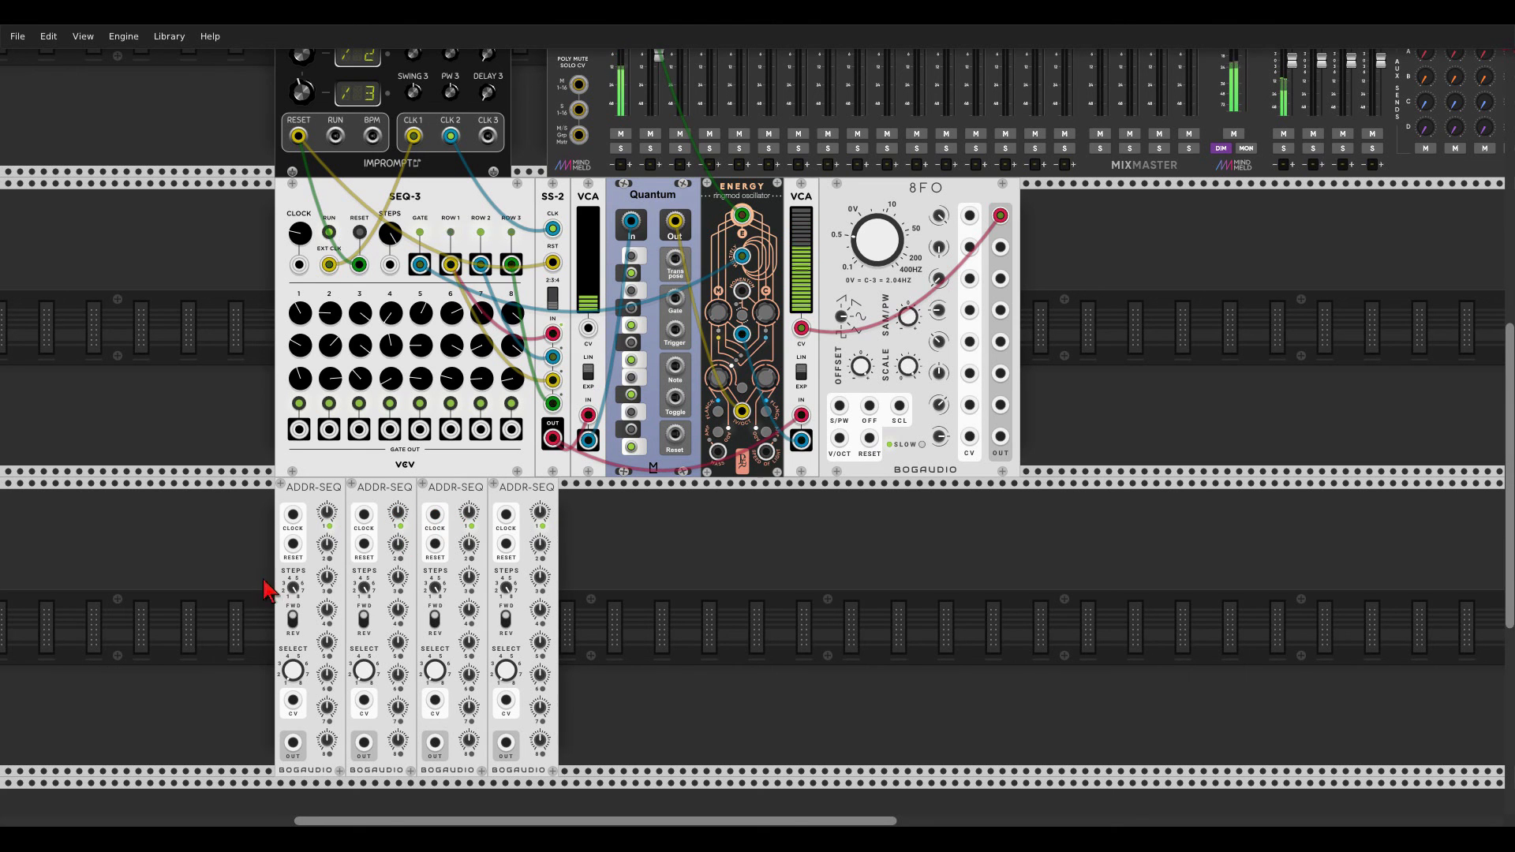
Step: Set the voltage range of each of the four ADDR-SEQs, choosing 0V-1V for the last, and randomize all four modules
scroll(236, 611, up, 3)
drag(244, 603, 241, 460)
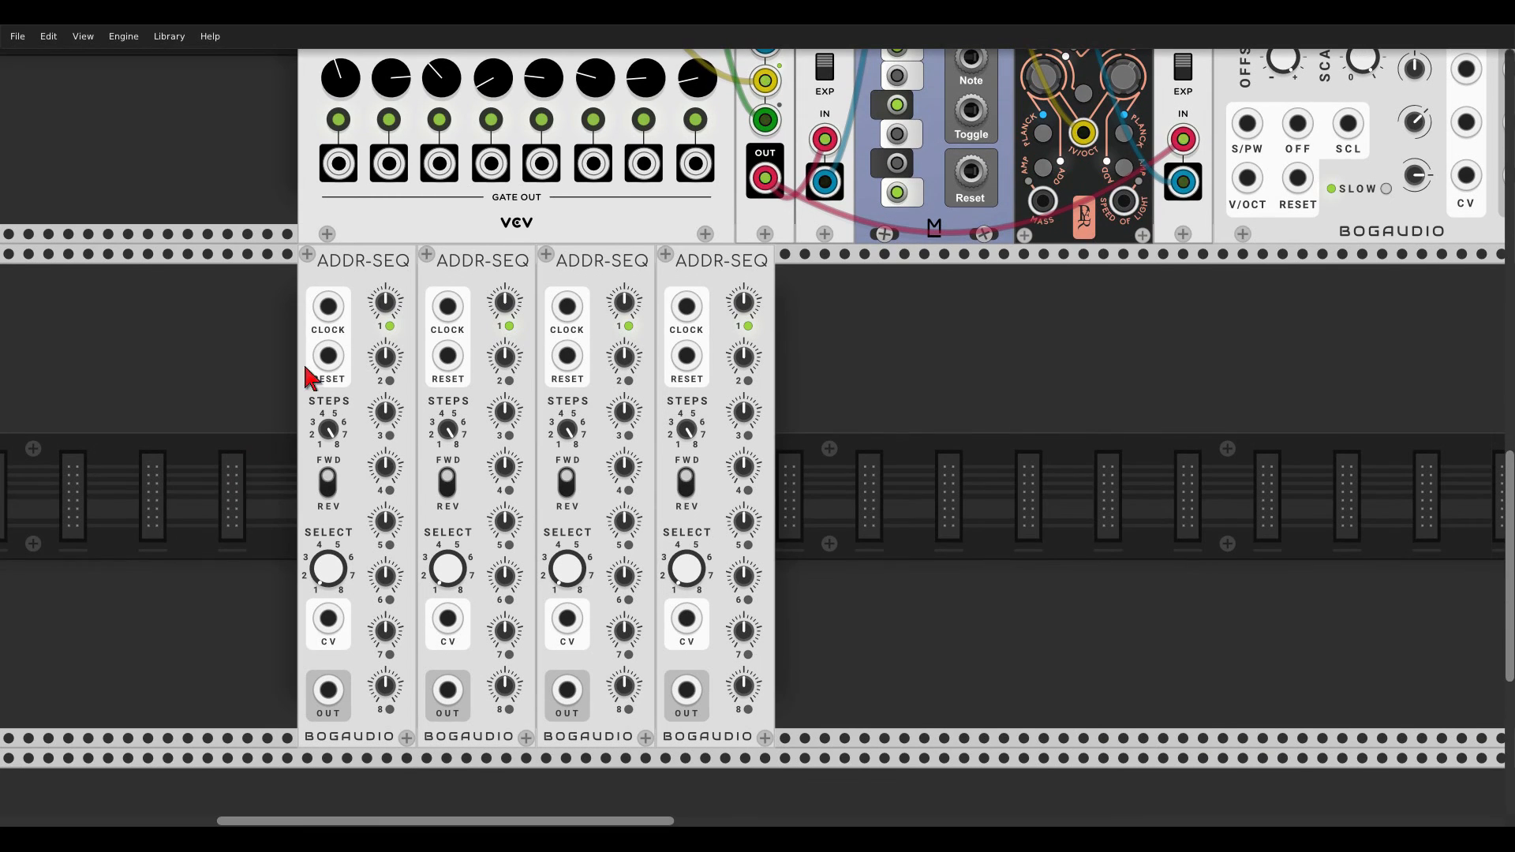
right_click(365, 306)
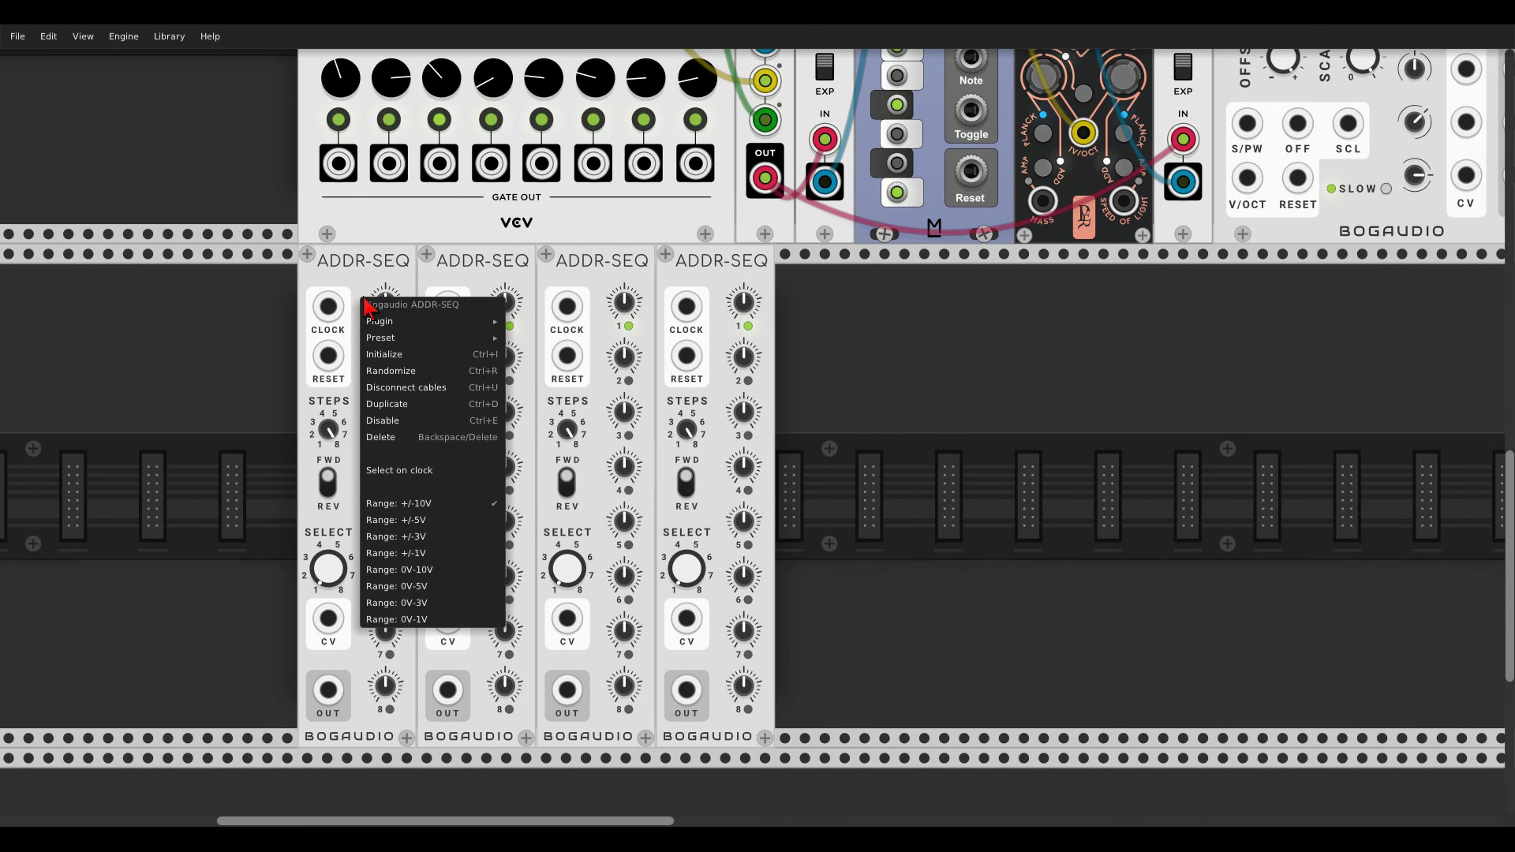
click(420, 560)
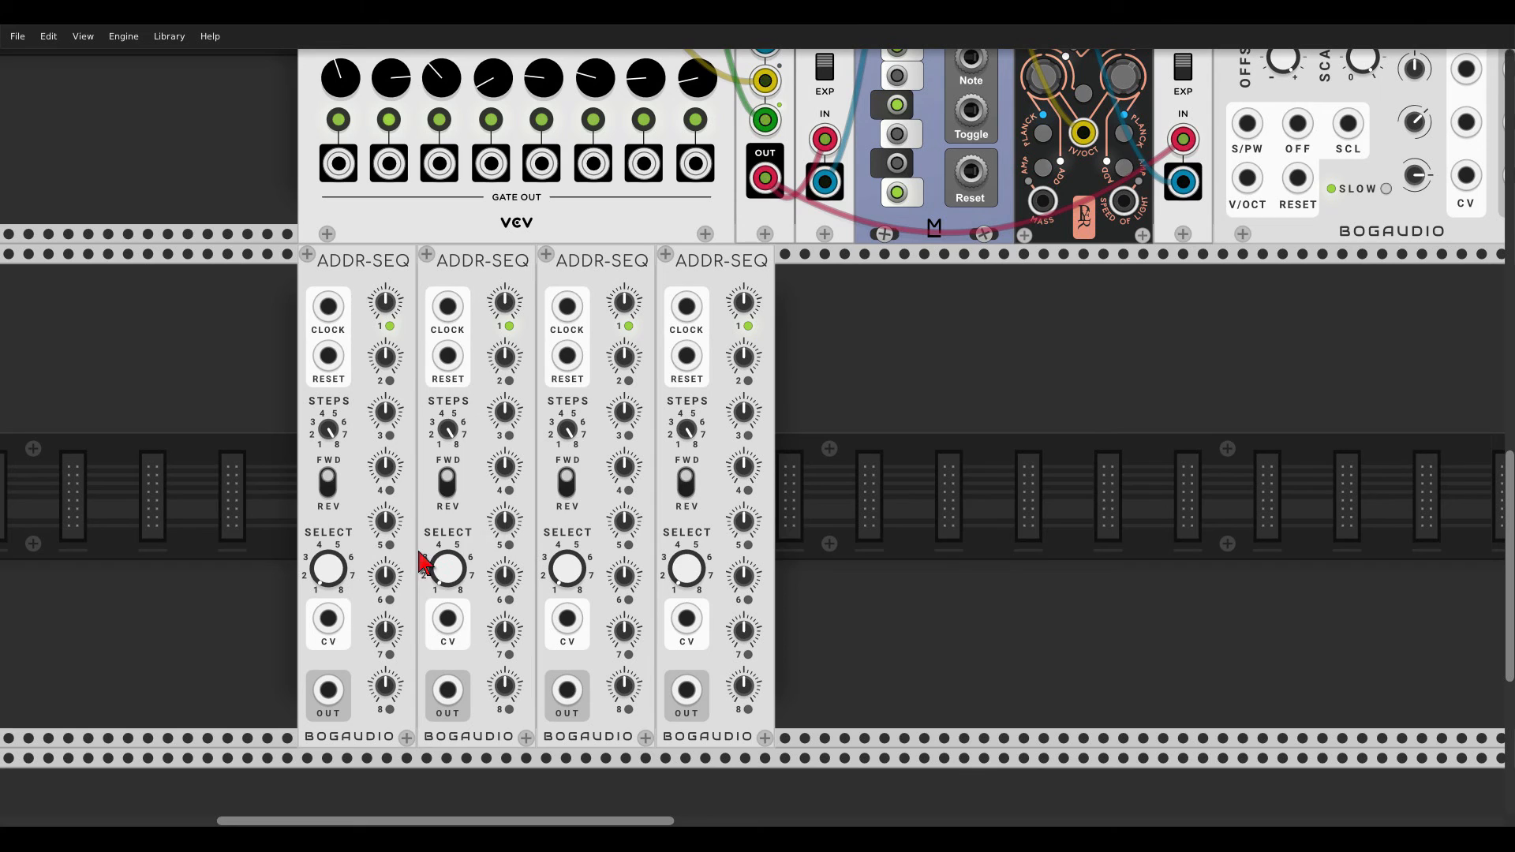
right_click(479, 274)
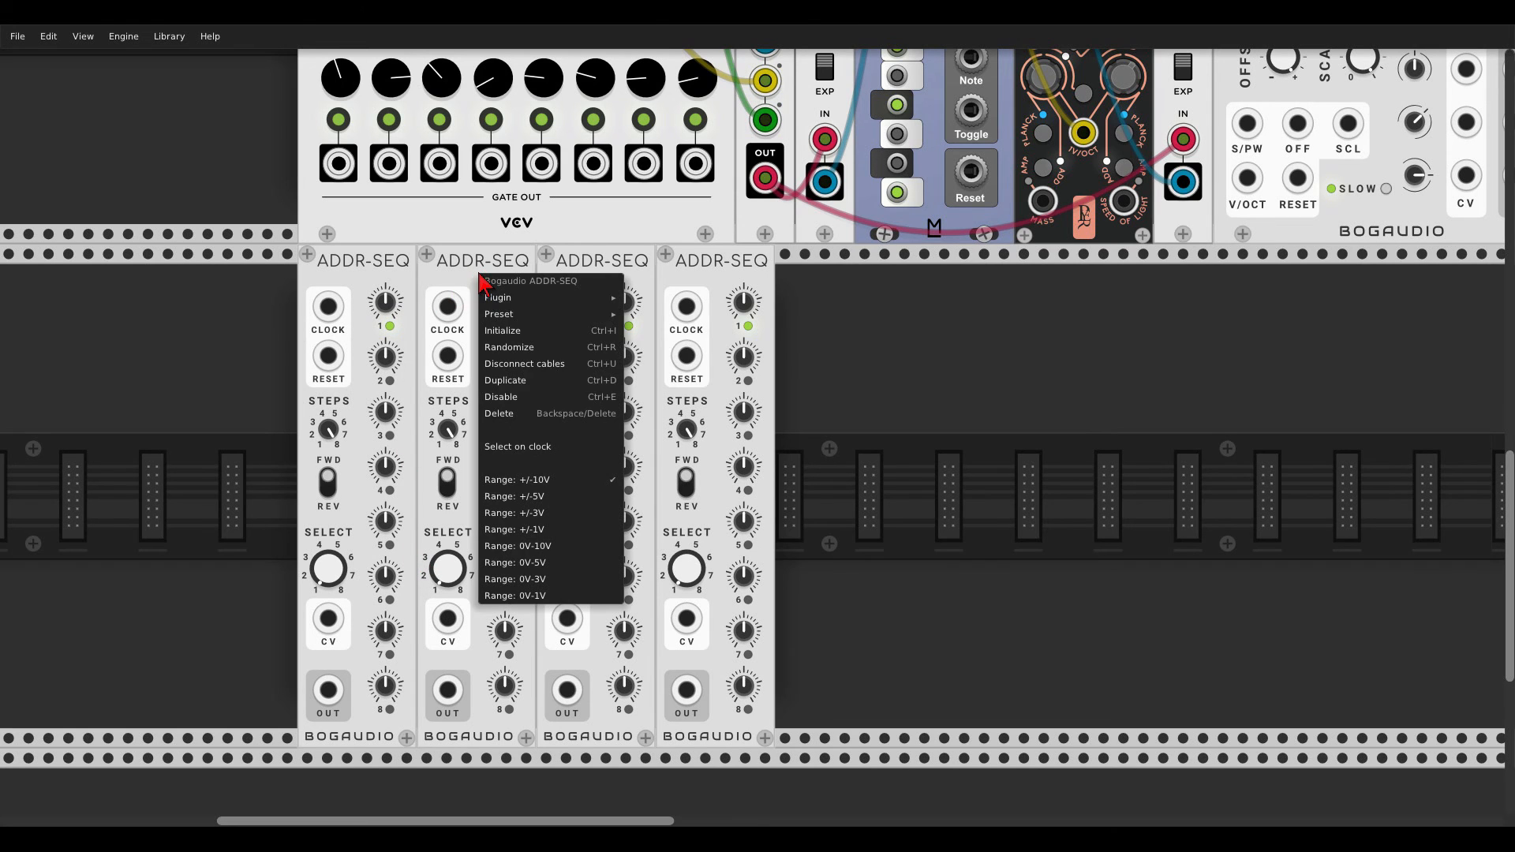
click(547, 586)
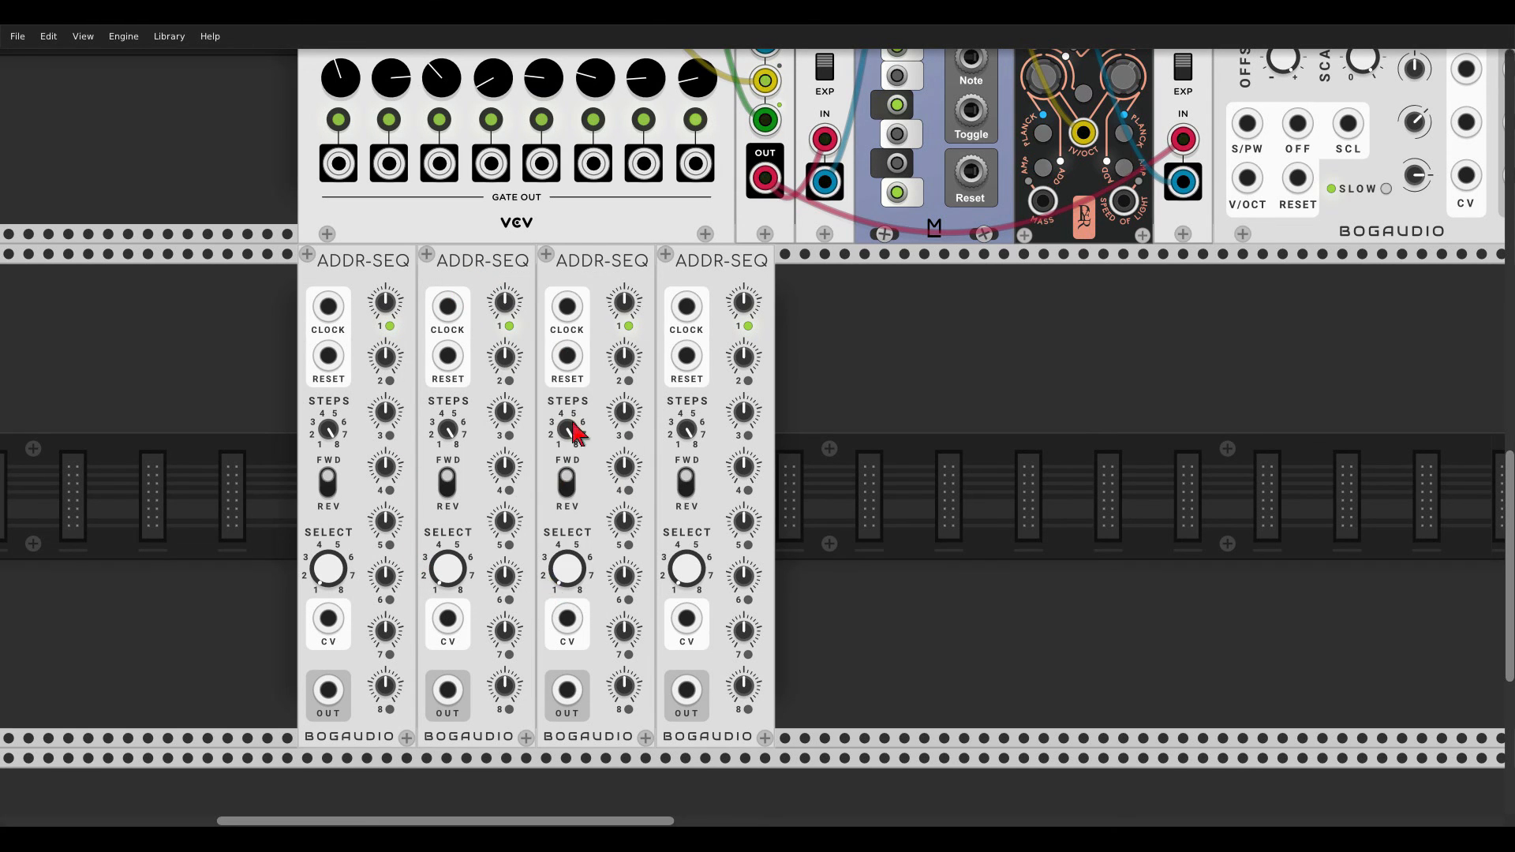
right_click(584, 299)
click(654, 521)
right_click(710, 294)
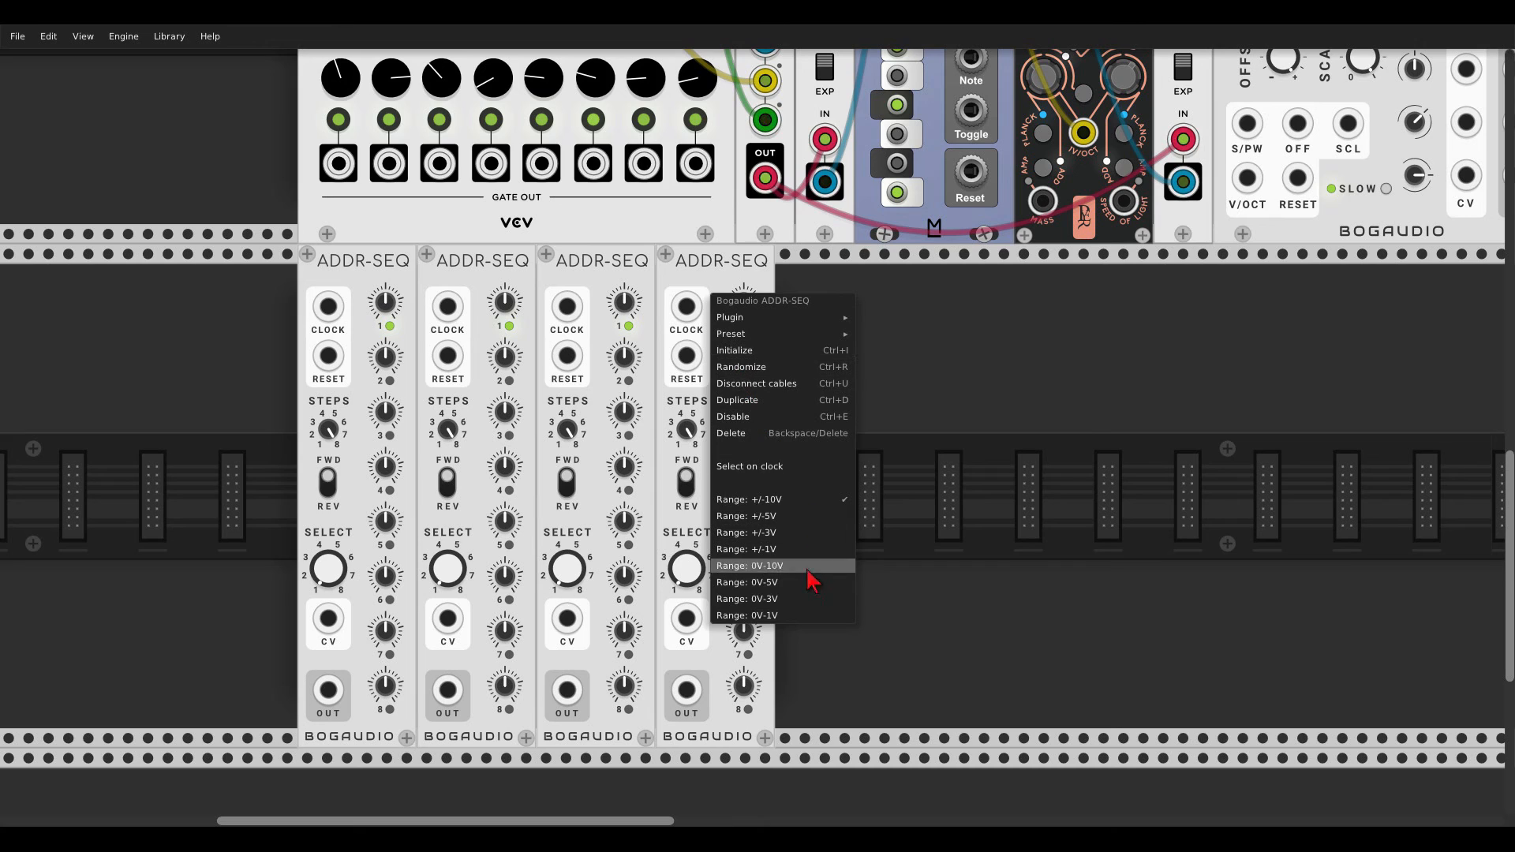
click(792, 615)
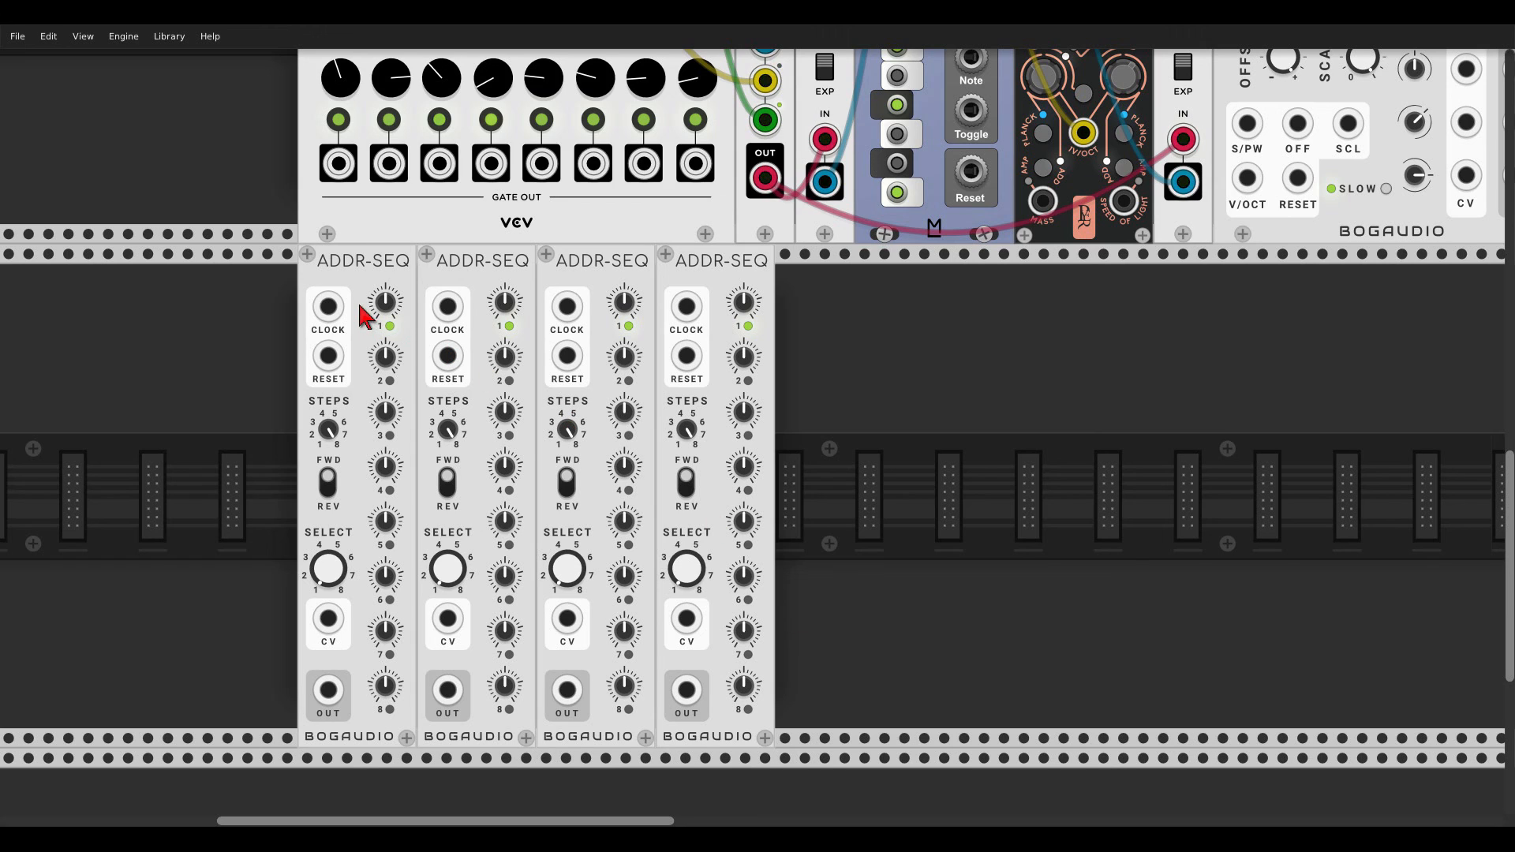
key(ctrl+r)
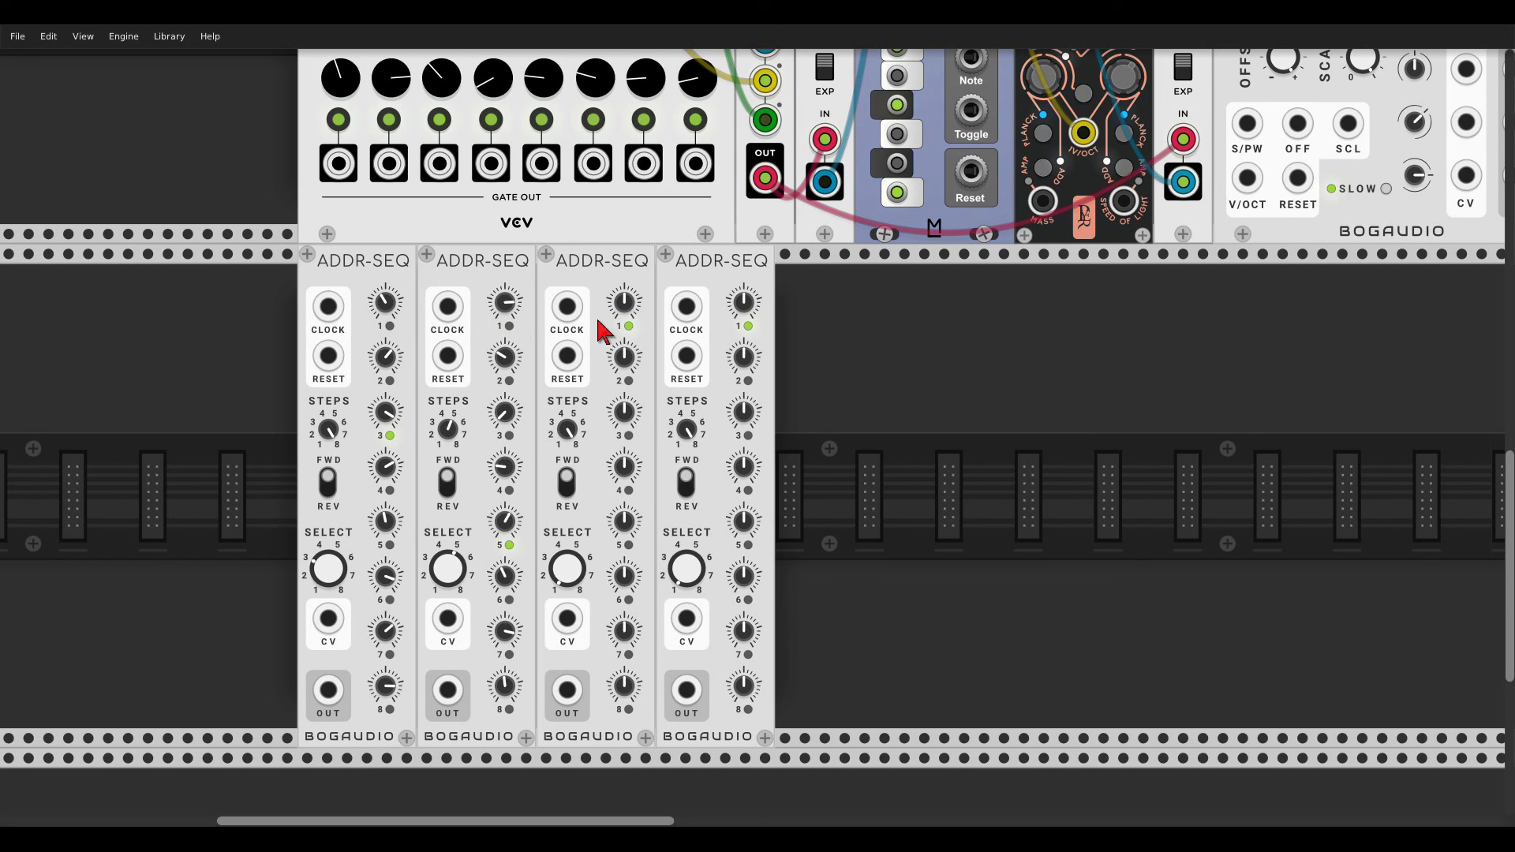
key(ctrl+r)
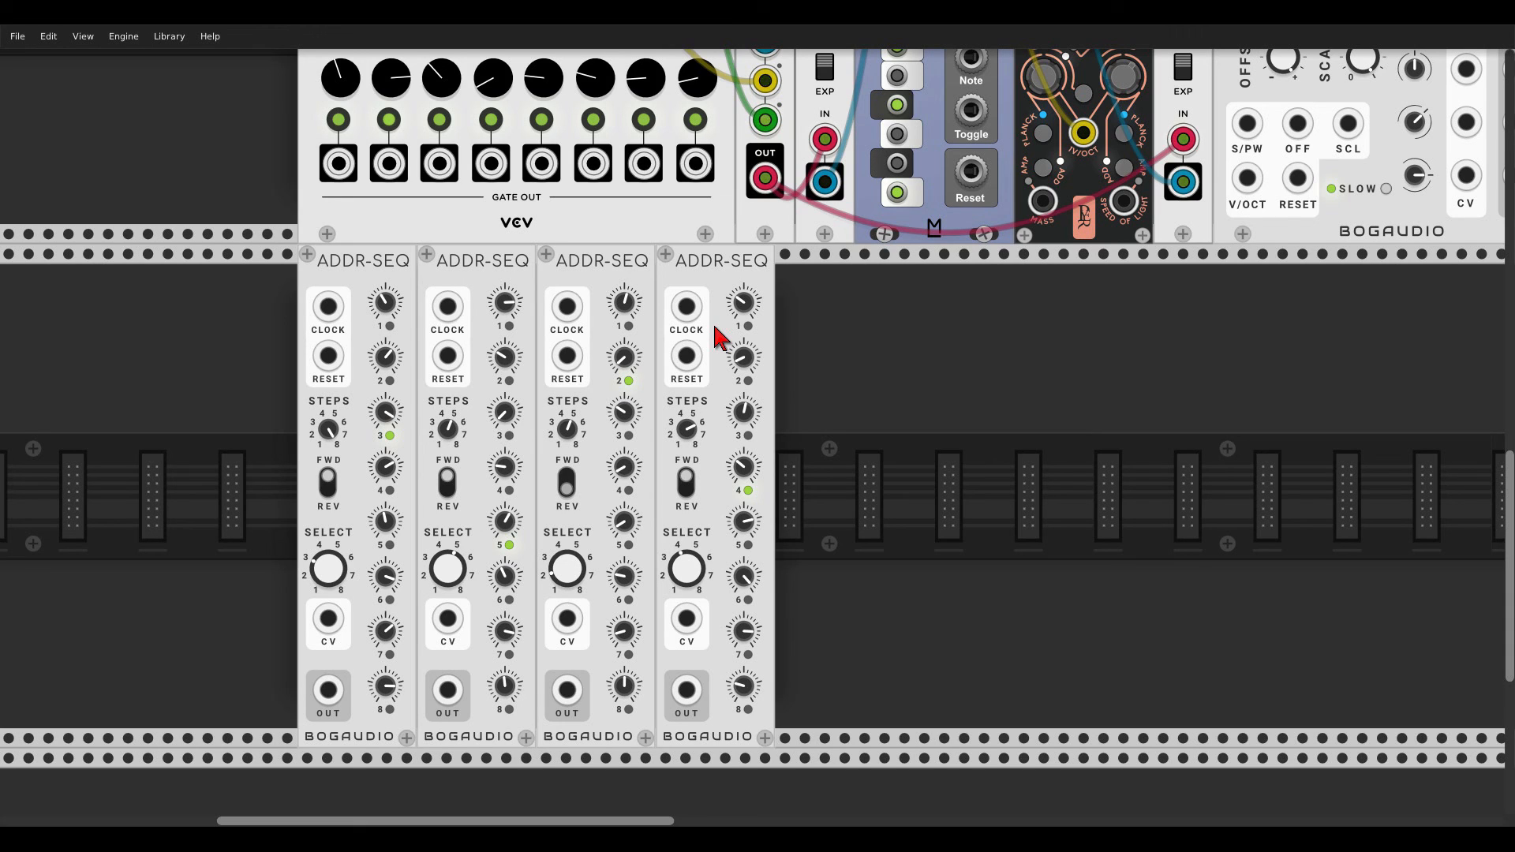
Step: Give the four ADDR-SEQs varied step counts, set their SELECT knobs to step 1, and switch the third one to forward
mouse_move(330, 427)
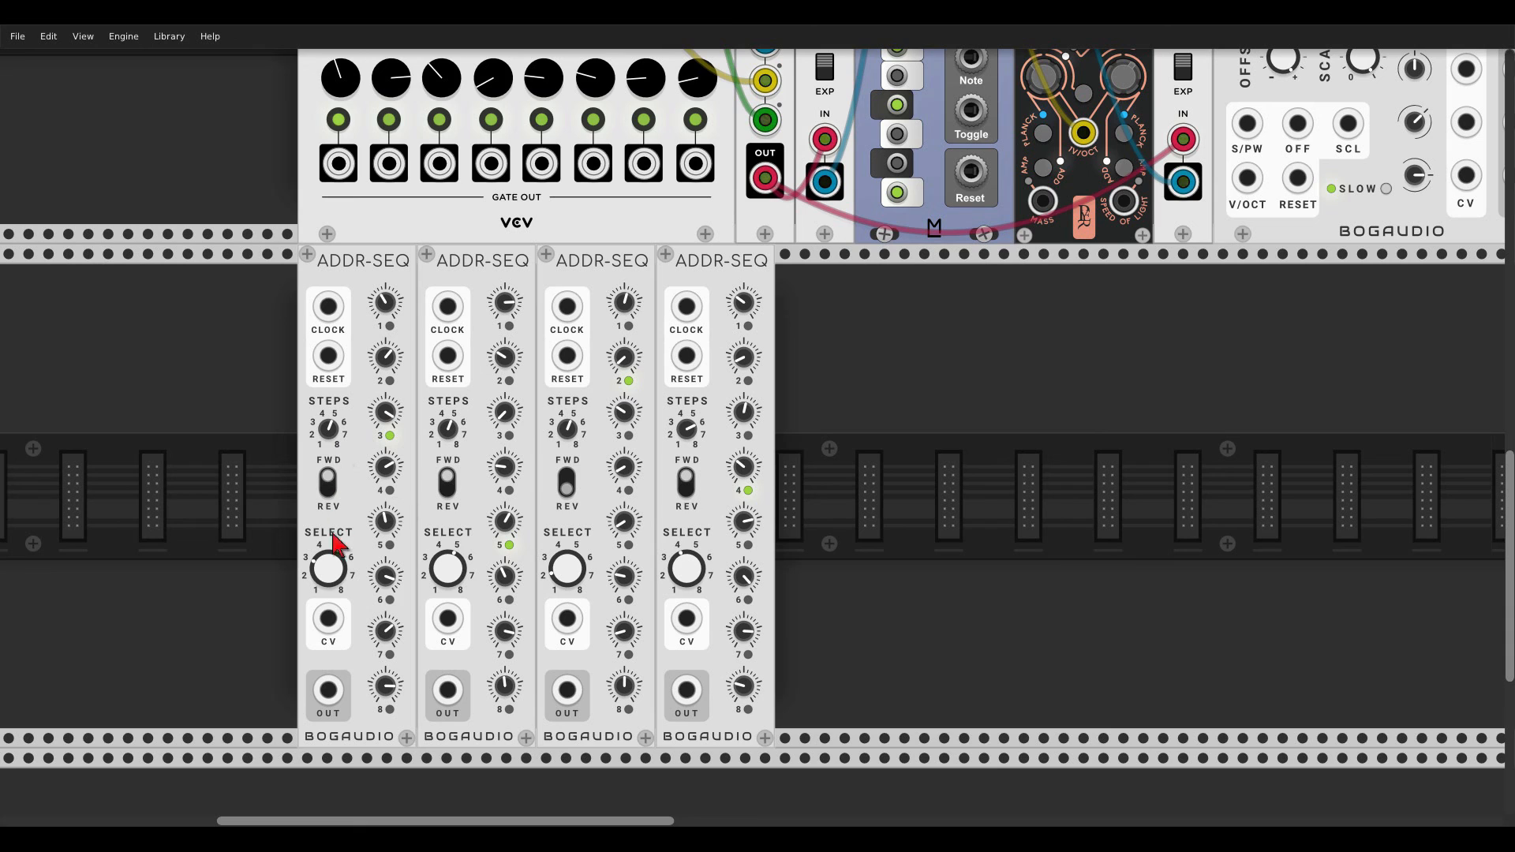
drag(334, 543, 338, 584)
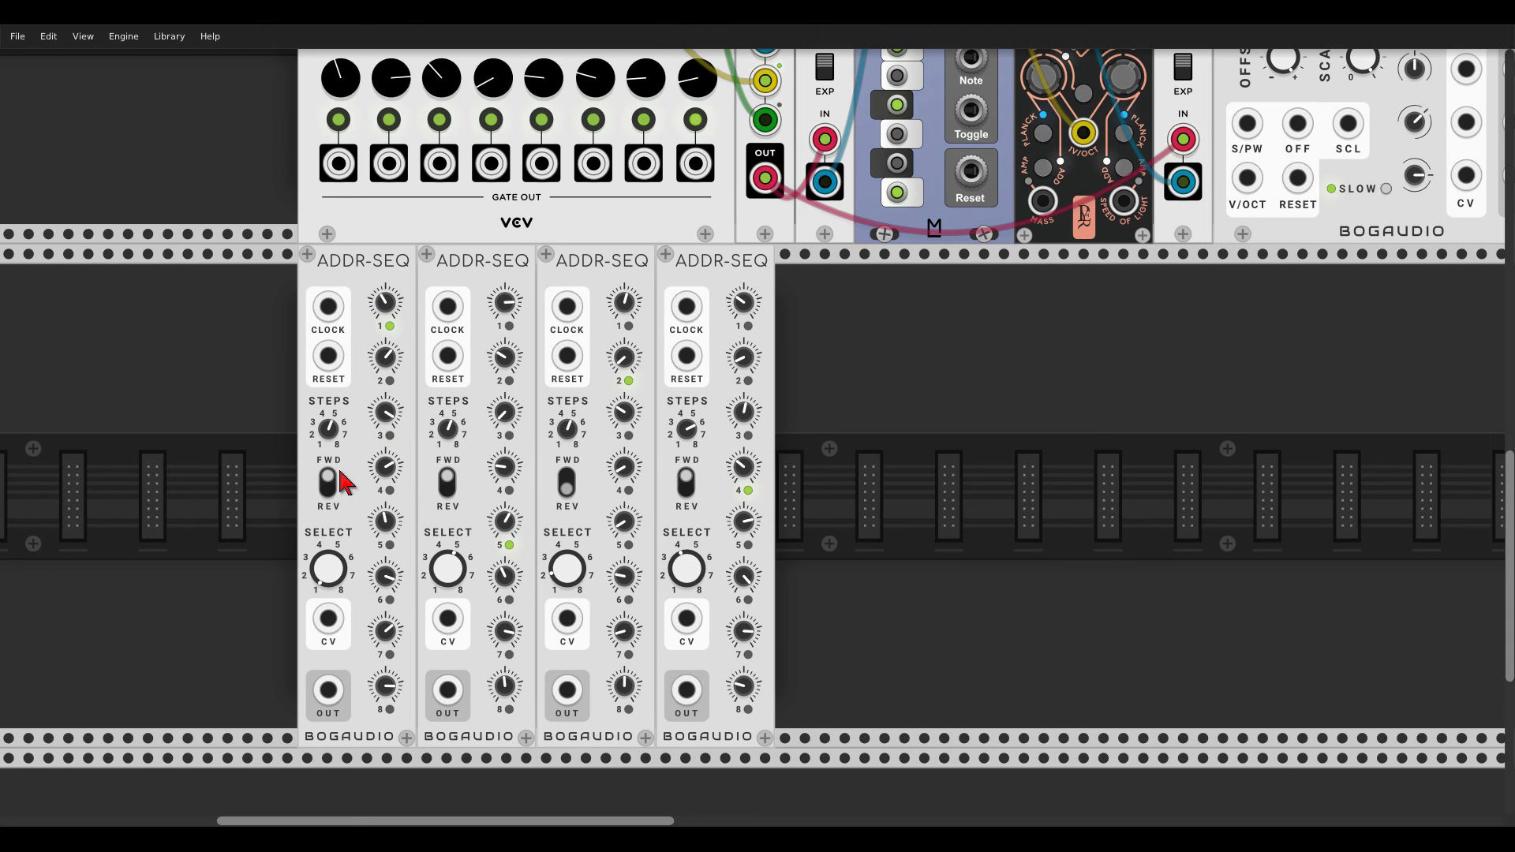
drag(448, 451, 451, 478)
mouse_move(456, 568)
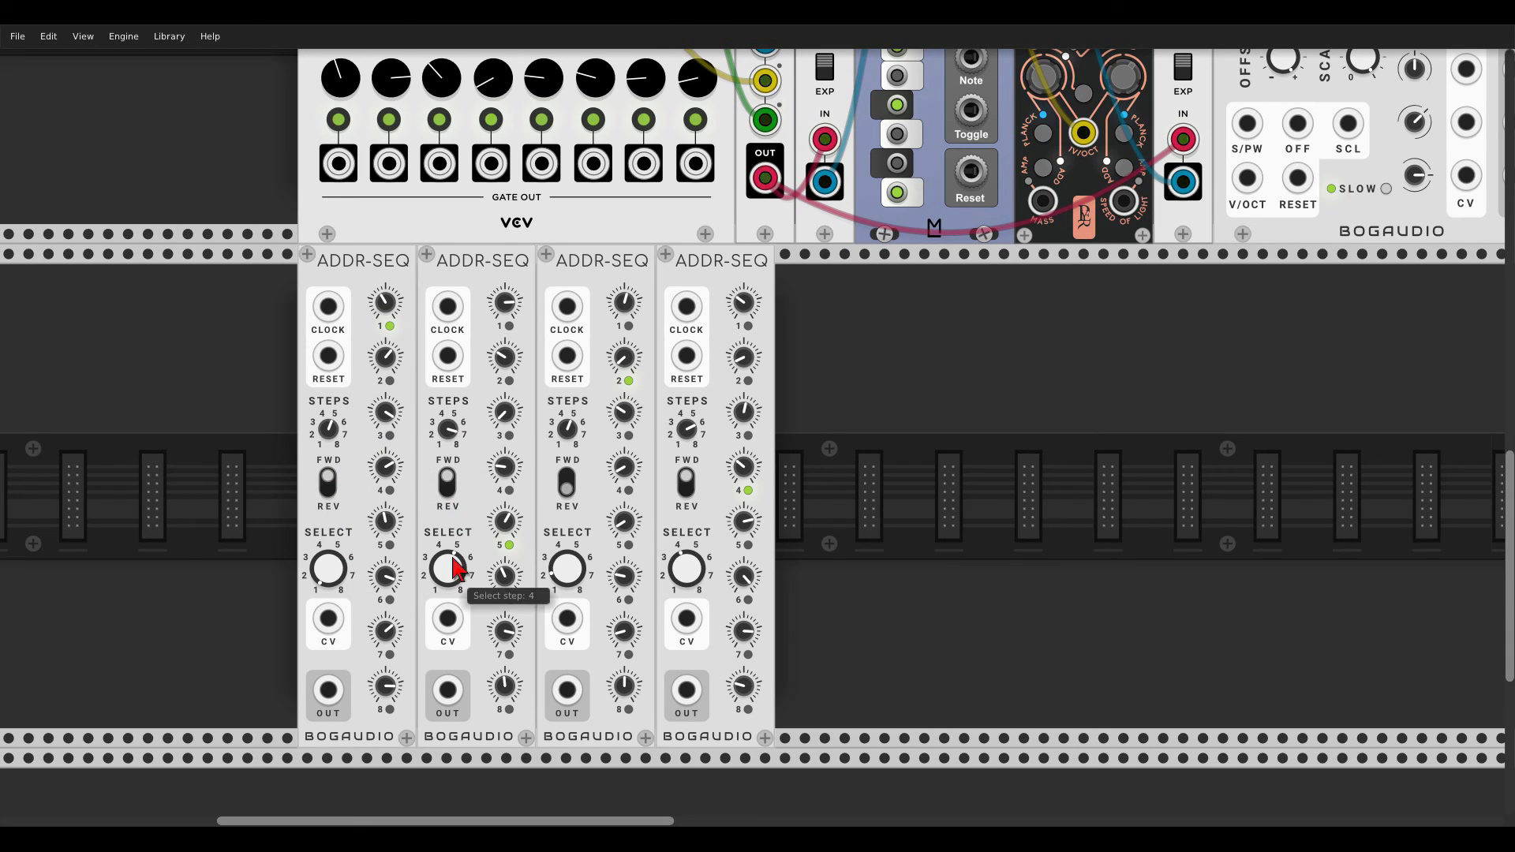
click(566, 481)
mouse_move(569, 445)
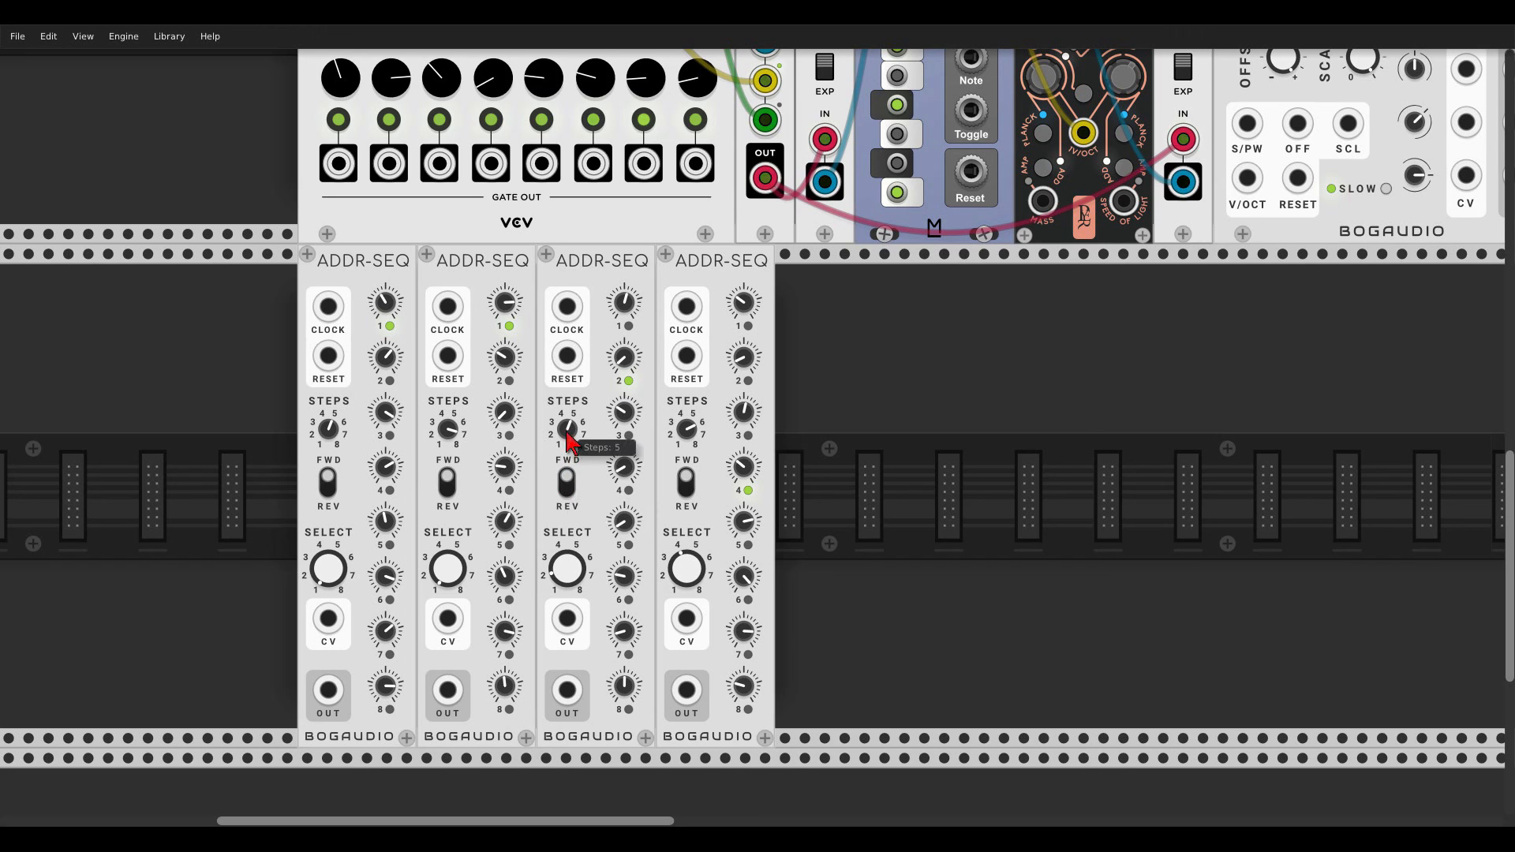
mouse_move(577, 568)
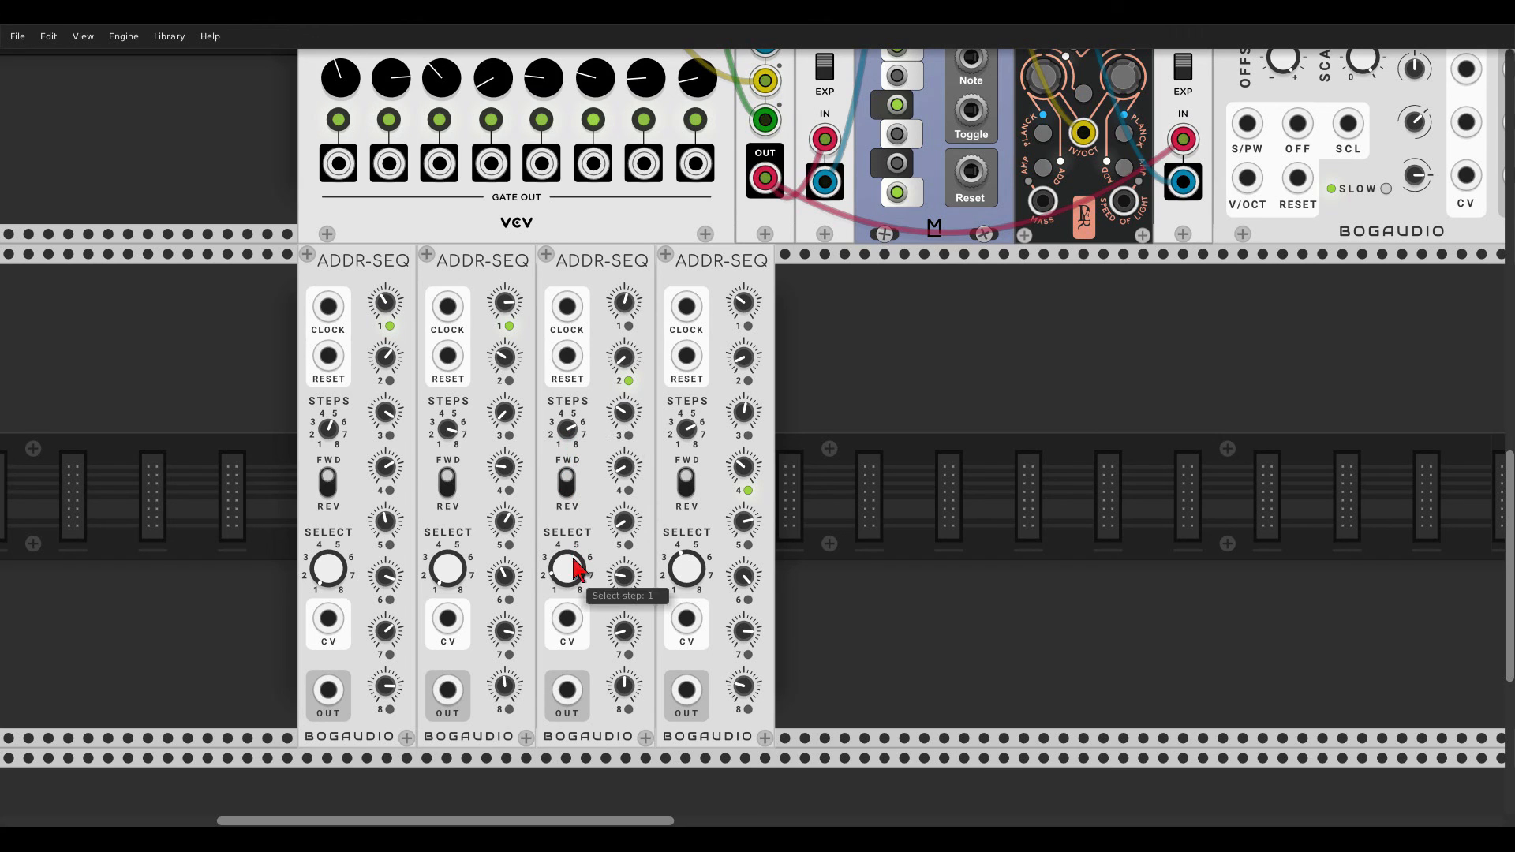
mouse_move(688, 438)
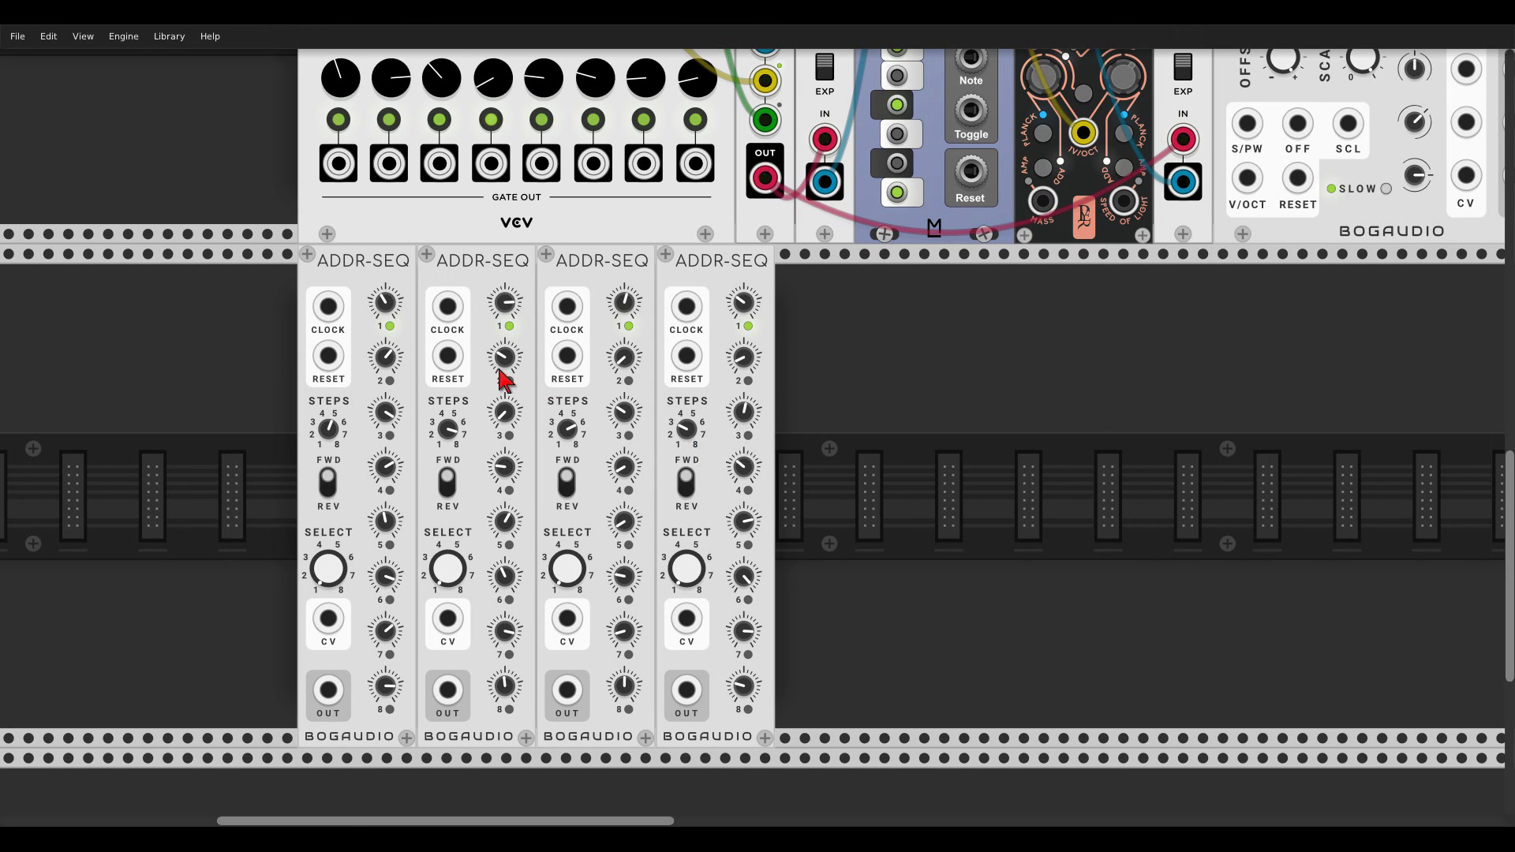
Step: Connect the Impromptu clock's CLK 1 output to the CLOCK inputs of all four ADDR-SEQs
scroll(498, 375, down, 2)
drag(312, 235, 299, 465)
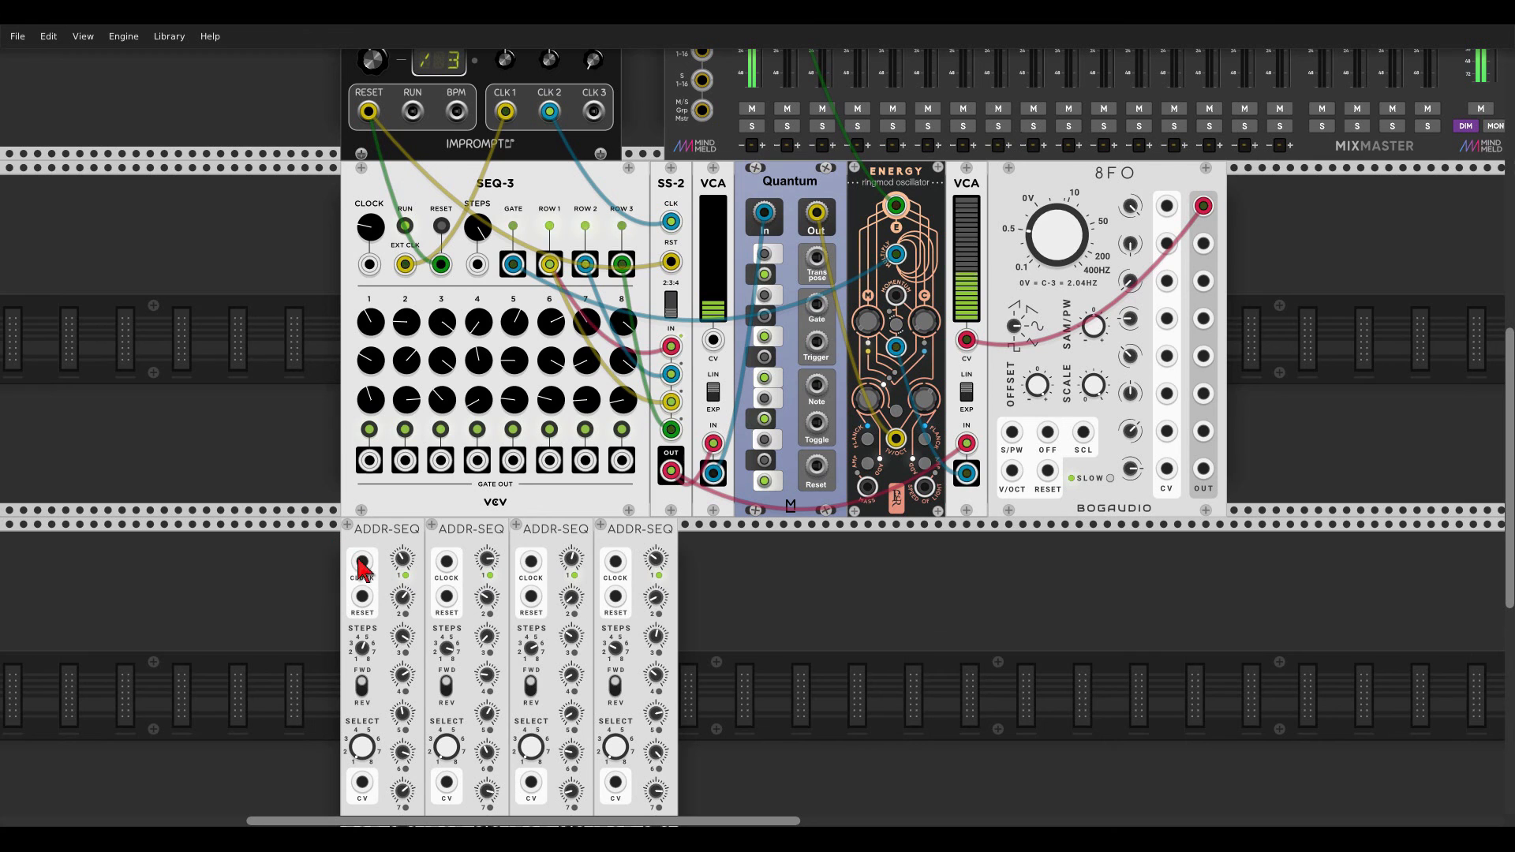
drag(362, 561, 505, 111)
scroll(313, 386, down, 3)
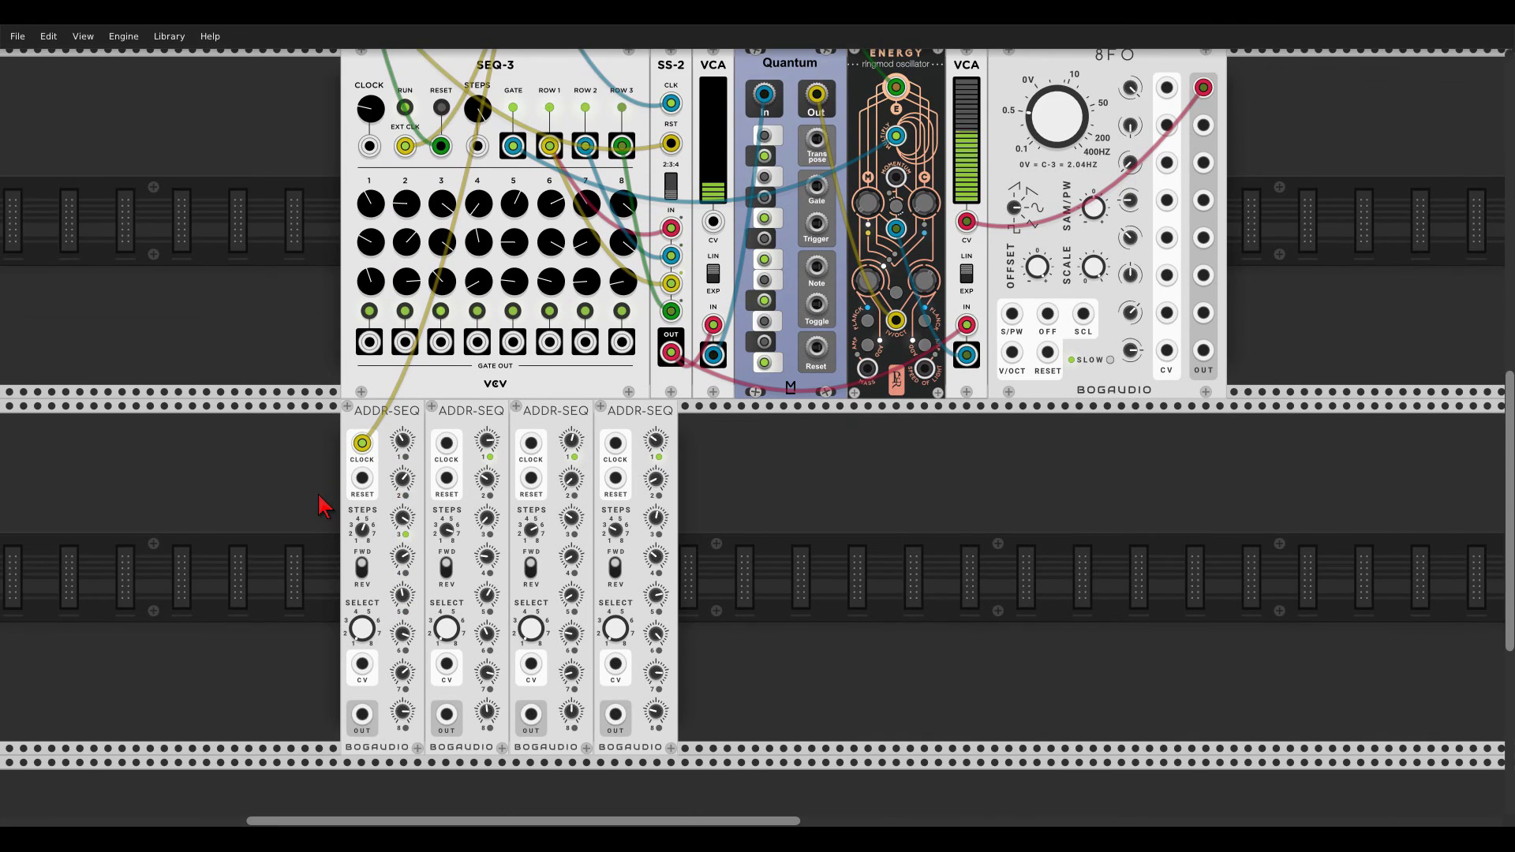
scroll(317, 497, up, 2)
drag(380, 423, 738, 425)
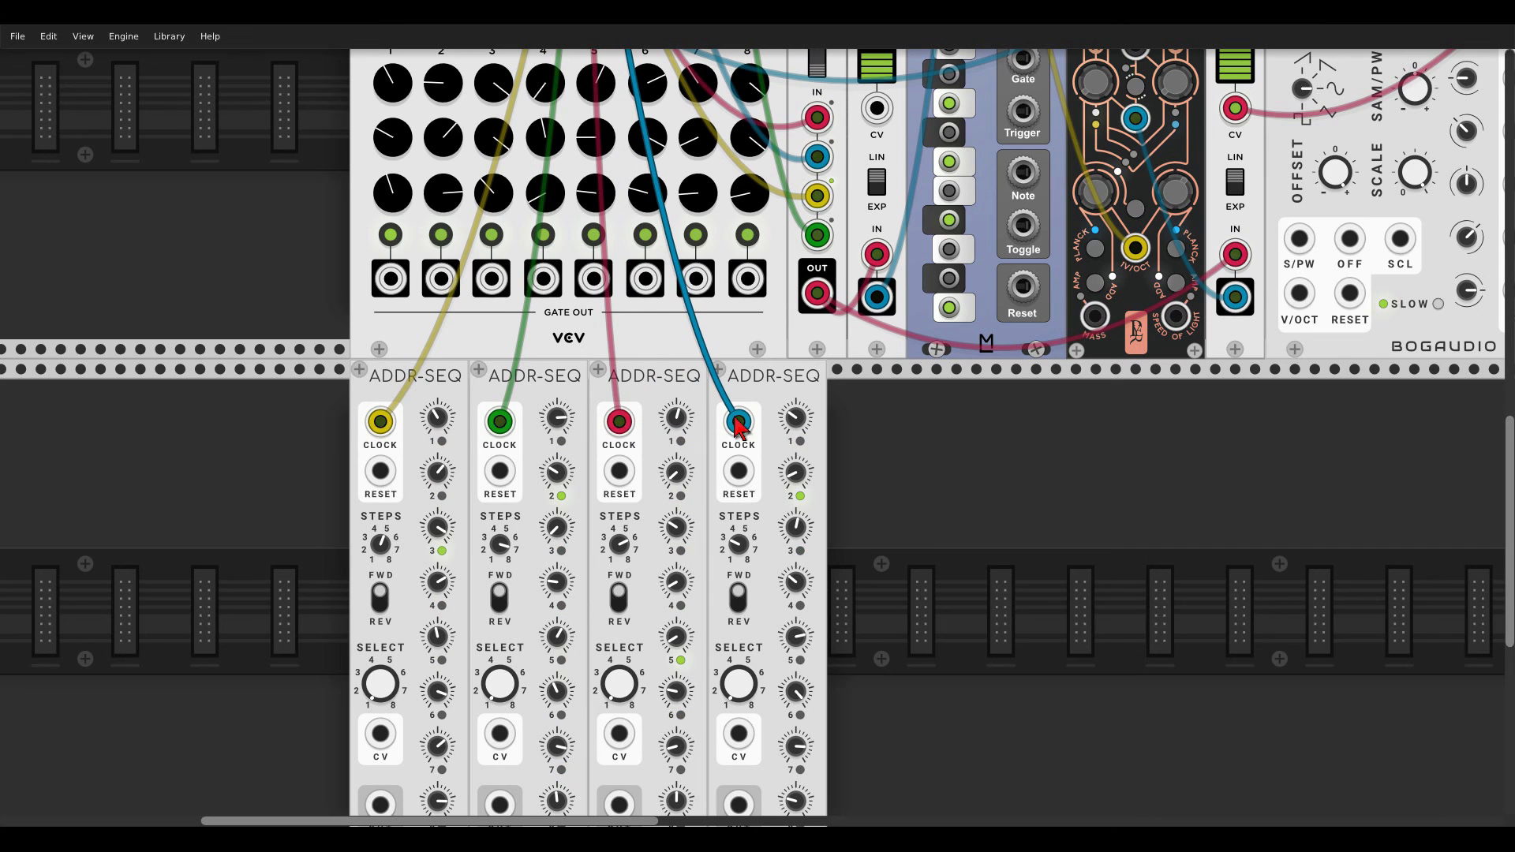
Step: Connect the Impromptu clock's RESET output to the RESET inputs of all four ADDR-SEQs
scroll(328, 340, up, 3)
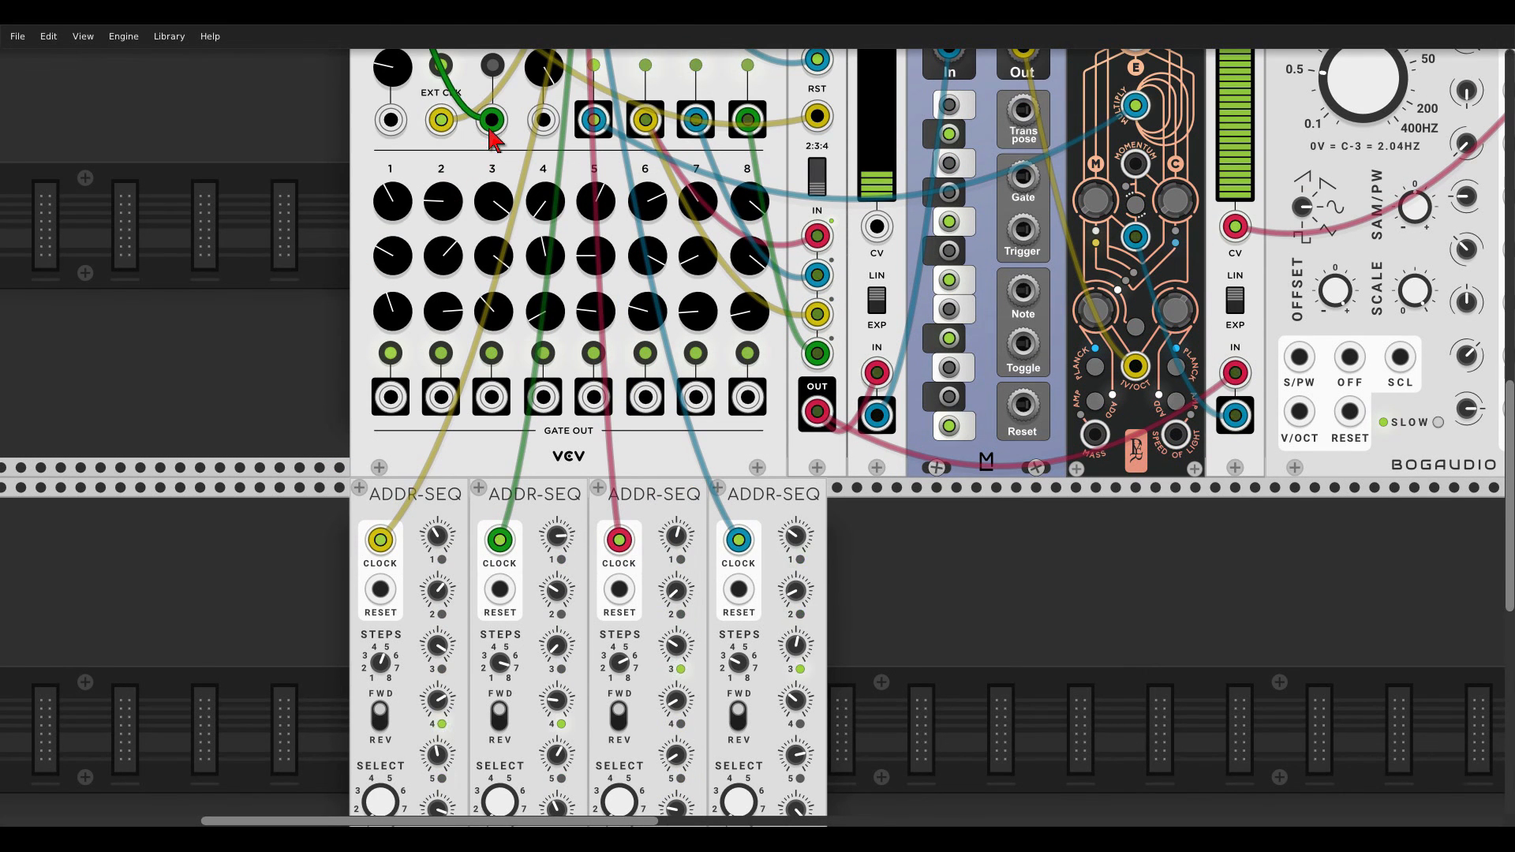
drag(489, 126, 387, 586)
scroll(296, 449, down, 4)
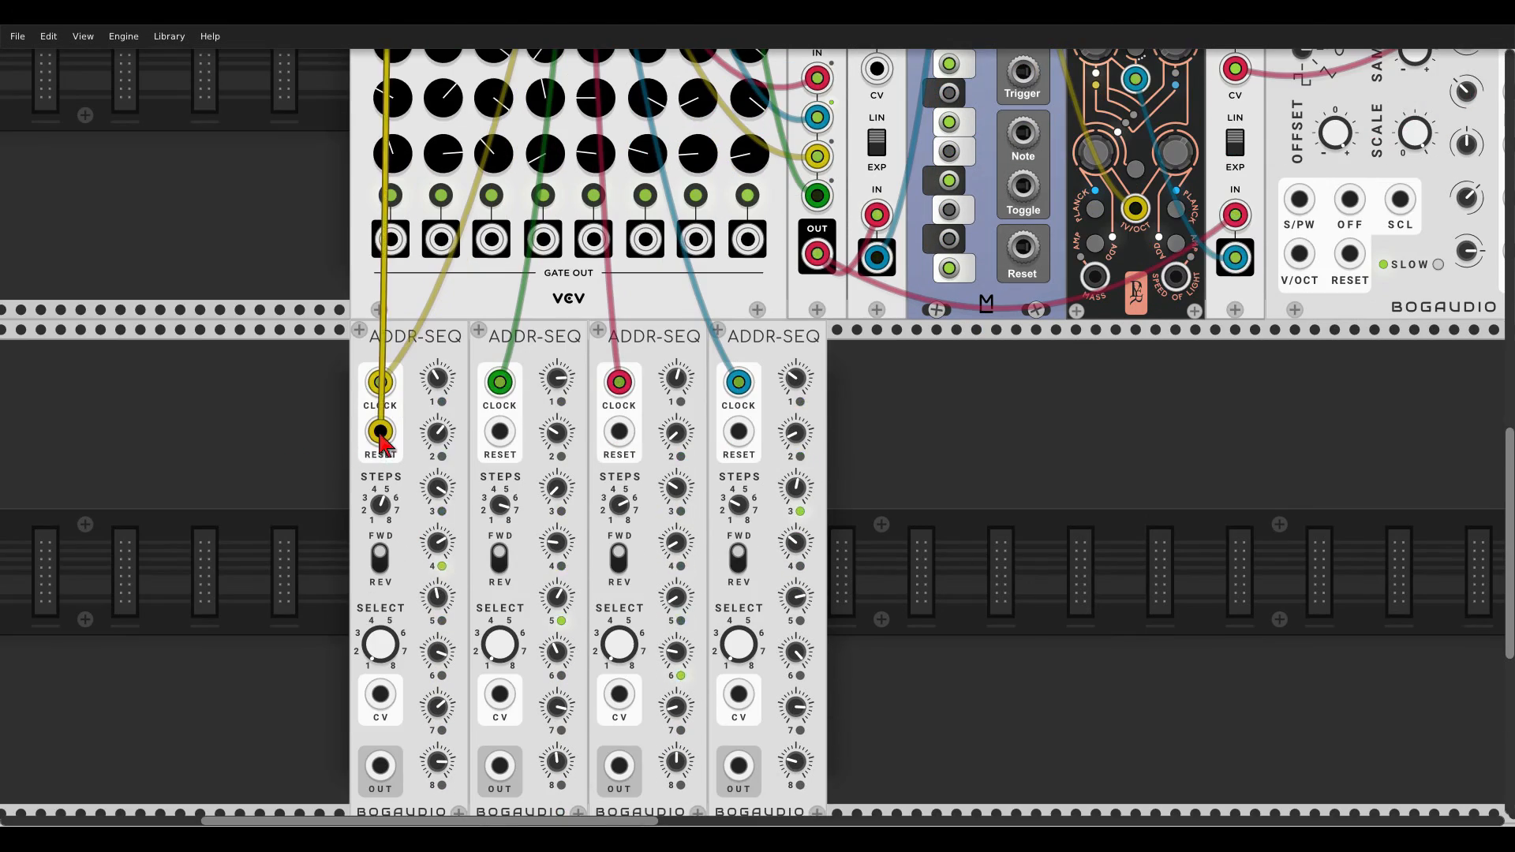
drag(380, 432, 739, 433)
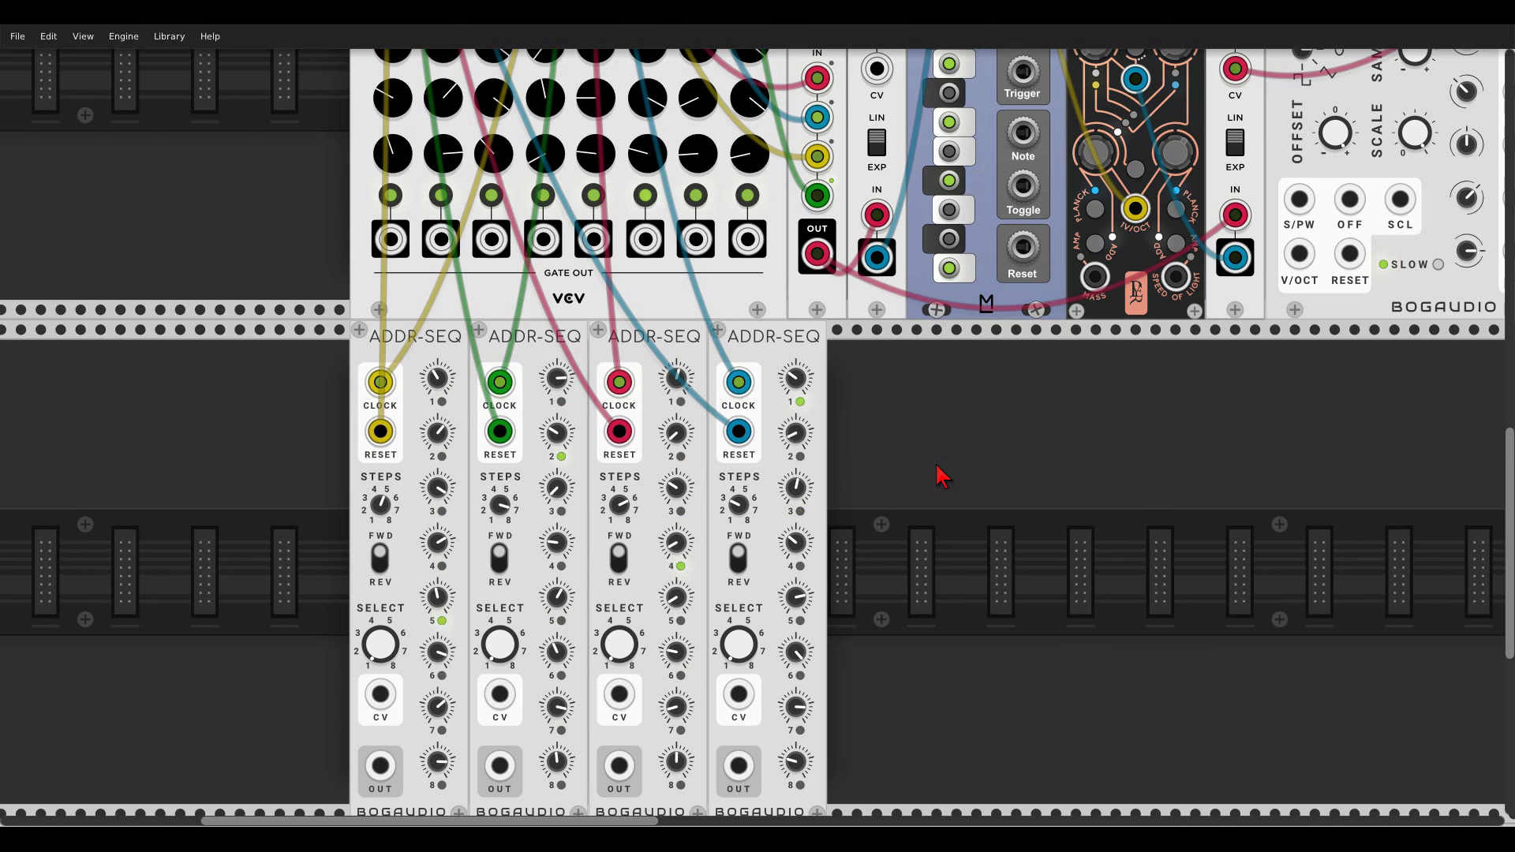
Step: Add a second SS-2 beside the fourth ADDR-SEQ and patch the four ADDR-SEQ outputs into its four inputs in order
key(ctrl+v)
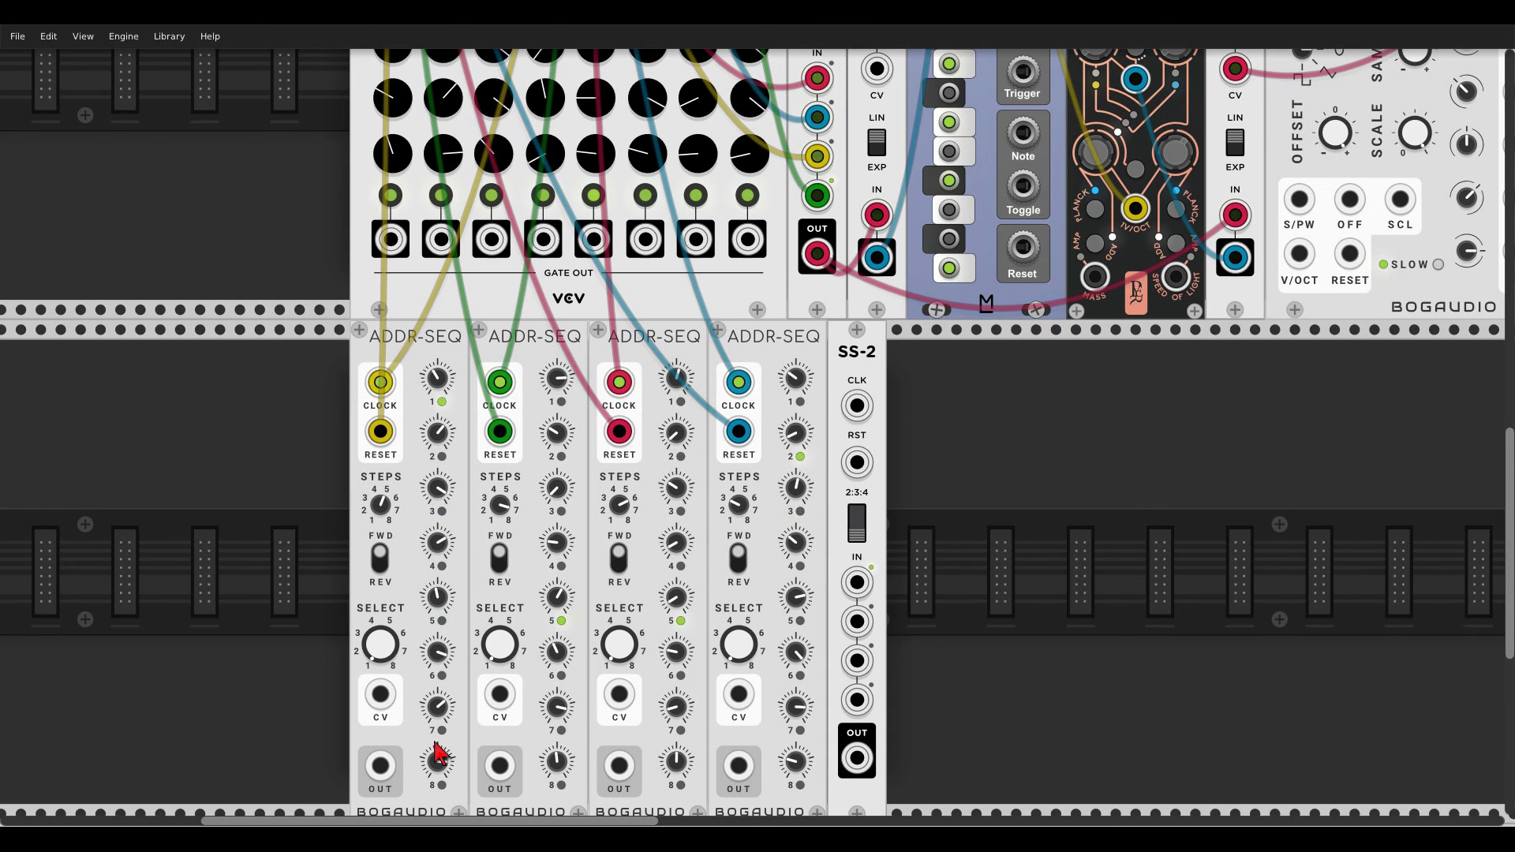
drag(379, 765, 855, 587)
drag(499, 765, 856, 621)
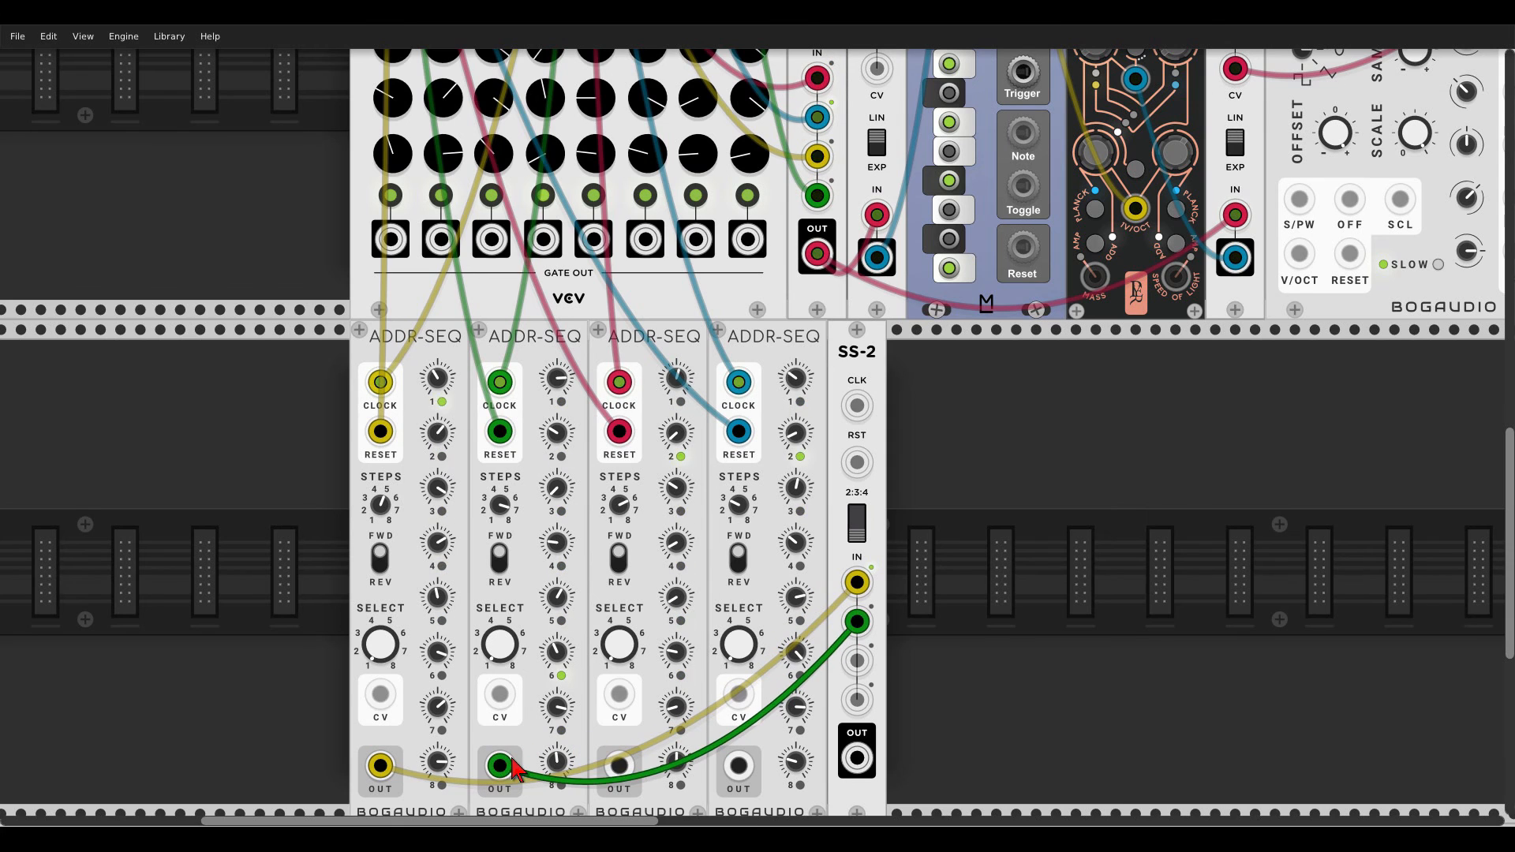
drag(619, 766, 856, 660)
drag(737, 765, 852, 706)
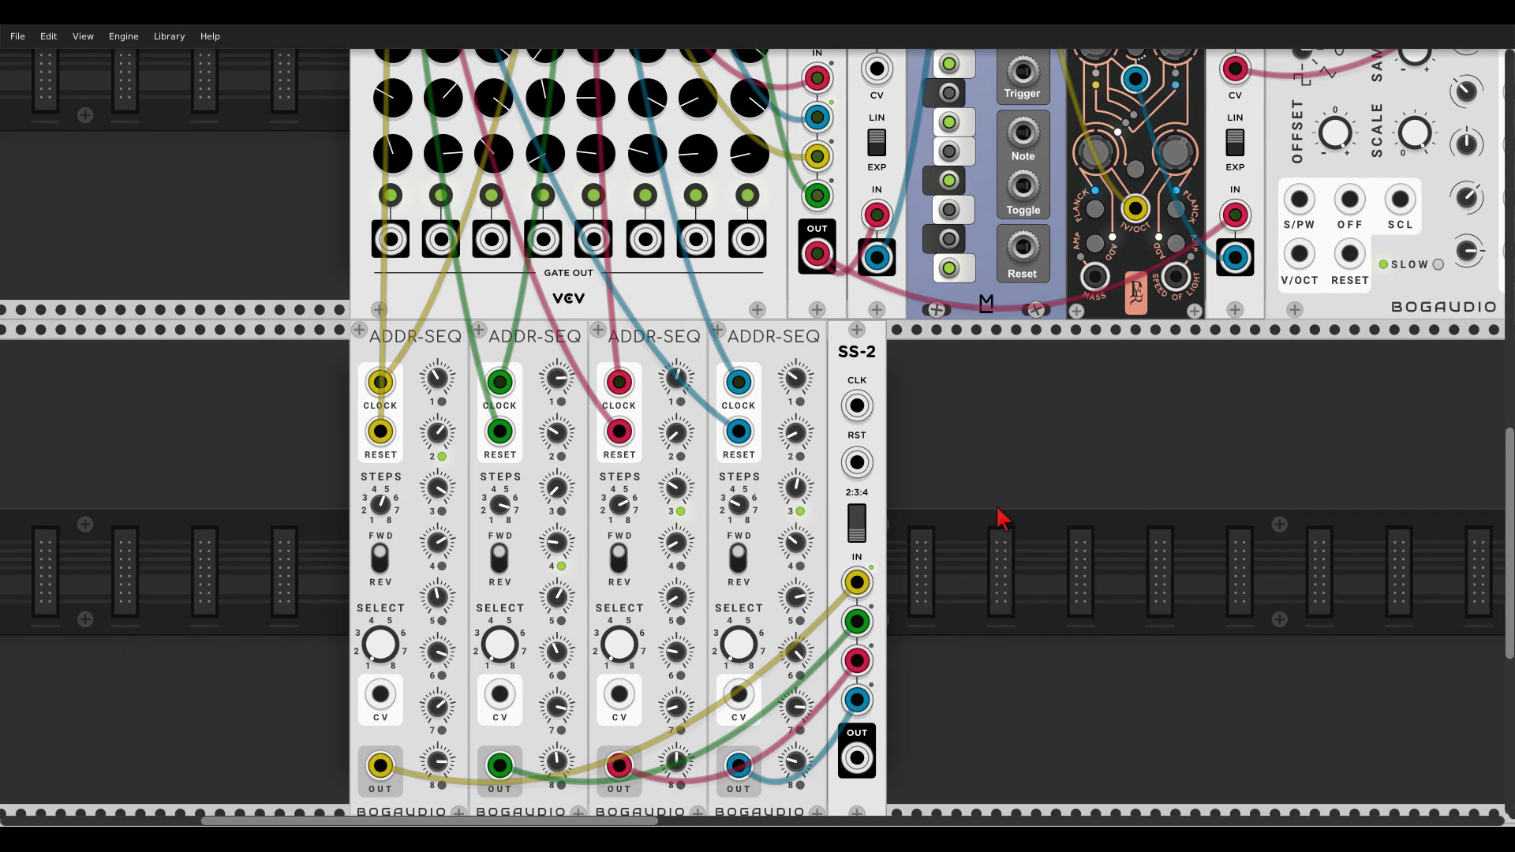
Step: Connect the Impromptu clock's CLK 2 to the new SS-2's CLK input and its RESET output to the RST input
scroll(1018, 474, down, 3)
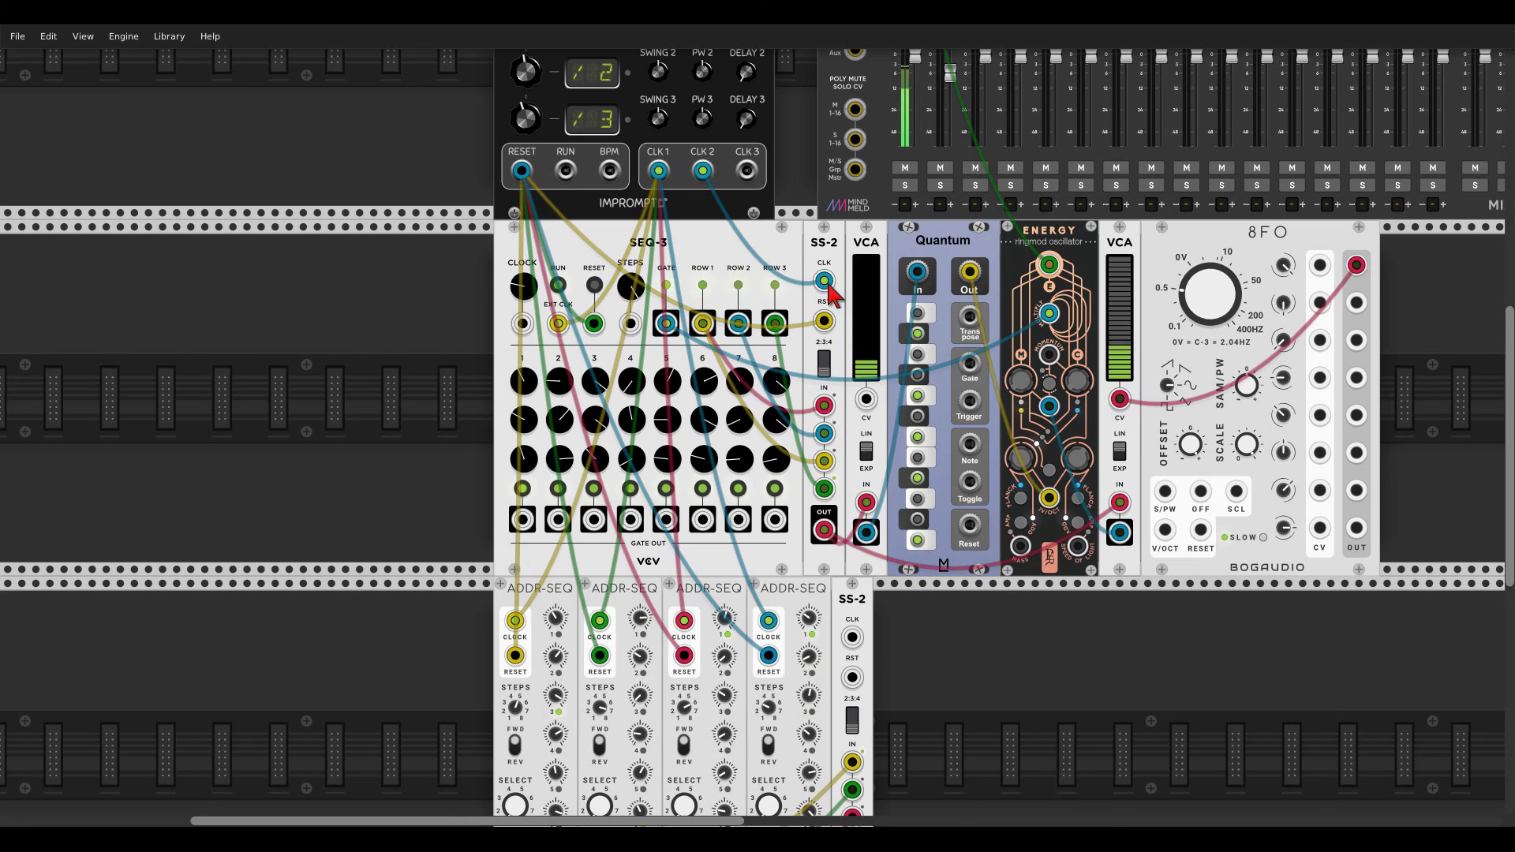
drag(823, 277, 852, 637)
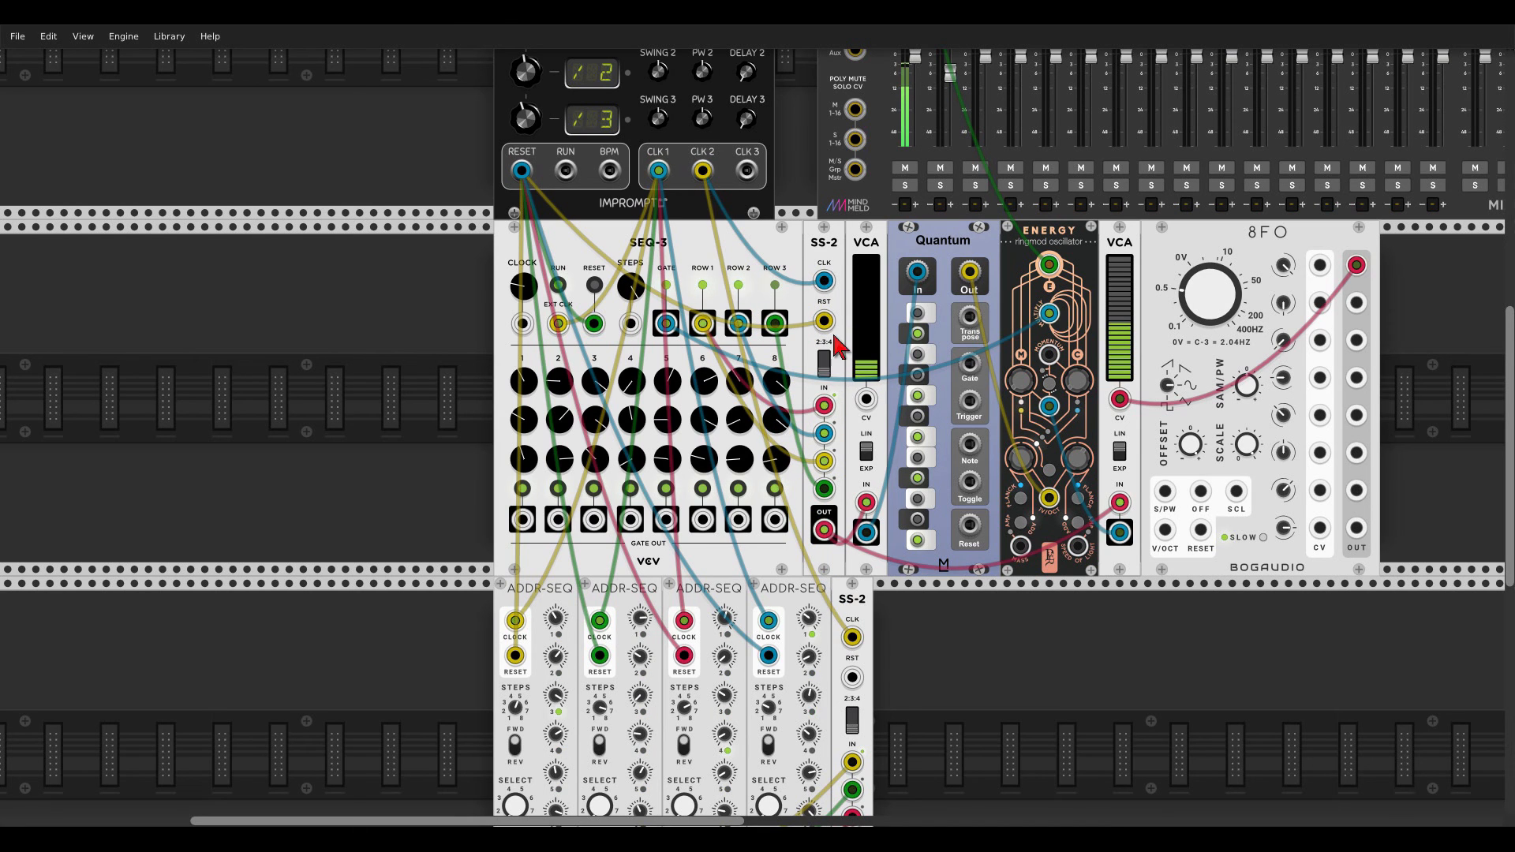
drag(521, 170, 853, 678)
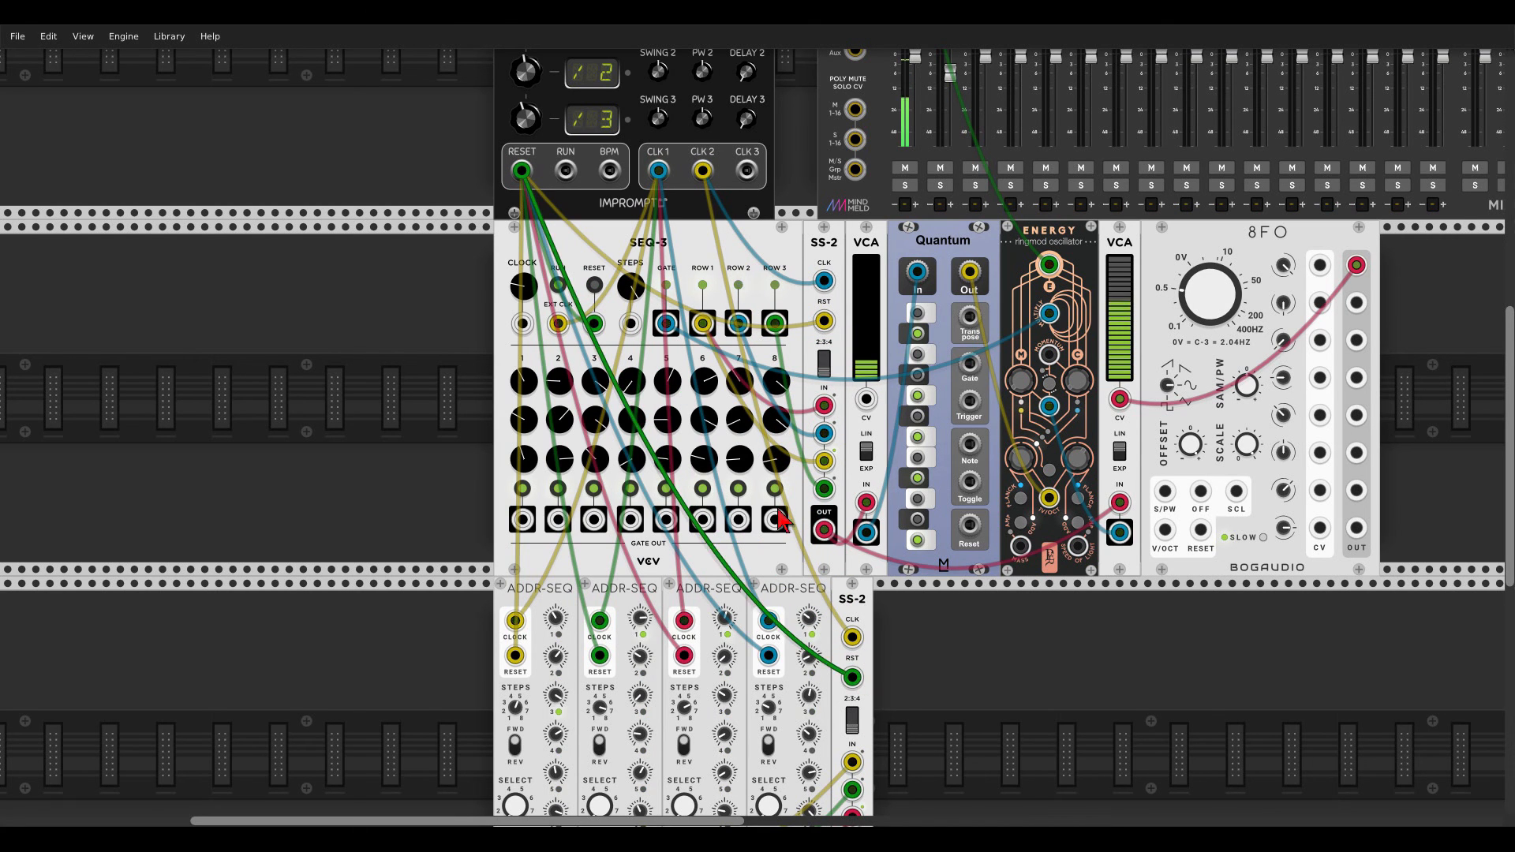
scroll(440, 247, up, 4)
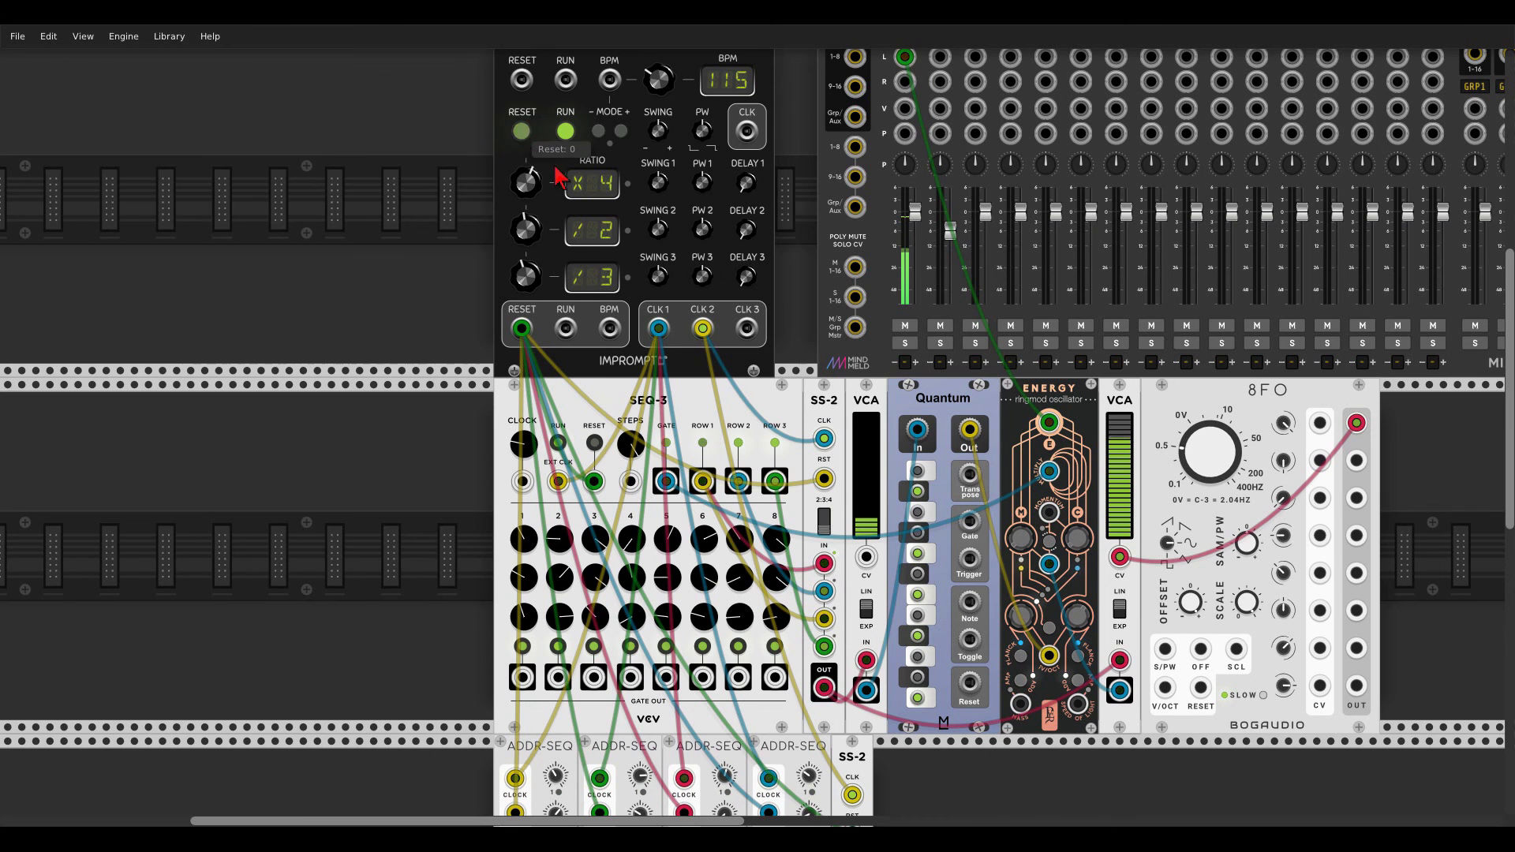
Step: Shift Quantum, ENERGY, the second VCA and 8FO away from the first VCA and place a VCV MERGE in the gap
scroll(879, 447, down, 10)
scroll(981, 531, down, 1)
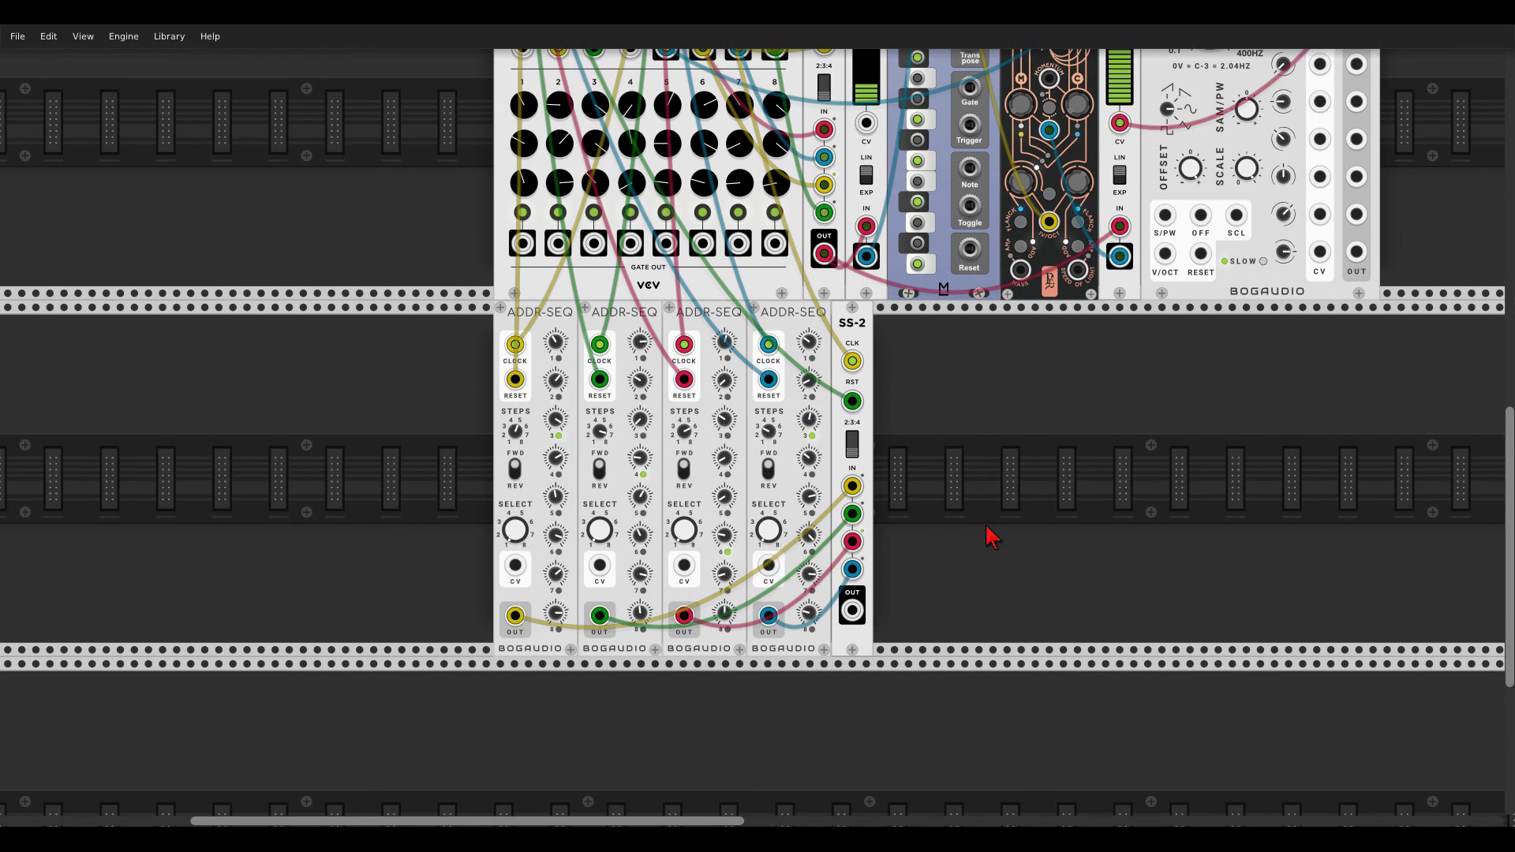
scroll(991, 534, up, 2)
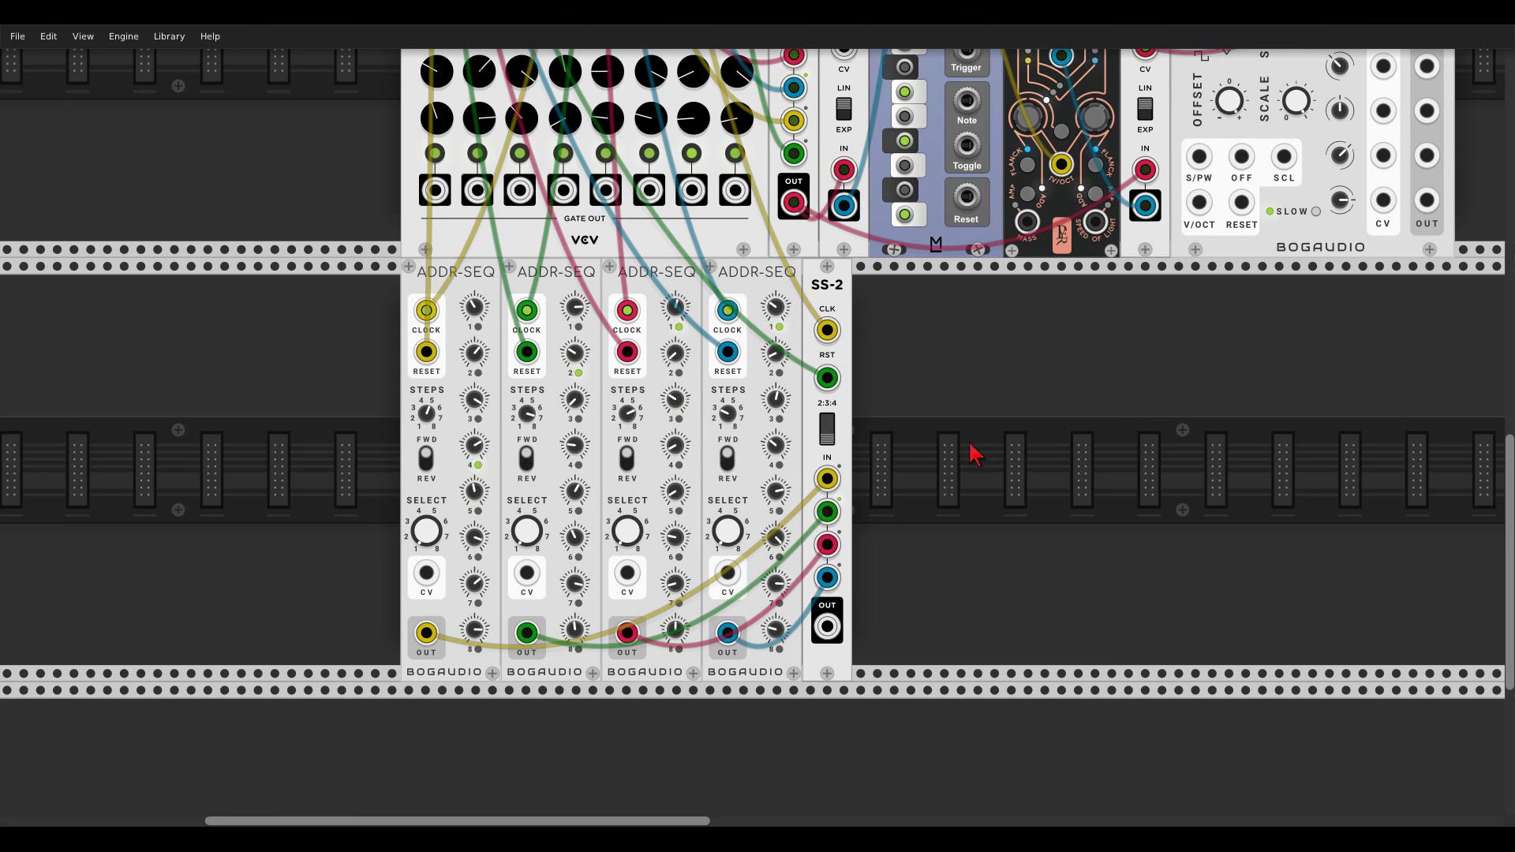
drag(993, 438, 873, 643)
drag(747, 147, 965, 150)
right_click(868, 221)
text(merge)
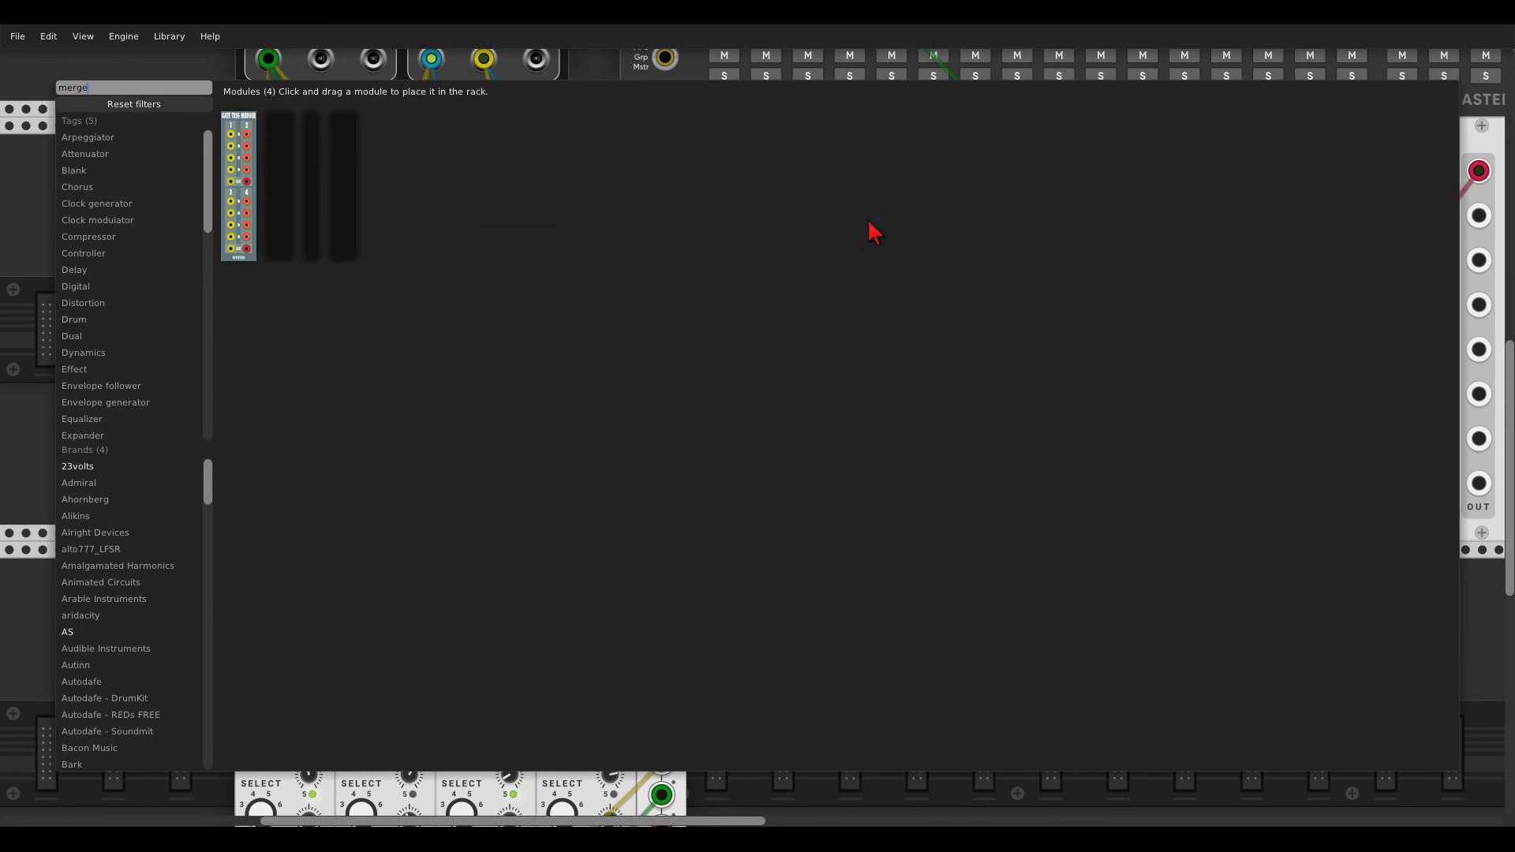
drag(311, 127, 632, 234)
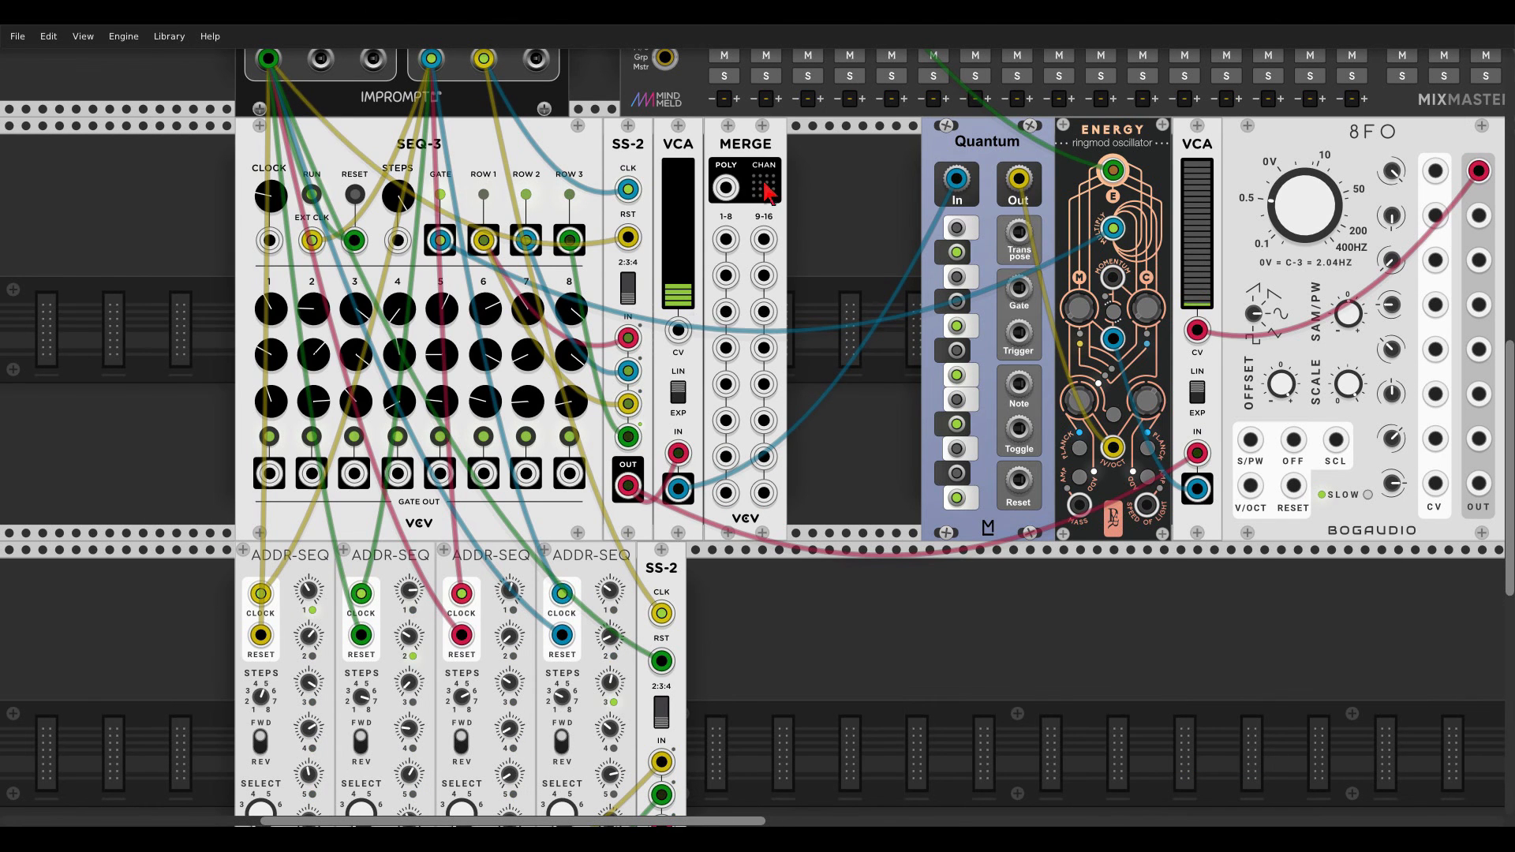
Step: Patch the first VCA's output and the second SS-2's OUT into MERGE channels 1 and 2, and MERGE's POLY output into Quantum's In
scroll(831, 172, down, 1)
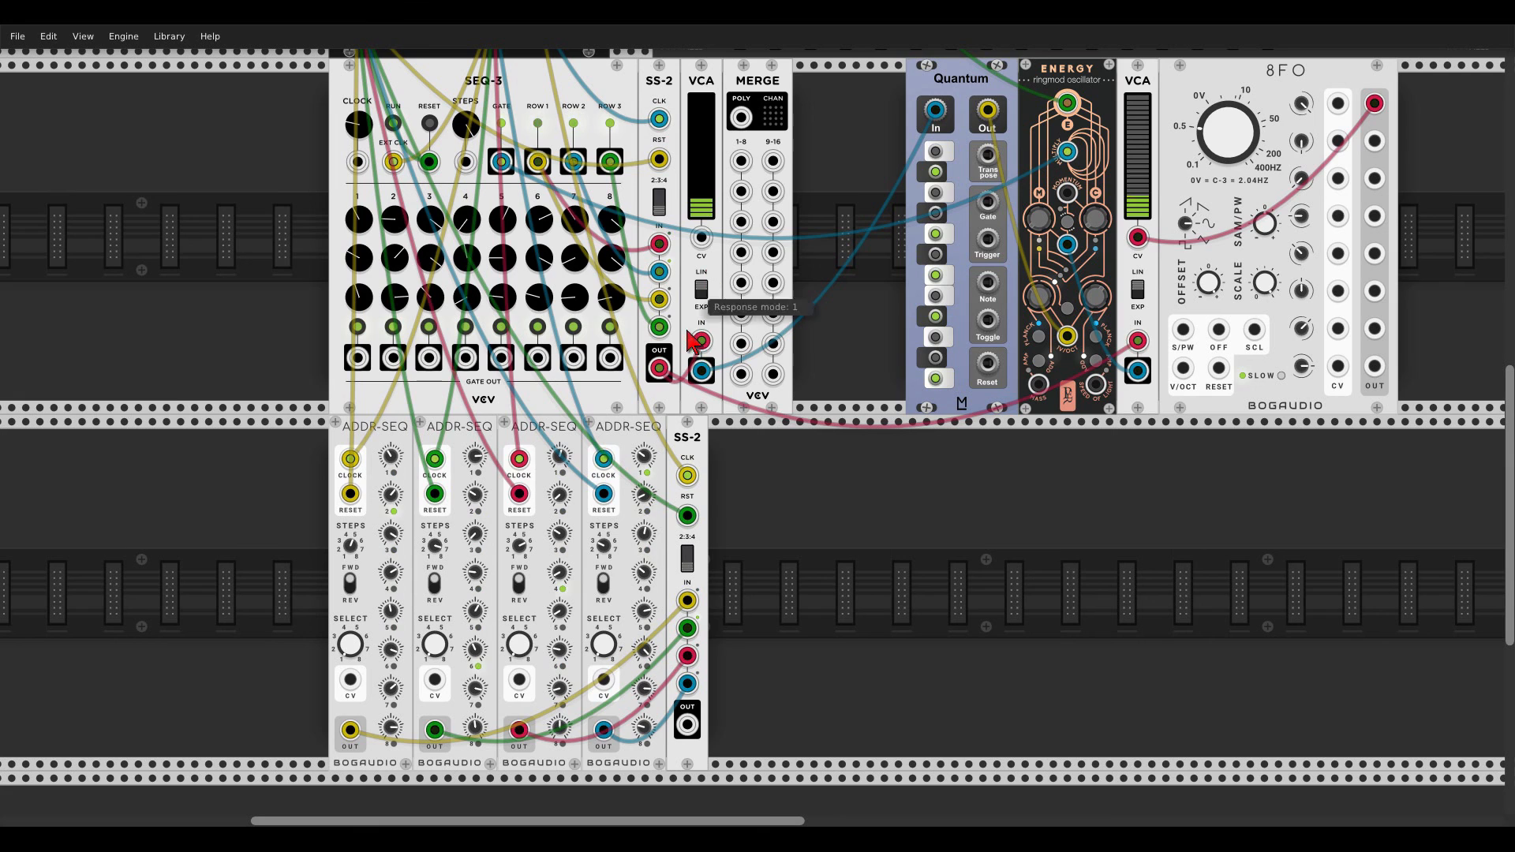
mouse_move(935, 110)
mouse_down()
mouse_move(741, 161)
mouse_move(935, 112)
mouse_up()
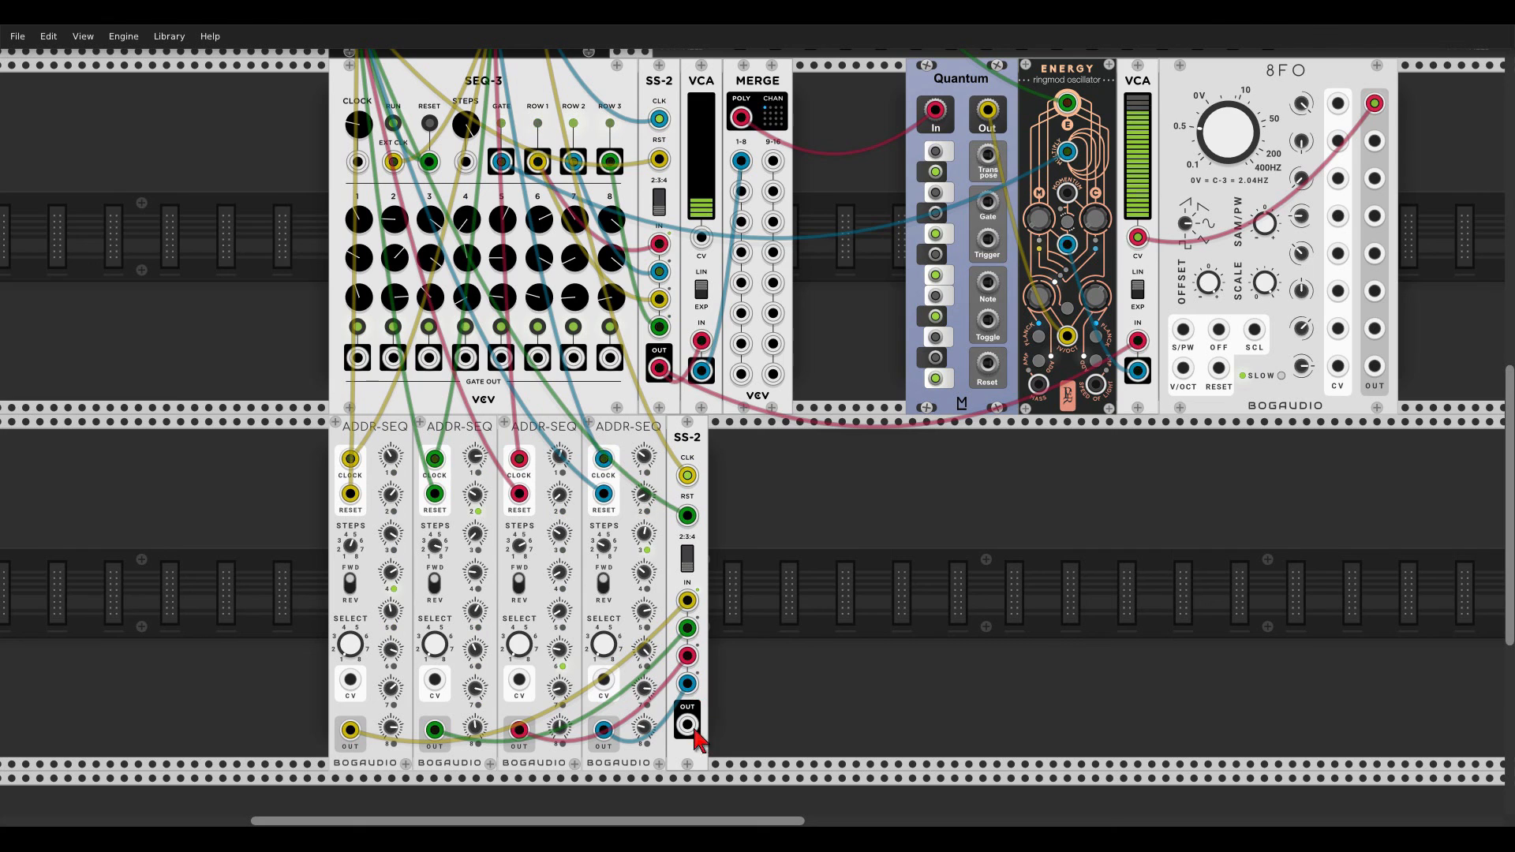
drag(687, 724, 740, 194)
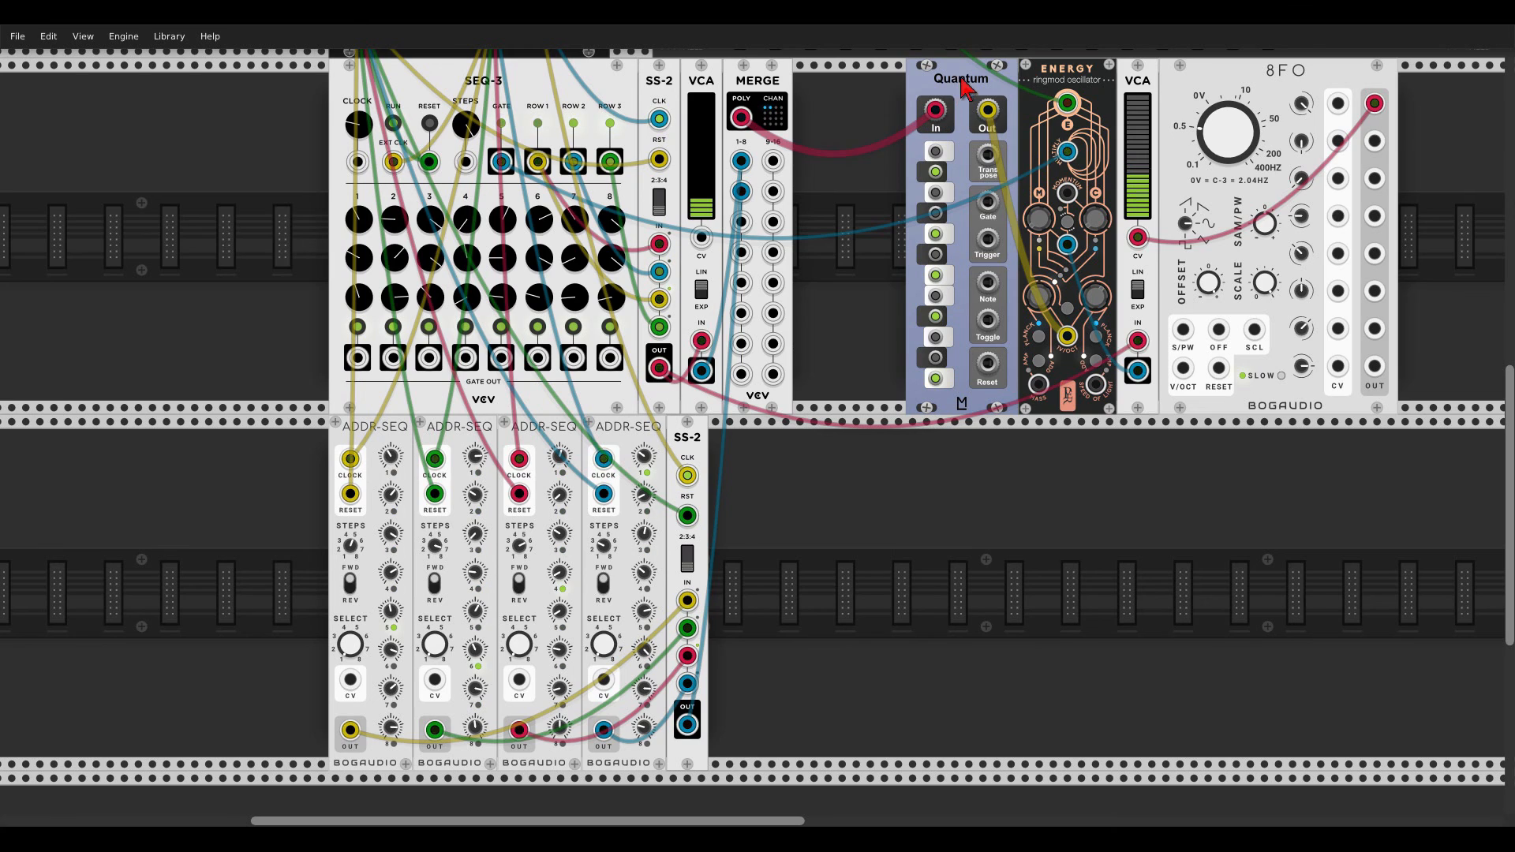
Step: Move Quantum directly against MERGE and place a VCV SPLIT immediately beside Quantum
drag(961, 83, 831, 87)
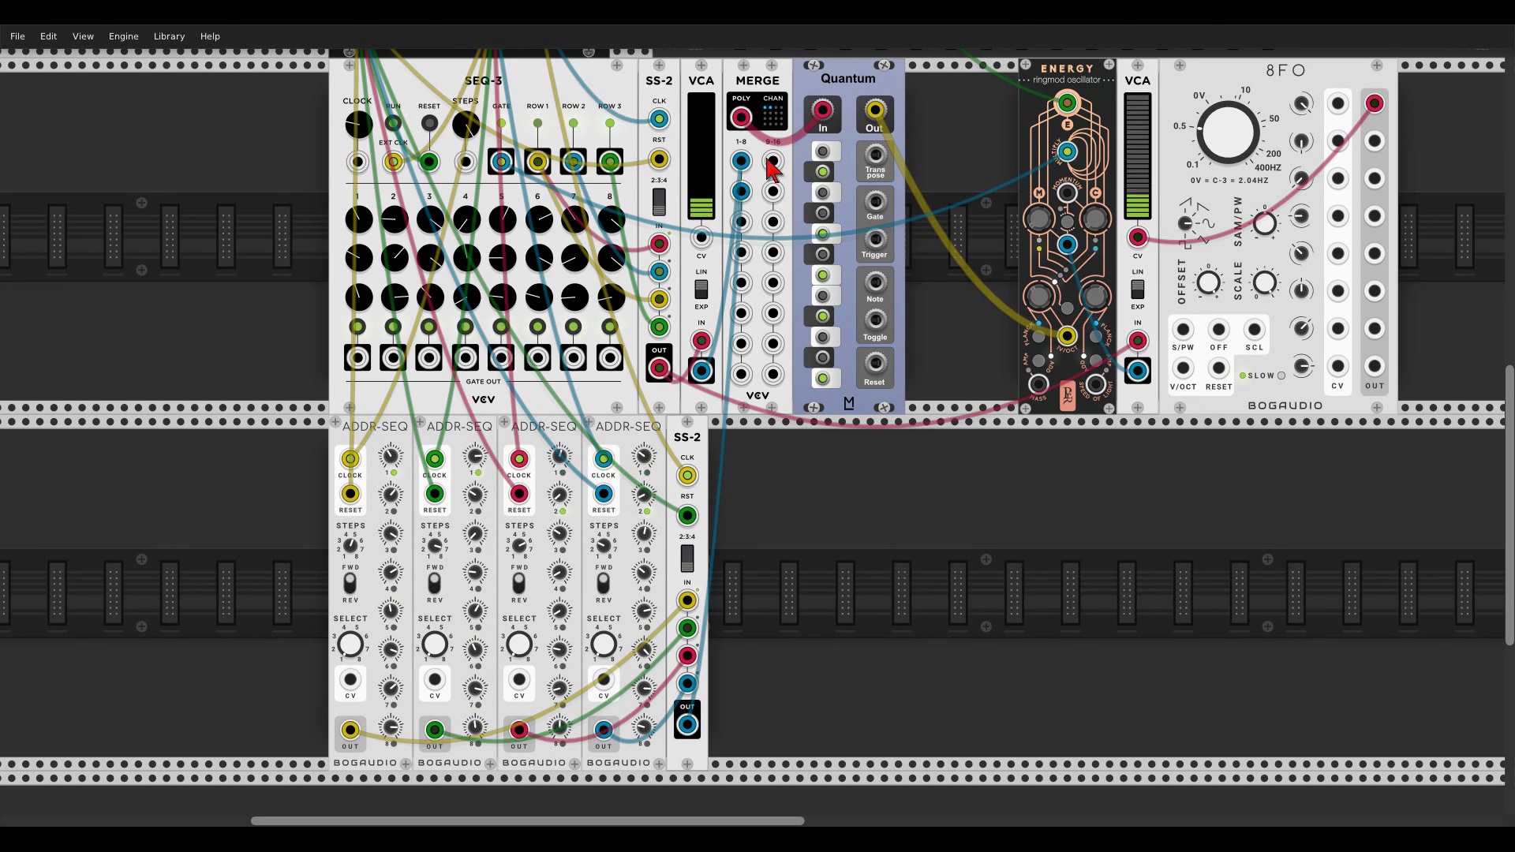
scroll(781, 170, up, 5)
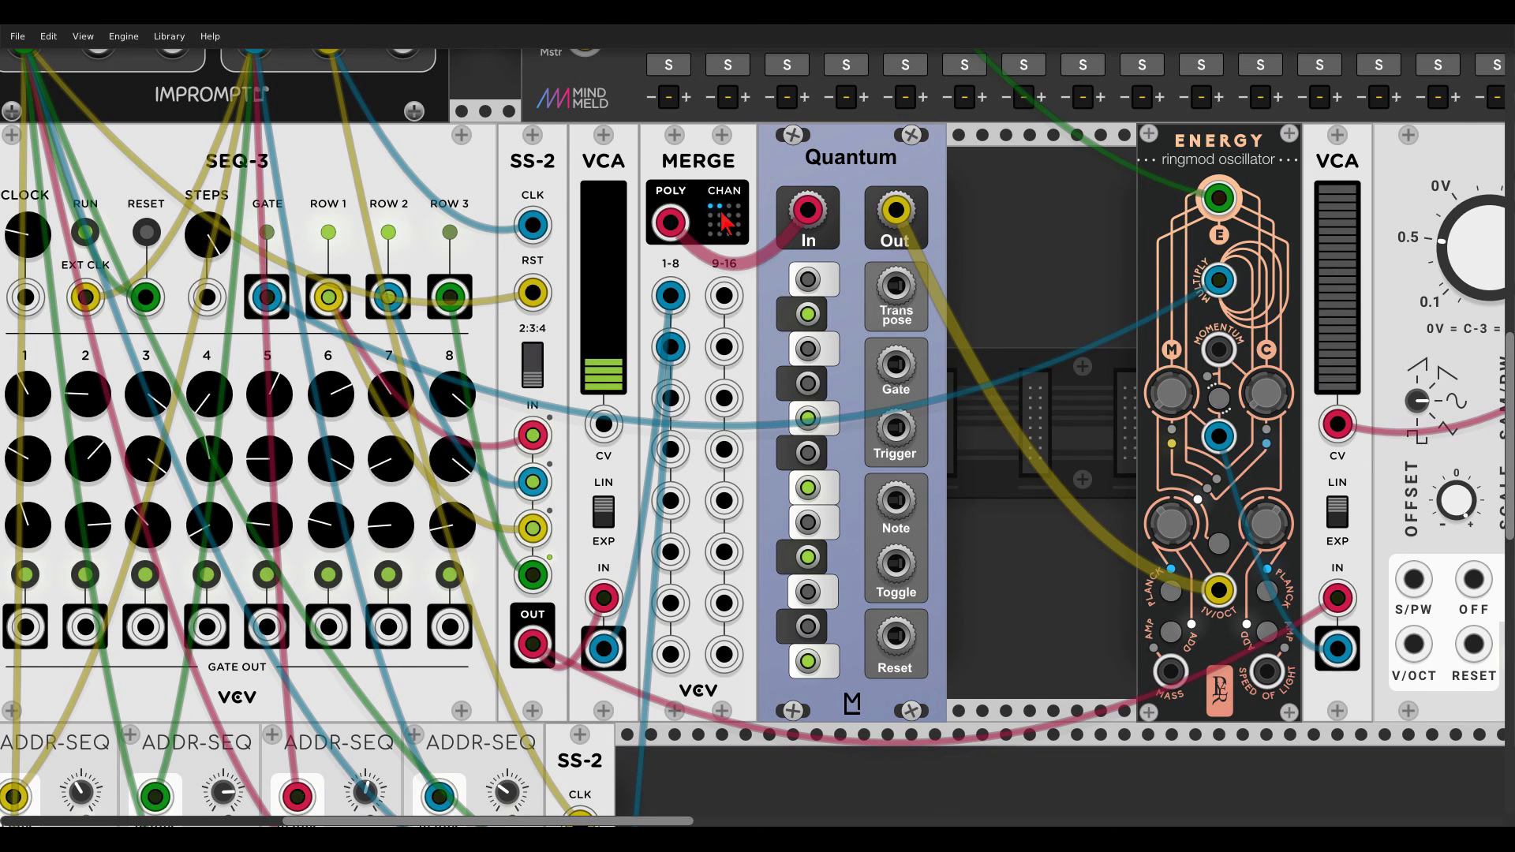
right_click(1021, 263)
text(split)
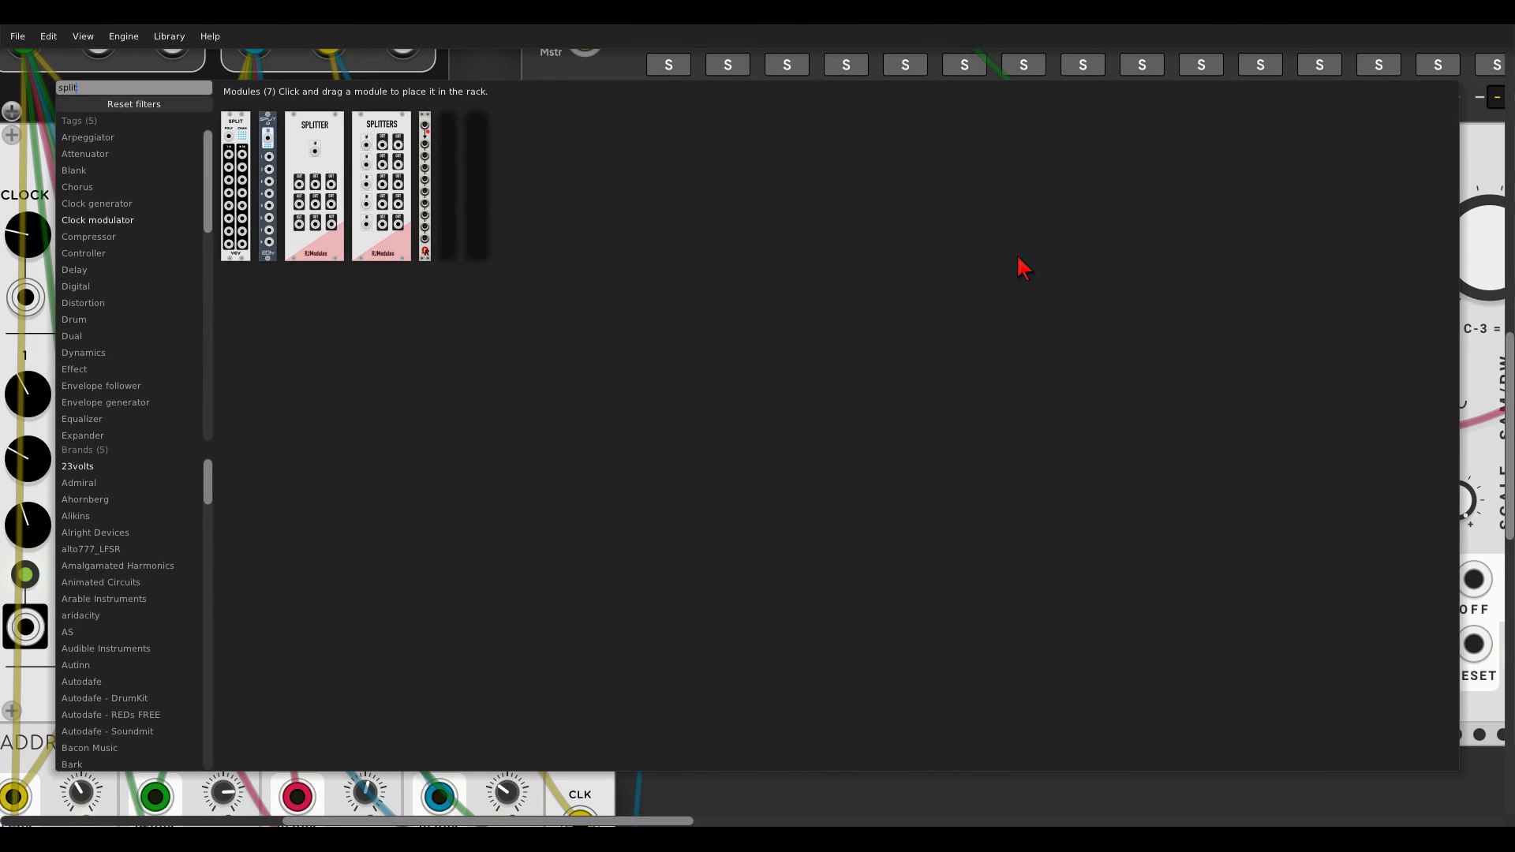
drag(232, 133, 782, 246)
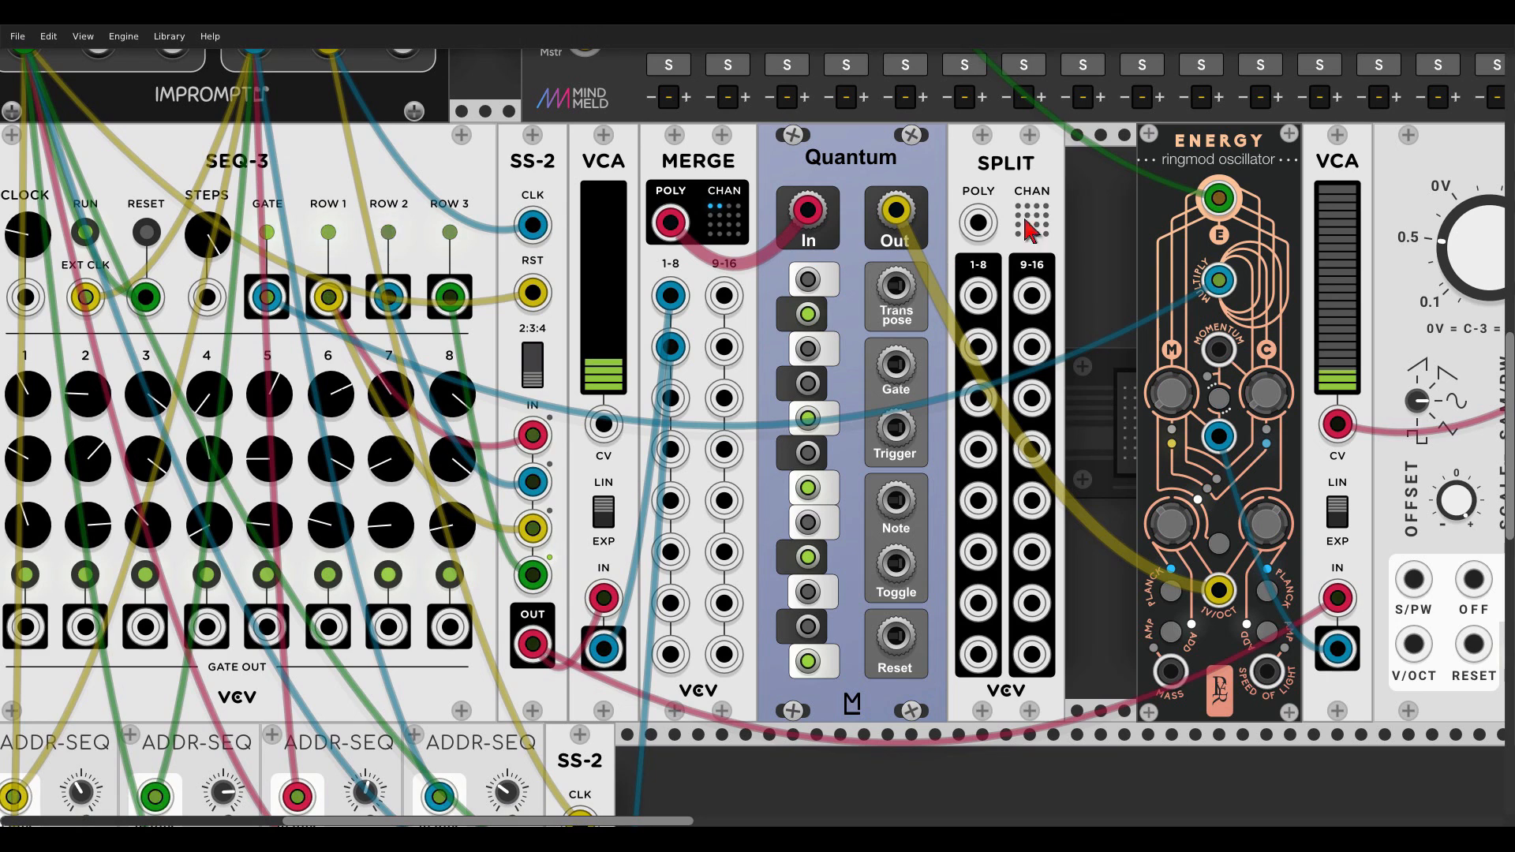
Step: Reroute Quantum's Out into SPLIT's POLY input and patch SPLIT channel 1 into ENERGY's 1V/OCT input
drag(1096, 225, 706, 226)
scroll(706, 226, down, 1)
drag(770, 175, 909, 176)
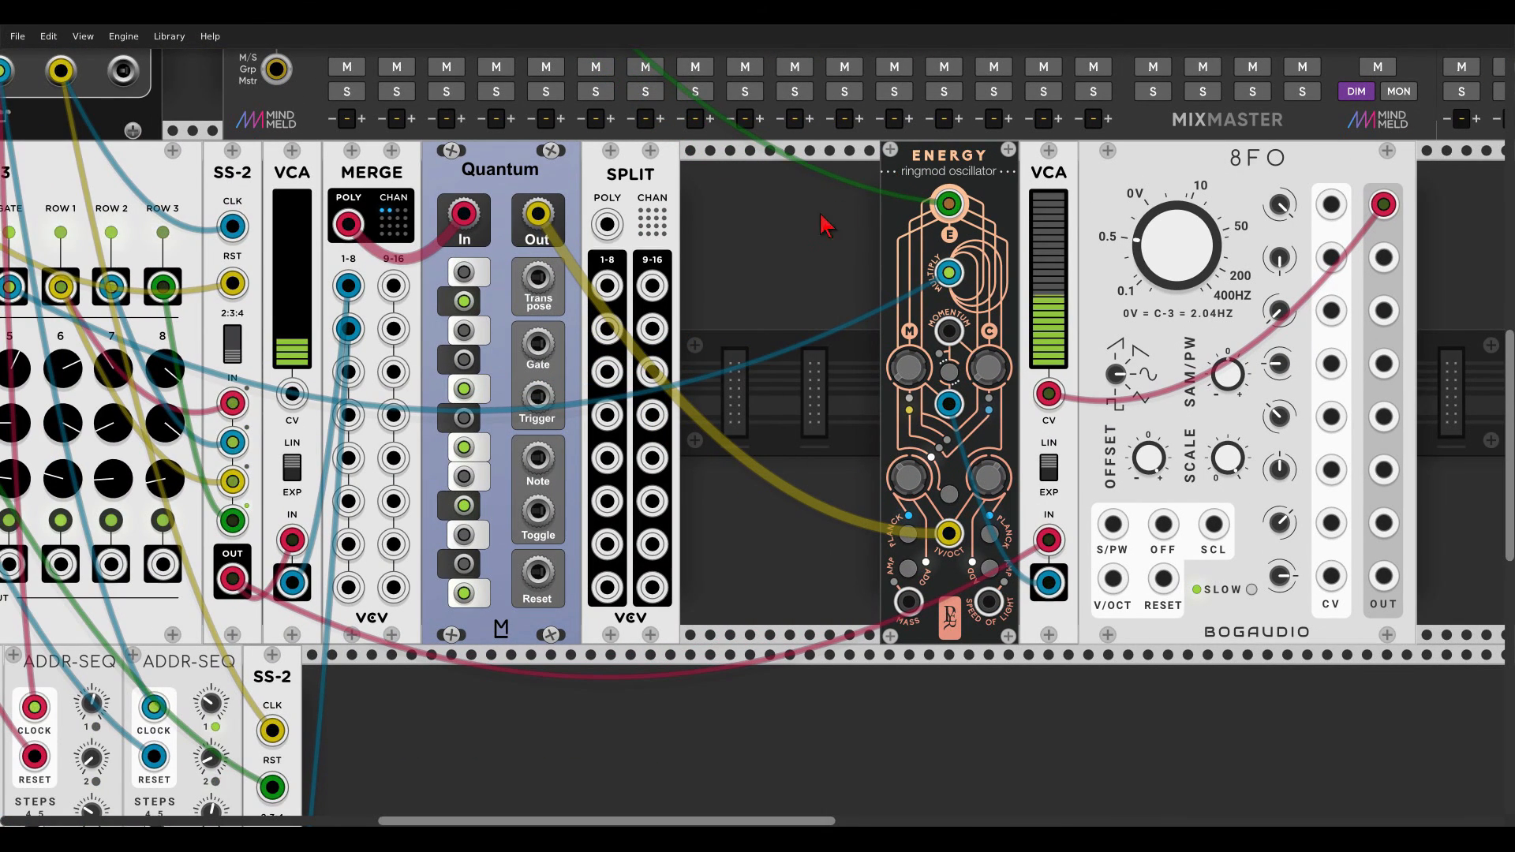
drag(949, 533, 607, 224)
drag(607, 284, 838, 439)
drag(956, 545, 950, 536)
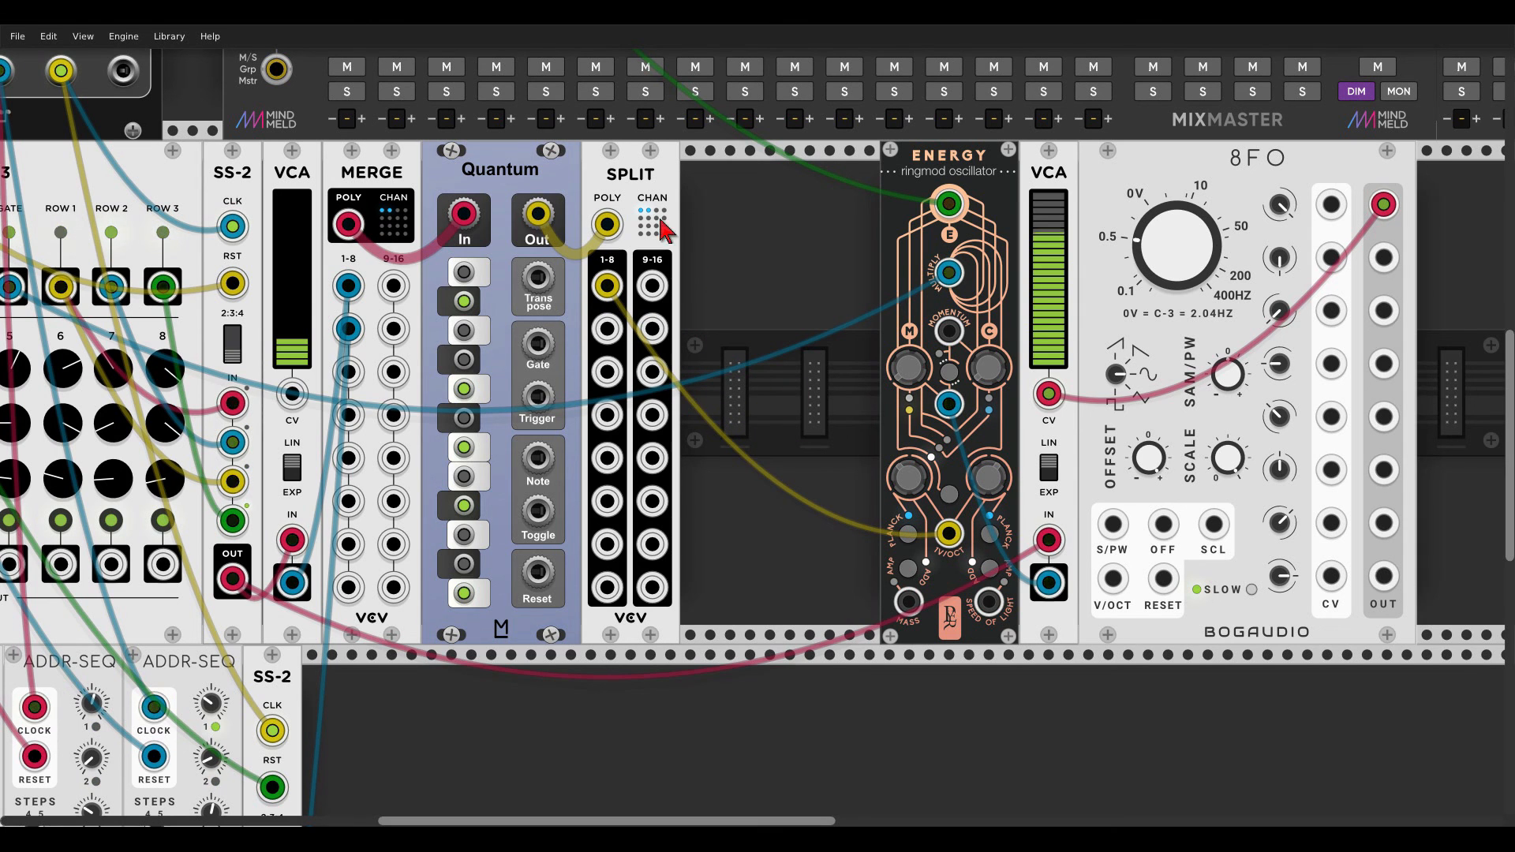
Step: Duplicate SPLIT, patch Quantum's Gate output into the copy's POLY input, and close the gap with ENERGY, the second VCA and 8FO
key(ctrl+d)
drag(537, 343, 705, 221)
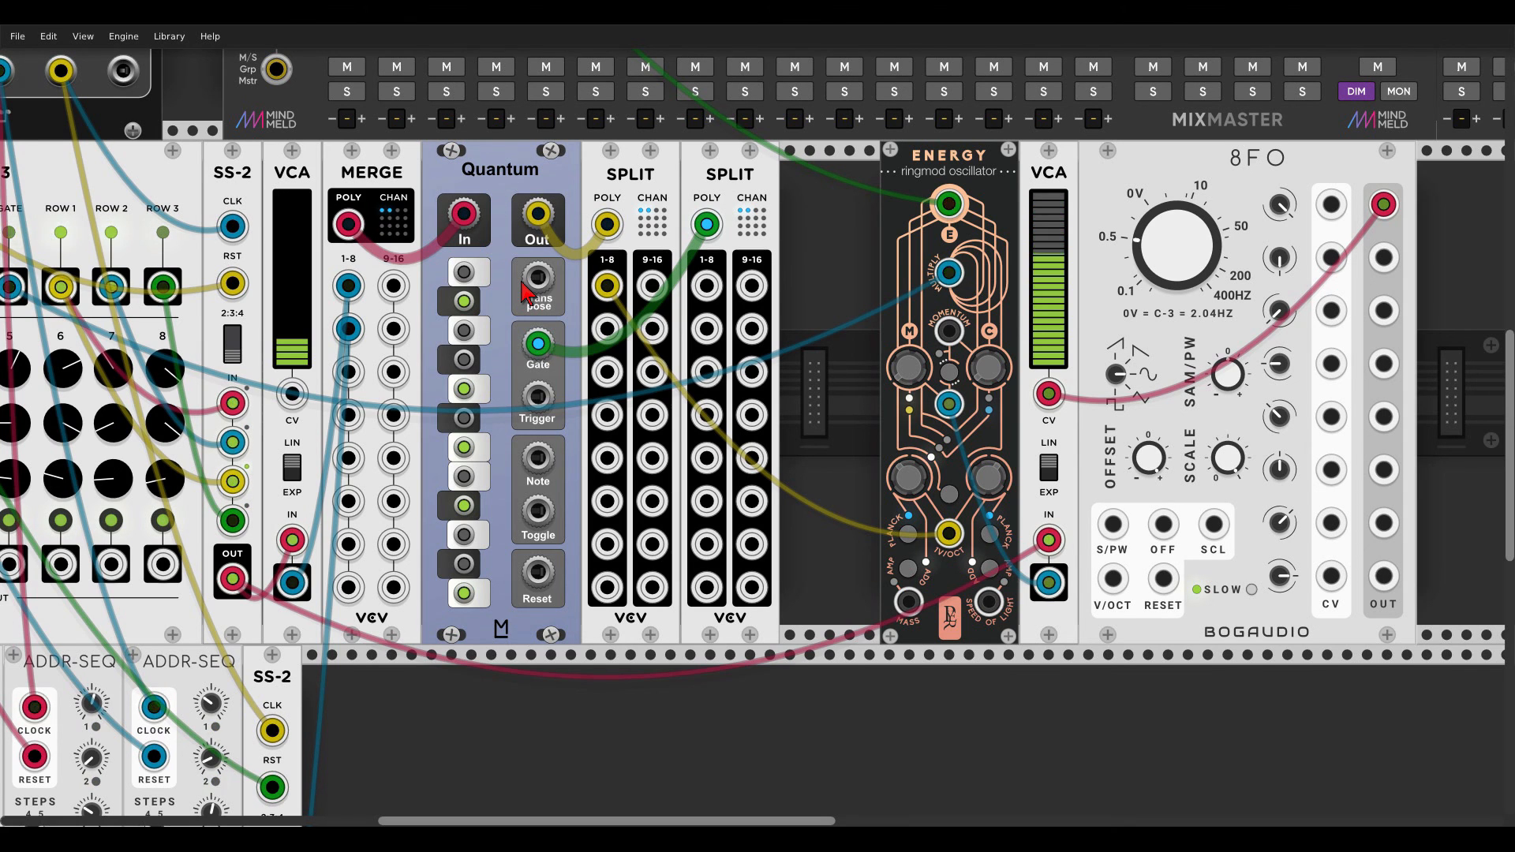
drag(1199, 190, 1119, 189)
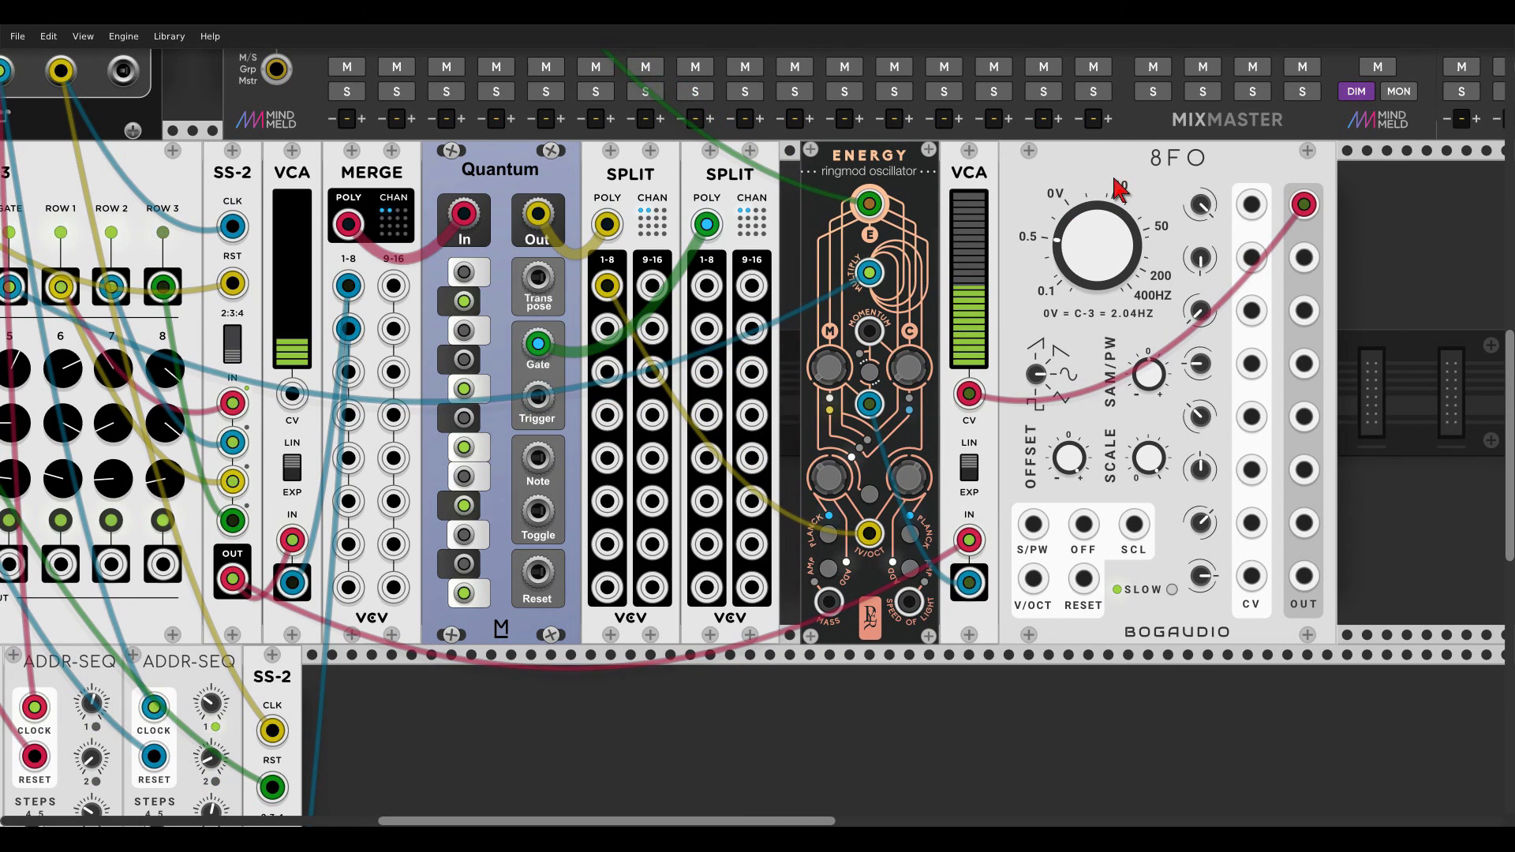
Step: Add a Bogaudio FM-OP beside the second SS-2 in the lower row
scroll(1025, 260, down, 5)
scroll(975, 314, left, 5)
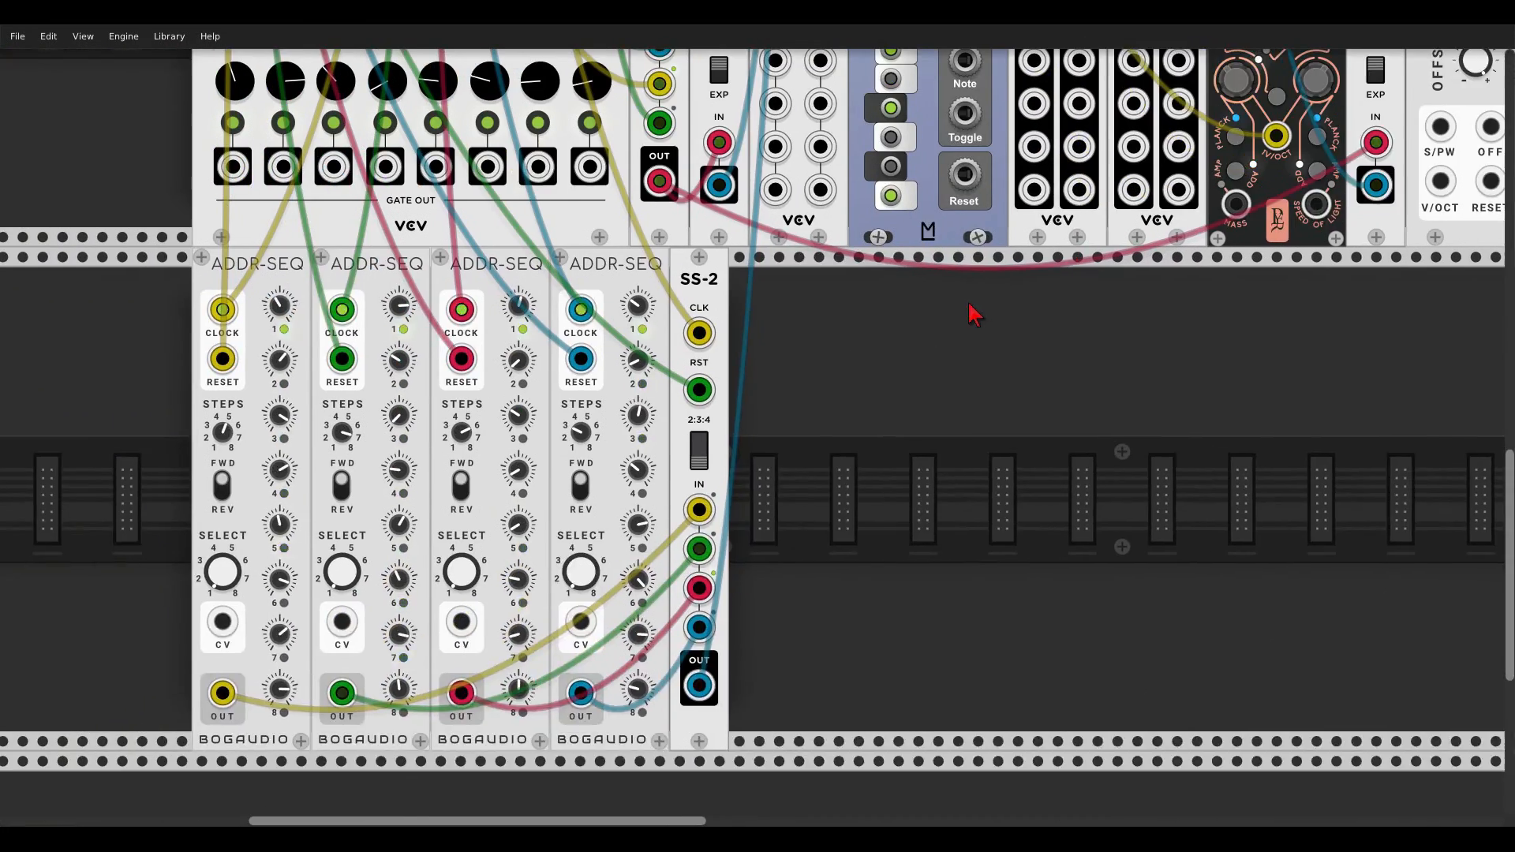
scroll(919, 351, down, 2)
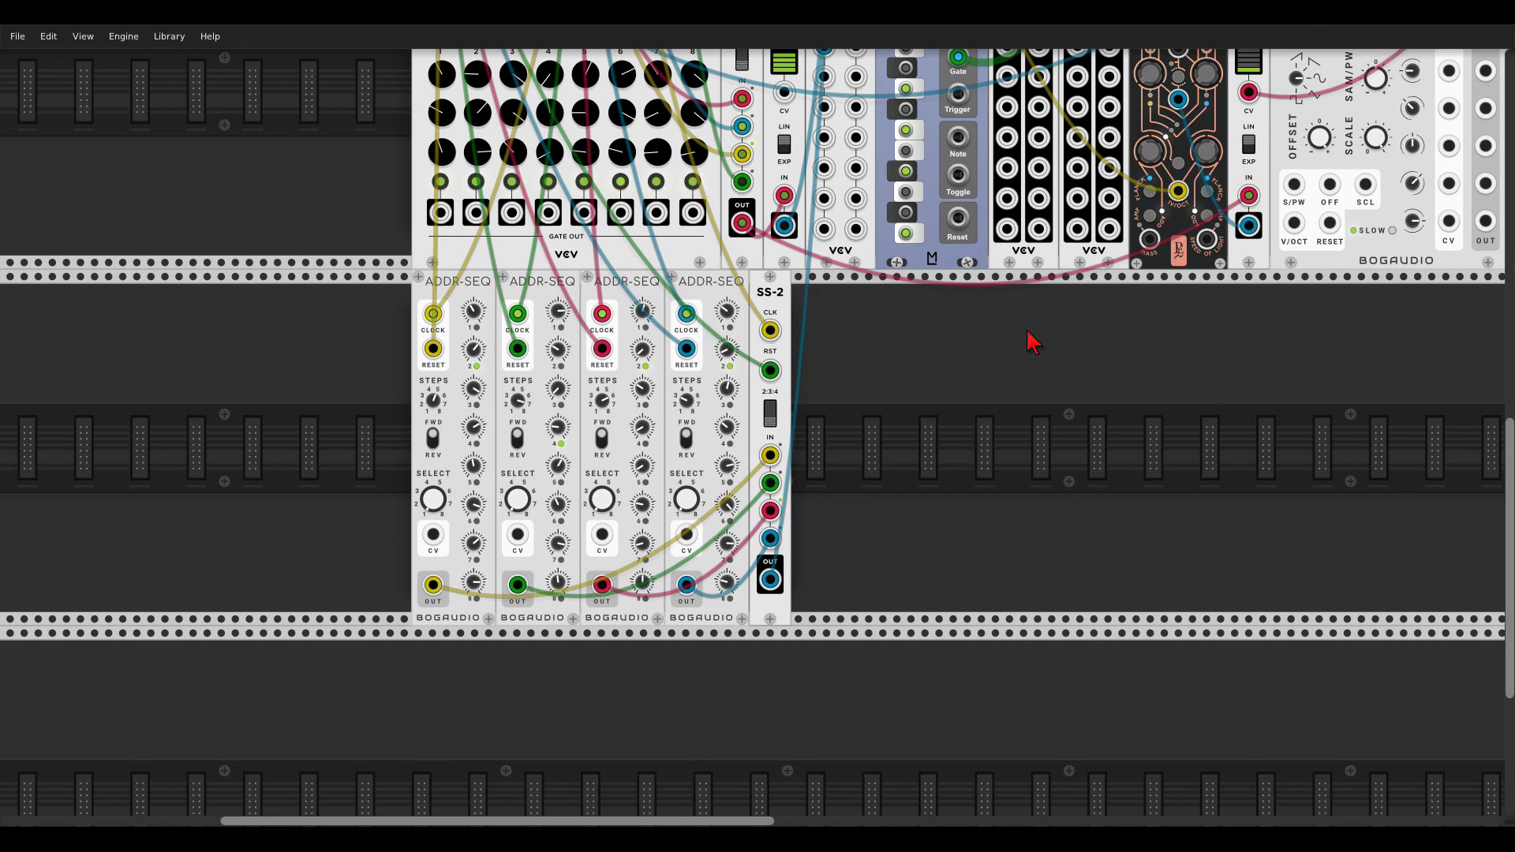
right_click(1026, 412)
text(fm)
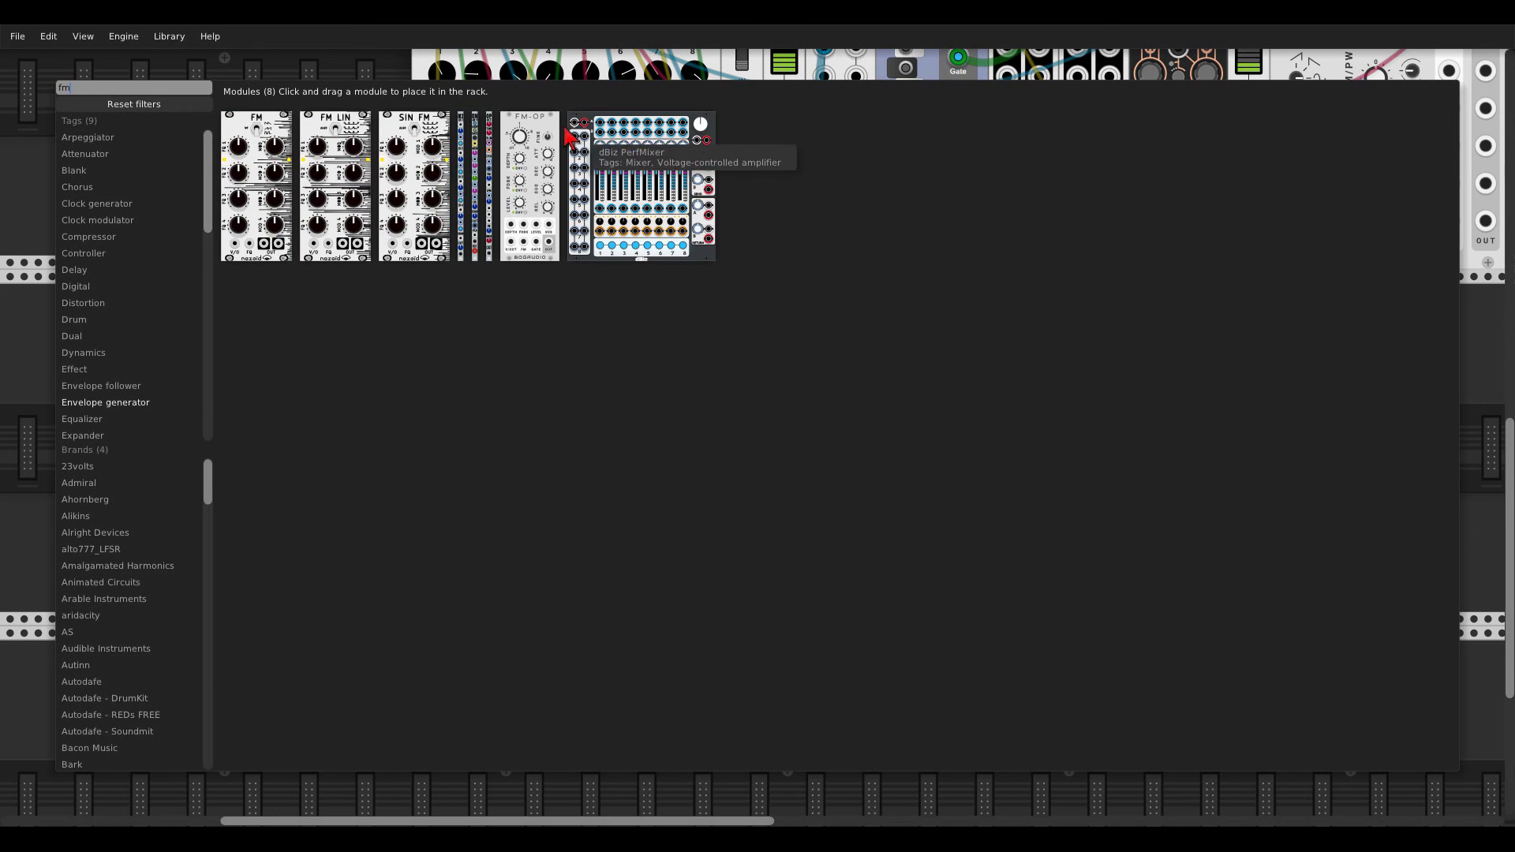
drag(529, 185, 716, 296)
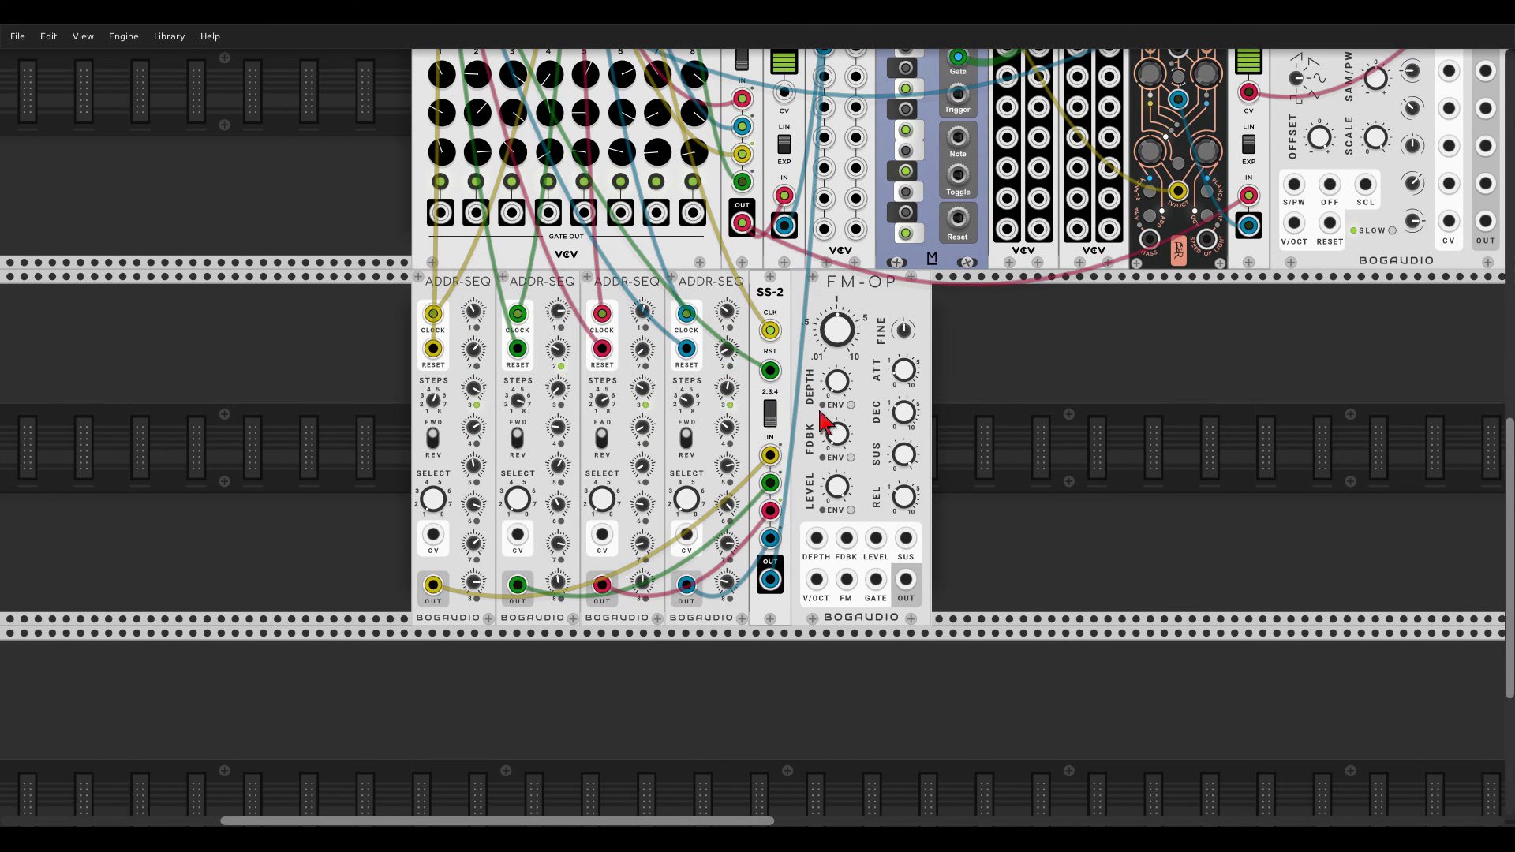
Step: Patch channel 2 of the pitch and gate SPLITs into FM-OP's V/OCT and GATE inputs, and make its level follow the envelope
drag(1076, 287, 923, 450)
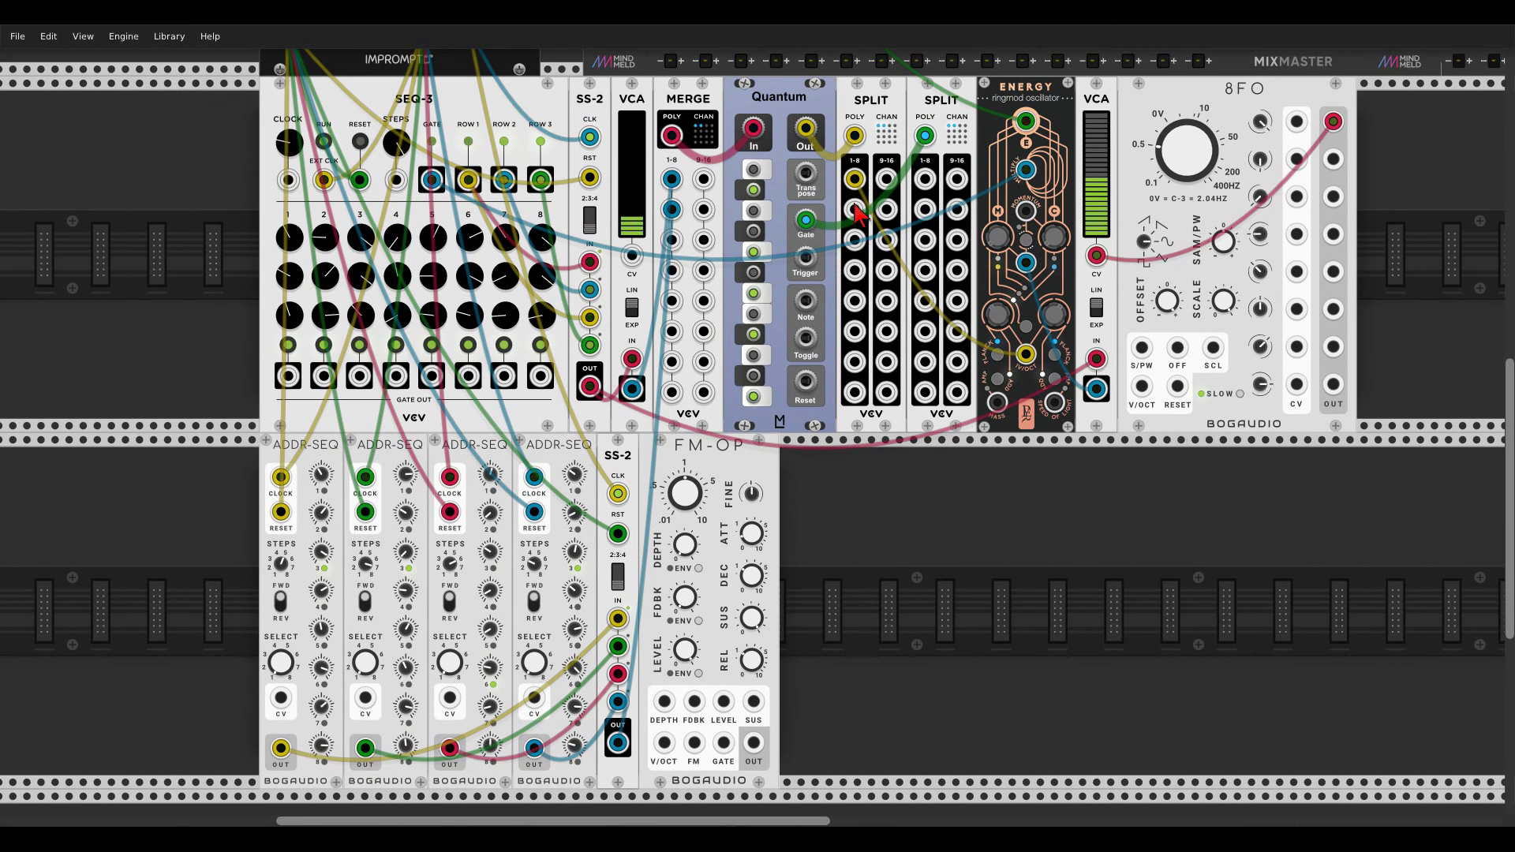
drag(854, 213, 667, 745)
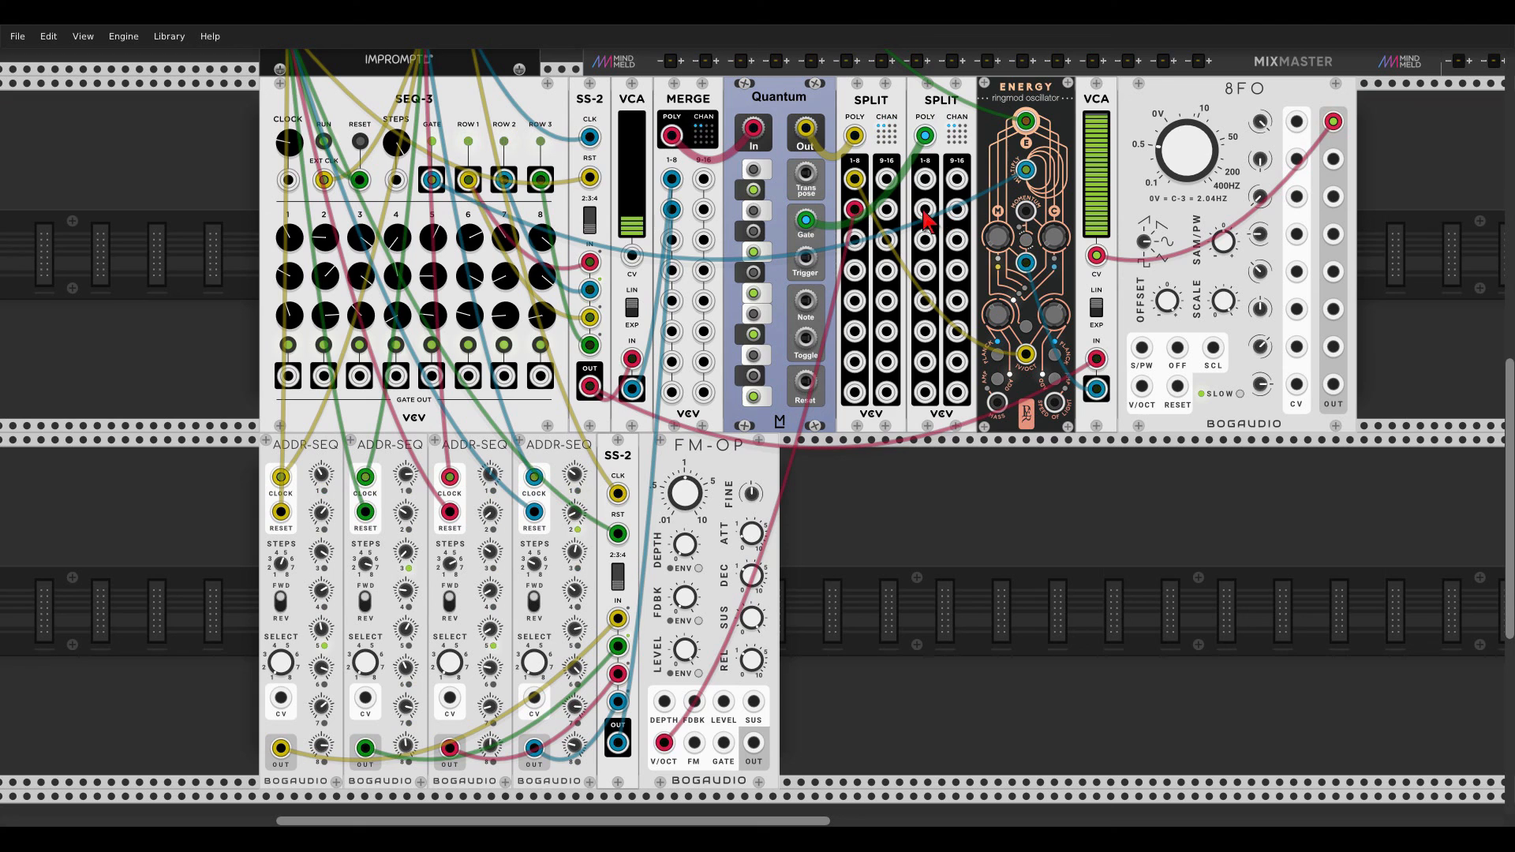
drag(925, 209, 723, 742)
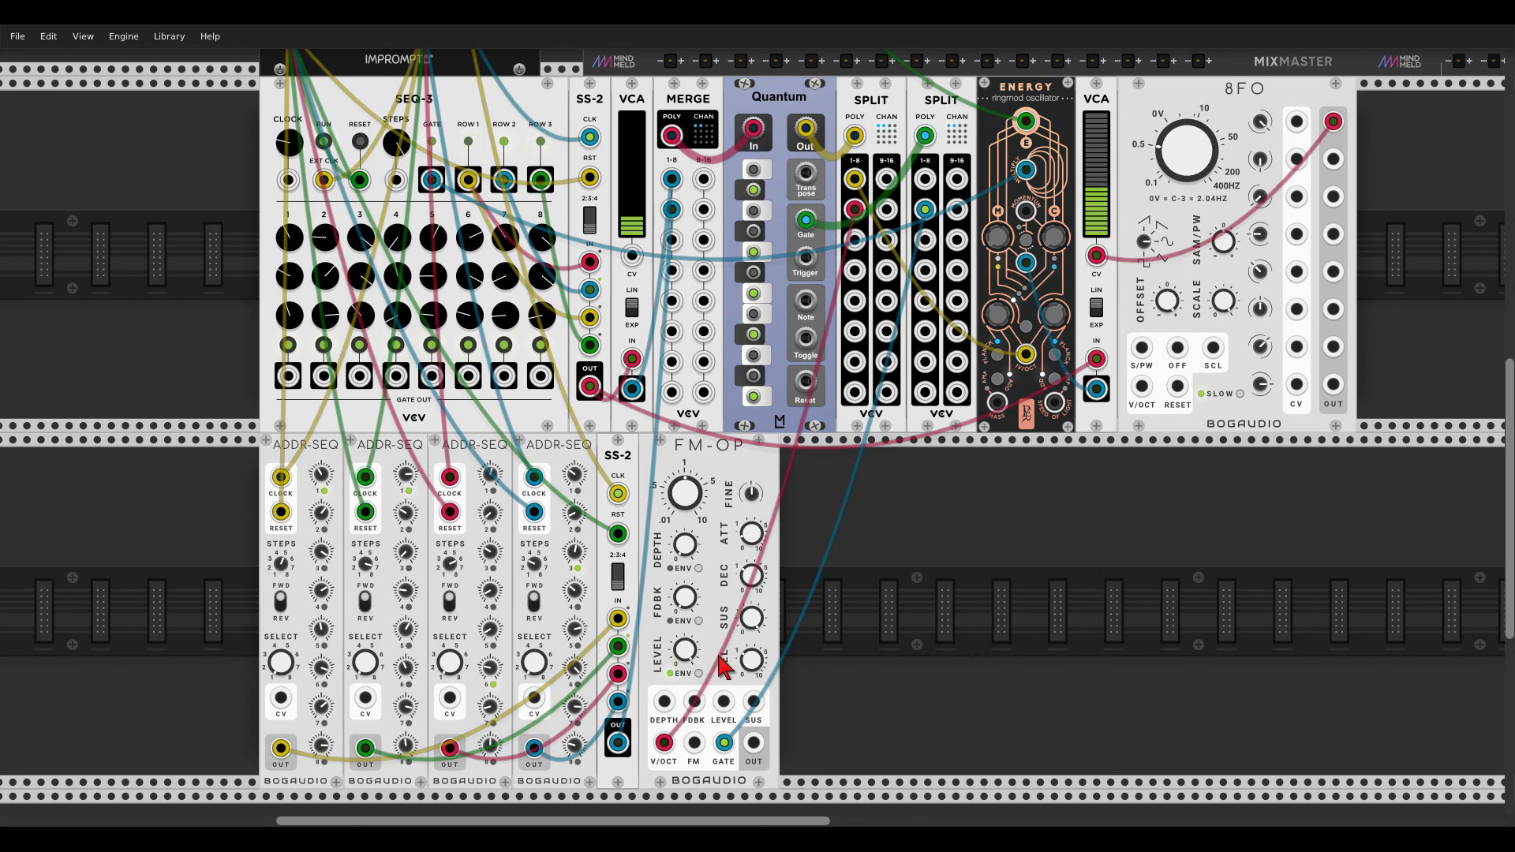
drag(750, 538, 750, 538)
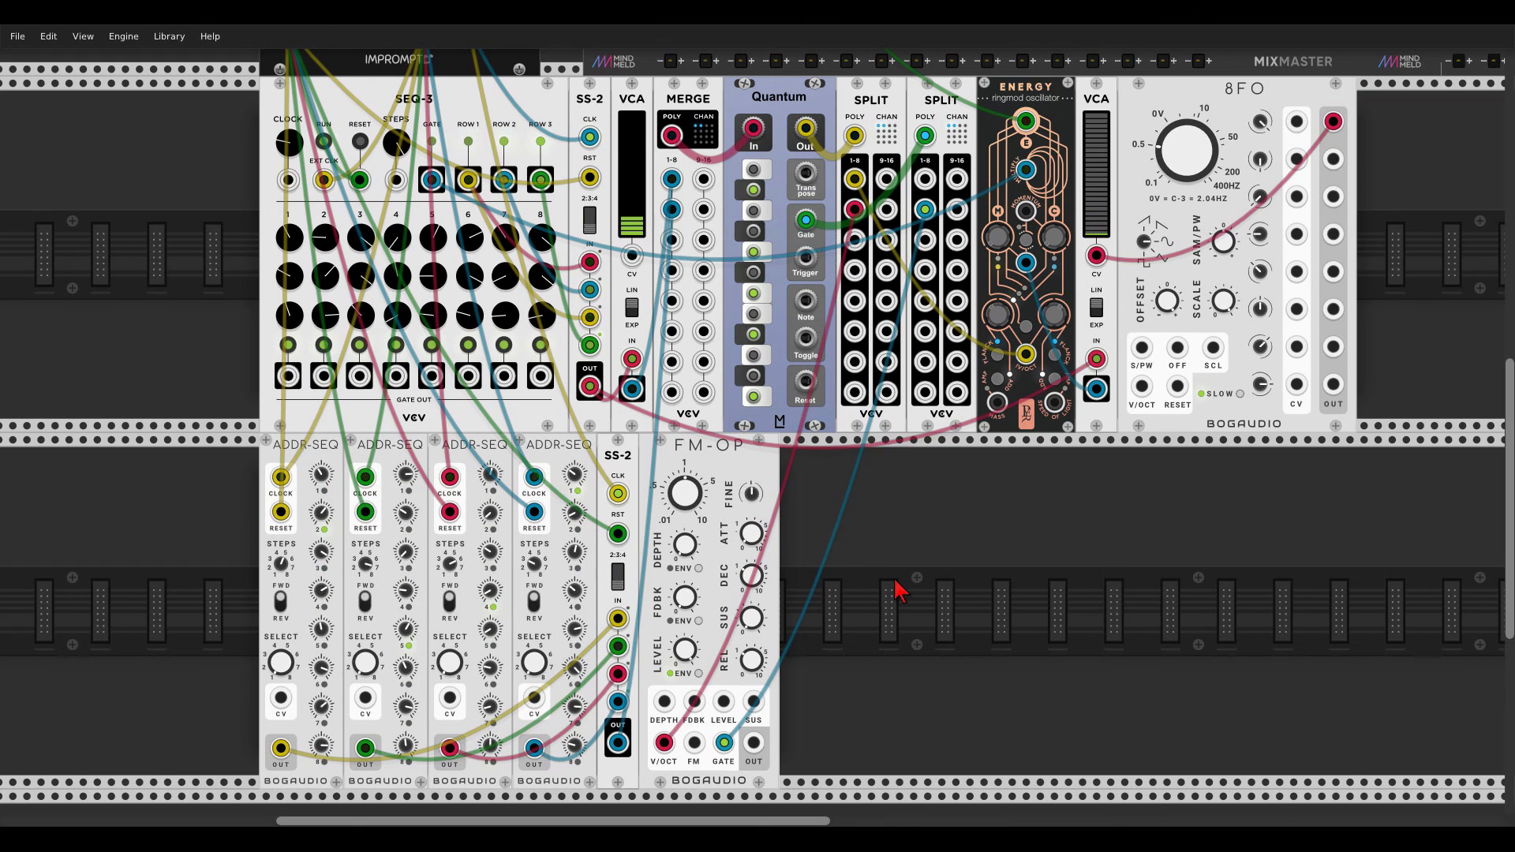
Step: Patch FM-OP's OUT into the left input of the FMOP mixer channel and solo that channel
drag(753, 741, 705, 169)
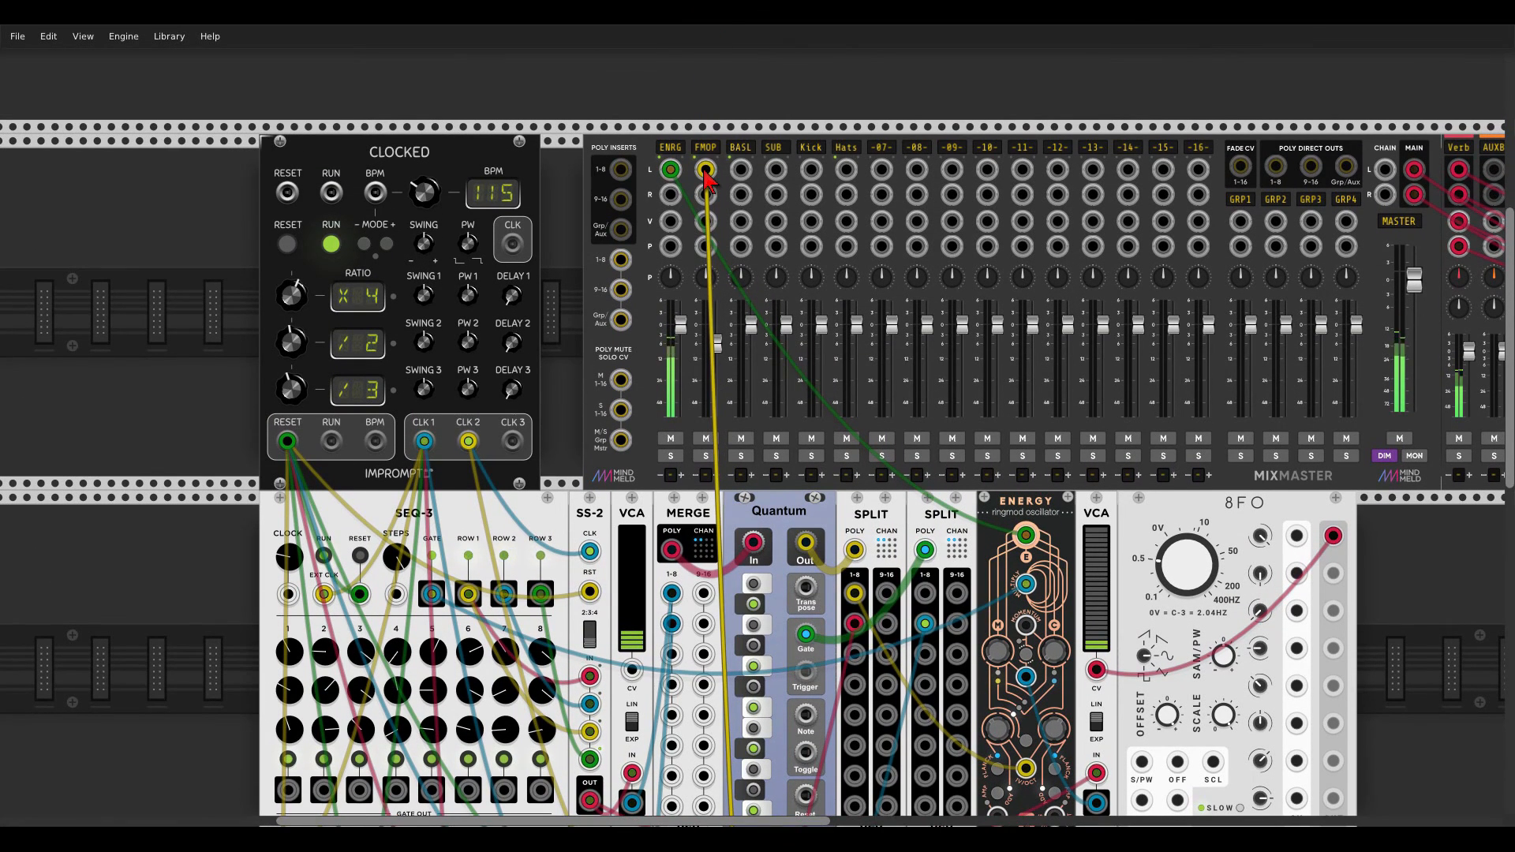
click(705, 457)
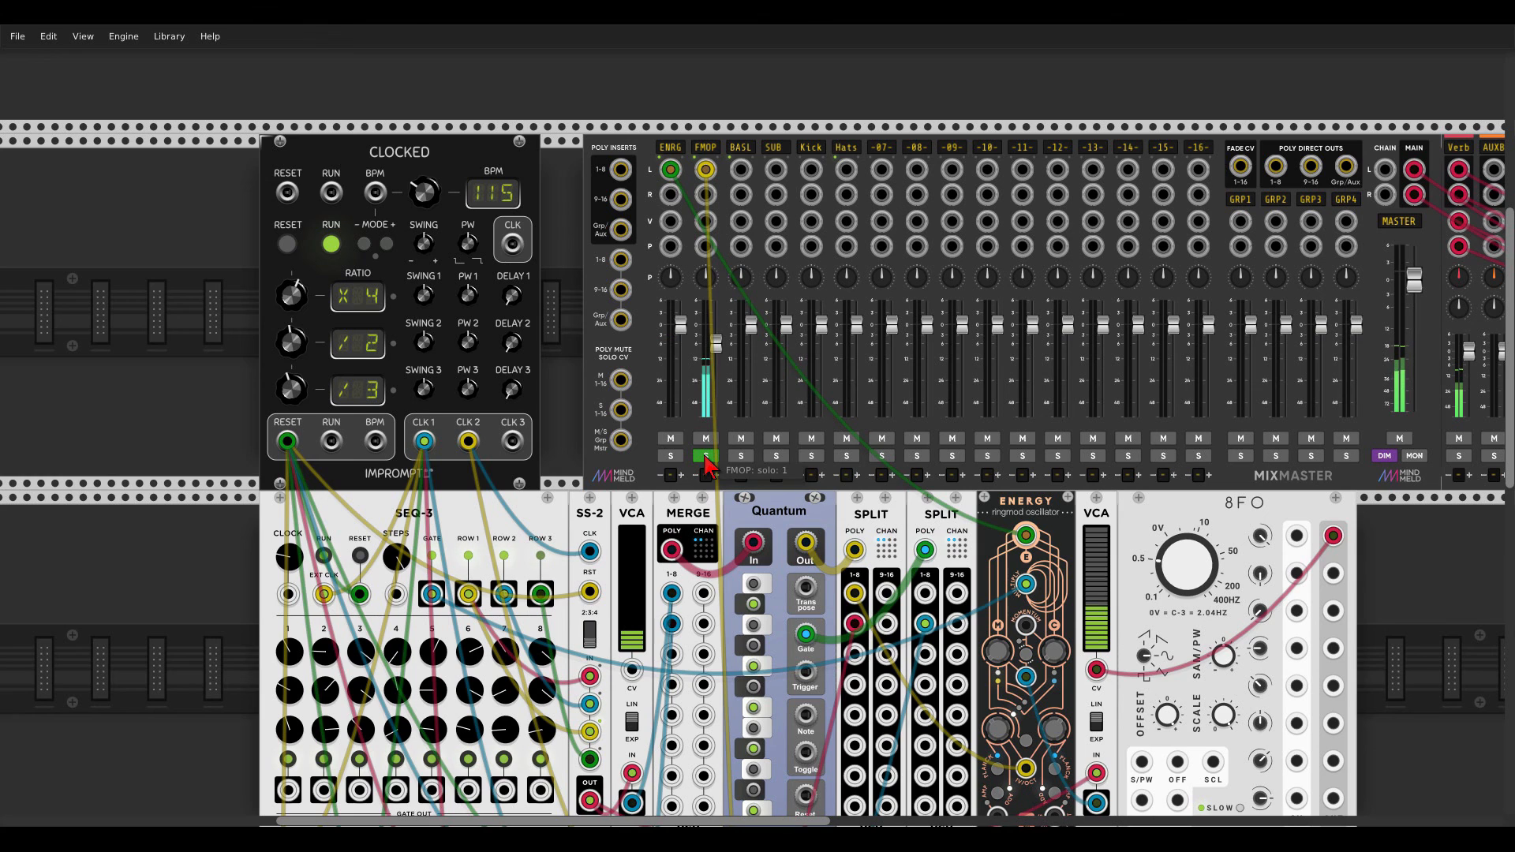
Step: Shift FM-OP away from the second SS-2 and place a duplicate FM-OP in the gap
scroll(705, 466, down, 10)
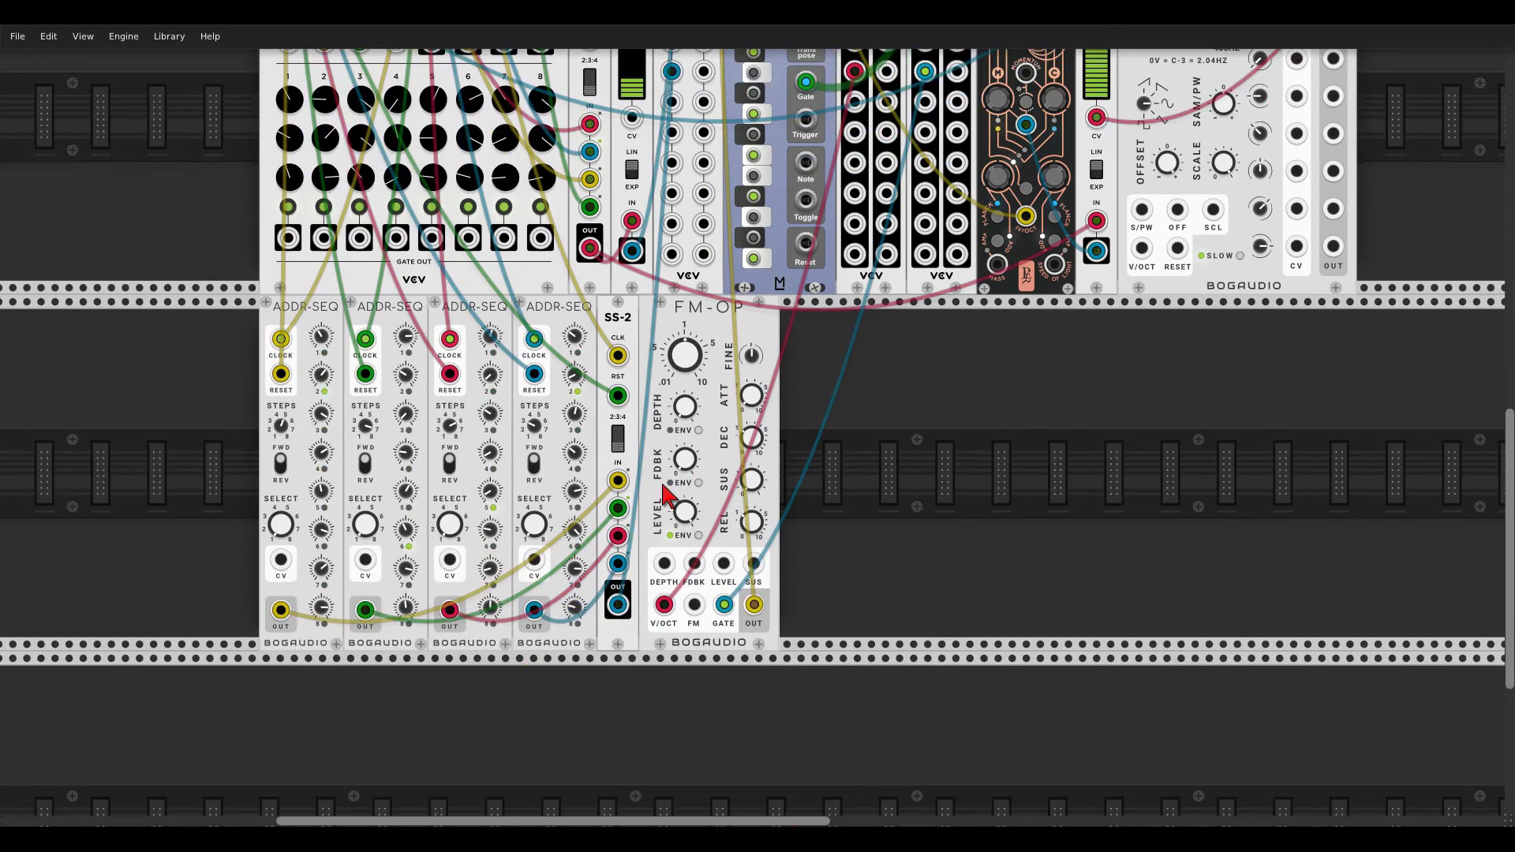
ctrl+scroll(850, 444, up, 2)
drag(886, 426, 932, 420)
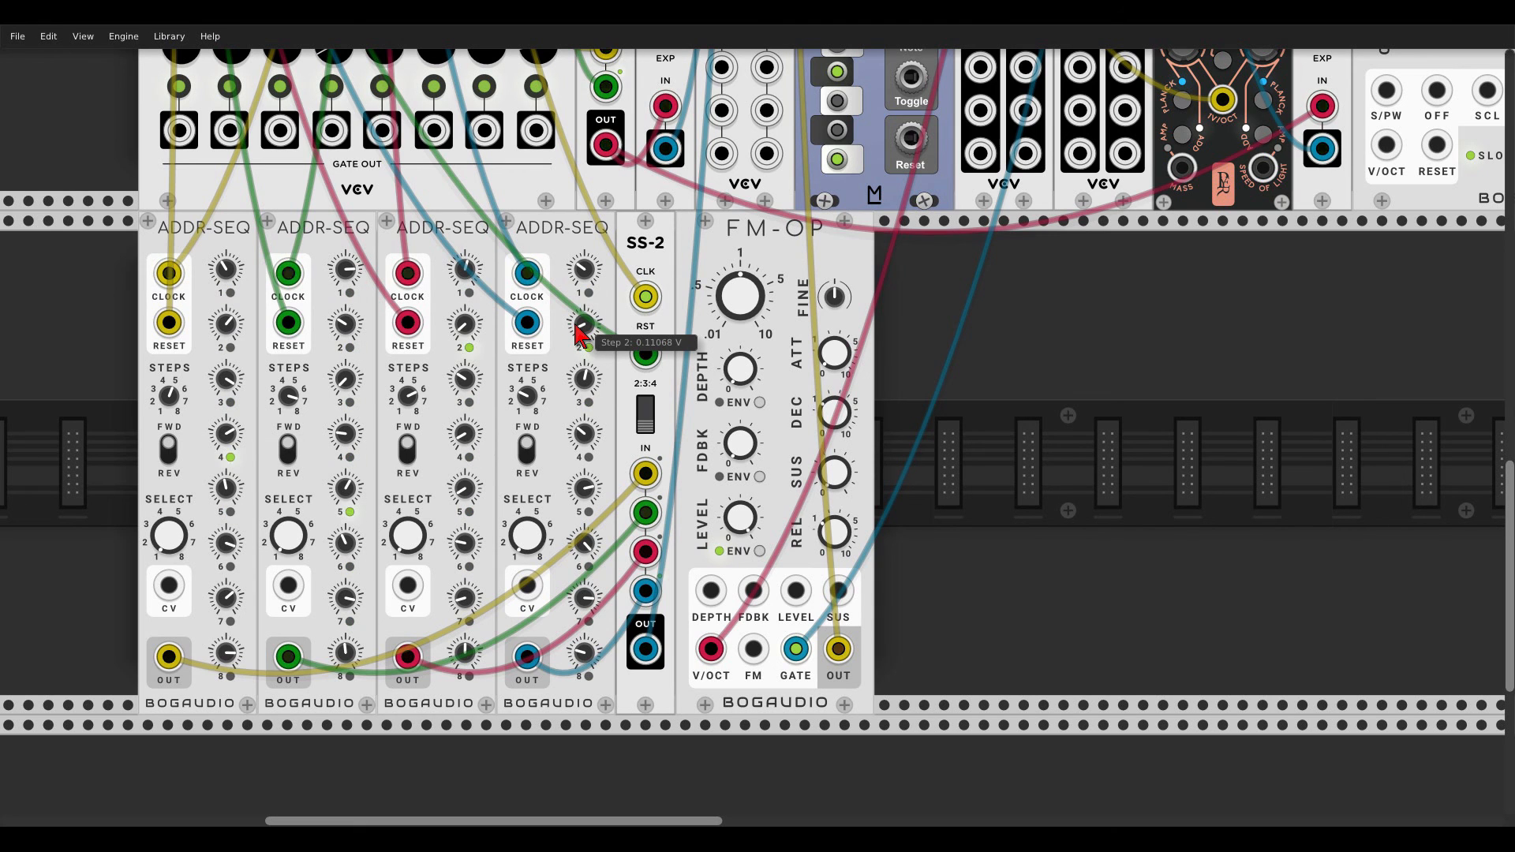
drag(735, 250, 949, 270)
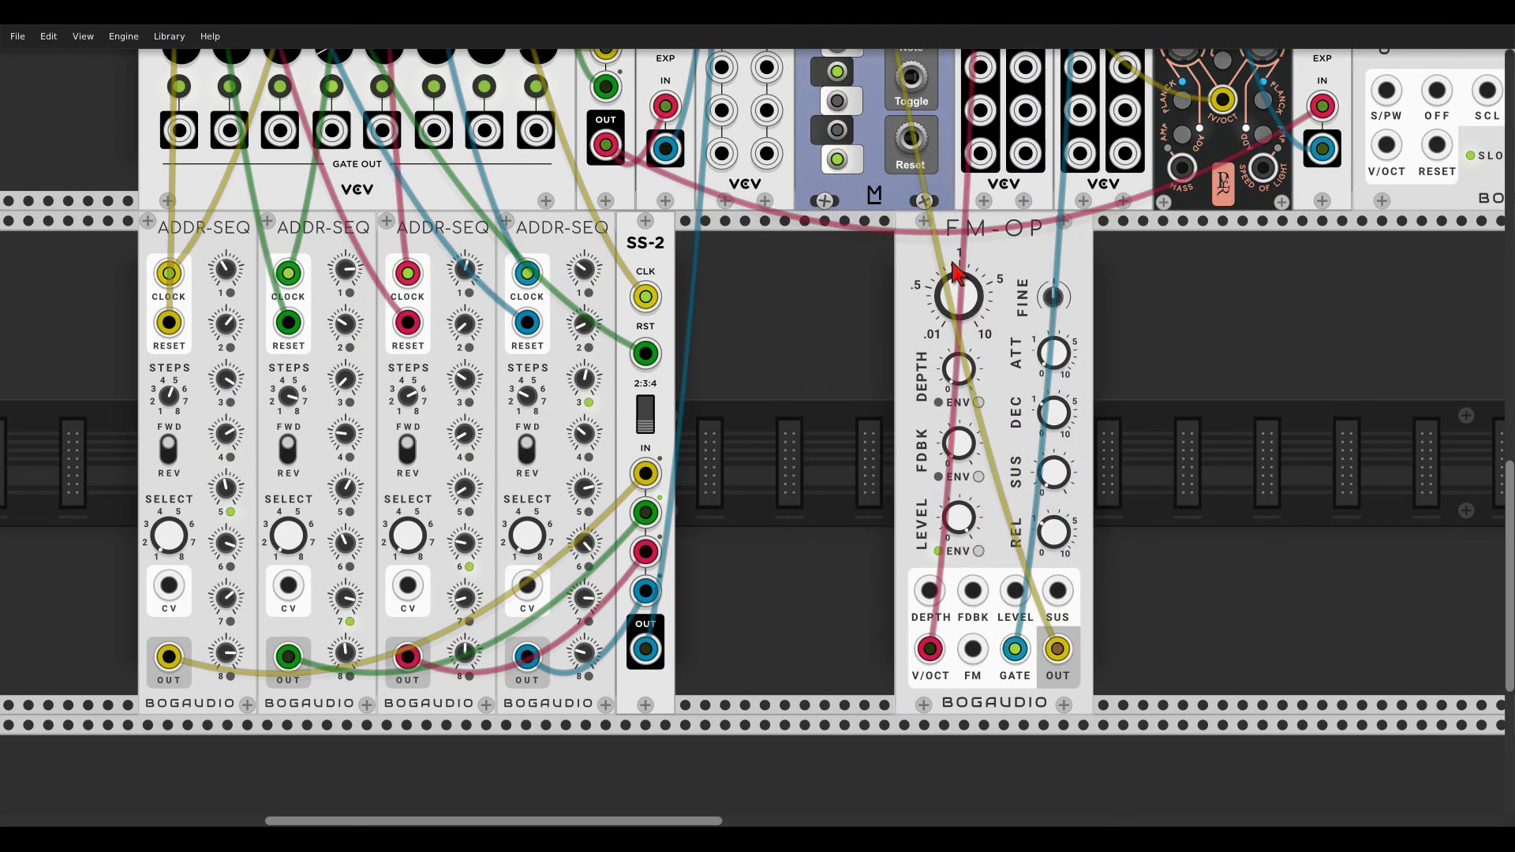
key(ctrl+d)
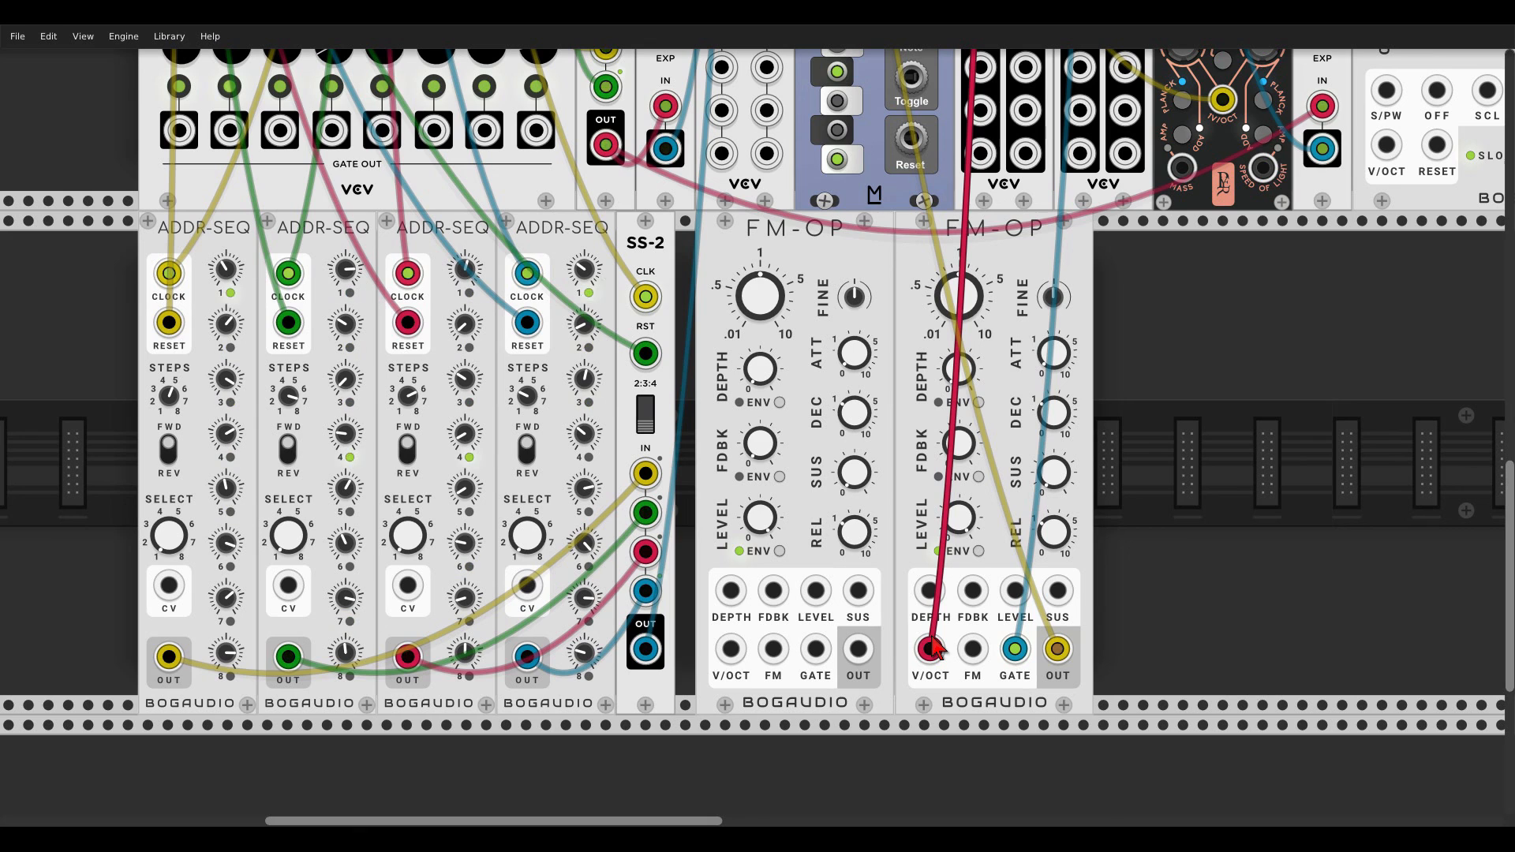
Step: Feed the original FM-OP's pitch signal to the duplicate's V/OCT, and patch the duplicate's OUT into the original's FM input
drag(933, 649, 731, 649)
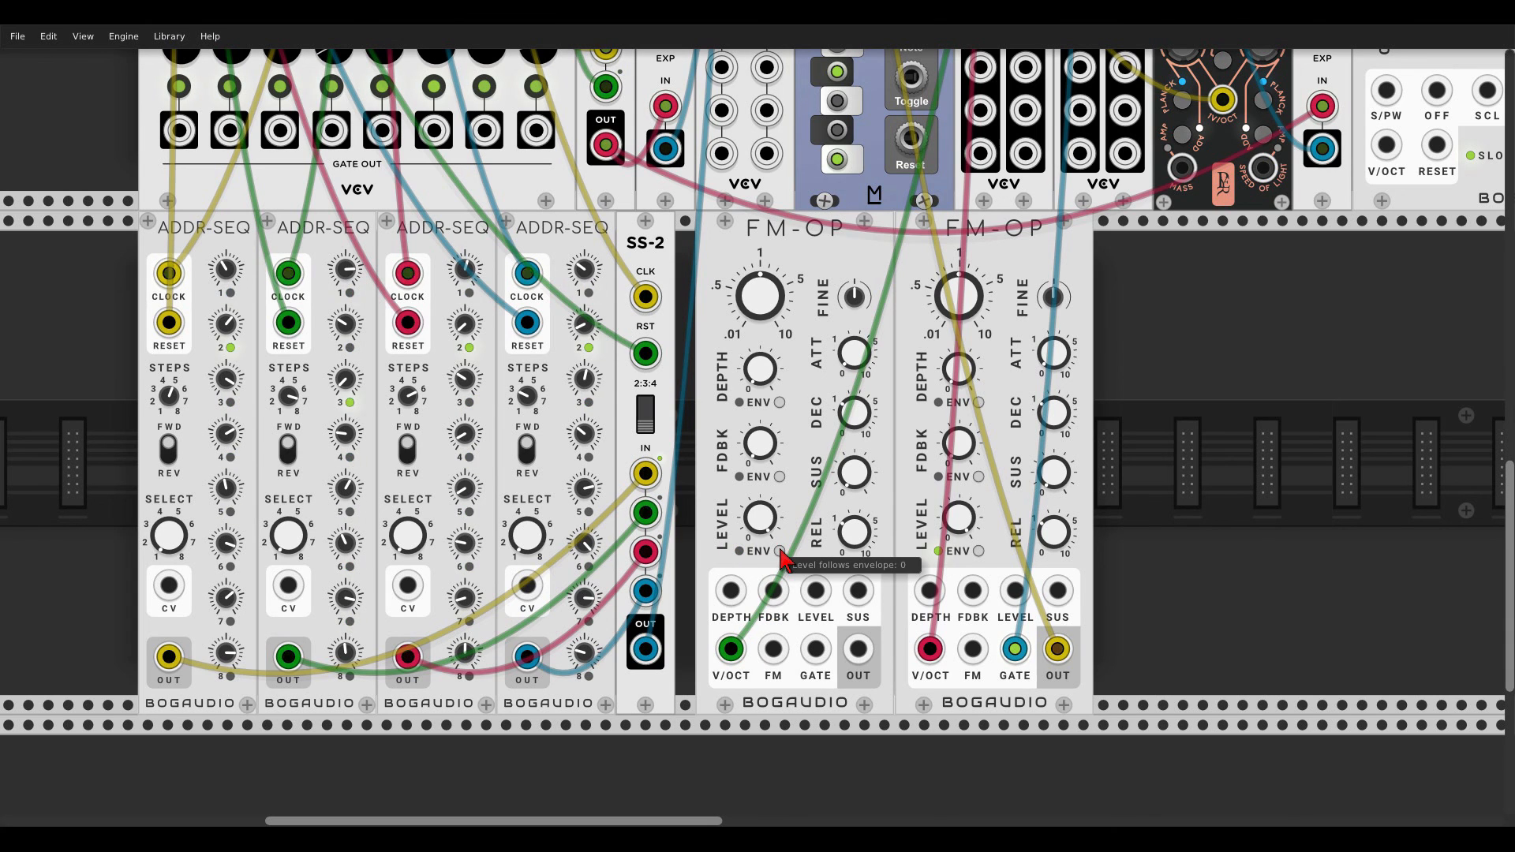
drag(857, 649, 972, 649)
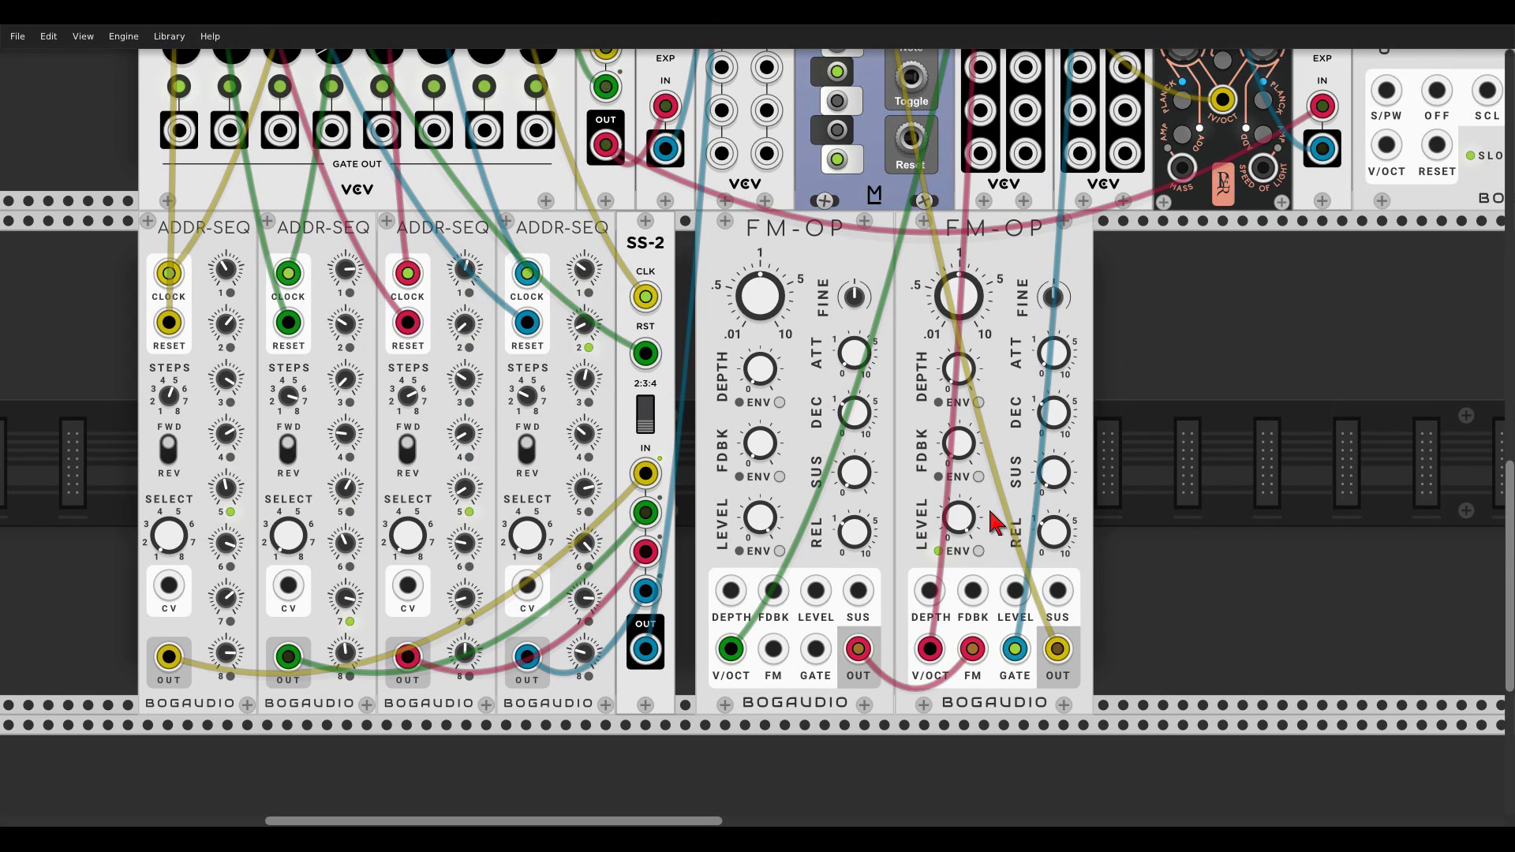
Step: Set the duplicate FM-OP's frequency ratio to 2 and try out the original FM-OP's FM depth and feedback
right_click(762, 295)
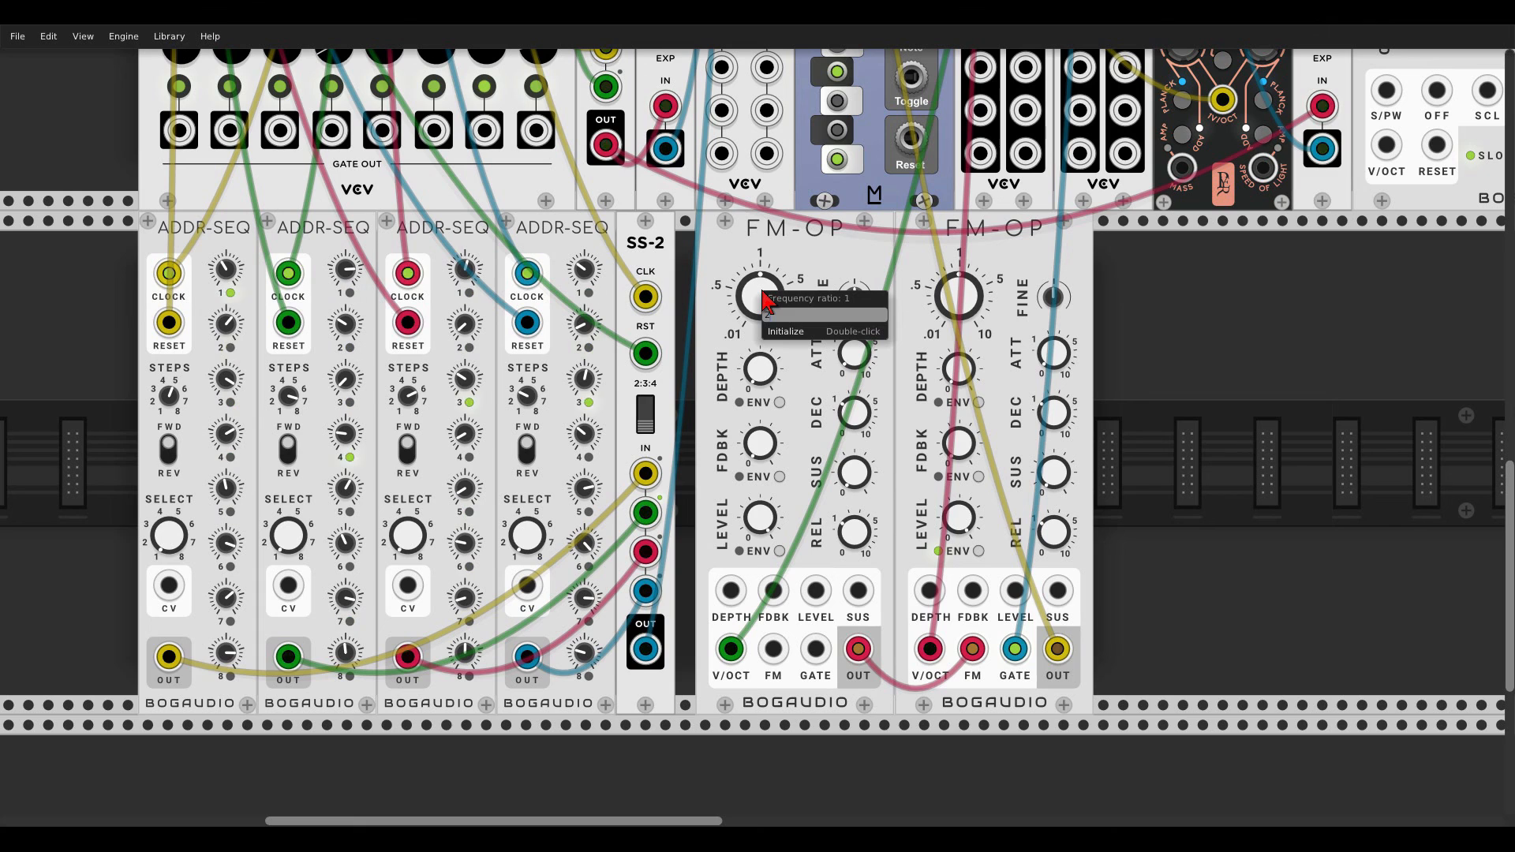
text(2)
key(Return)
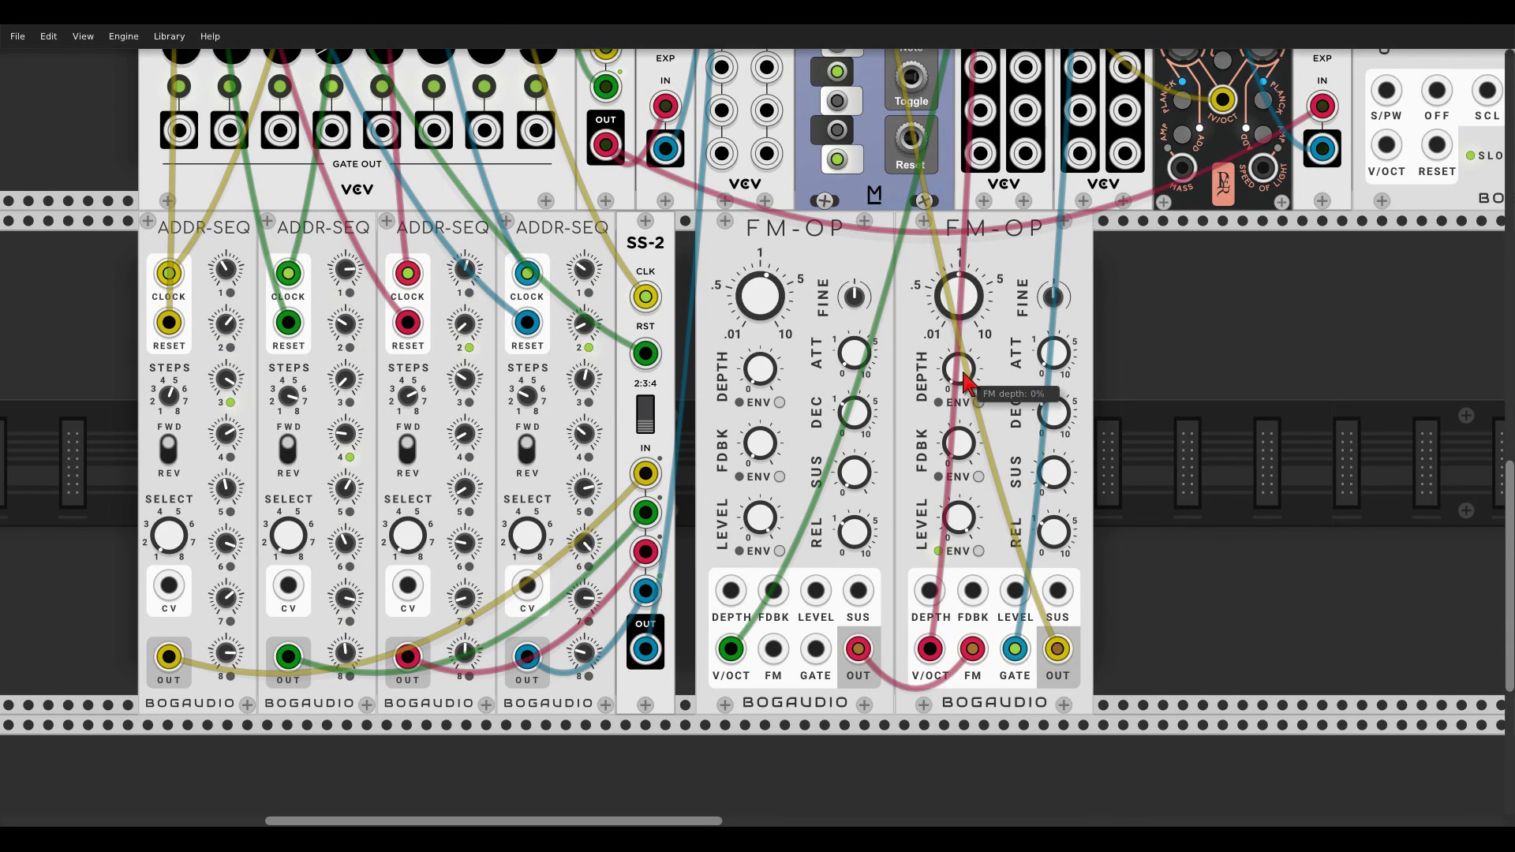
drag(969, 383, 969, 369)
drag(959, 443, 958, 430)
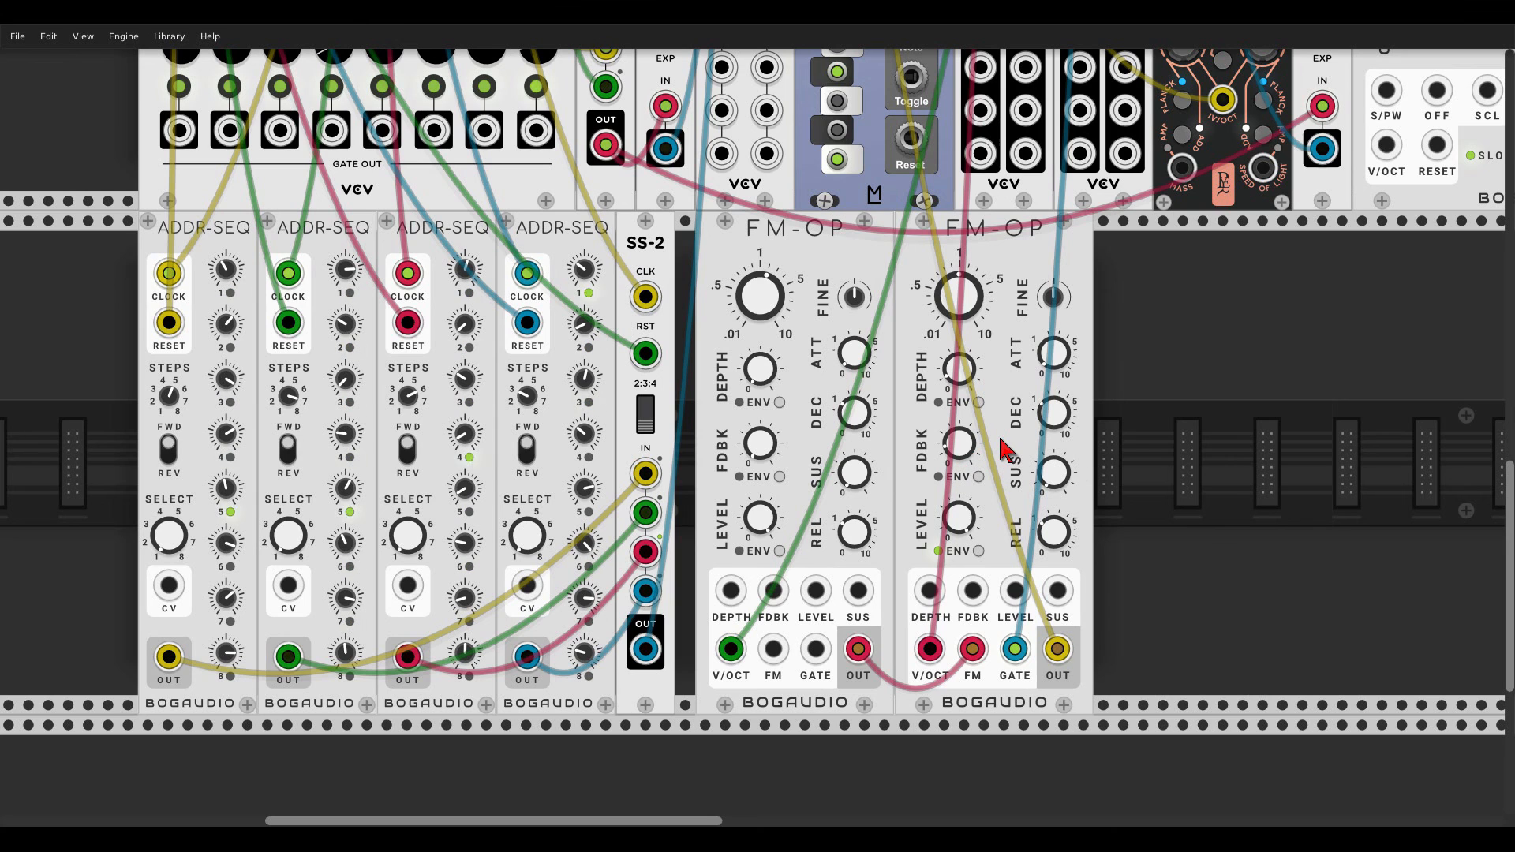
Step: Patch 8FO's third output into the original FM-OP's DEPTH input and its sixth output into the FDBK input
scroll(923, 359, down, 3)
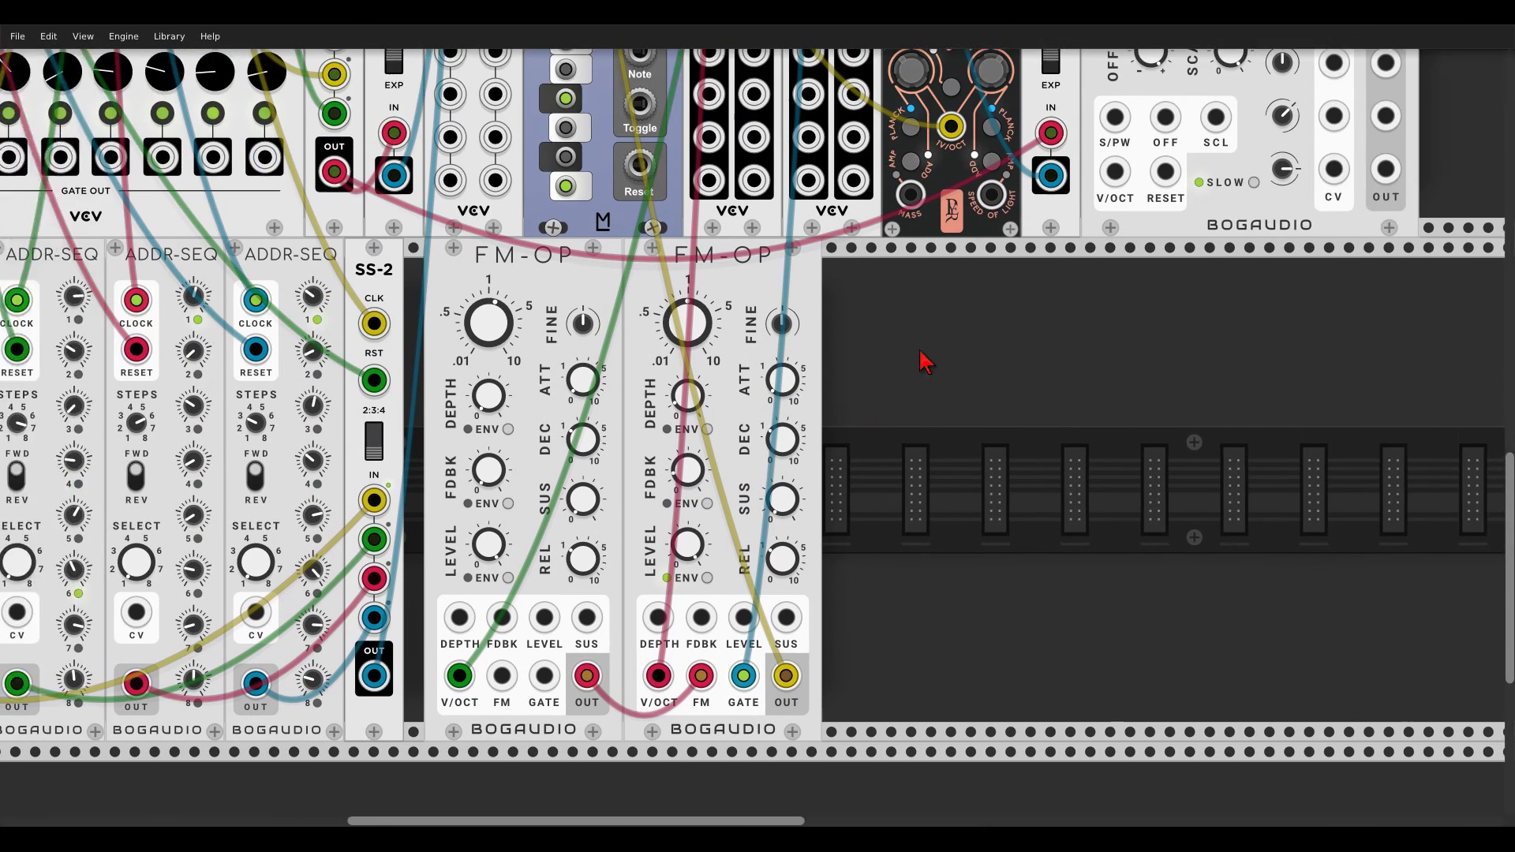
scroll(1075, 379, down, 2)
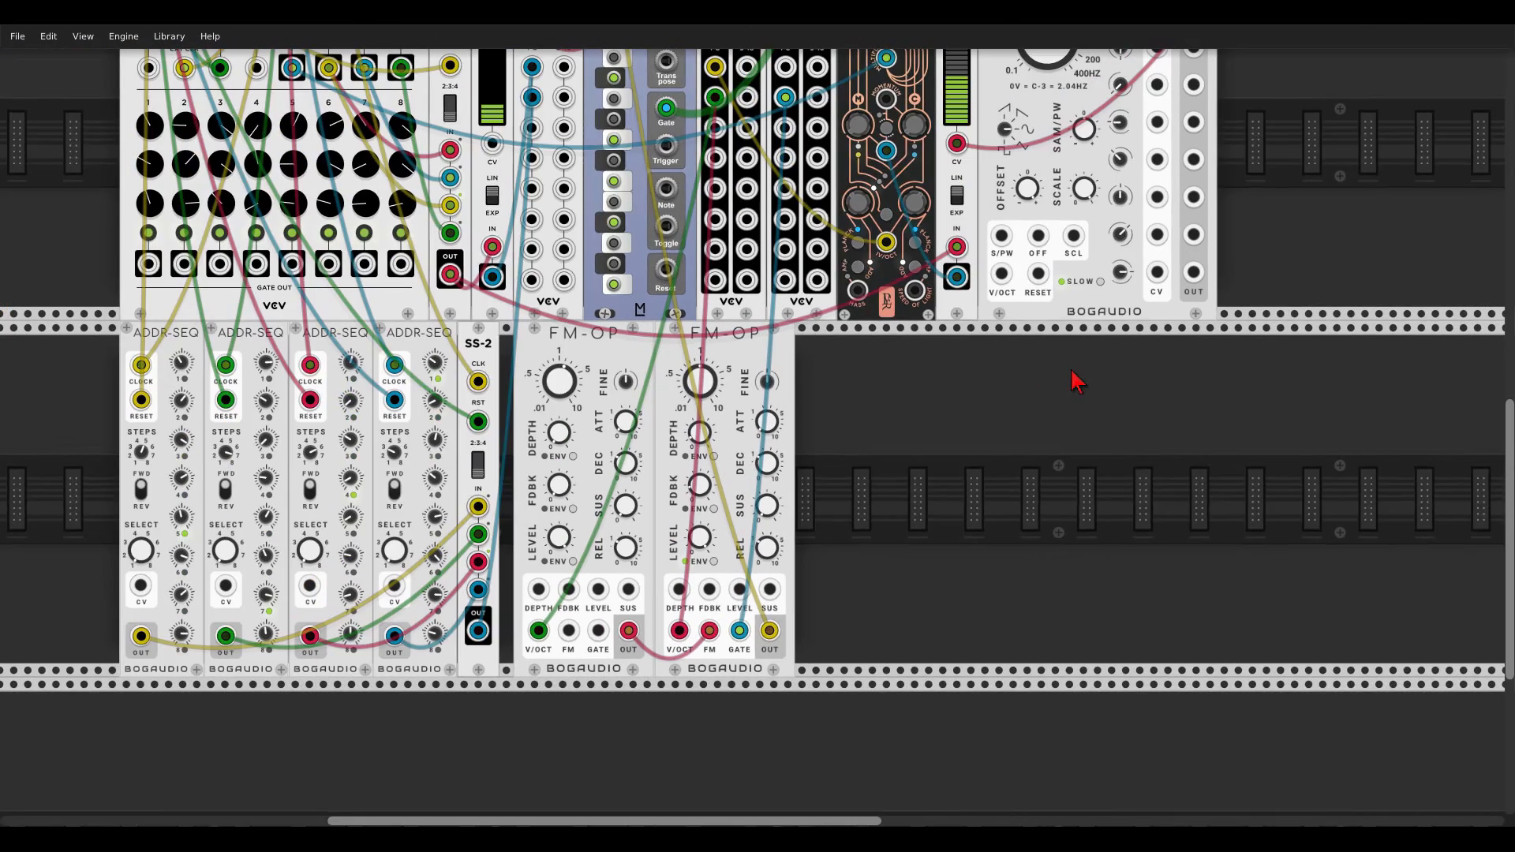
scroll(1042, 437, up, 3)
drag(1153, 143, 1151, 258)
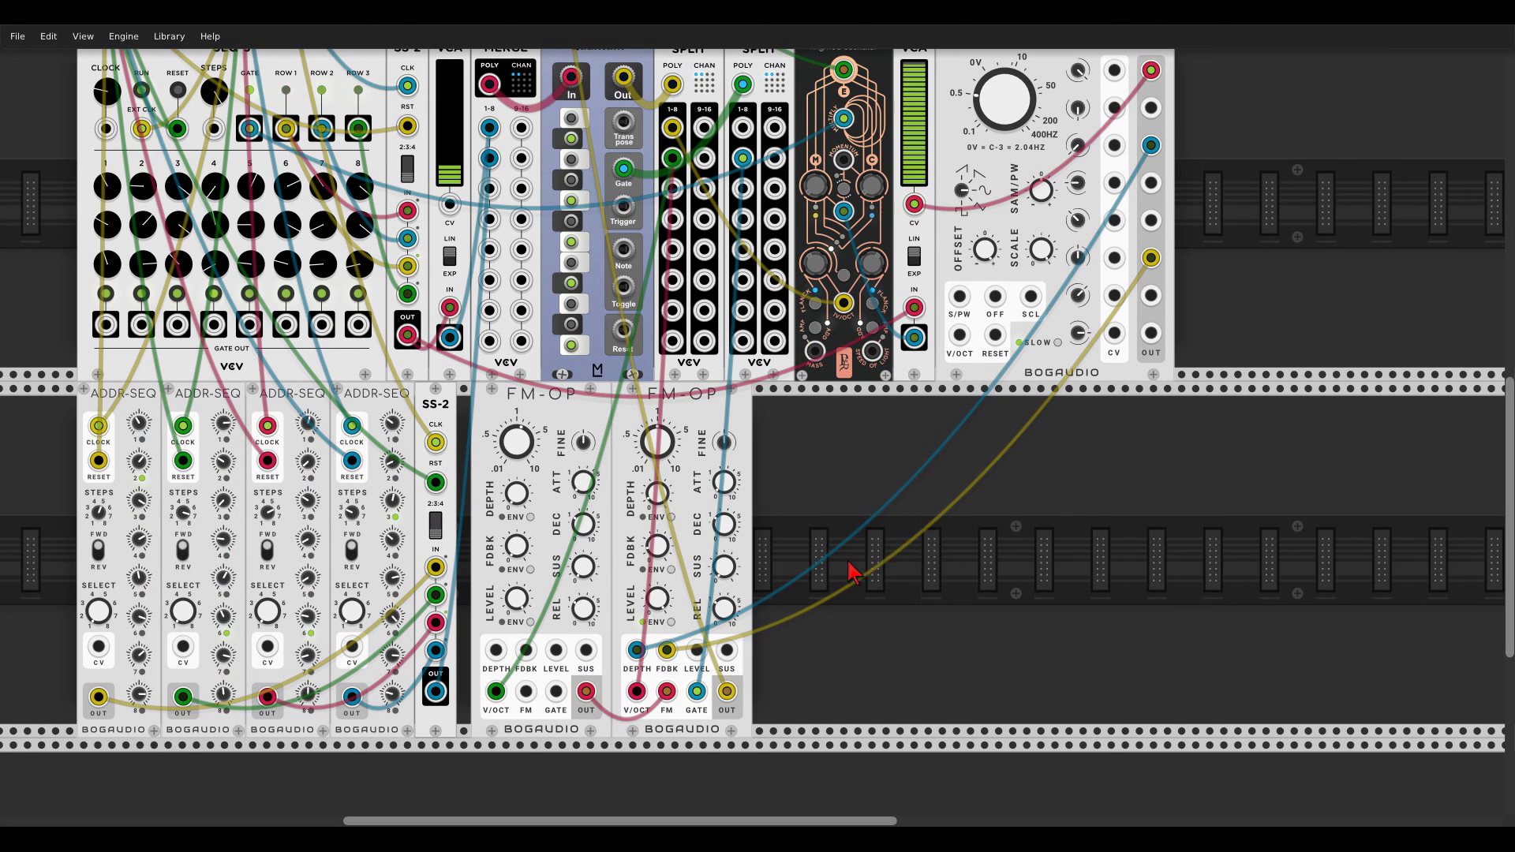
Step: Take the FMOP mixer channel out of solo and raise its fader slightly
scroll(797, 499, up, 4)
scroll(801, 501, up, 7)
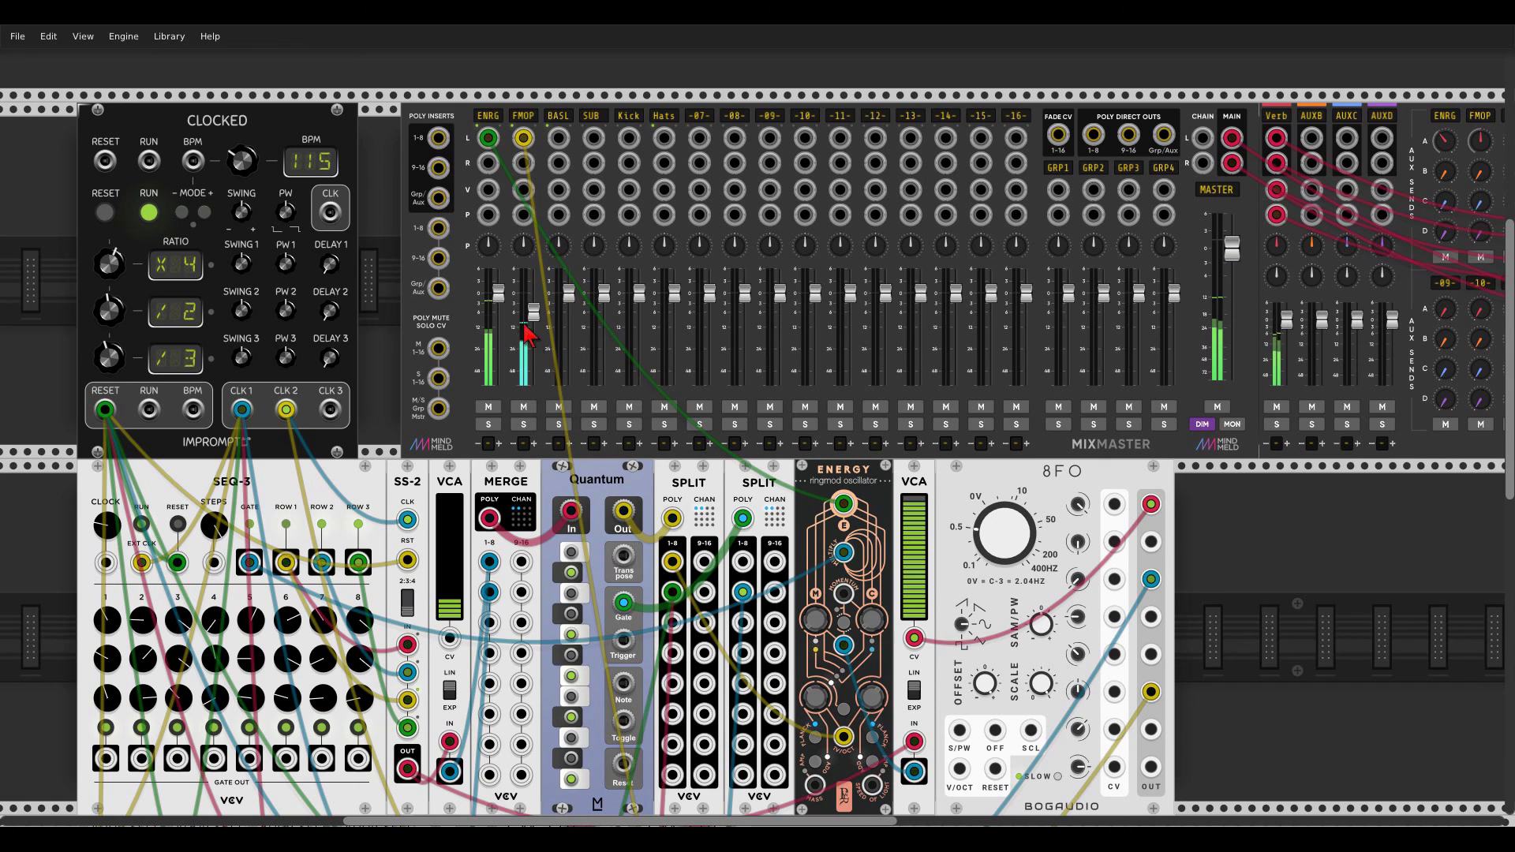
drag(535, 314, 534, 310)
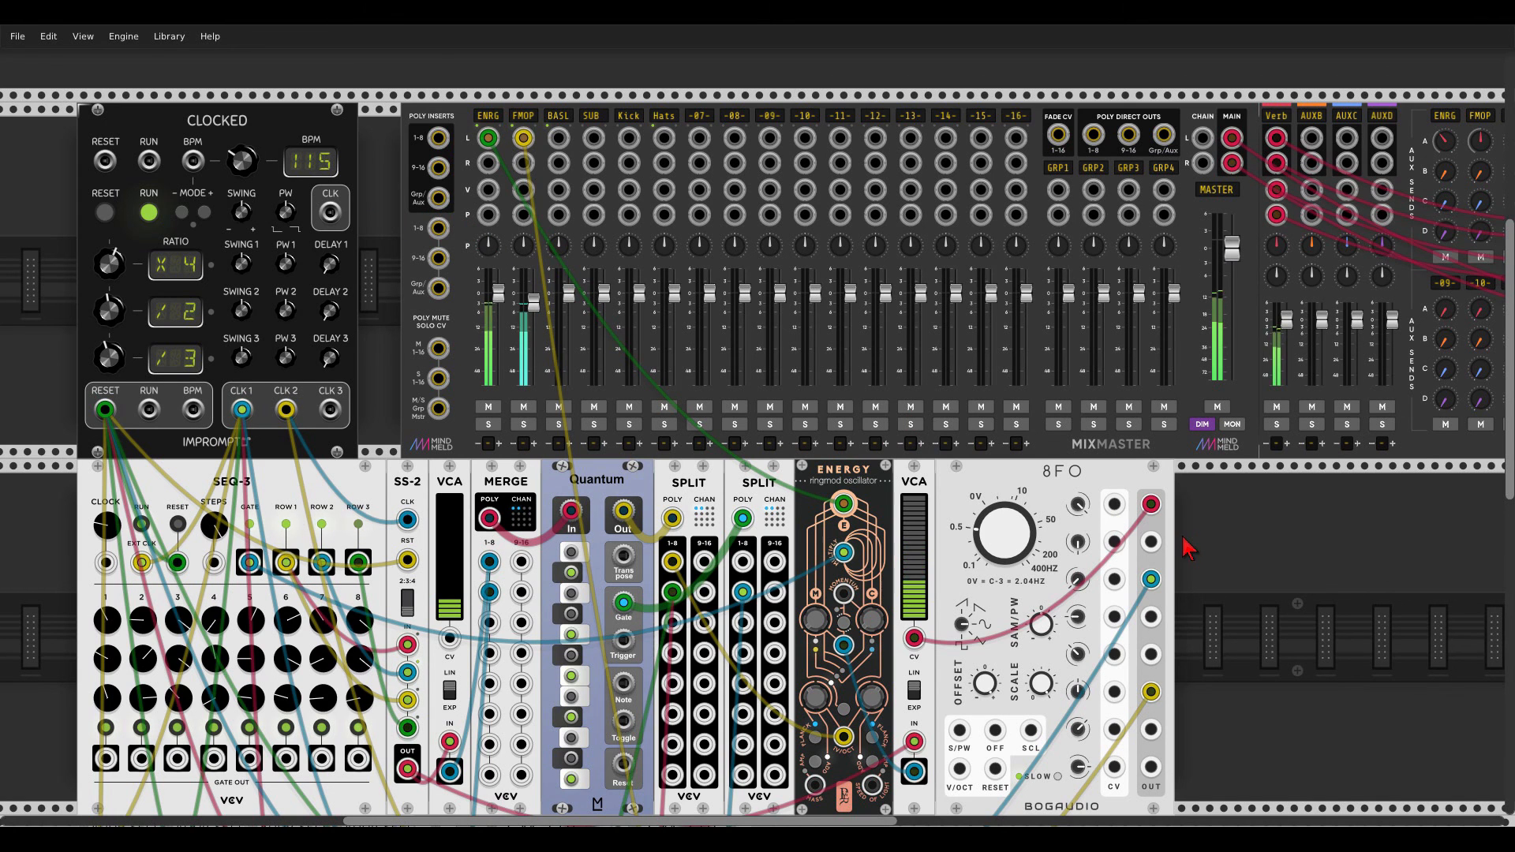
Step: Move both FM-OPs flush against the second SS-2
scroll(1112, 521, down, 5)
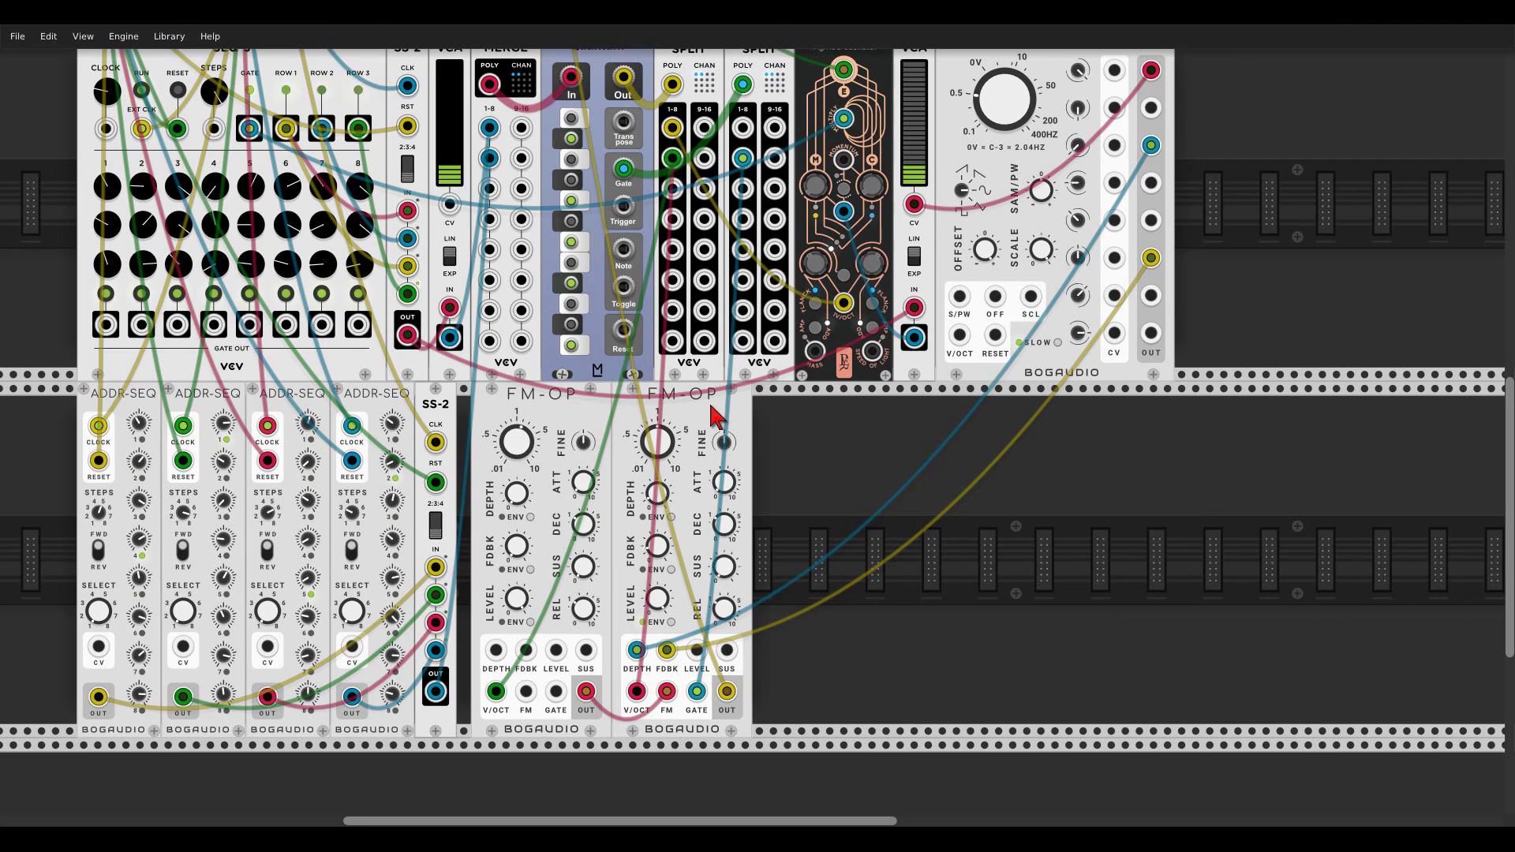
drag(708, 400, 694, 400)
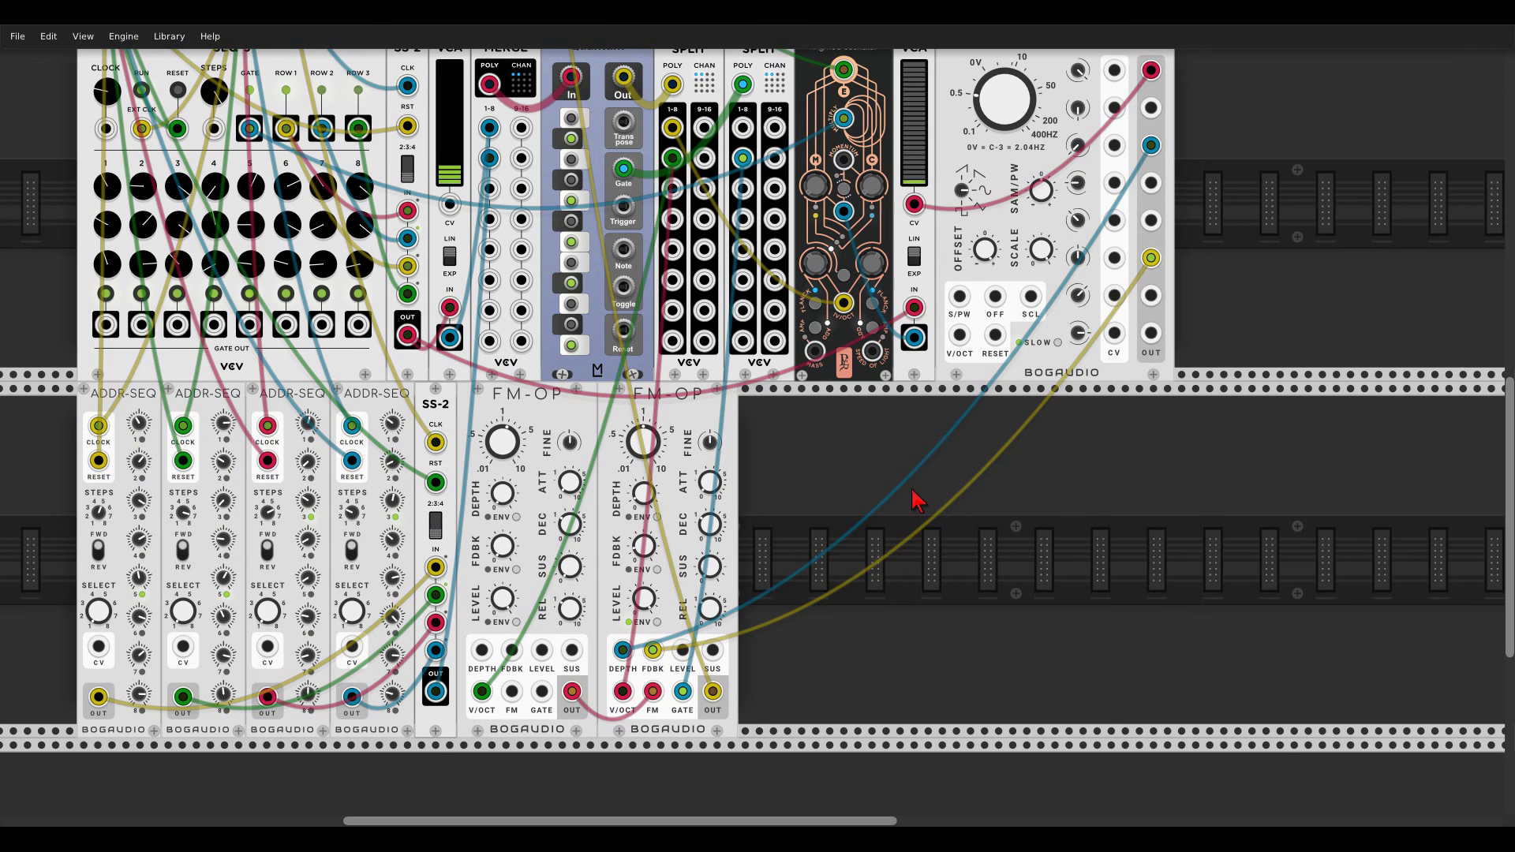
scroll(911, 489, up, 1)
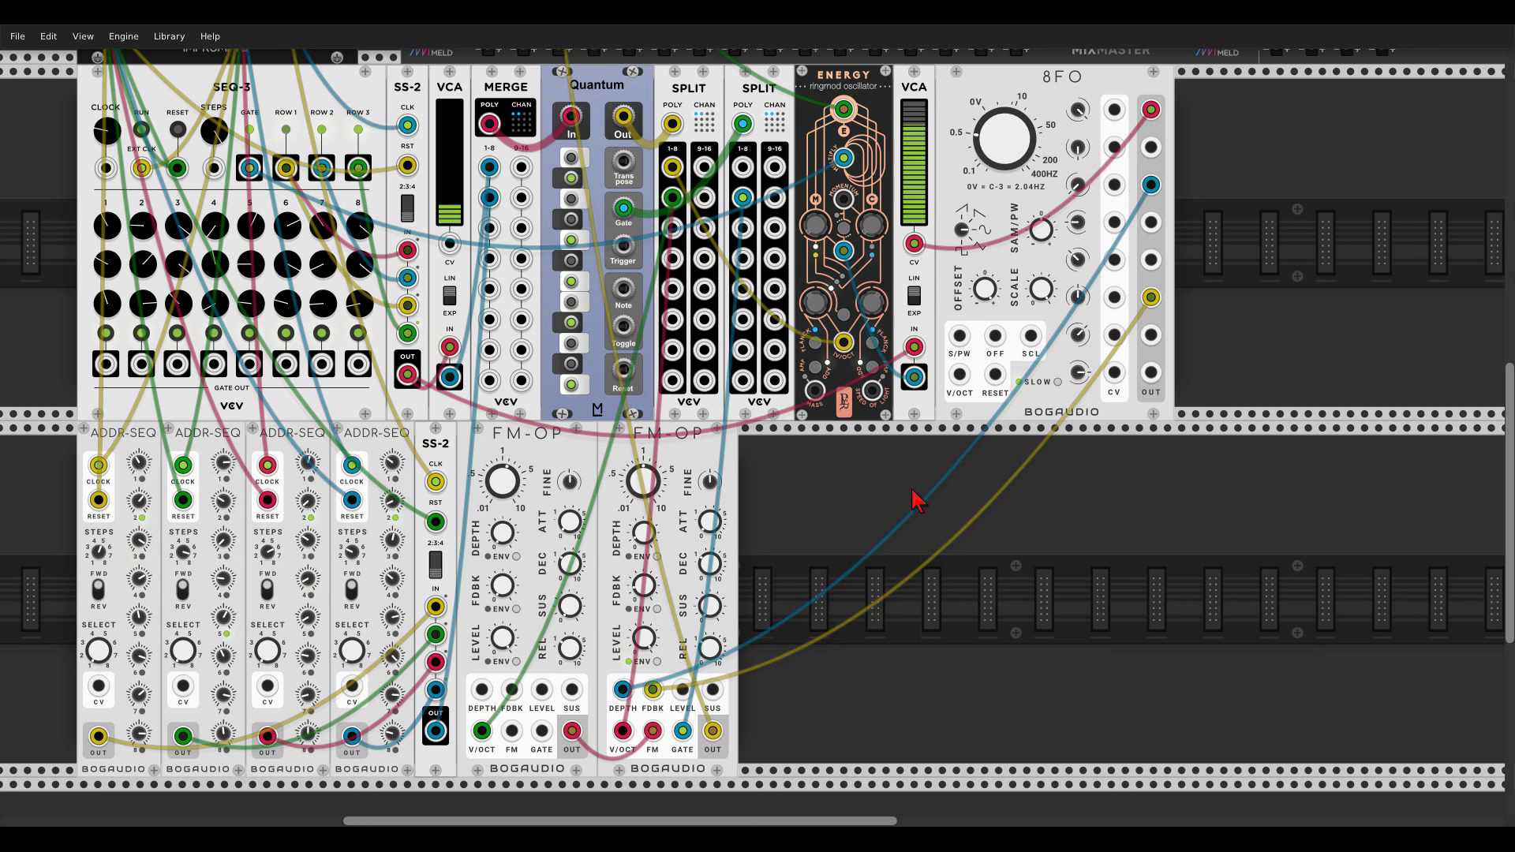
Step: Add an 8 STEP TRIGGER SEQUENCER beside the FM-OPs and set its second channel's length to 5 and fourth channel's to 7
right_click(918, 500)
text(trigger)
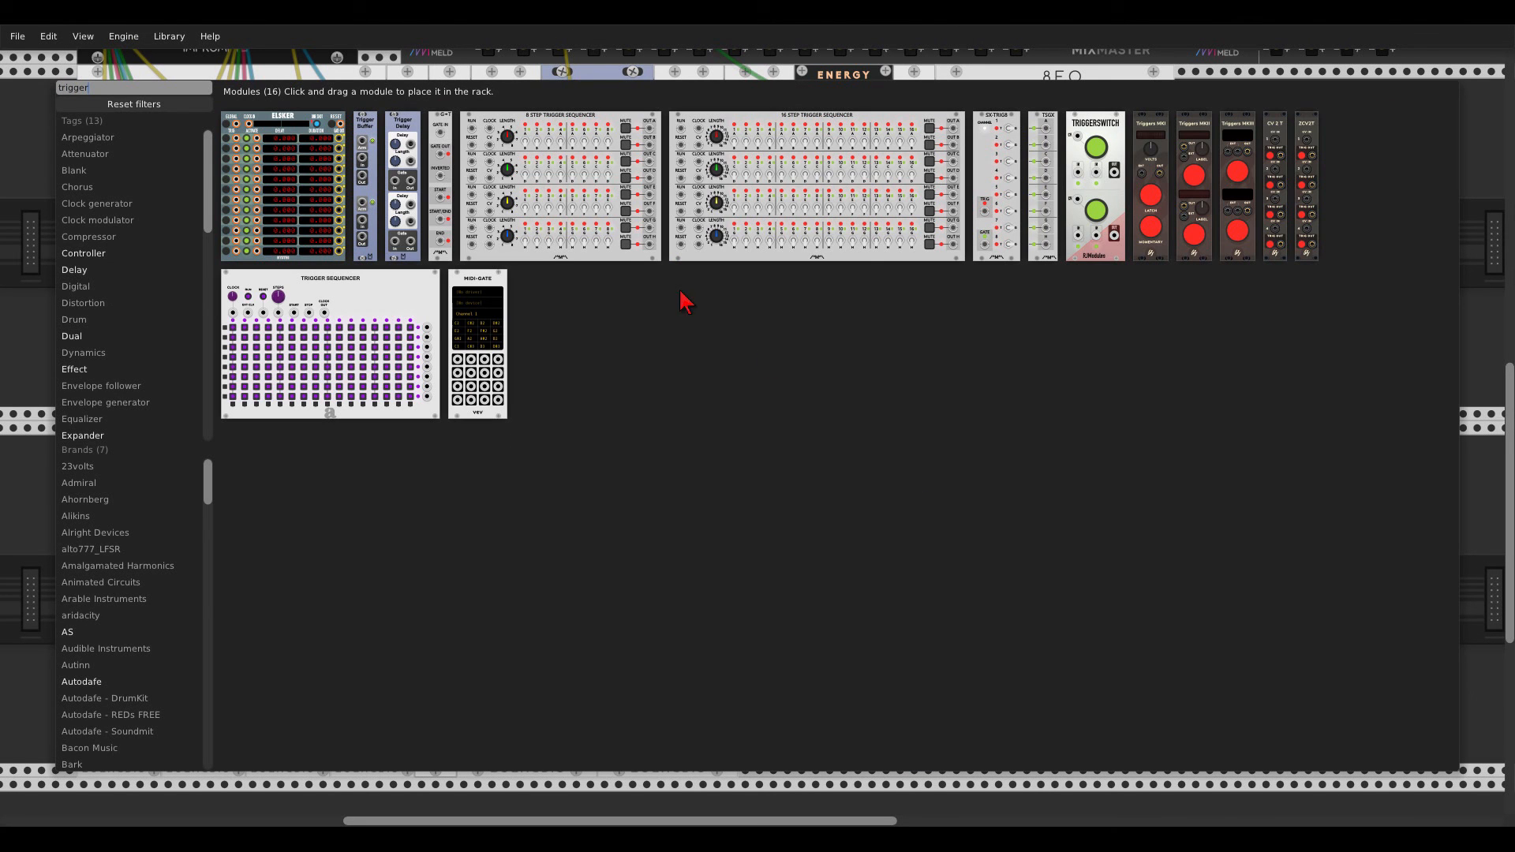
click(578, 131)
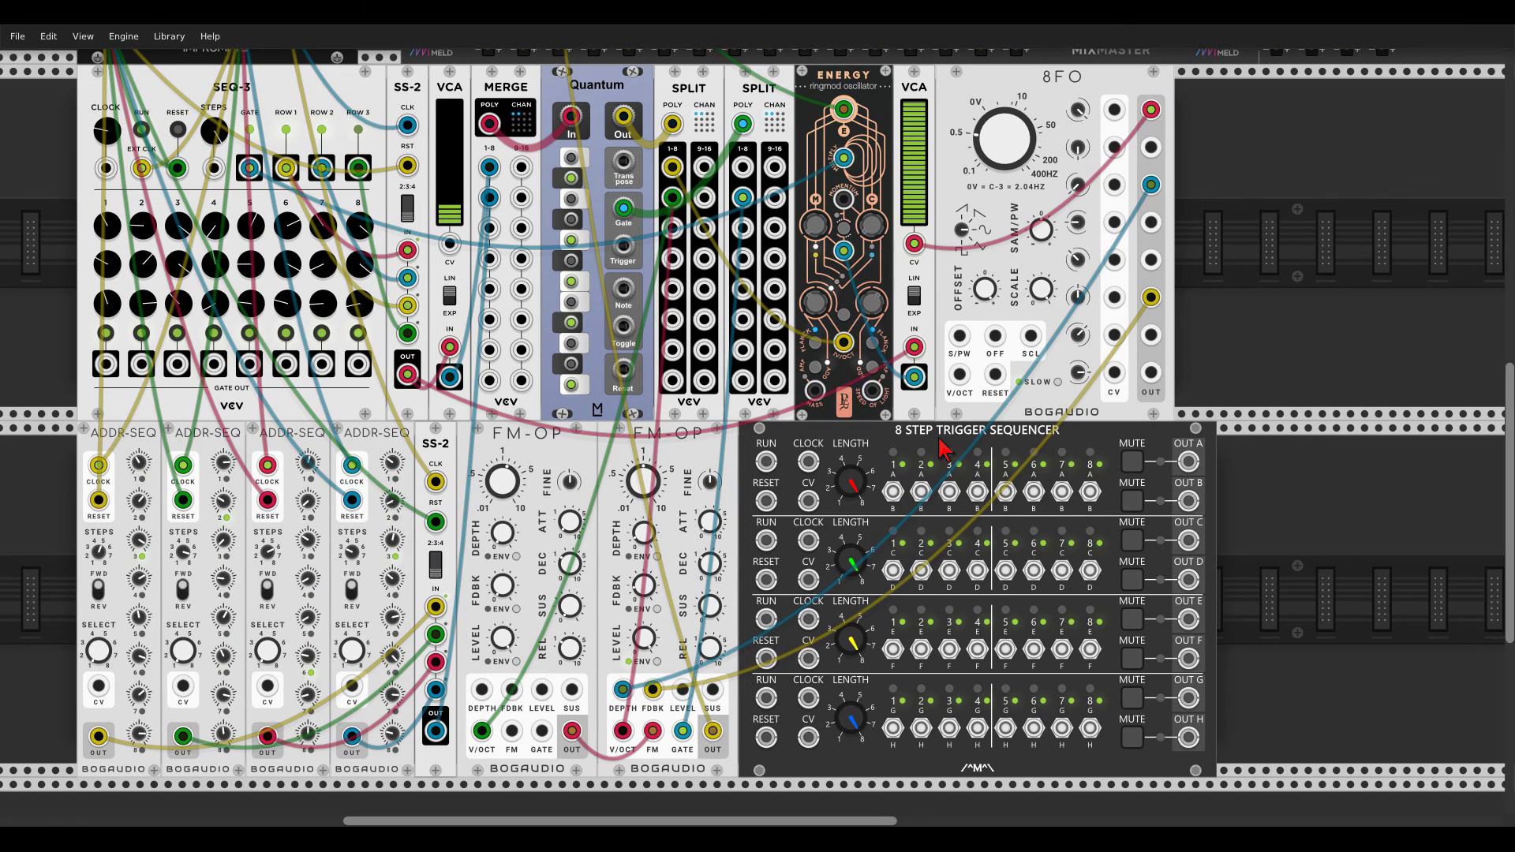
mouse_move(851, 480)
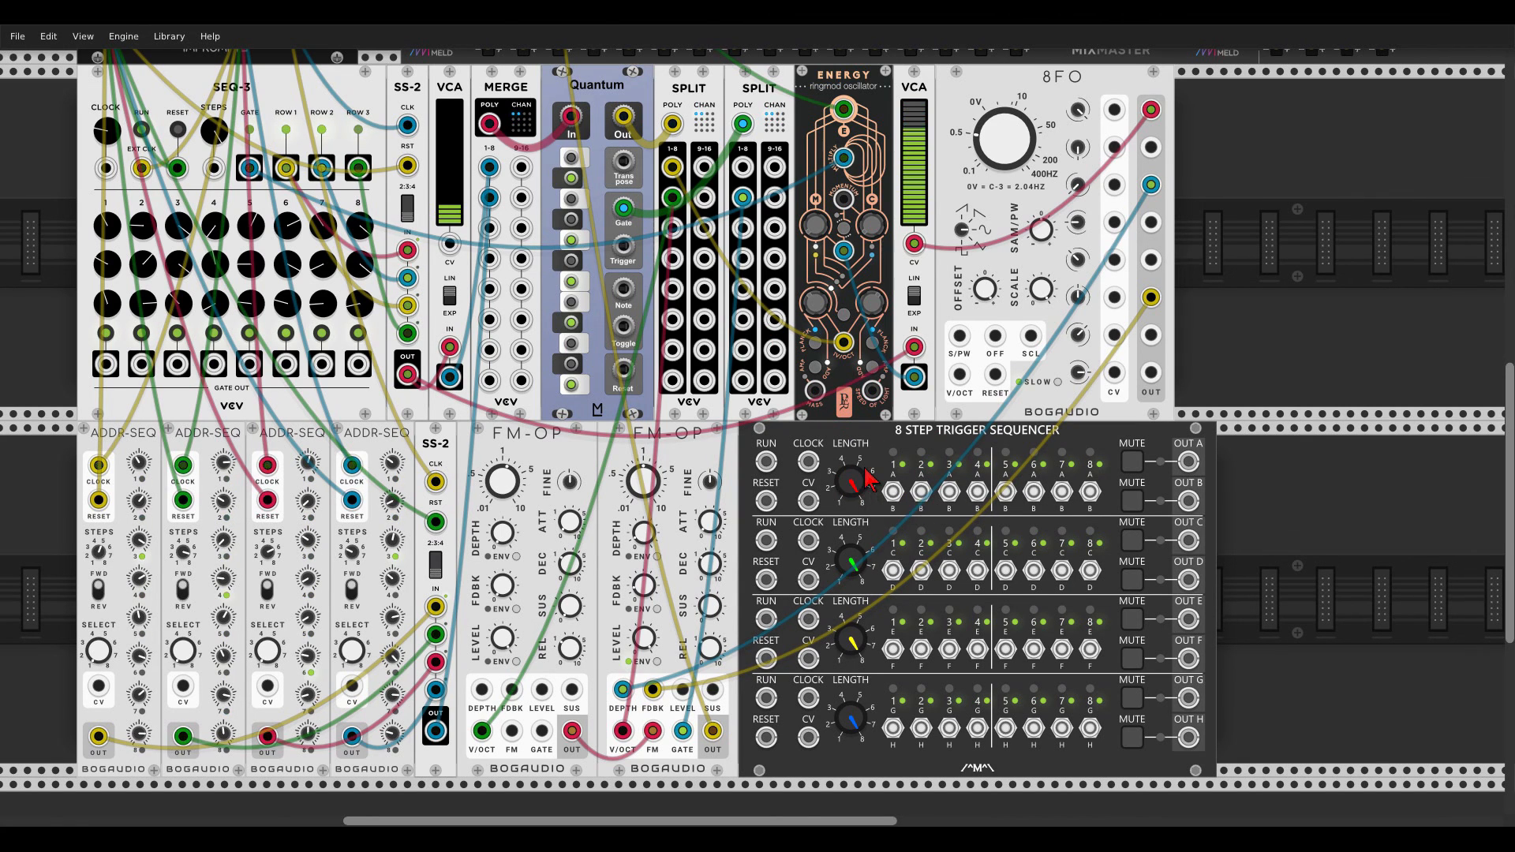
drag(852, 552, 855, 562)
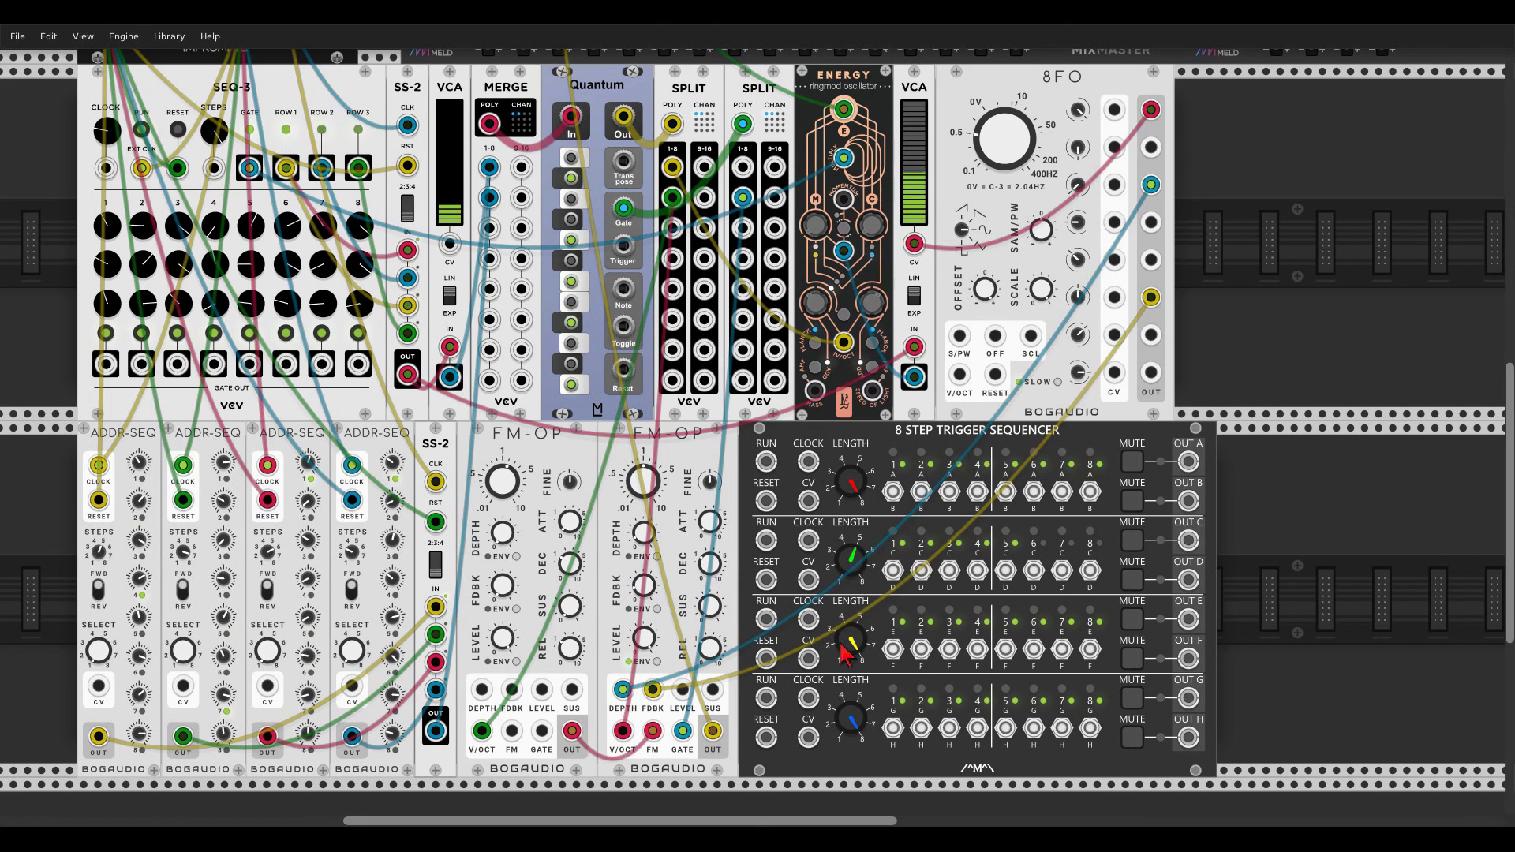
mouse_move(857, 657)
drag(853, 716, 857, 724)
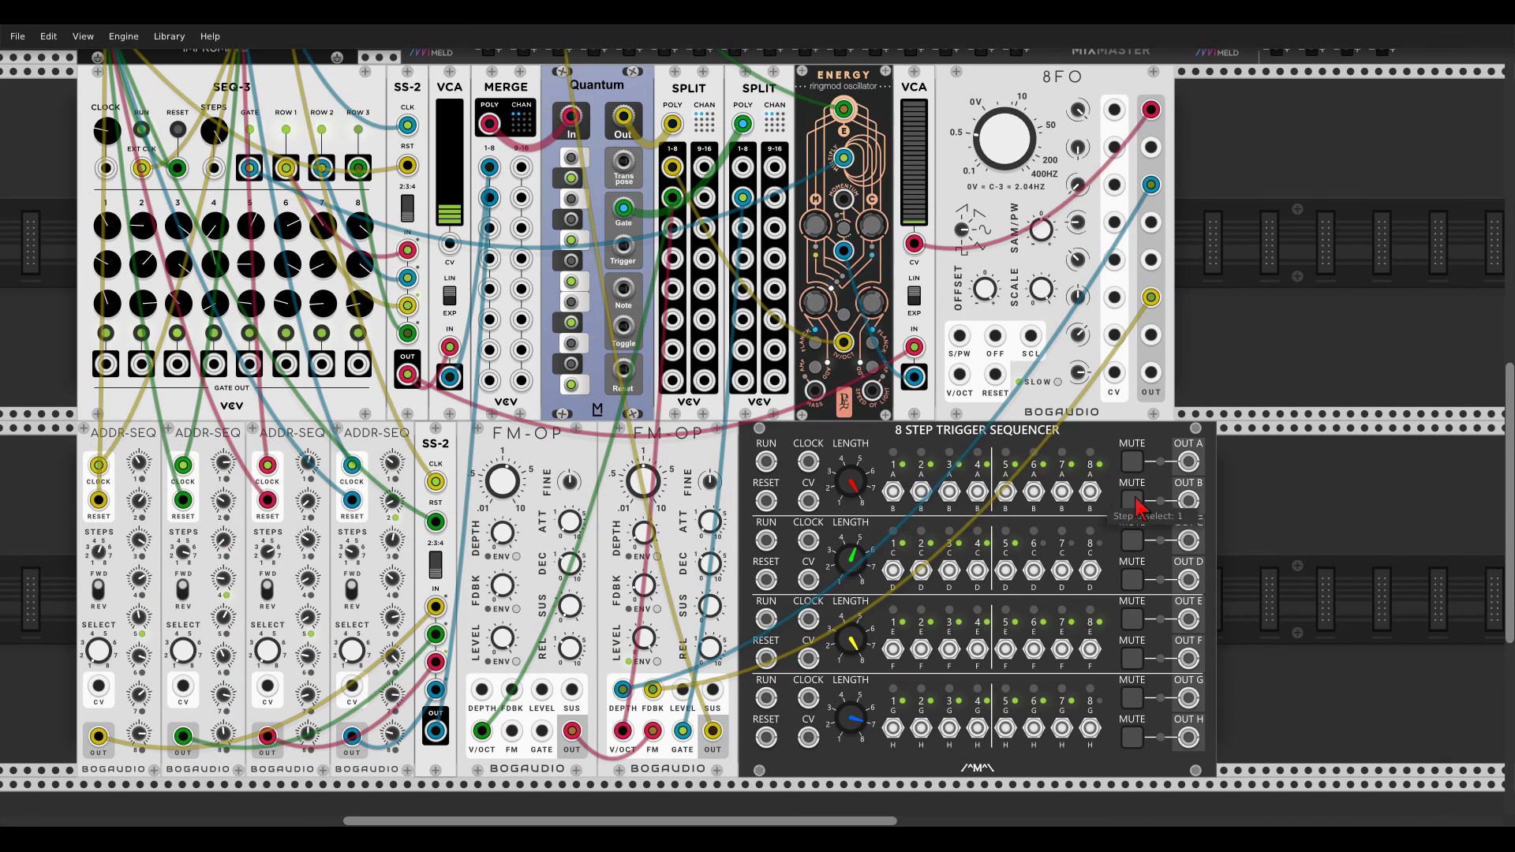
Step: Set the step switches of the trigger sequencer's first channel to a mixed pattern of A and B triggers
scroll(1228, 525, up, 3)
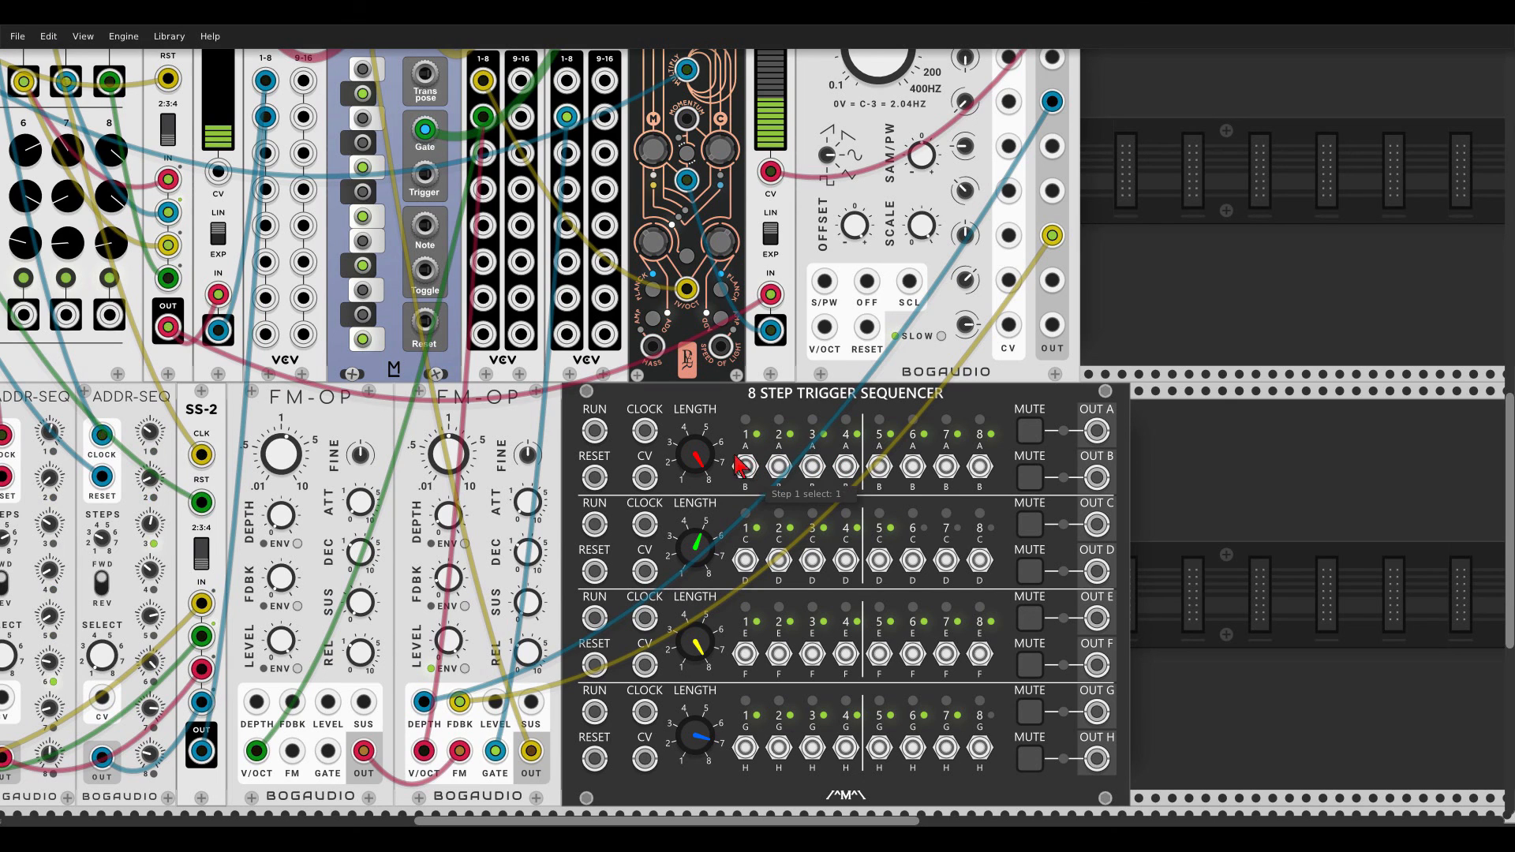
click(749, 470)
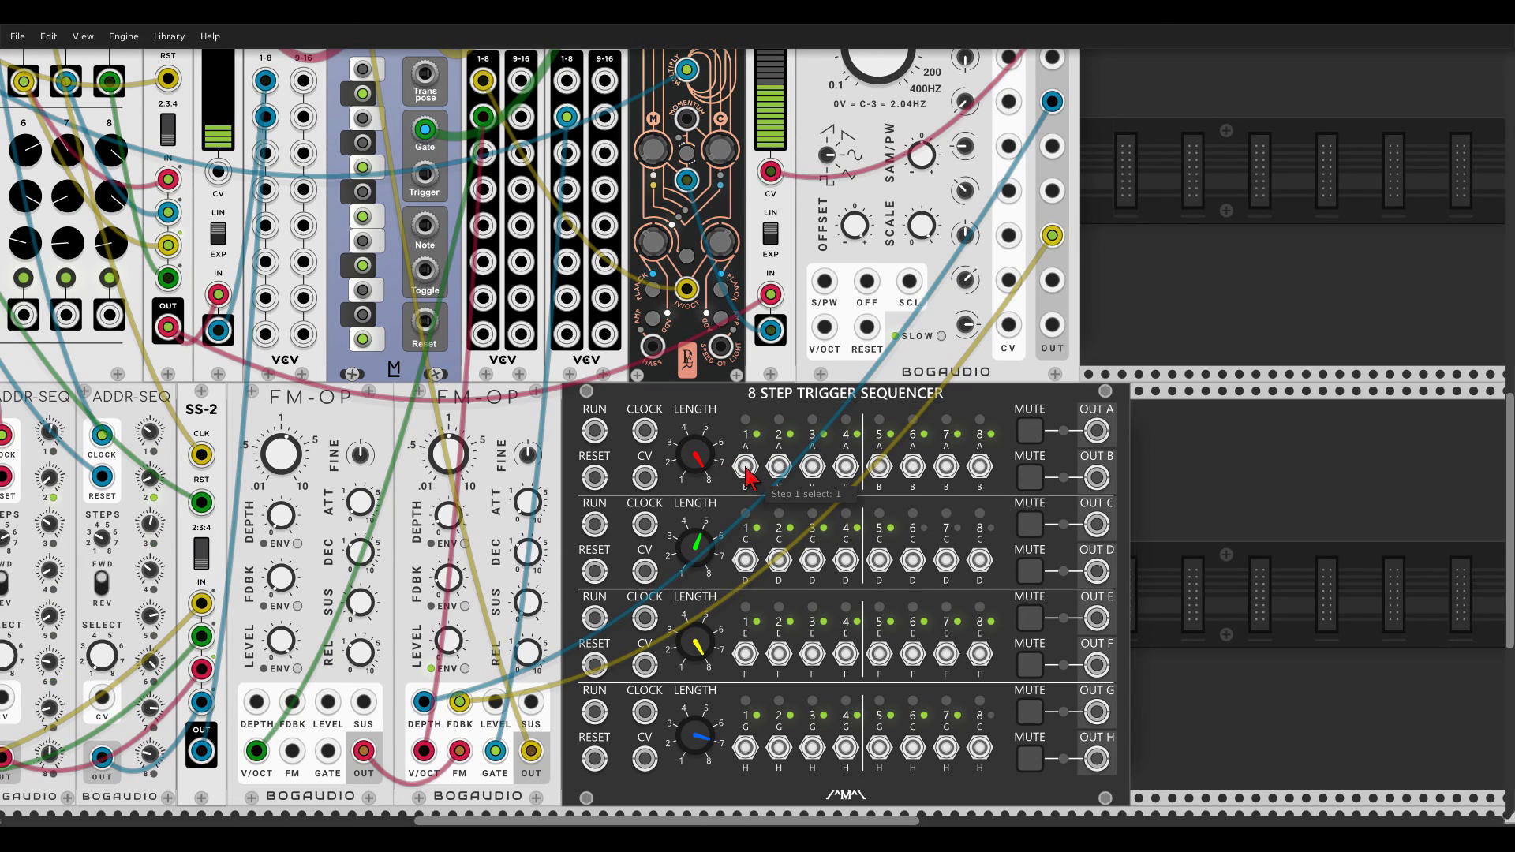
click(813, 467)
click(846, 467)
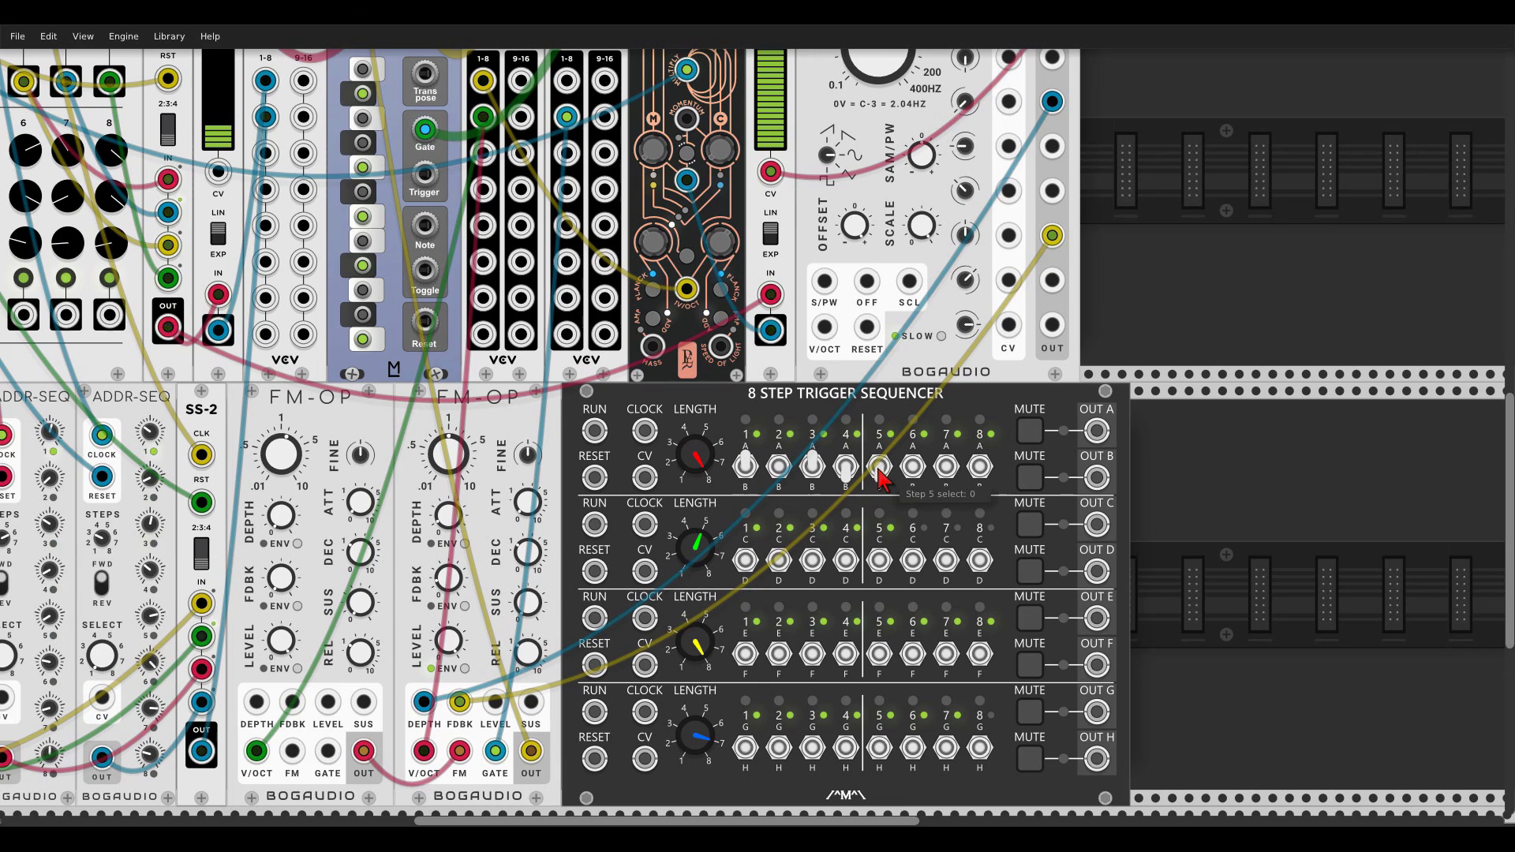
click(879, 467)
click(912, 470)
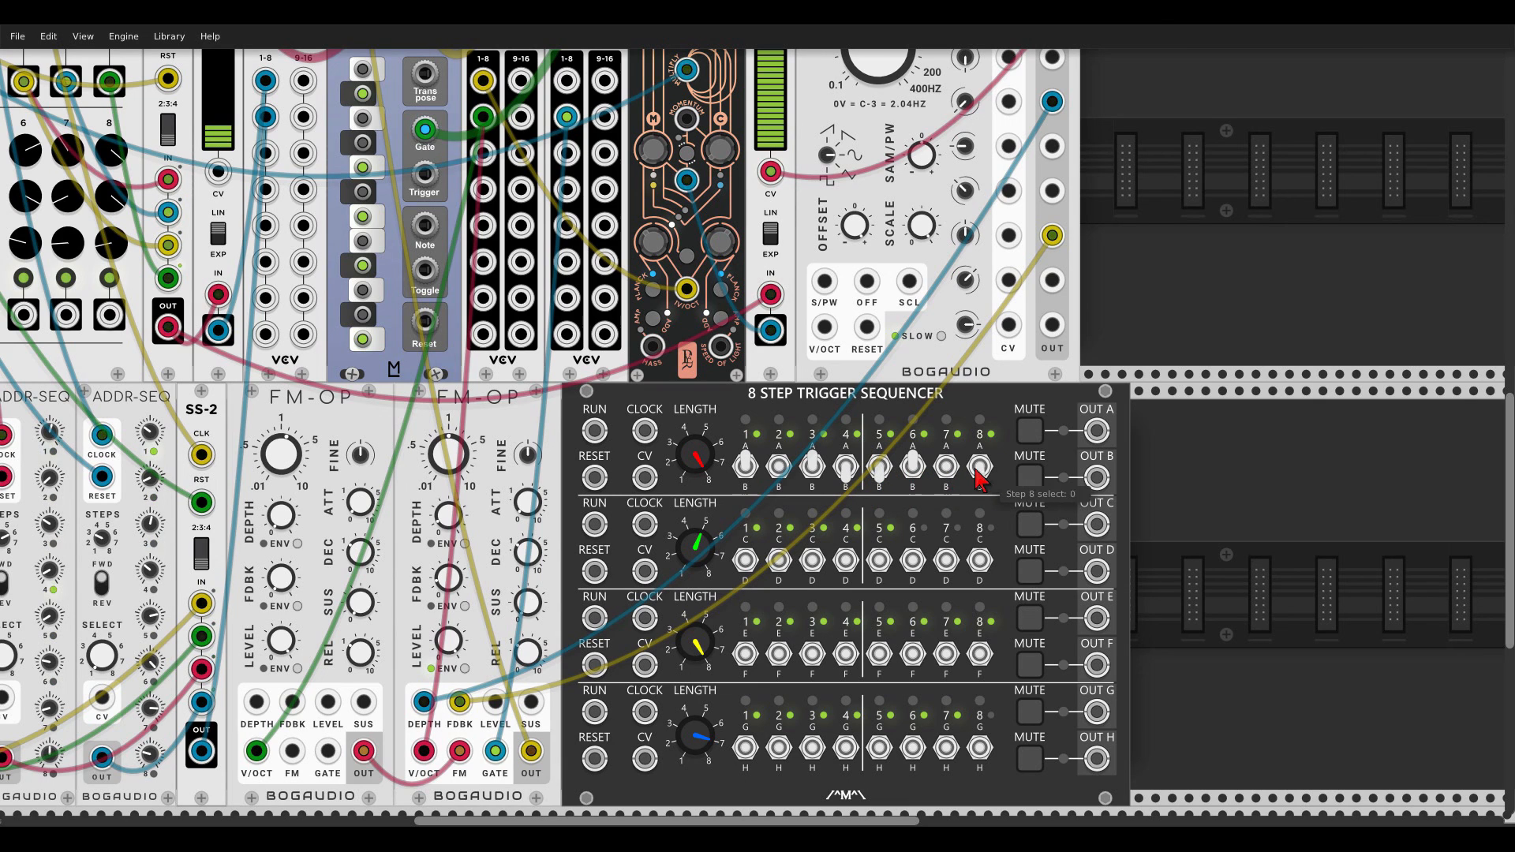
click(979, 472)
Step: Distribute the second channel's active steps between outputs C and D with their step switches
click(745, 561)
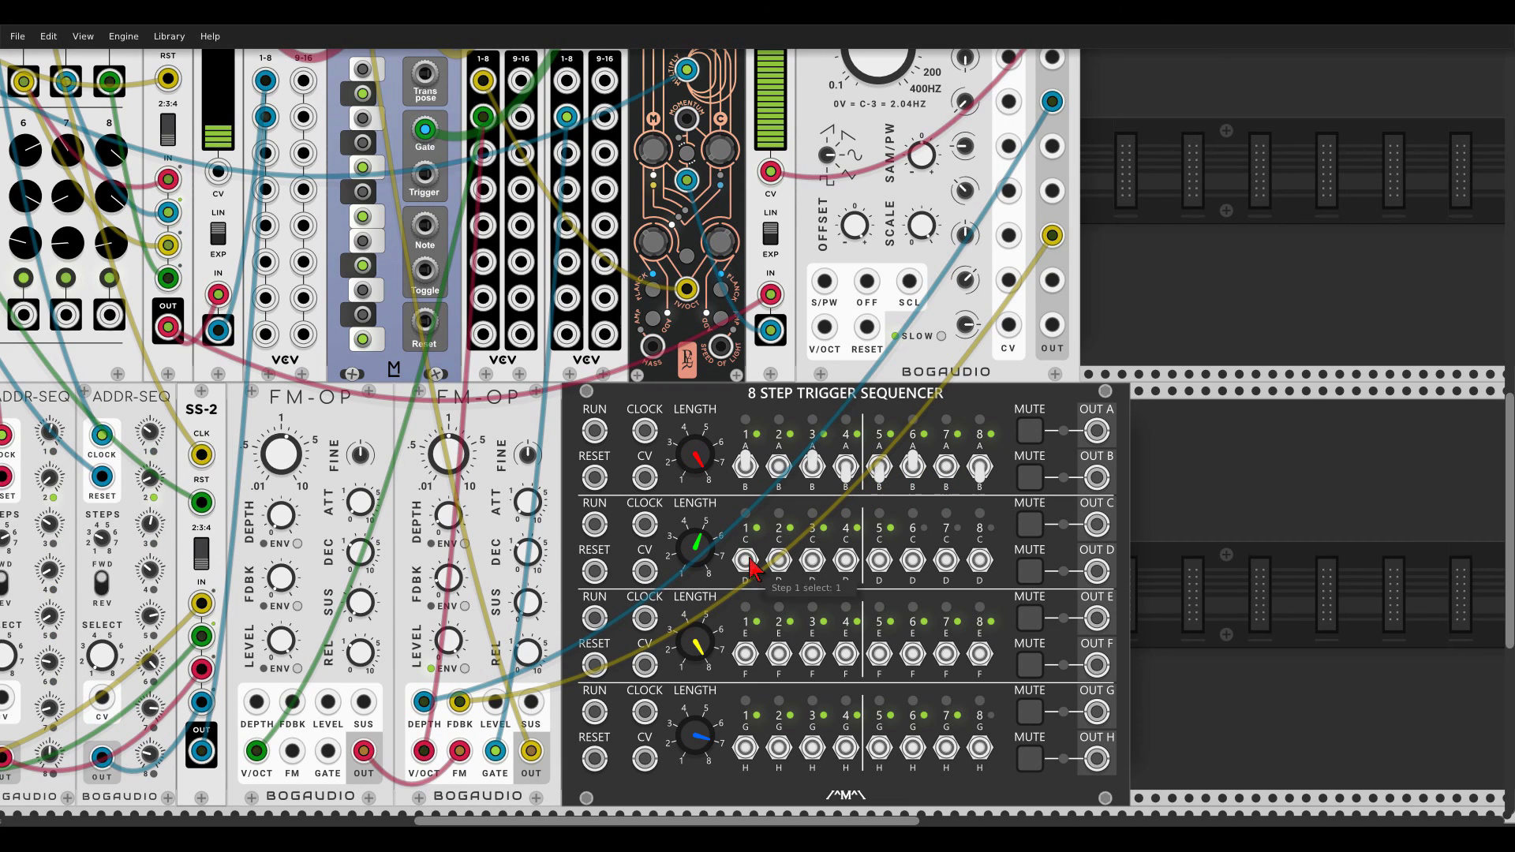
click(811, 561)
click(845, 561)
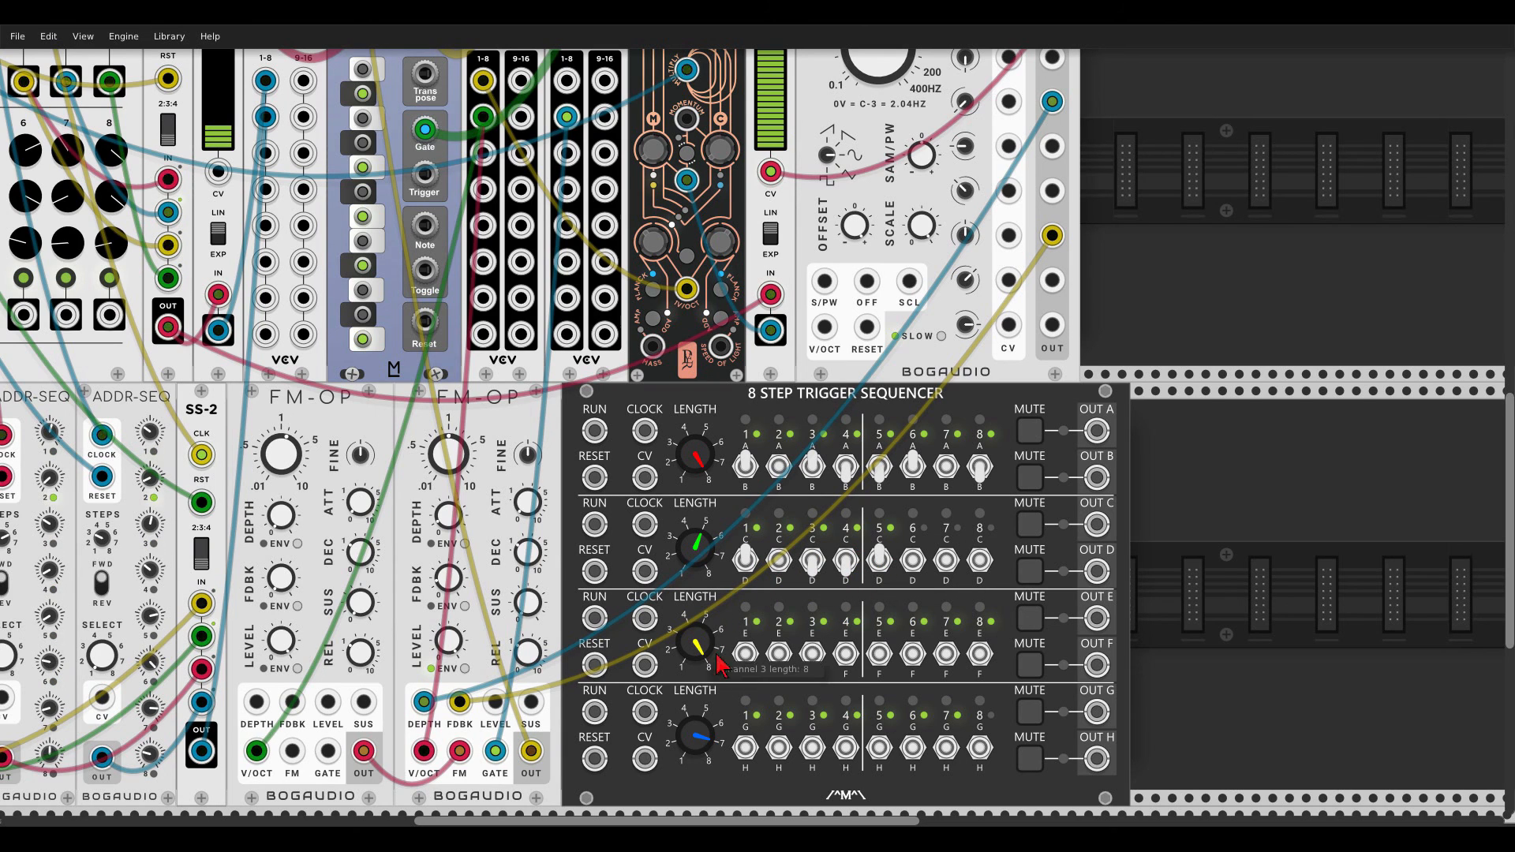
Step: Set the third channel's step switches to a varied pattern of triggers for outputs E and F
click(745, 653)
click(779, 654)
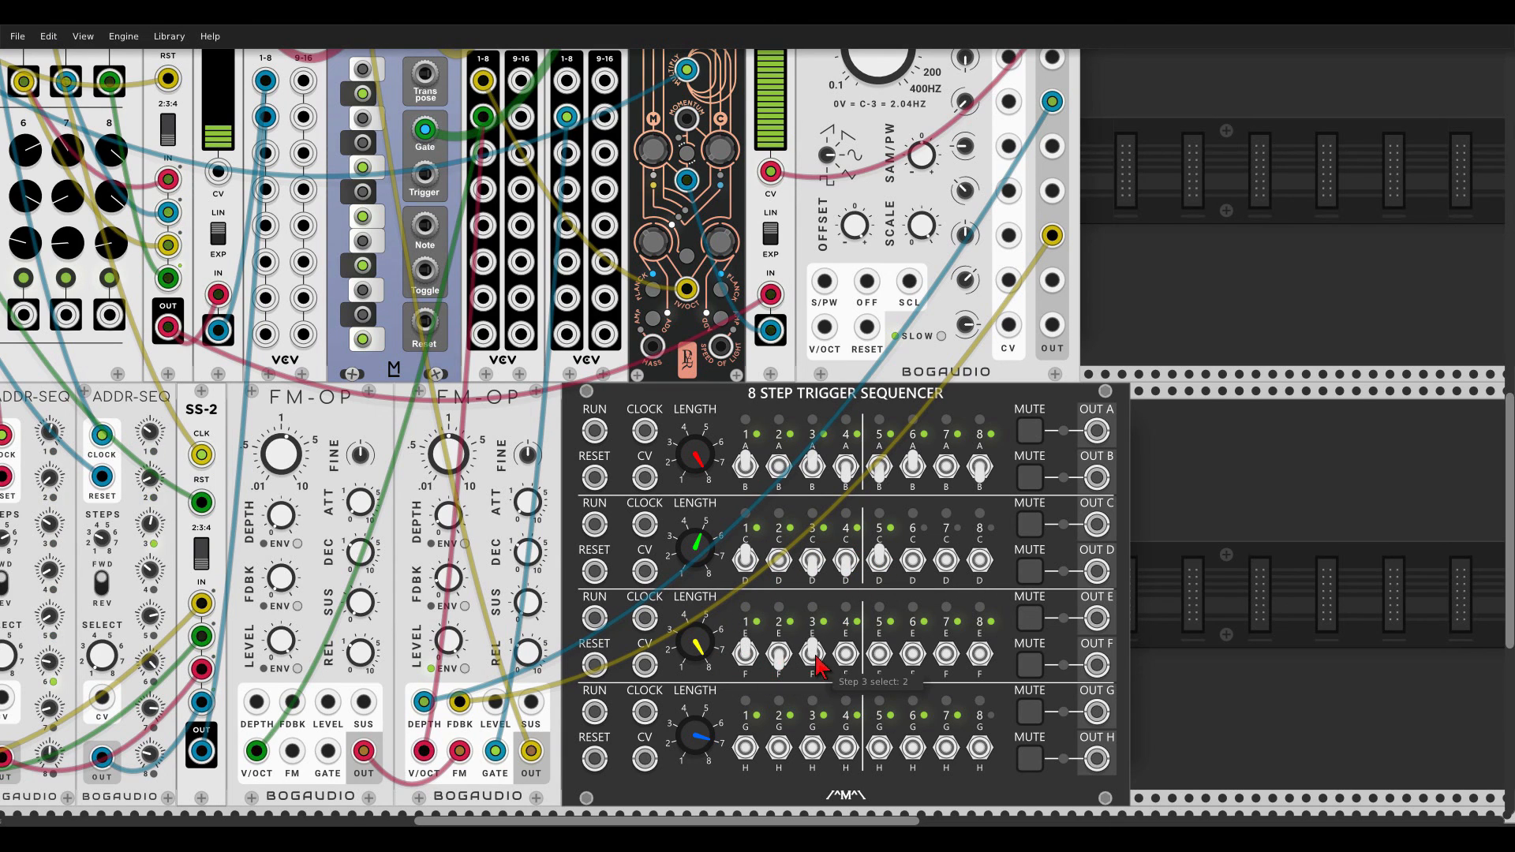
click(812, 653)
click(845, 653)
click(878, 653)
click(913, 653)
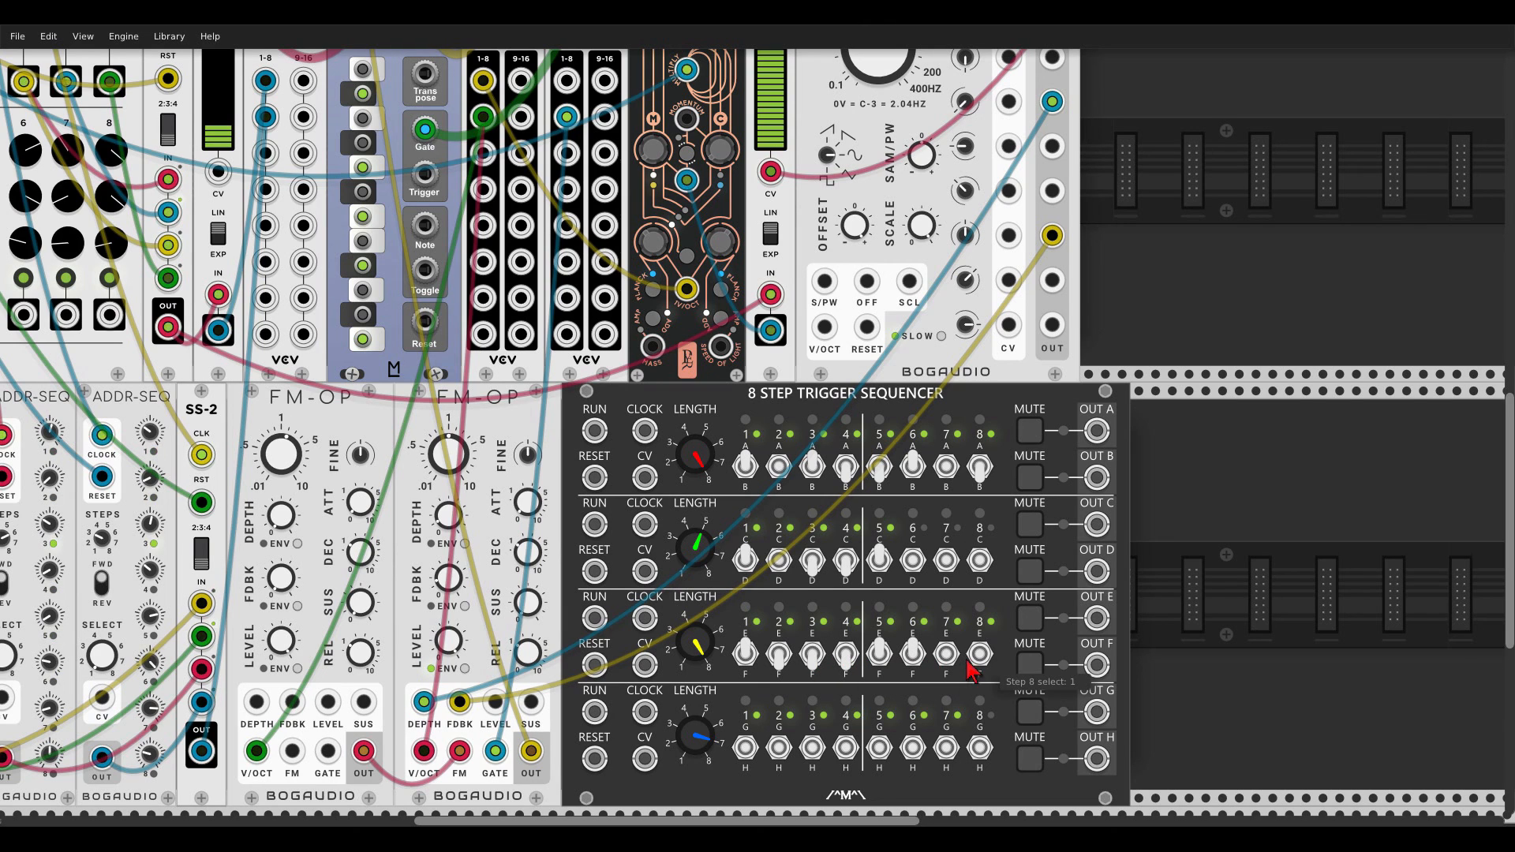
click(977, 655)
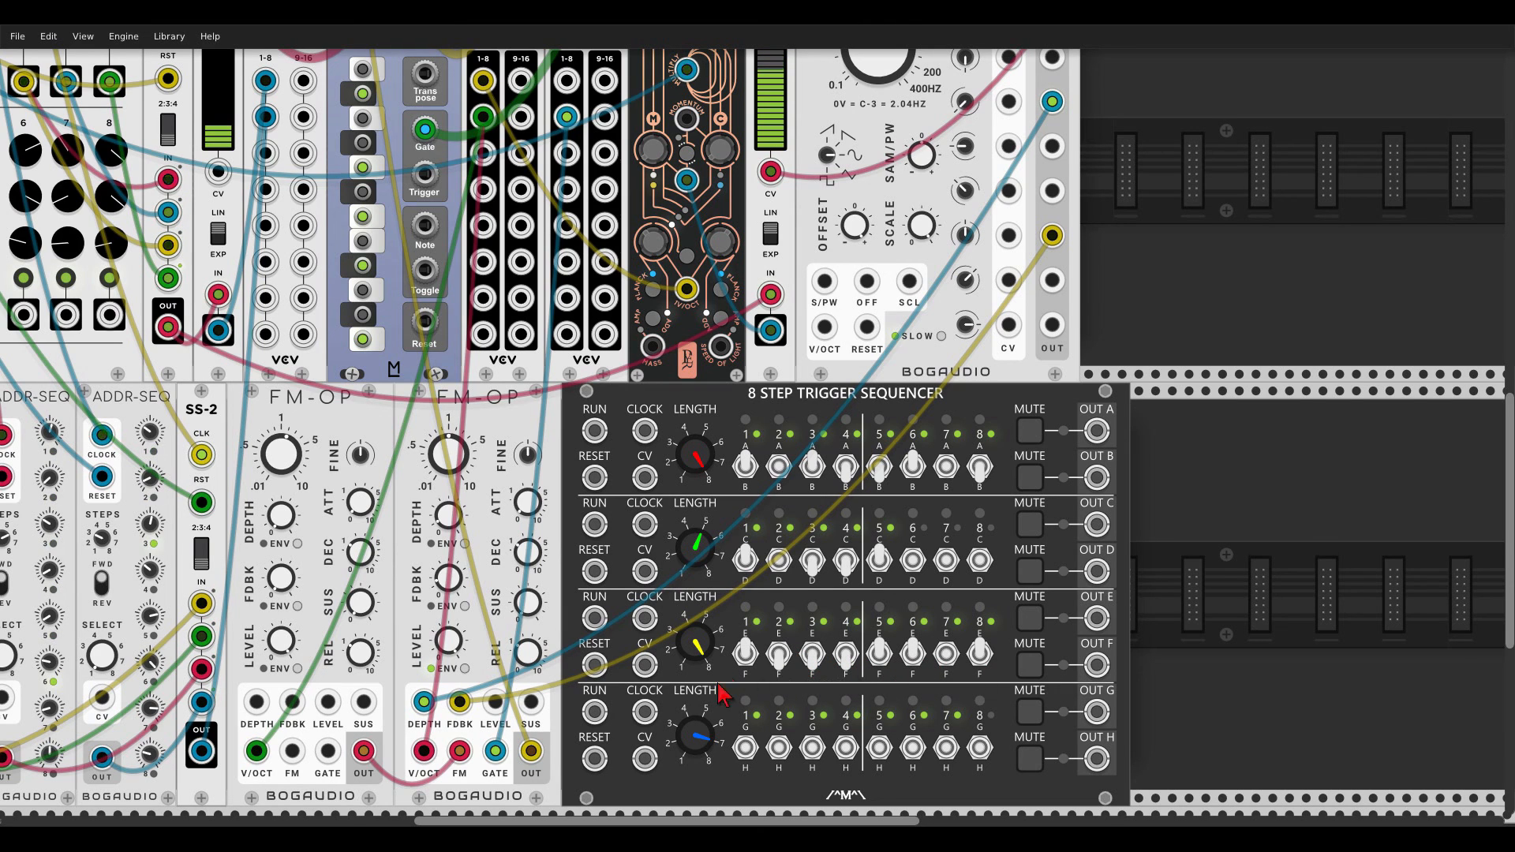
Step: Set the fourth channel's step switches to a varied pattern of triggers for outputs G and H
click(745, 748)
click(779, 748)
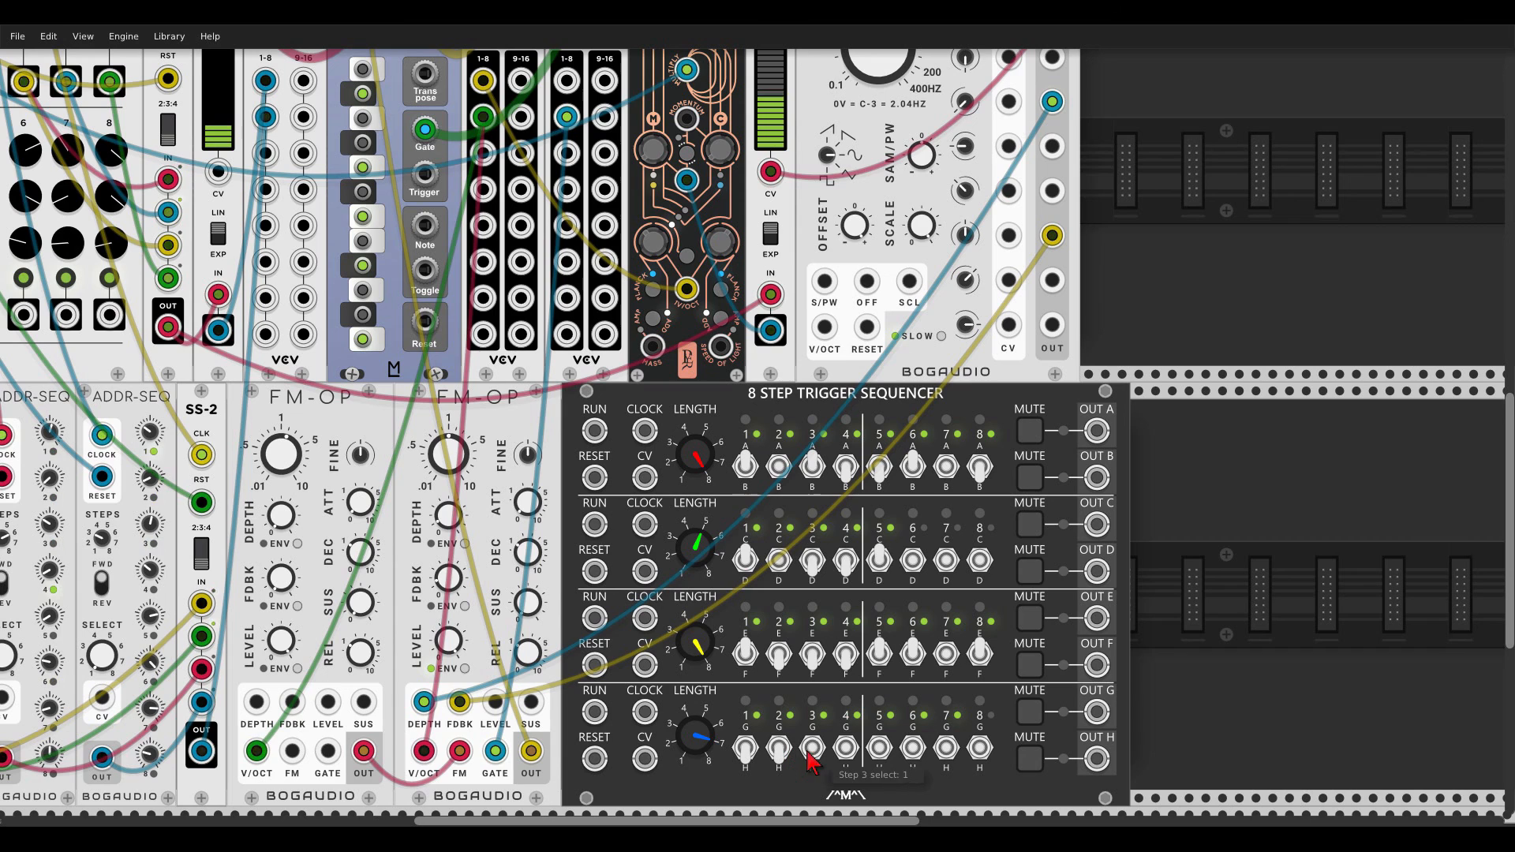
click(812, 748)
click(874, 749)
click(877, 749)
click(910, 751)
click(910, 751)
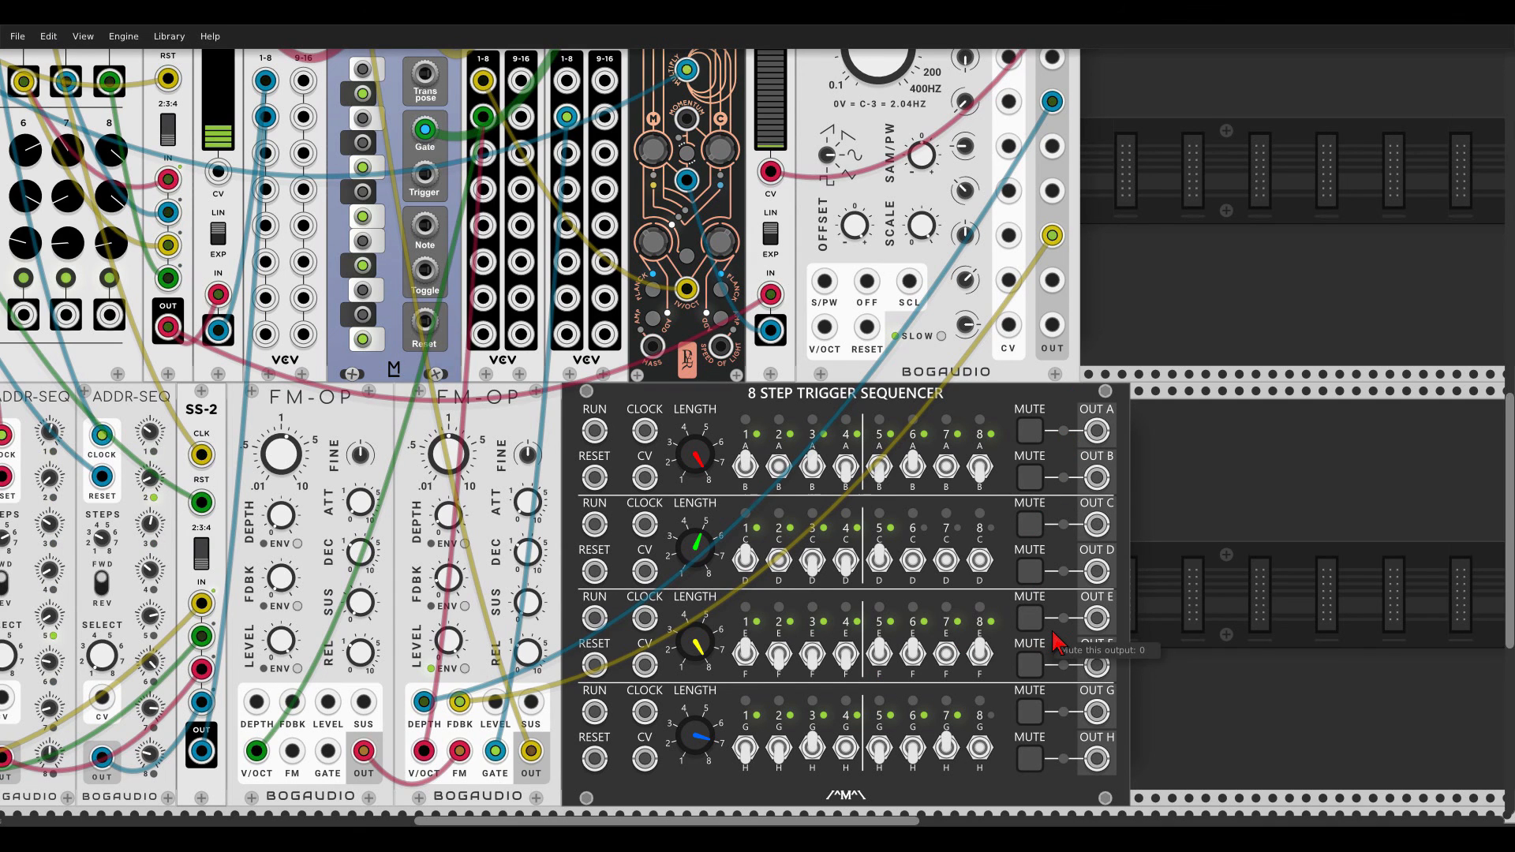
Step: Find the Sequential Switch 8 to 1 module and place it directly beside the trigger sequencer
right_click(1163, 581)
text(s)
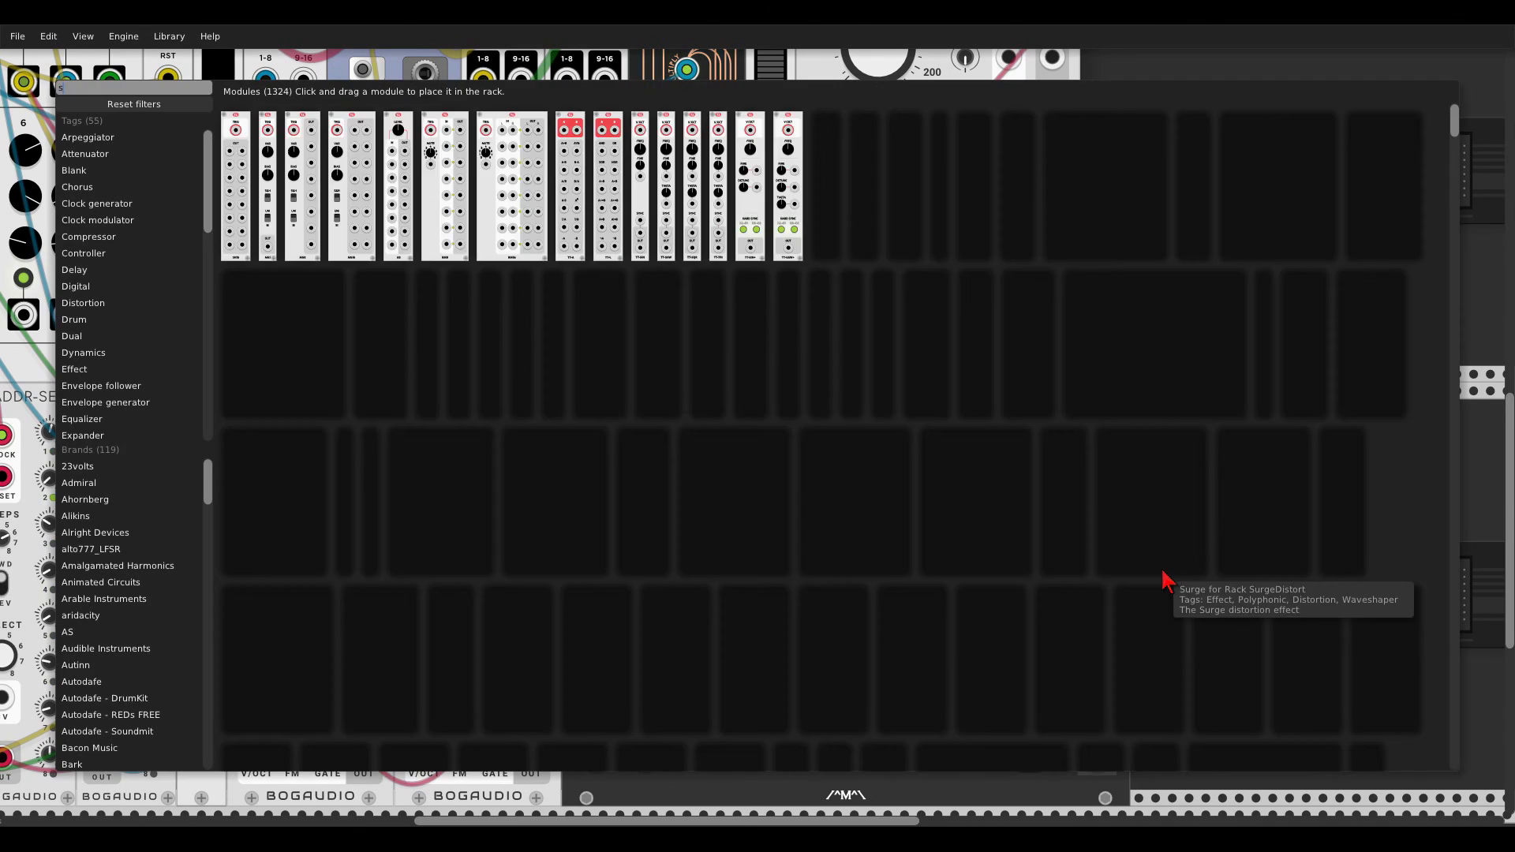
text(equenti)
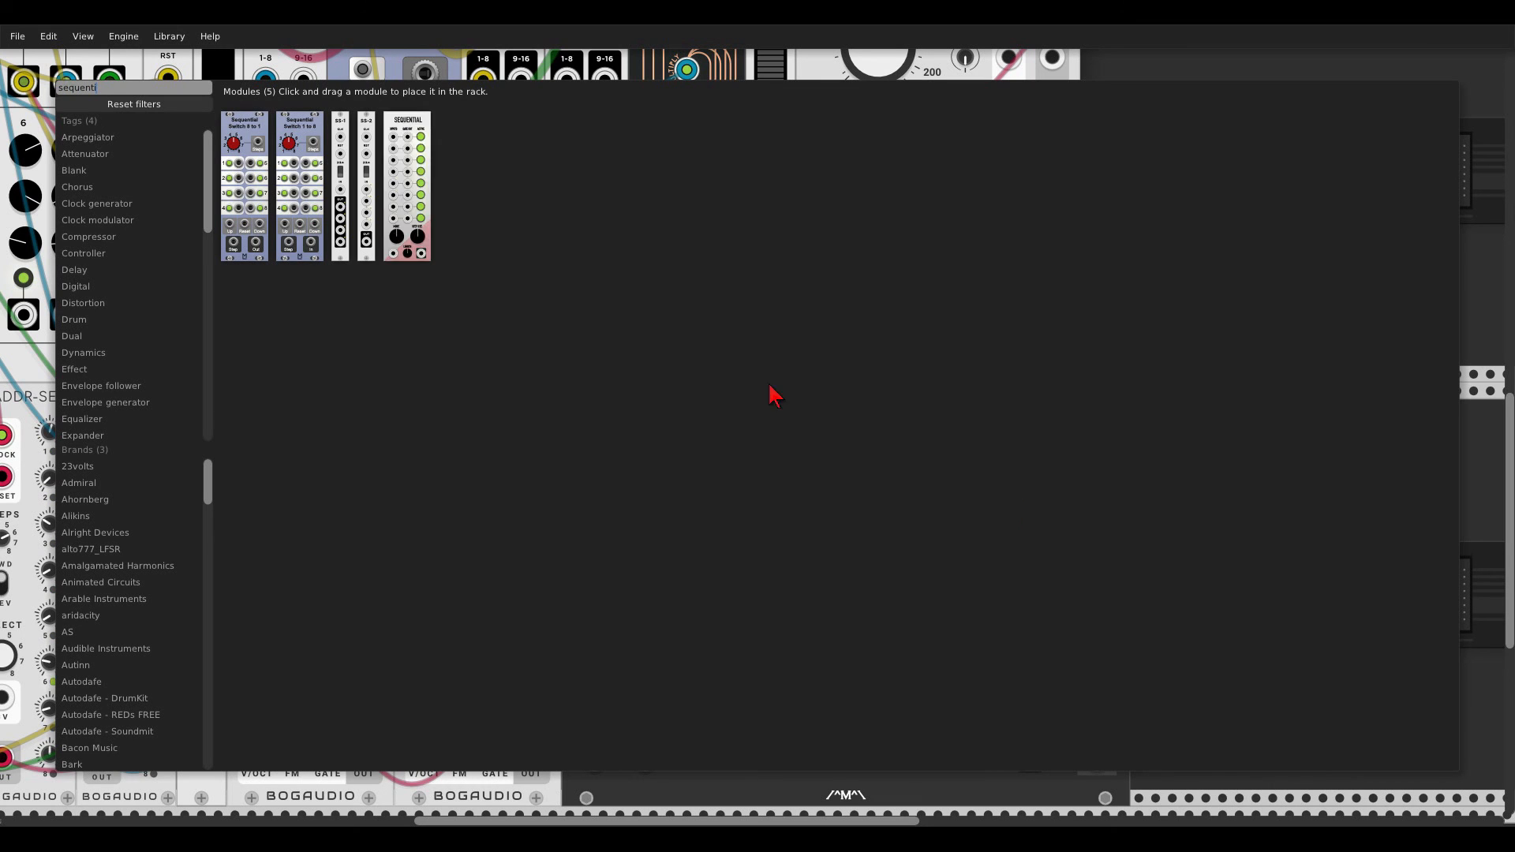
click(249, 173)
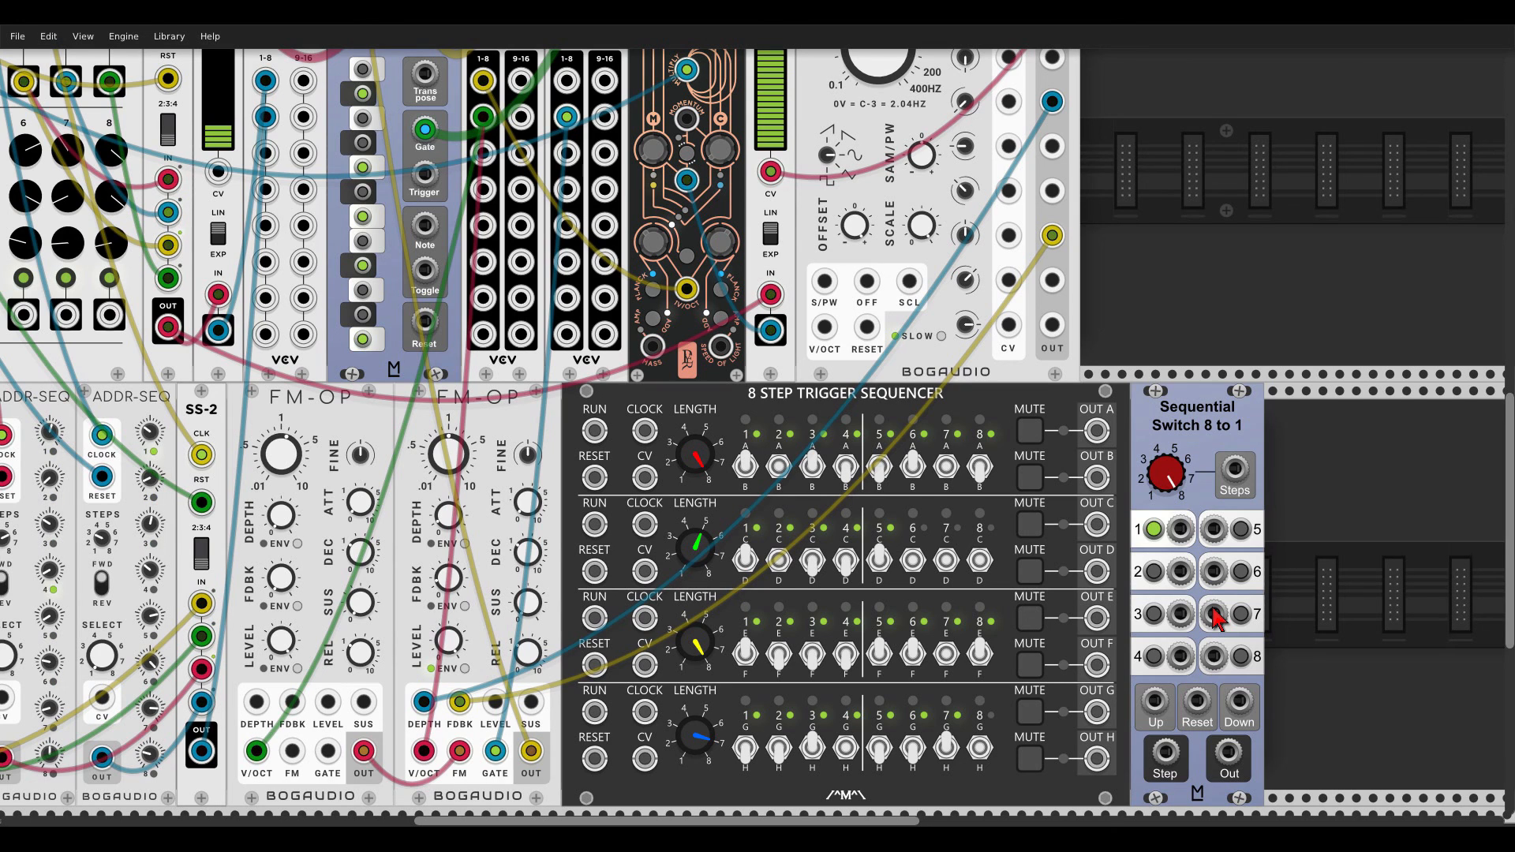
Step: Patch trigger sequencer outputs A, D, G, E, F, B, H and C into inputs 1 through 8 of the Sequential Switch, in that order
drag(1096, 430, 1099, 572)
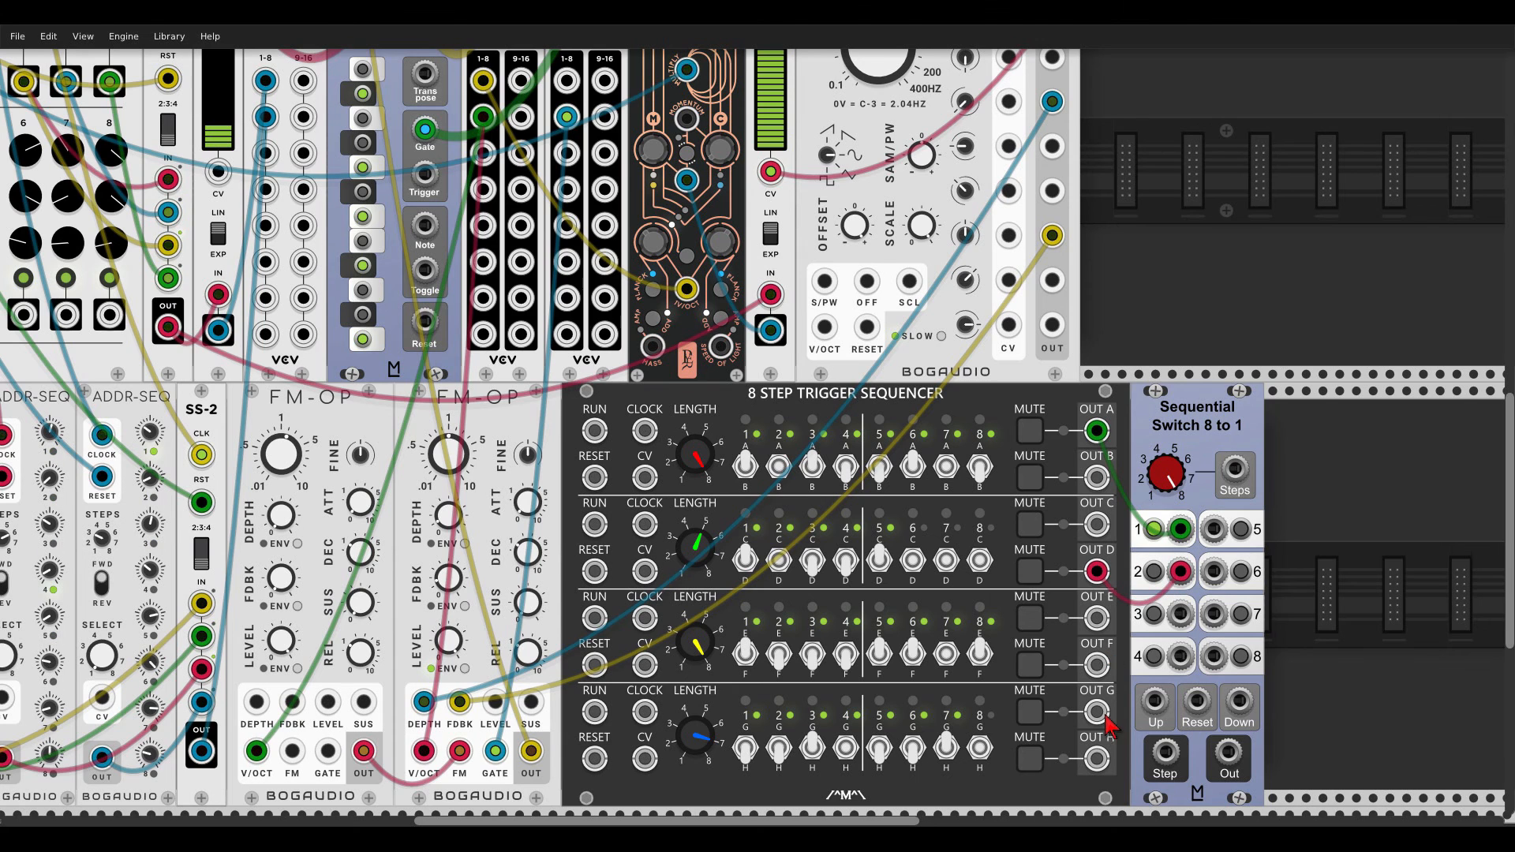
drag(1099, 712, 1180, 615)
drag(1179, 655, 1097, 618)
drag(1214, 529, 1097, 665)
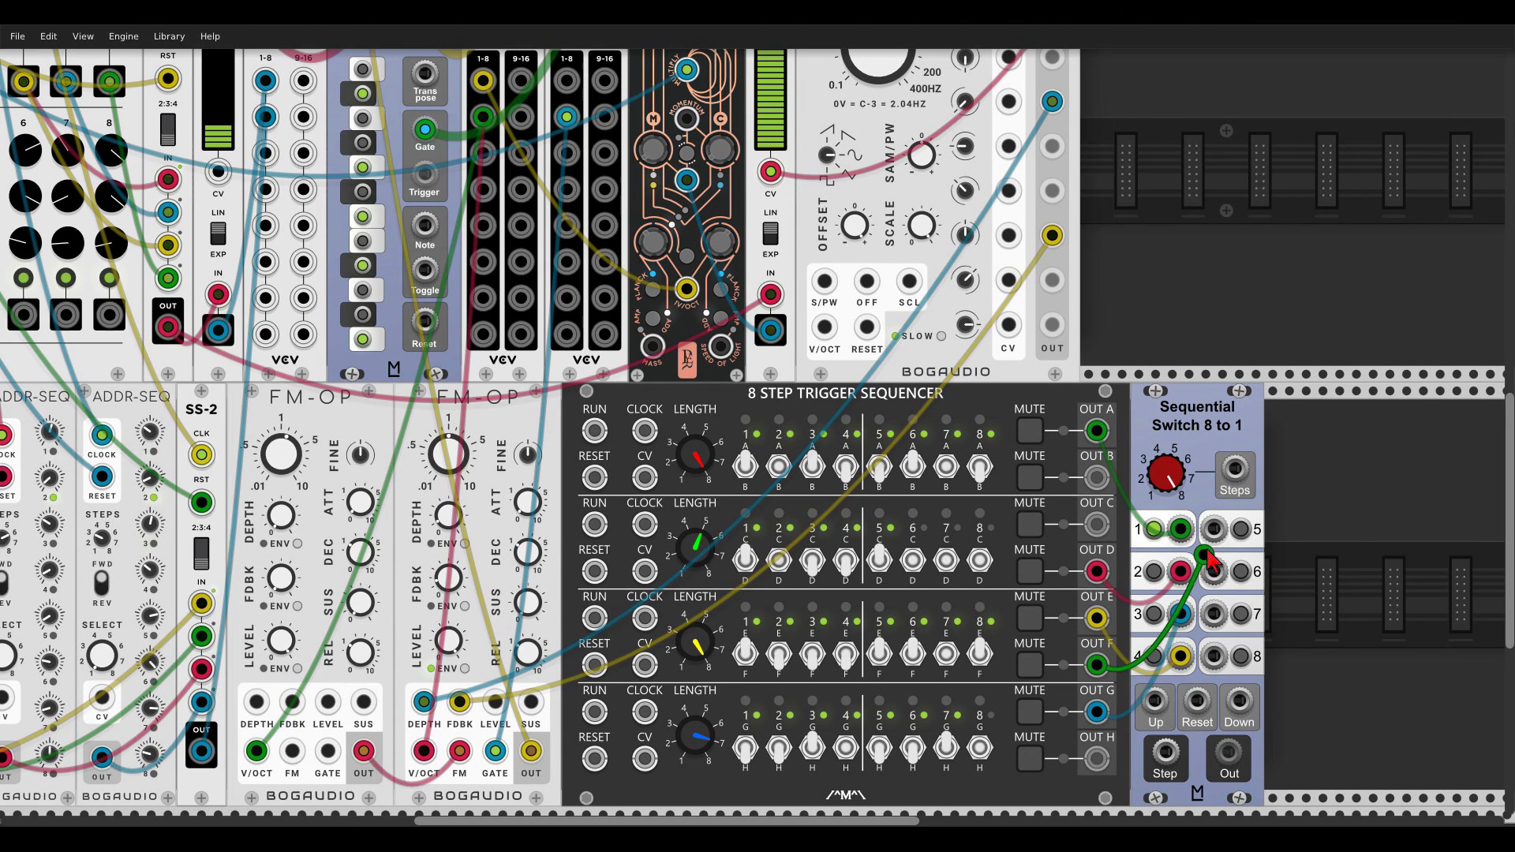
drag(1214, 571, 1103, 479)
drag(1214, 656, 1097, 525)
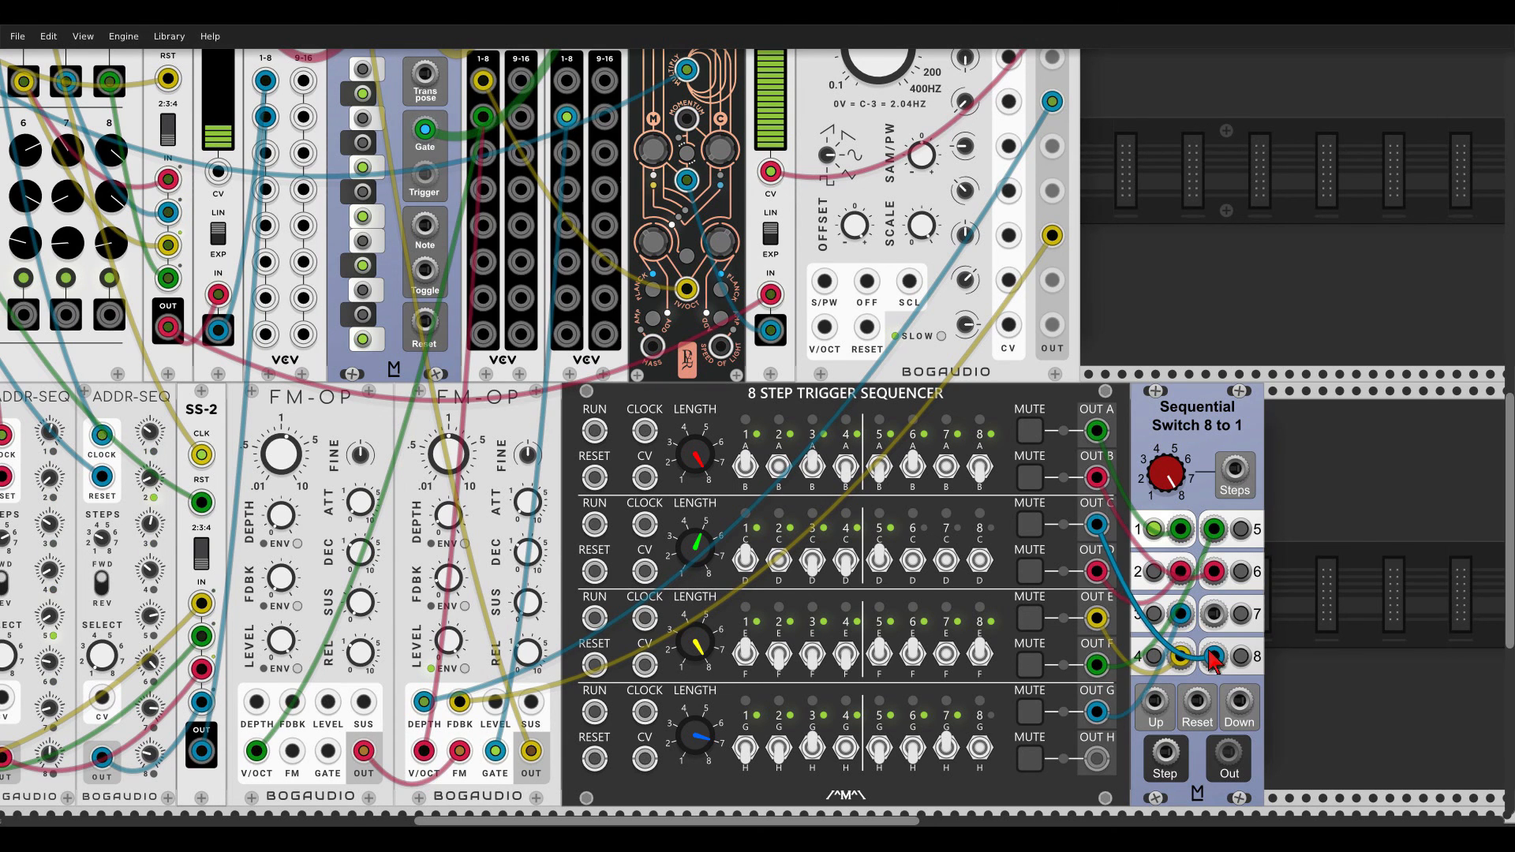
drag(1213, 613, 1099, 759)
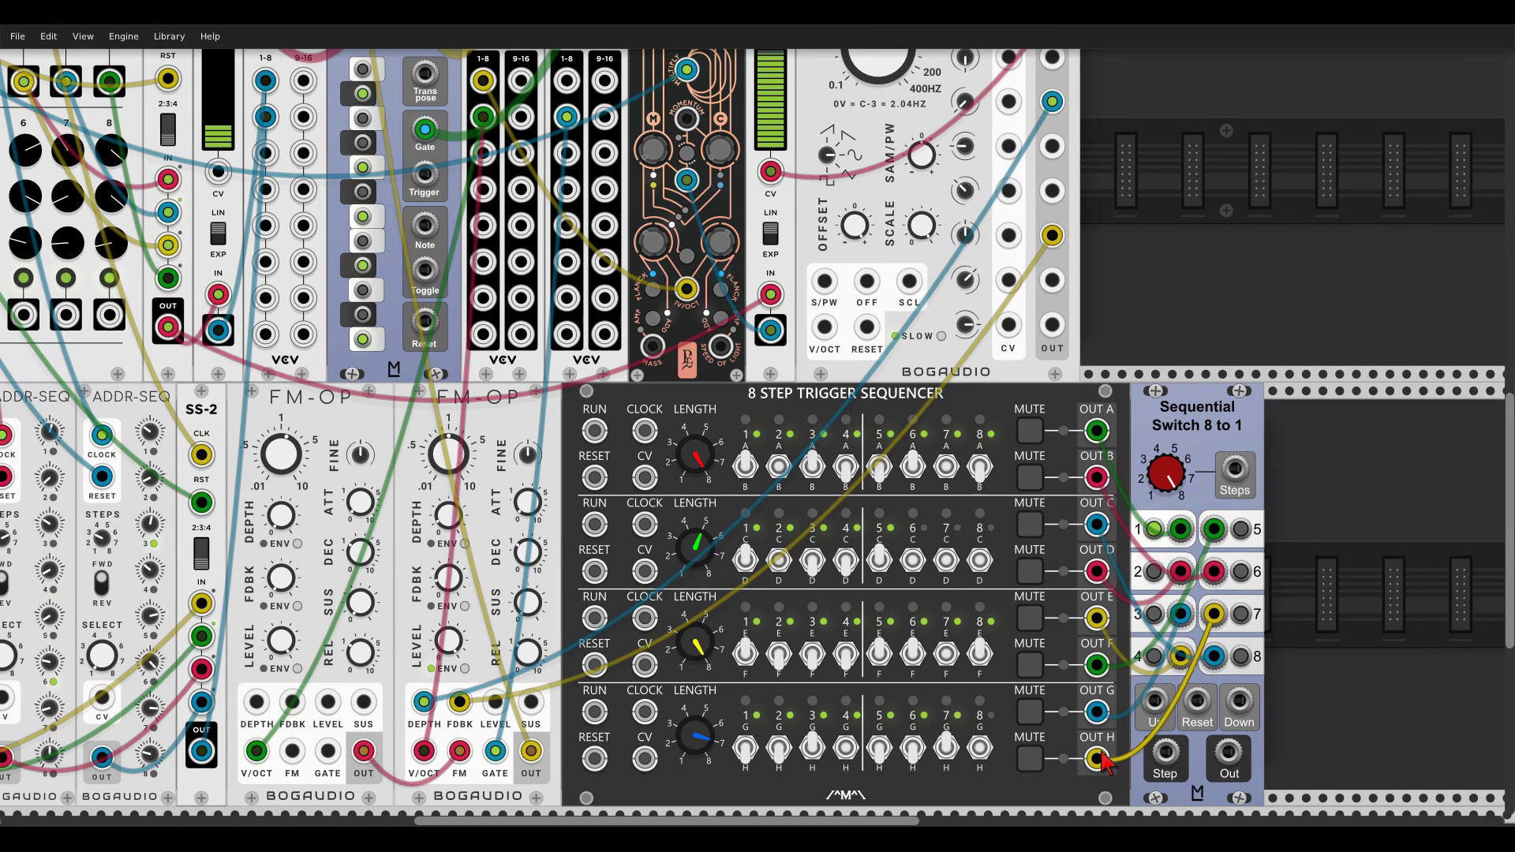
Step: Patch CLOCKED's CLK 1 and RESET outputs into the CLOCK and RESET inputs of the trigger sequencer's first channel
scroll(1081, 291, down, 5)
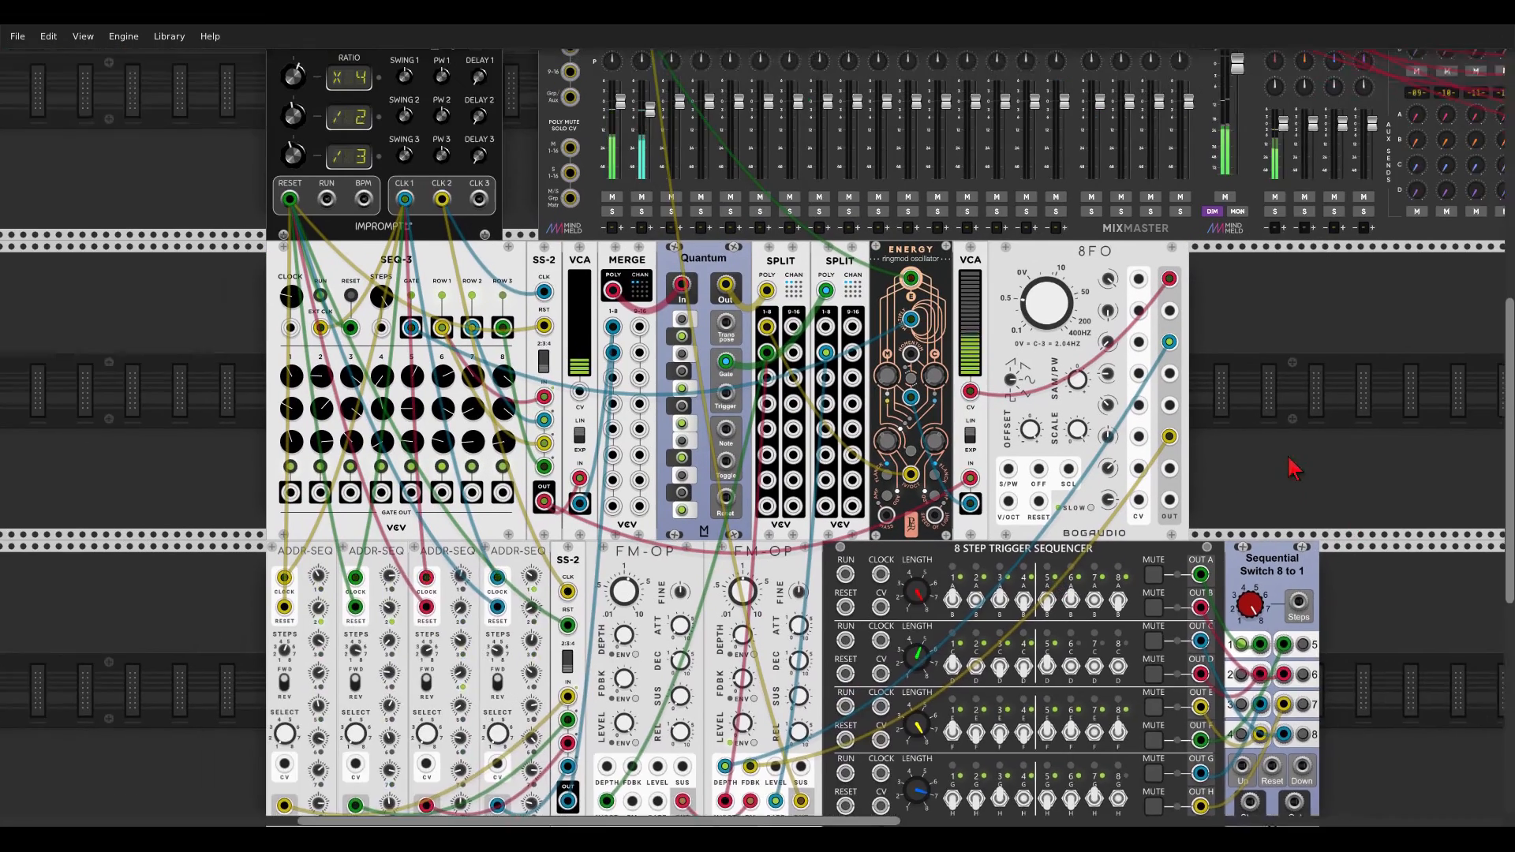
drag(1288, 458, 1344, 500)
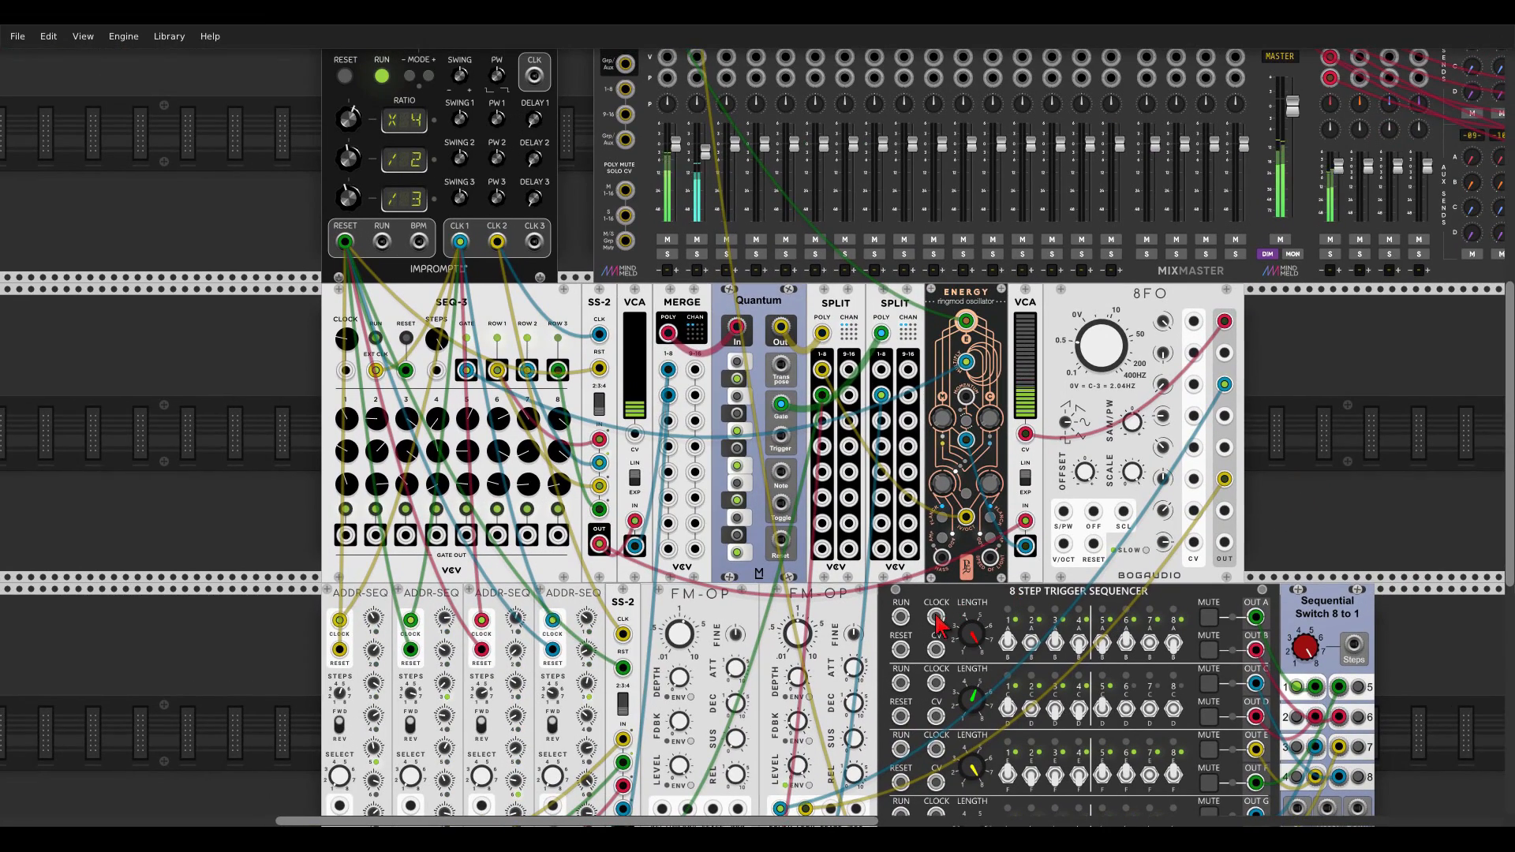
drag(937, 617, 462, 245)
drag(345, 241, 900, 650)
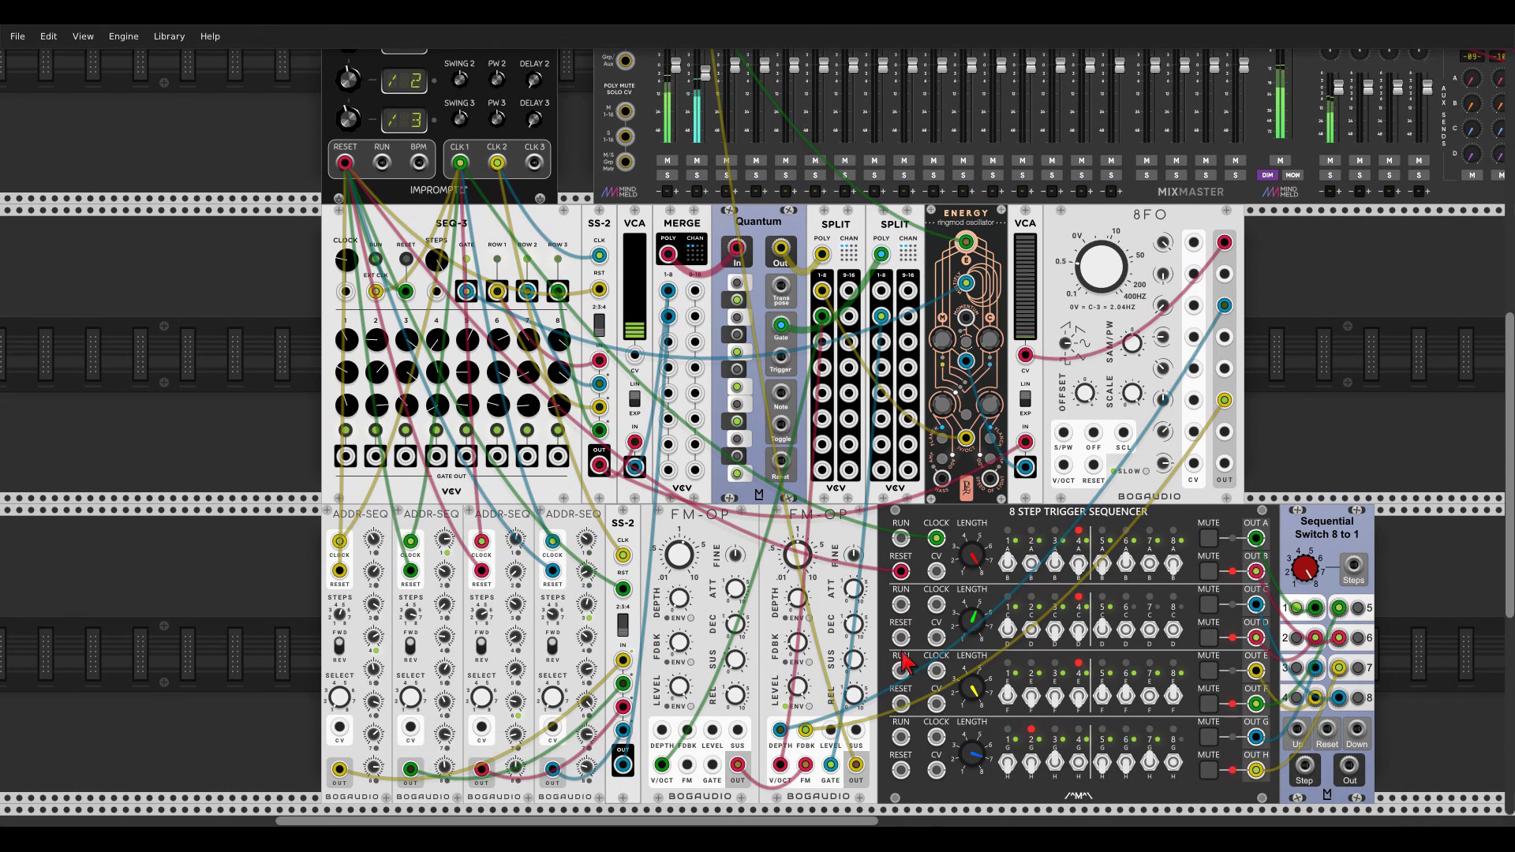
Step: Patch CLOCKED's RESET output into the Sequential Switch's Reset input and CLK 3 into its Up input
scroll(904, 656, down, 2)
drag(905, 584, 1329, 736)
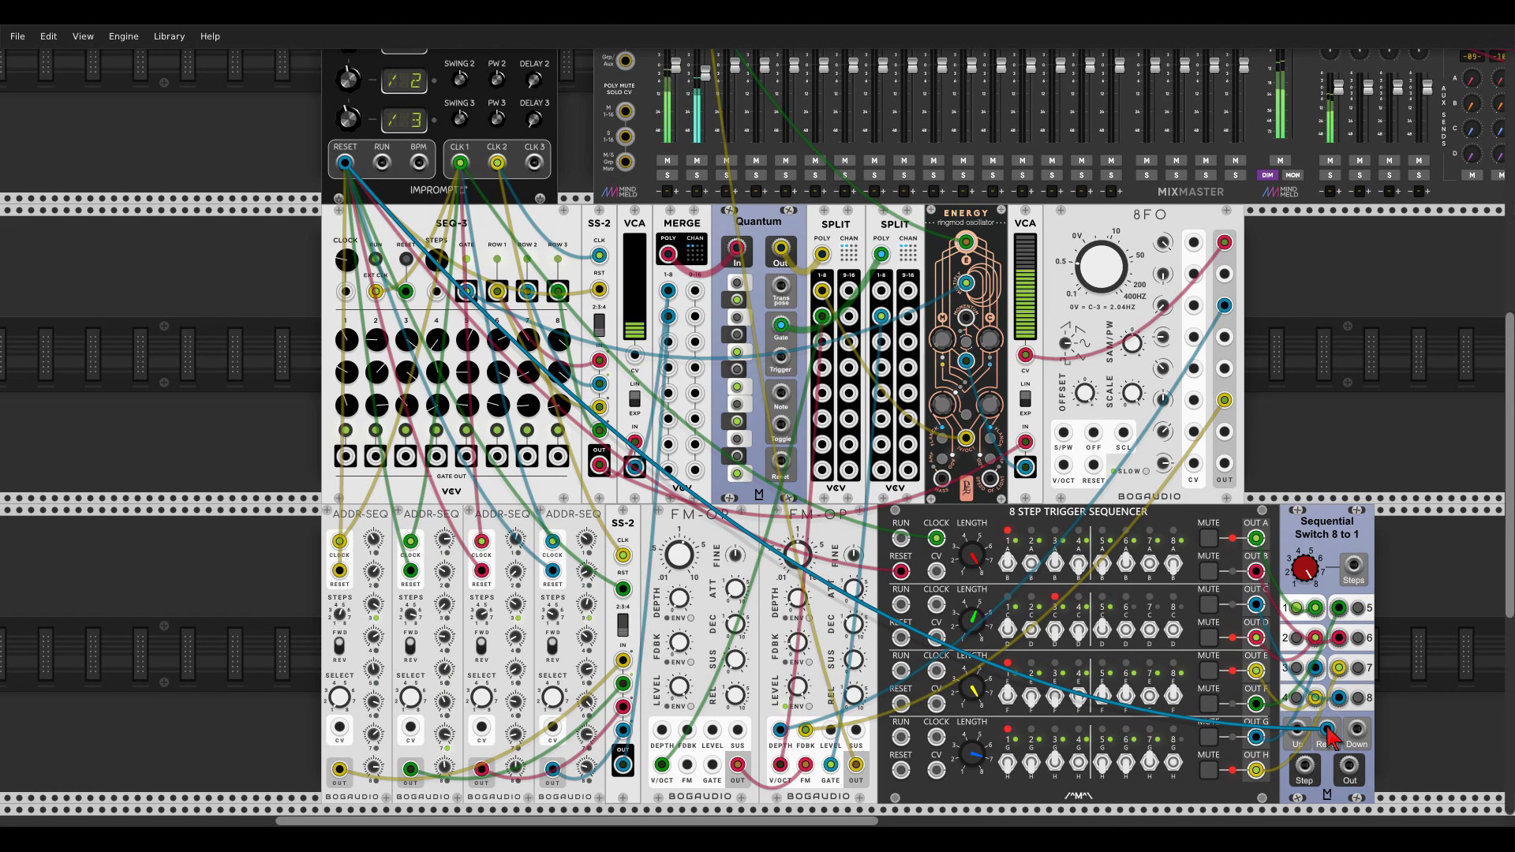
drag(1327, 729, 1326, 501)
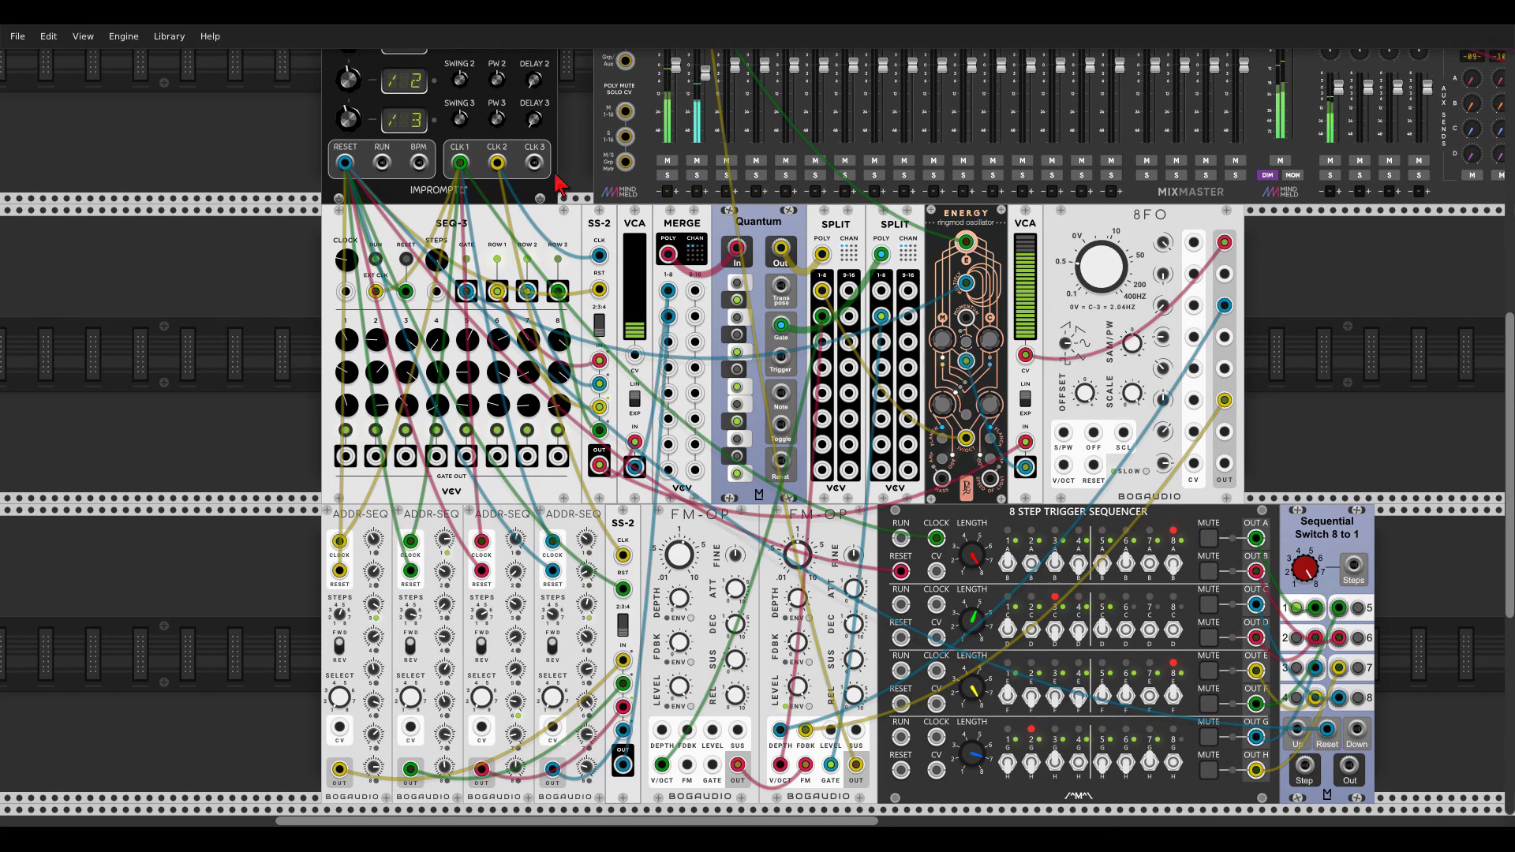
drag(535, 164, 1298, 729)
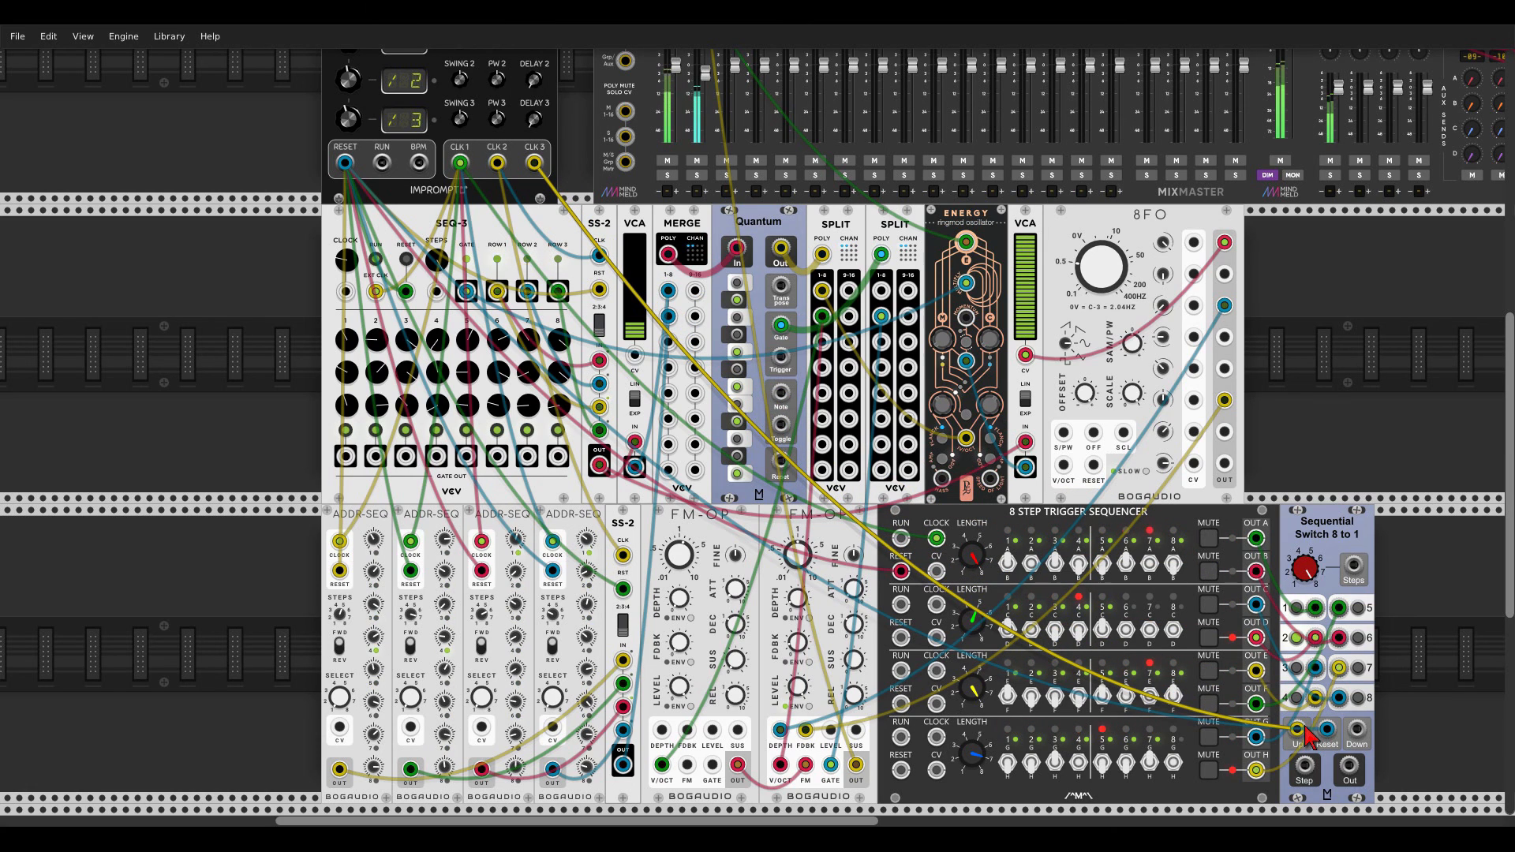
Step: Add a BASAL oscillator flush against the Sequential Switch and duplicate it alongside
scroll(213, 246, up, 5)
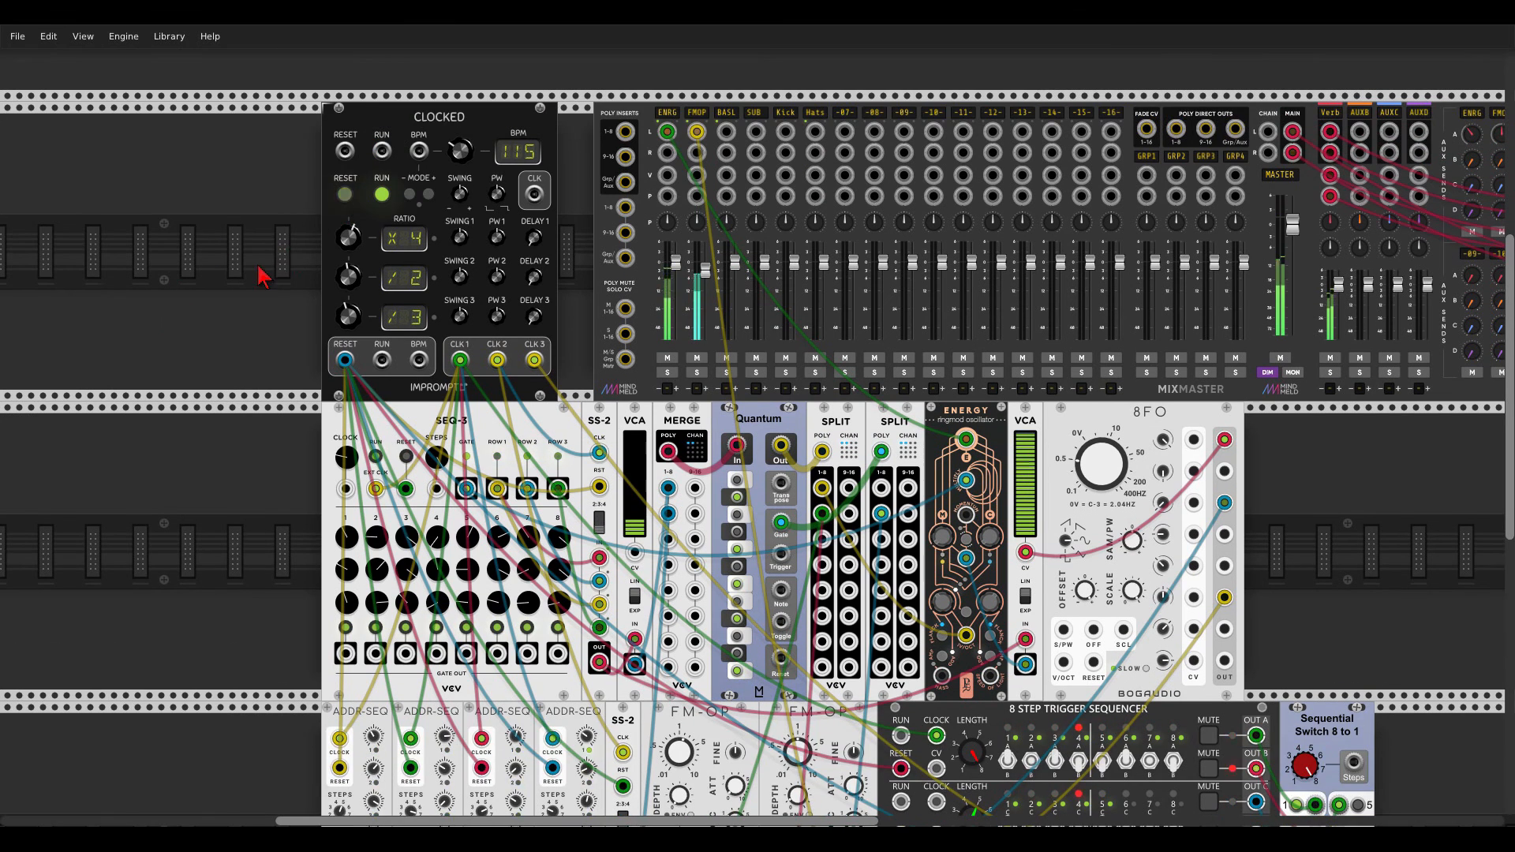
scroll(263, 276, down, 5)
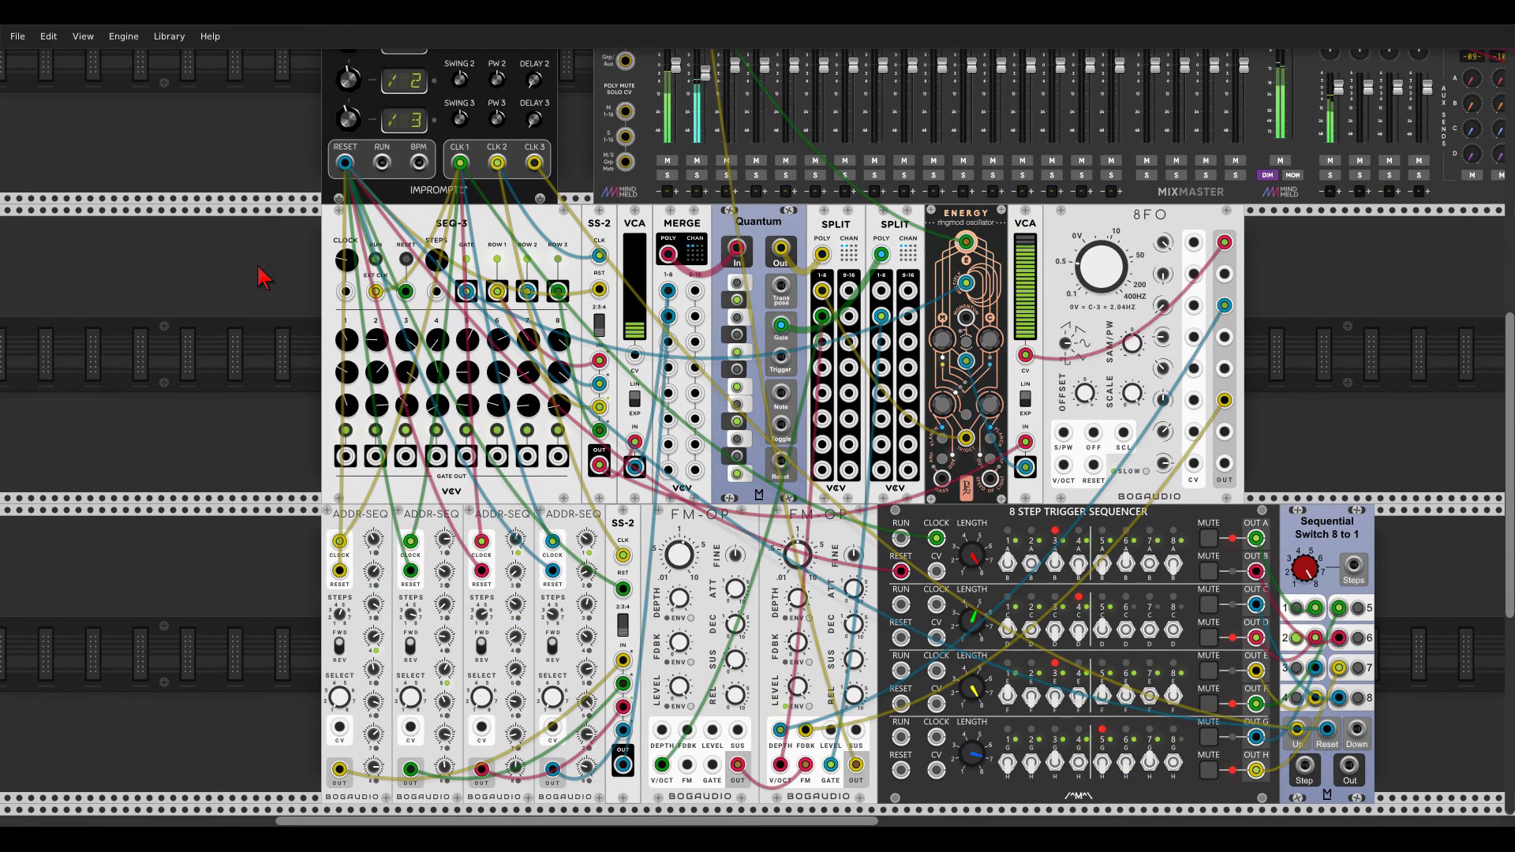
drag(1274, 379, 867, 221)
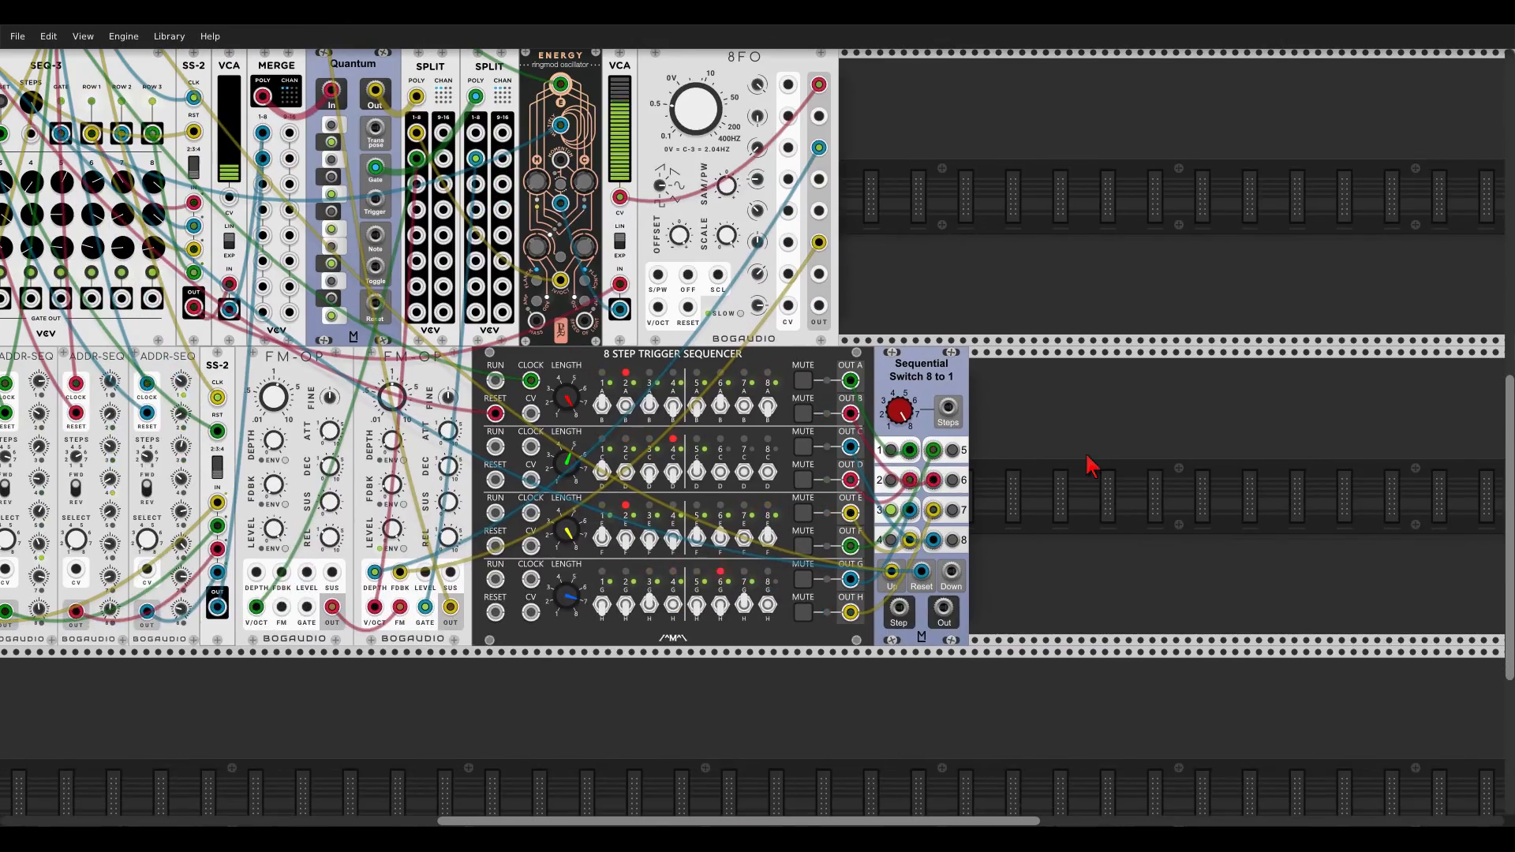
right_click(1087, 457)
text(basal)
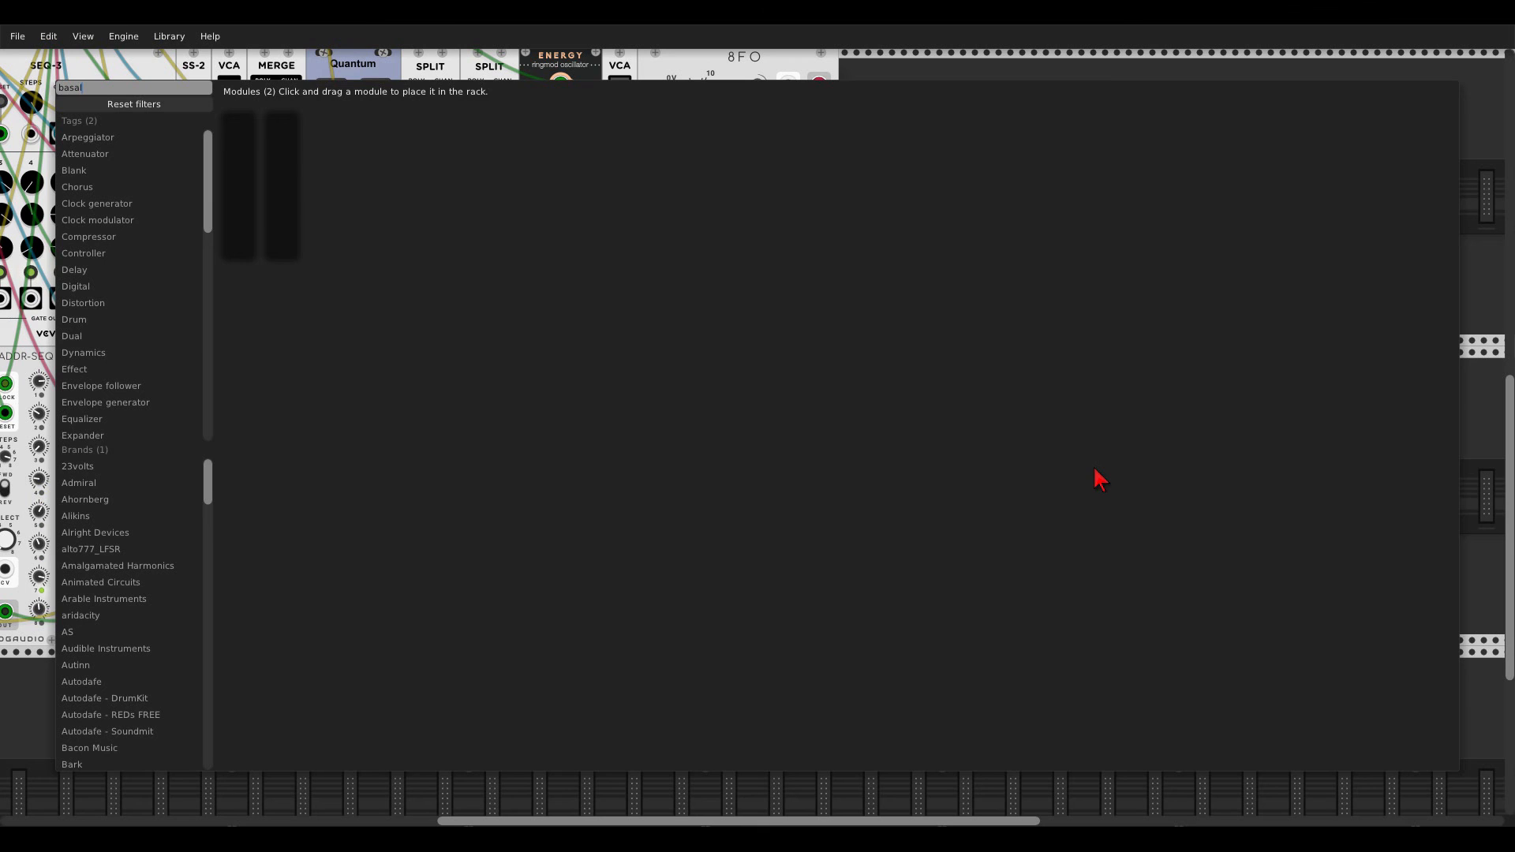
drag(288, 125, 1004, 390)
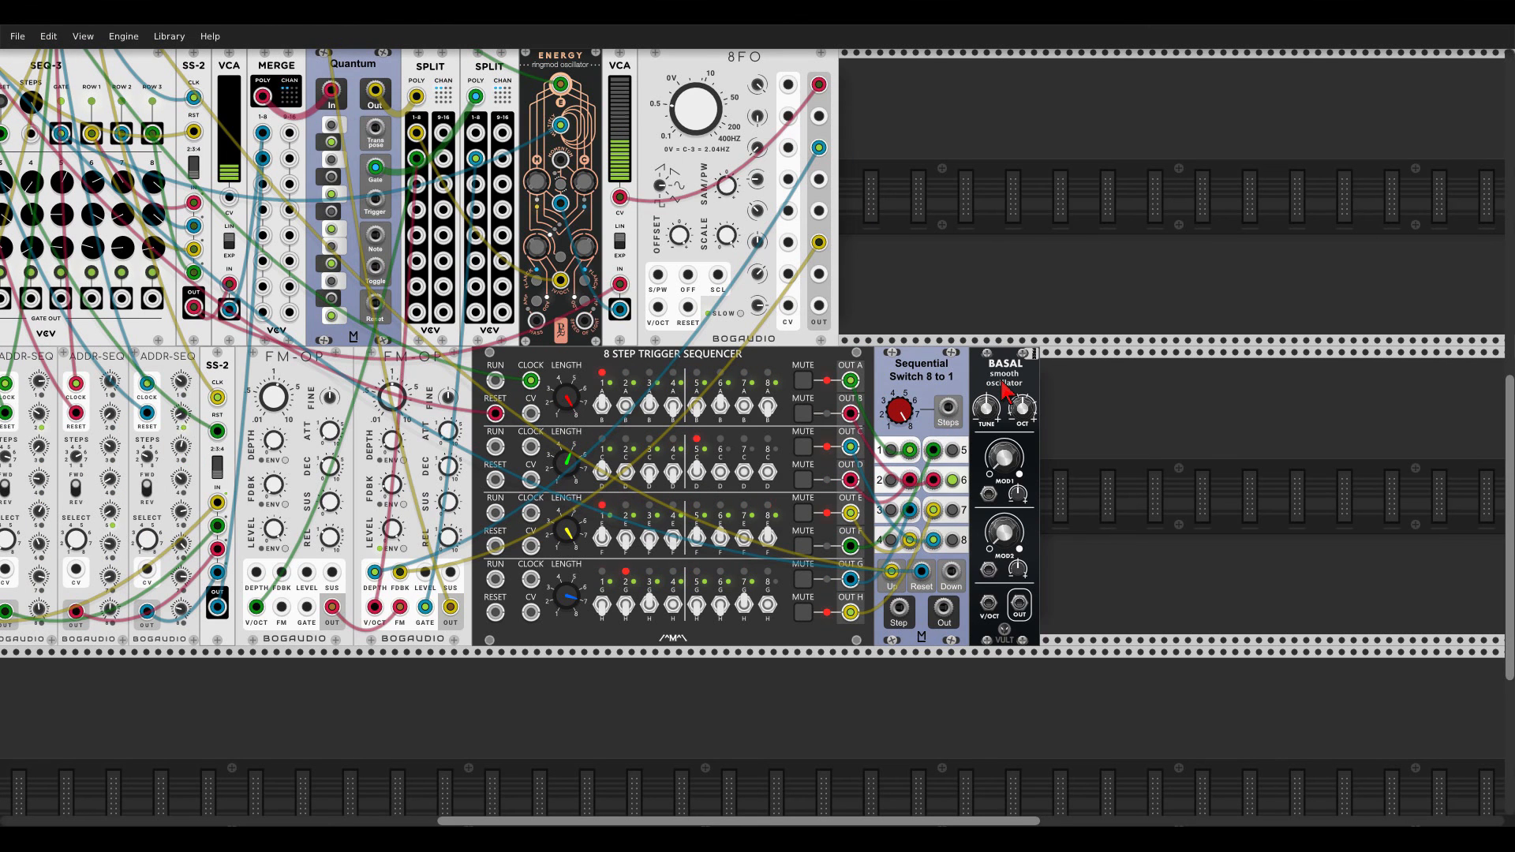
key(ctrl+d)
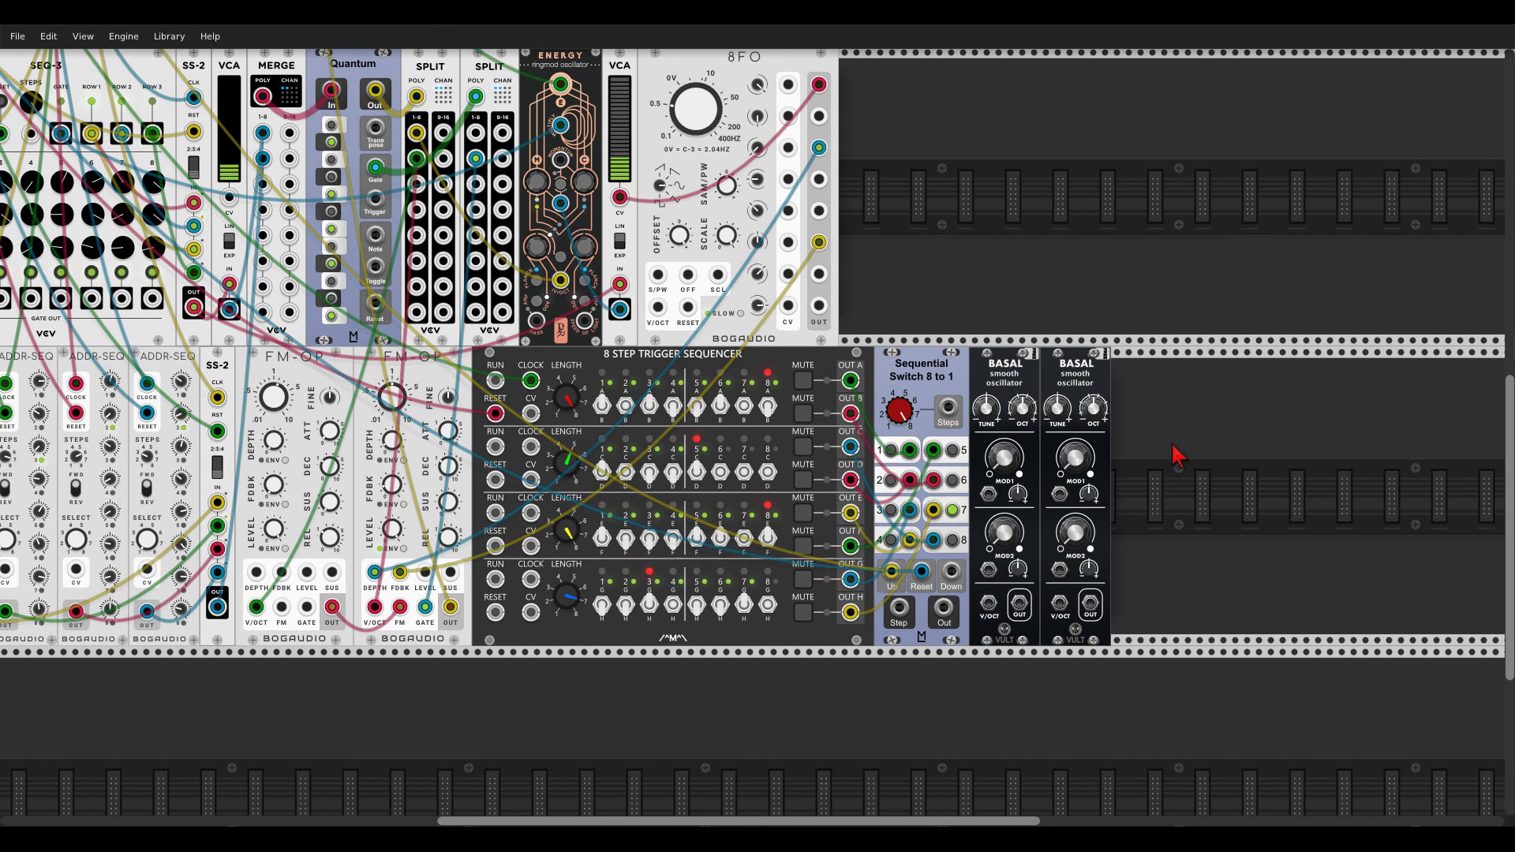
Step: Duplicate the VCA, place the copy flush against the second BASAL oscillator, and duplicate it once more alongside
key(ctrl+d)
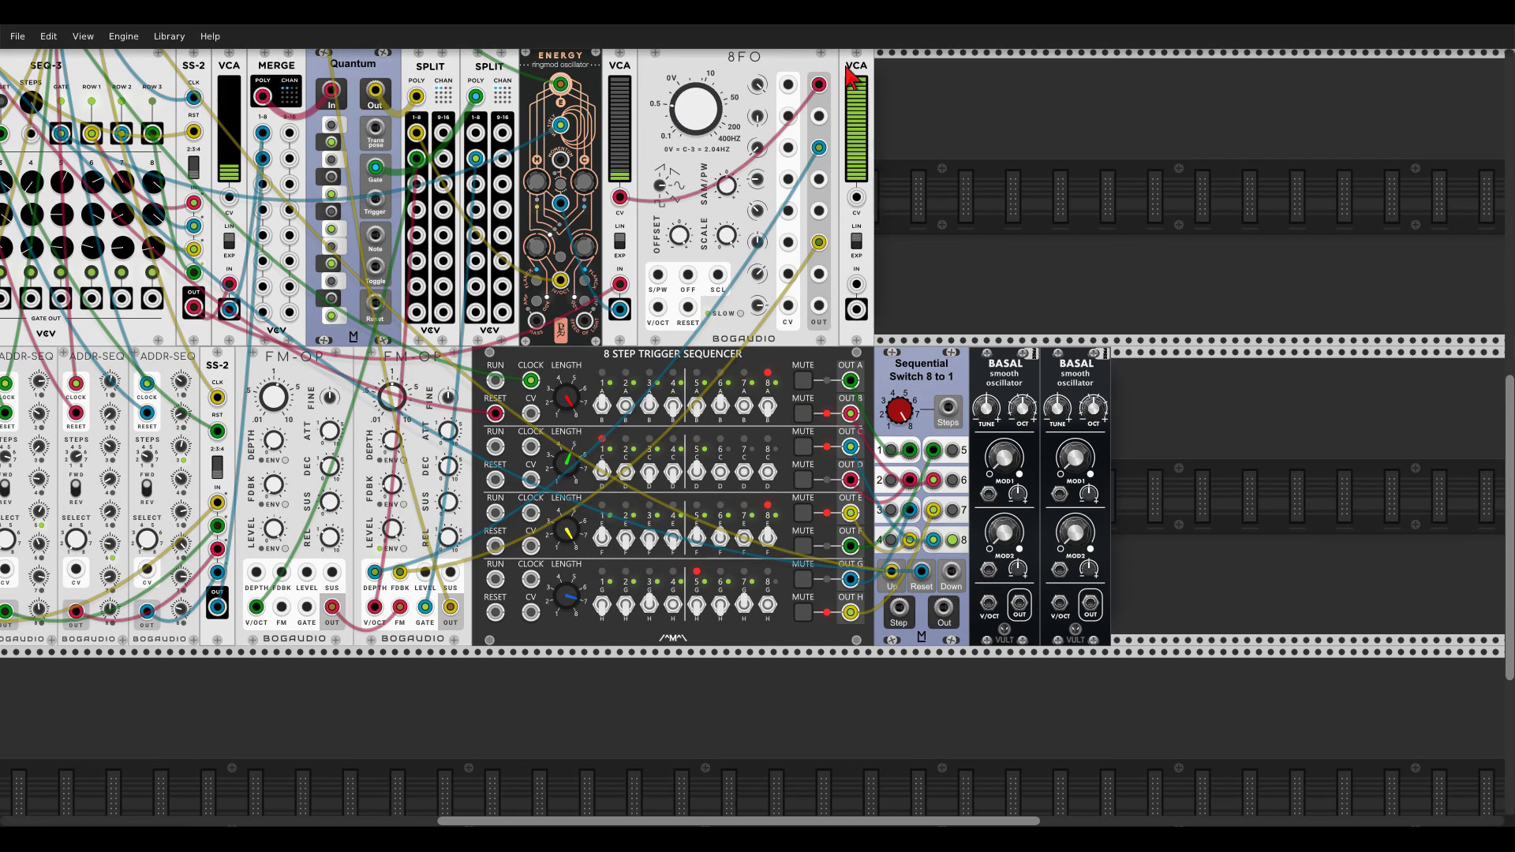
drag(854, 77, 1128, 374)
key(ctrl+d)
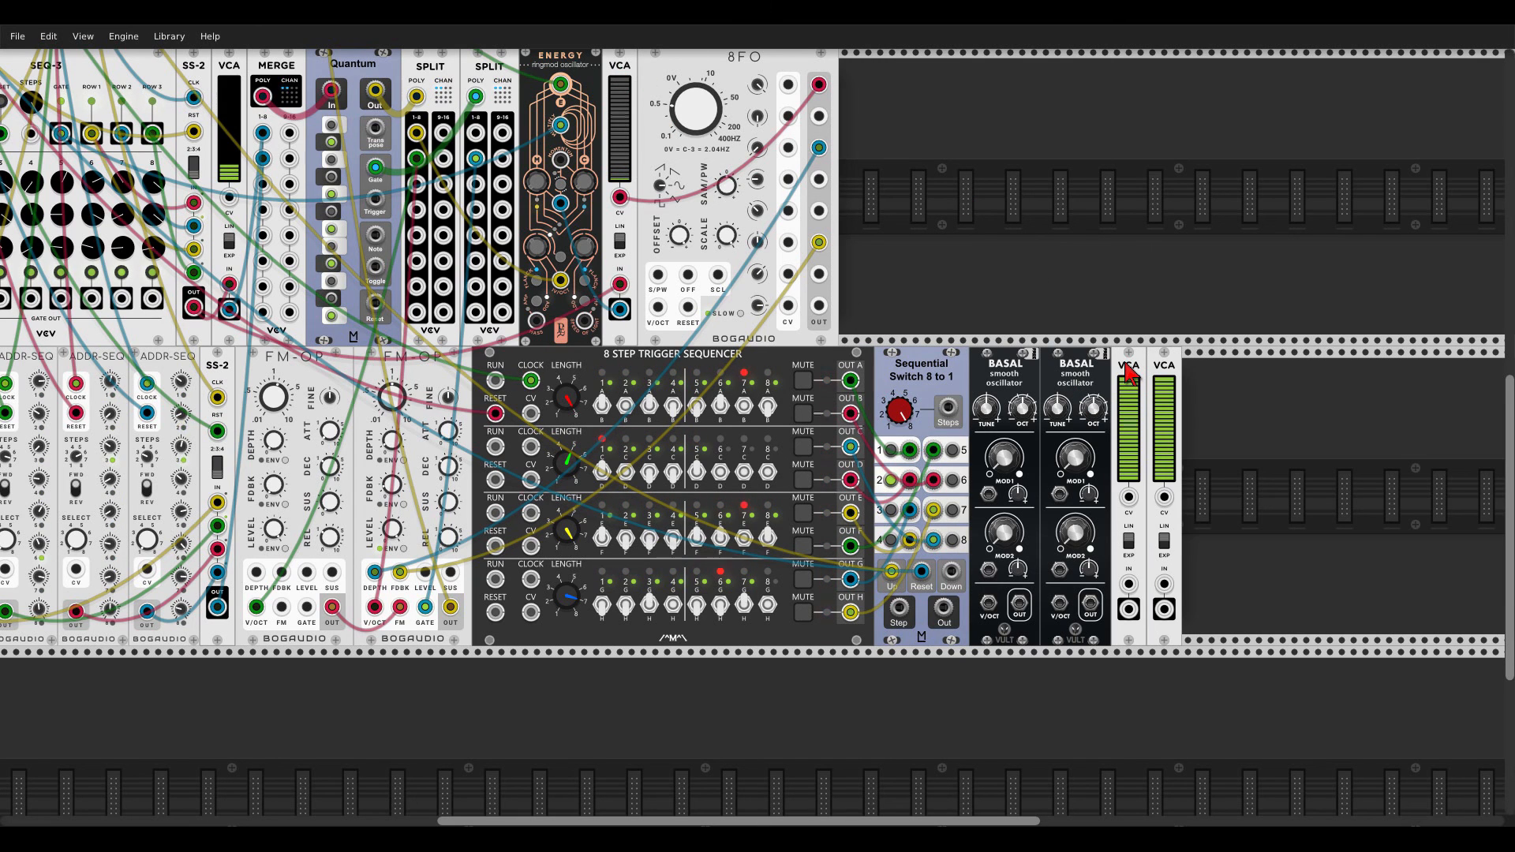
Step: Add a Bogaudio ADSR envelope beside the two new VCAs and adjust its attack and sustain for a short, percussive shape
right_click(1210, 428)
text(adsr)
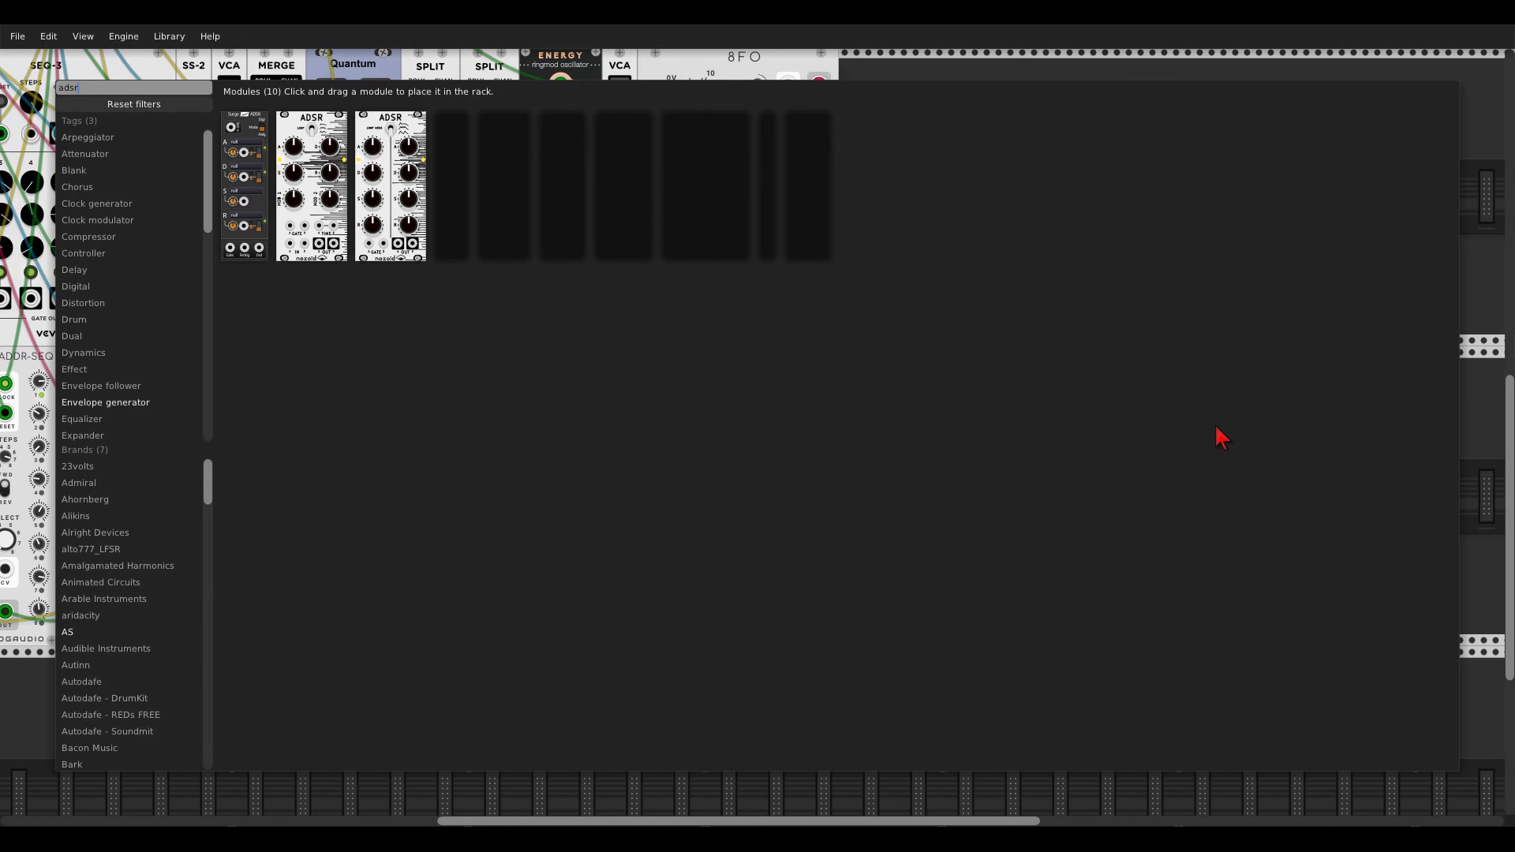
click(784, 130)
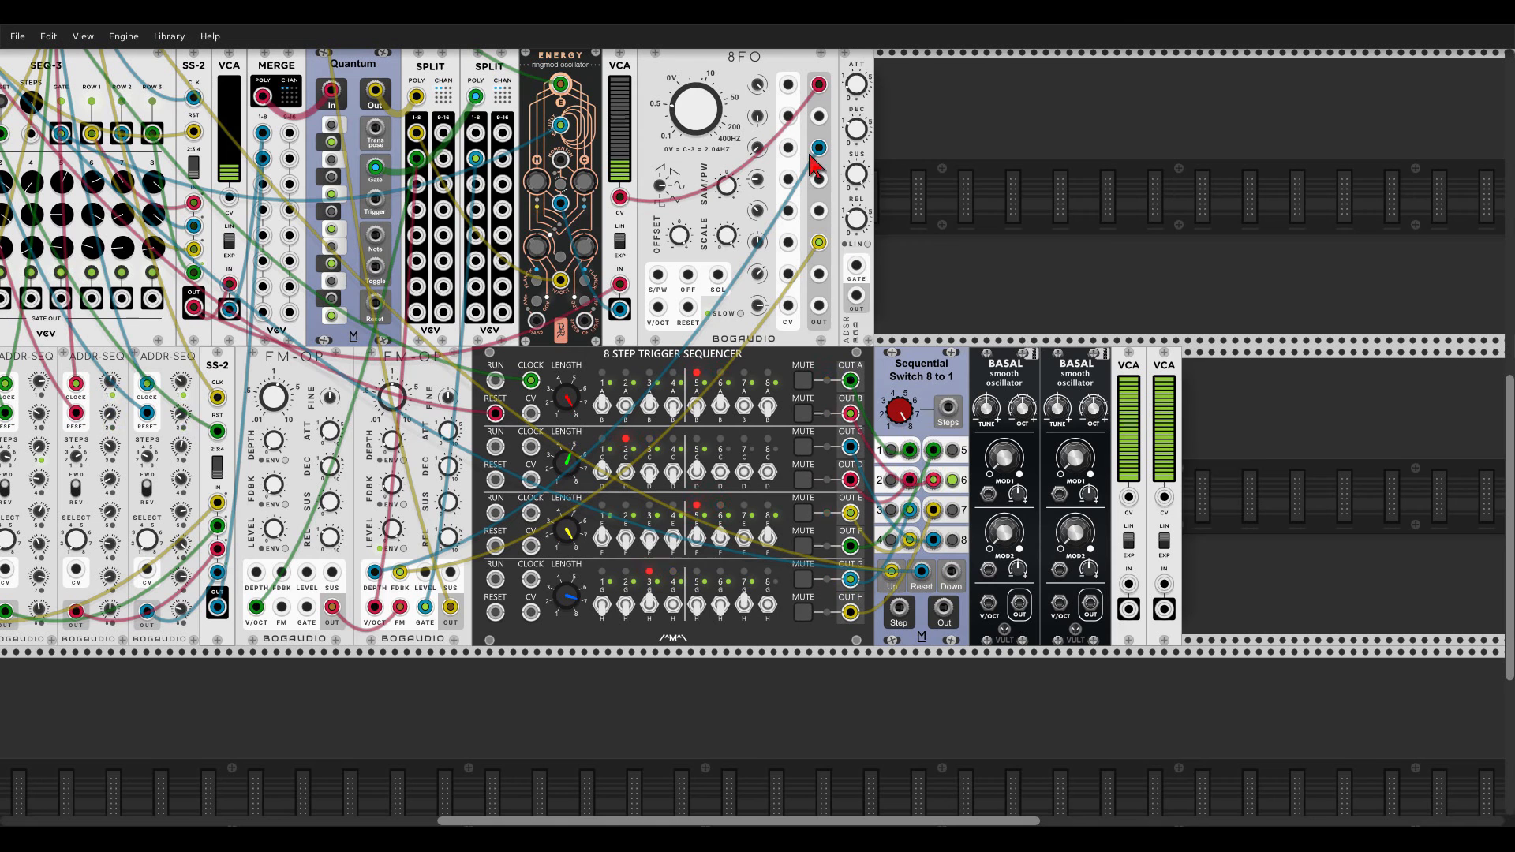
drag(812, 166, 1189, 438)
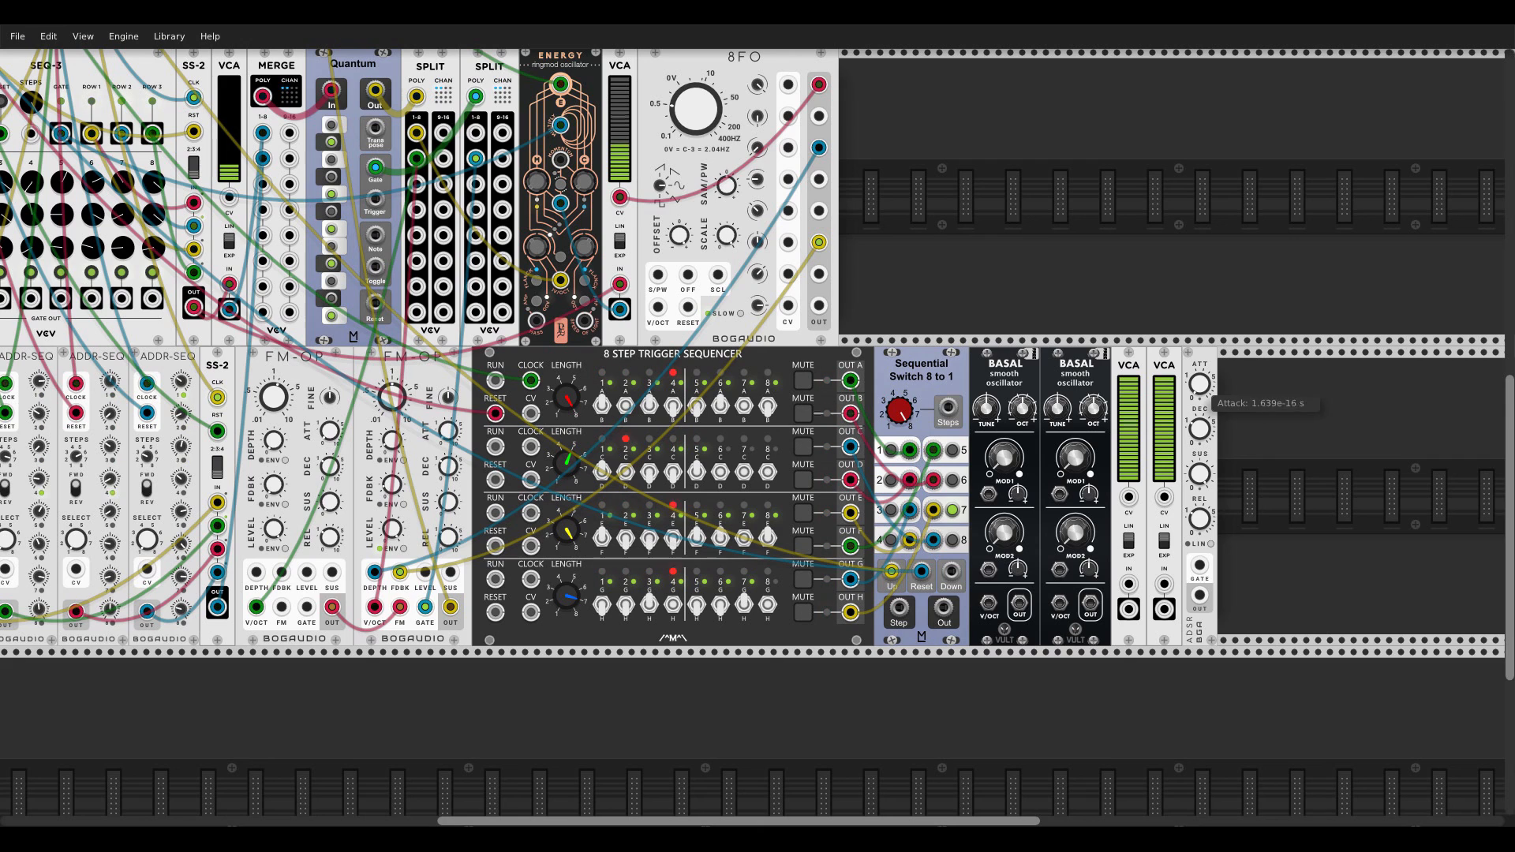
drag(1199, 384, 1199, 388)
drag(1199, 474, 1199, 493)
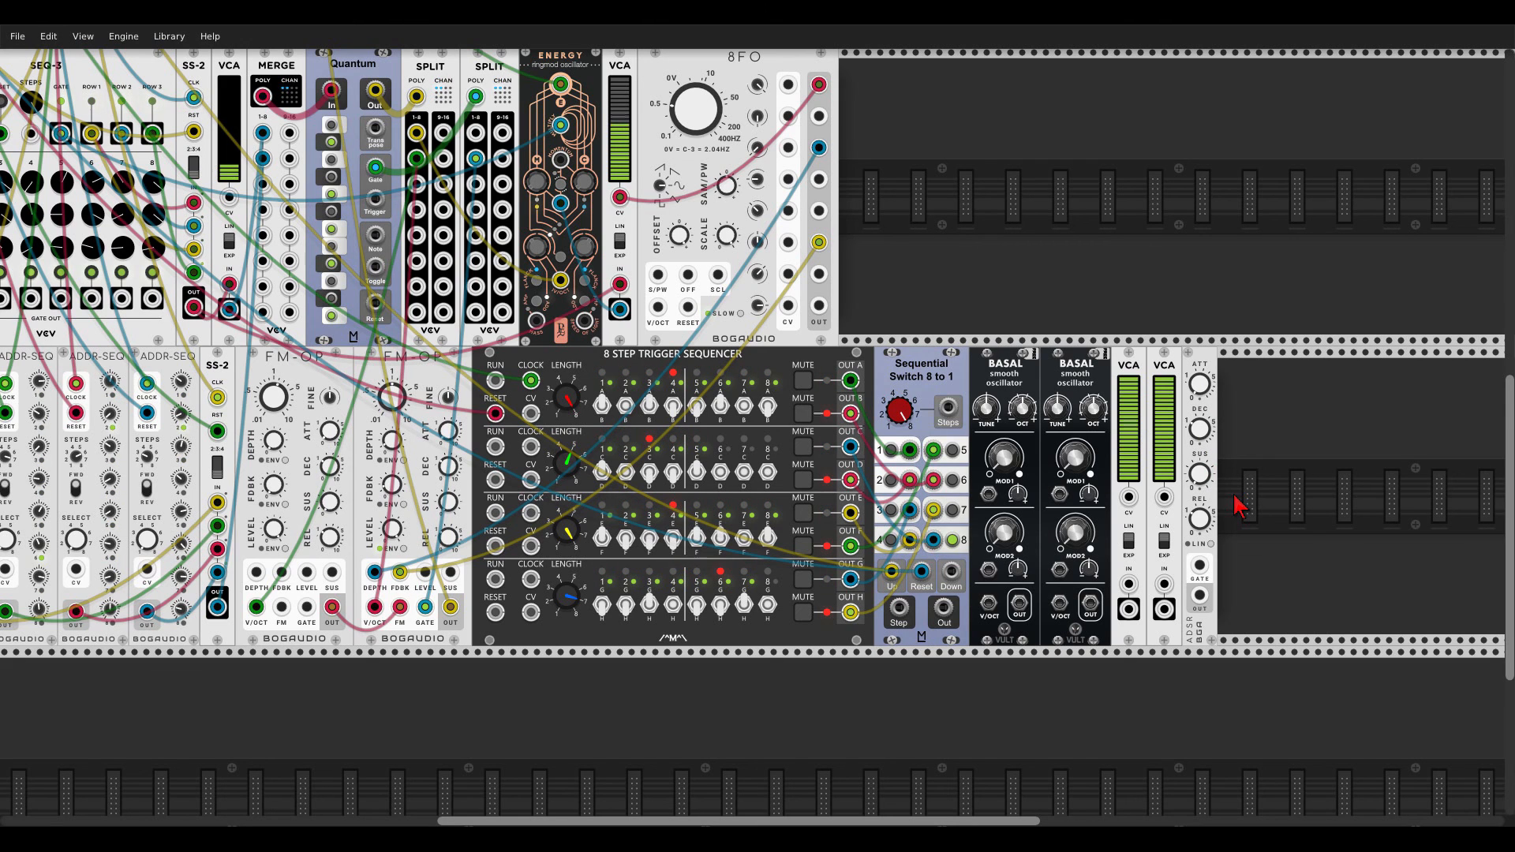
Step: Patch the BASAL outputs into the two VCA inputs, and duplicate the ADSR so each envelope output drives one VCA's CV
drag(1019, 605, 1163, 584)
drag(1199, 596, 1128, 496)
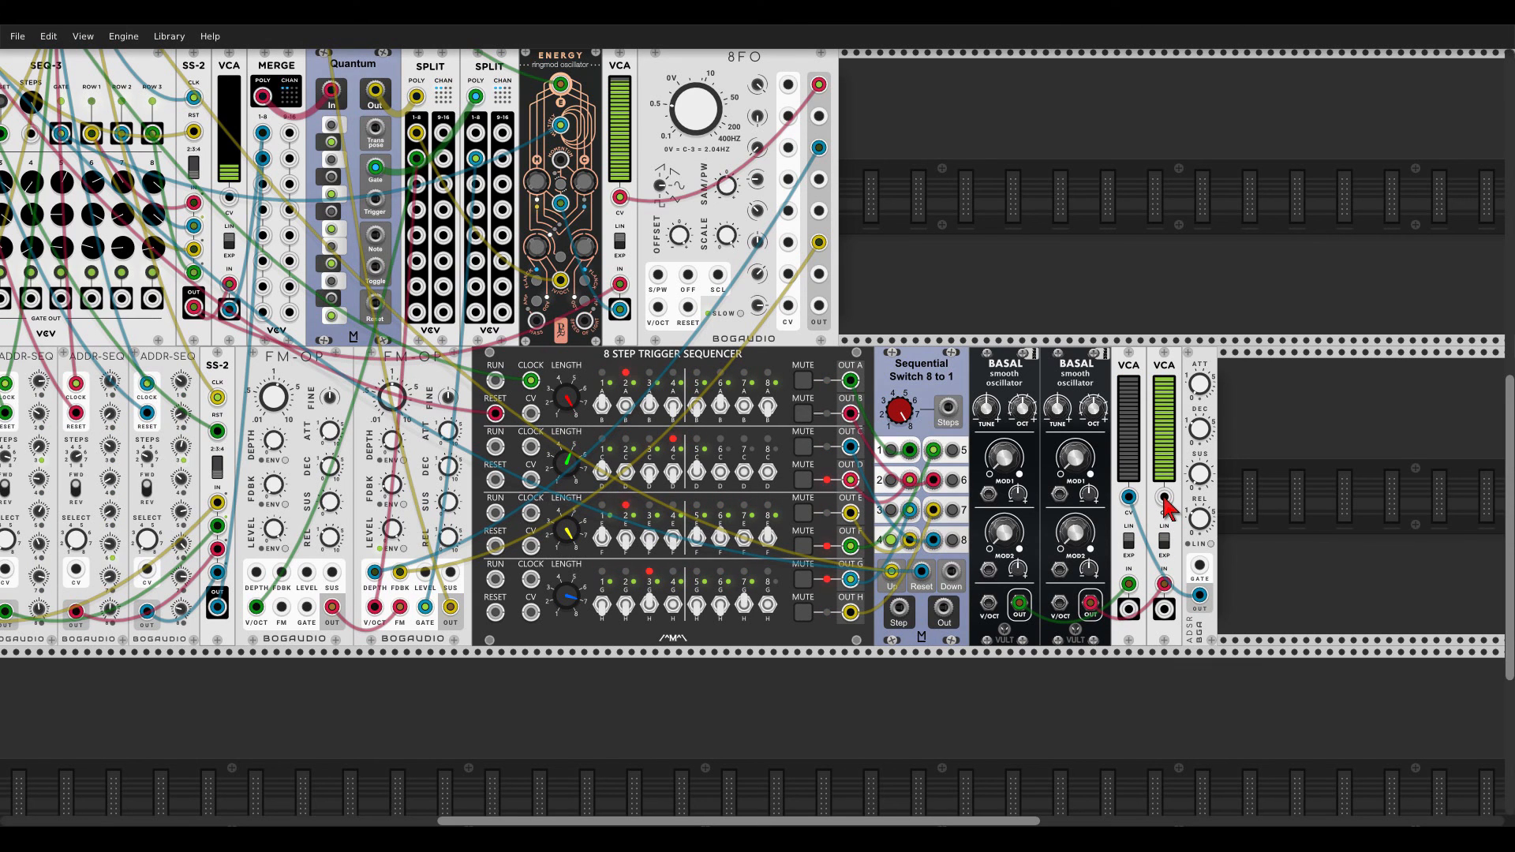
key(ctrl+d)
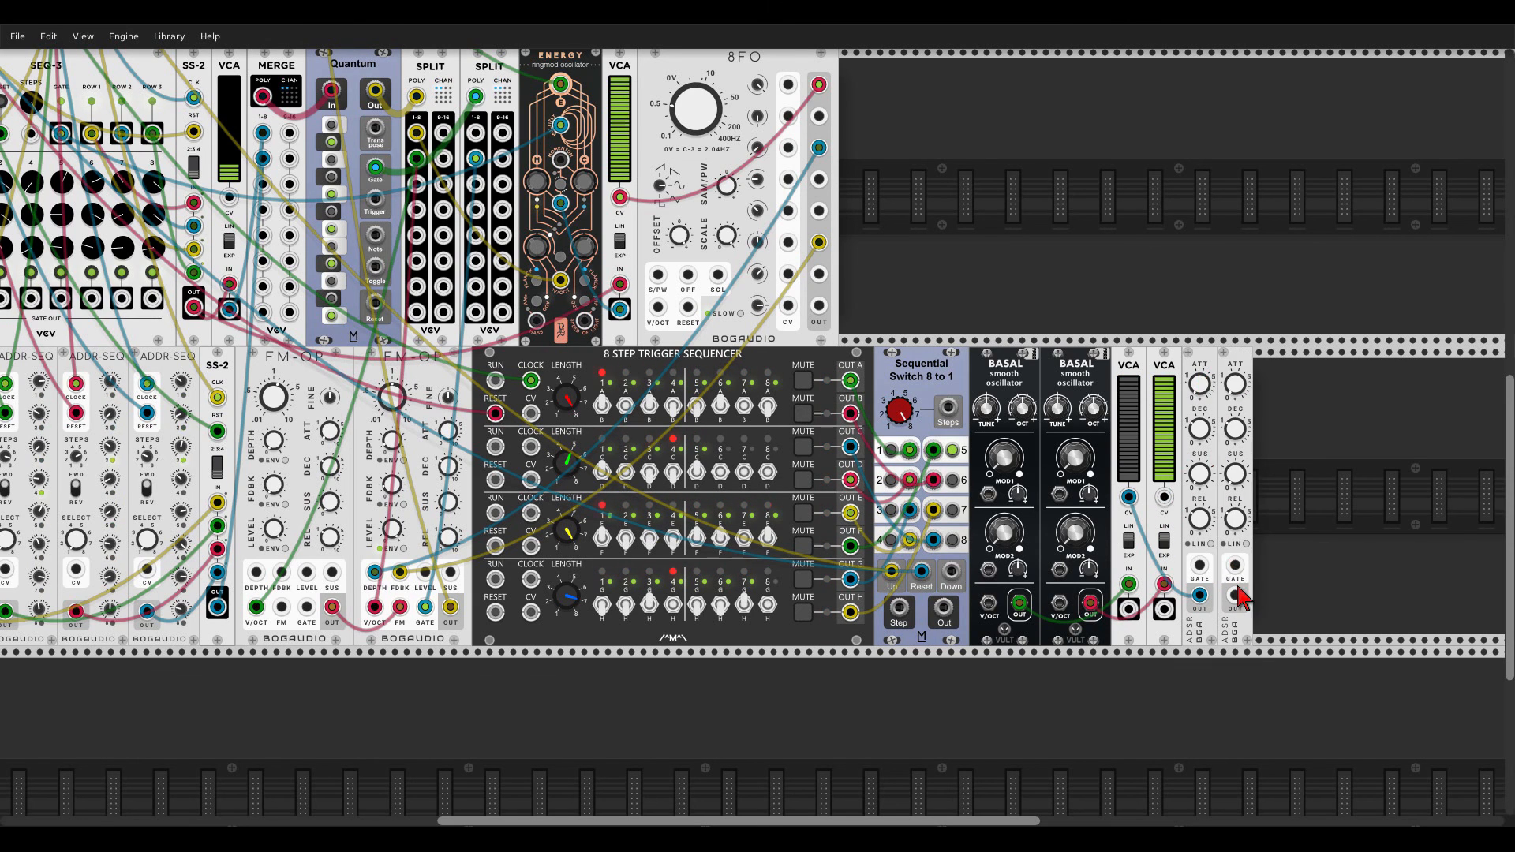
drag(1235, 597, 1164, 497)
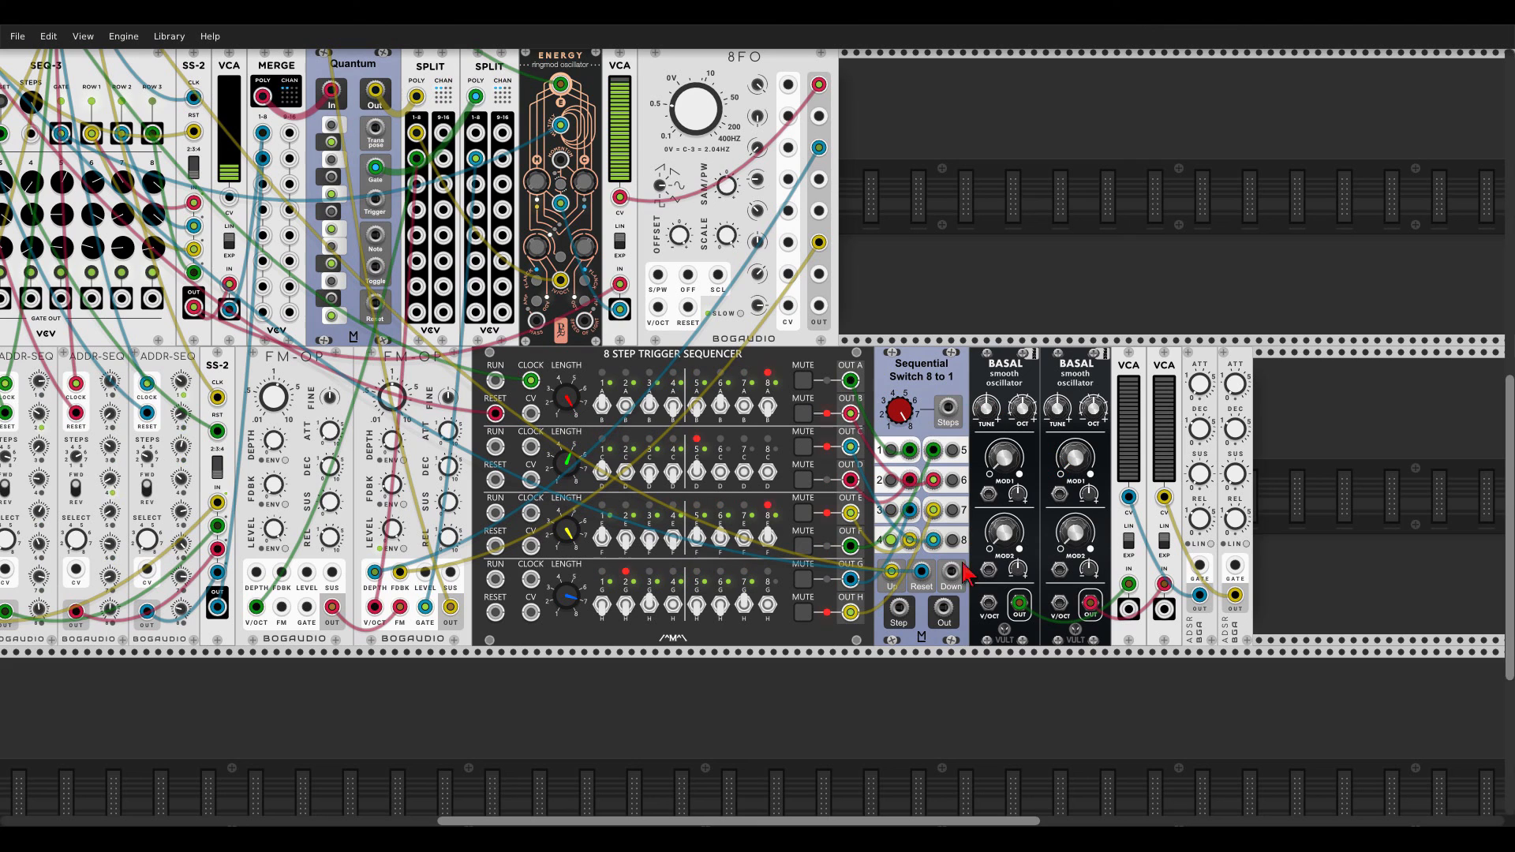
Step: Patch the Sequential Switch's Out into both ADSR gates, and set the second envelope's sustain to 0% while adjusting its decay and release
drag(943, 608, 1199, 565)
drag(1235, 565, 944, 608)
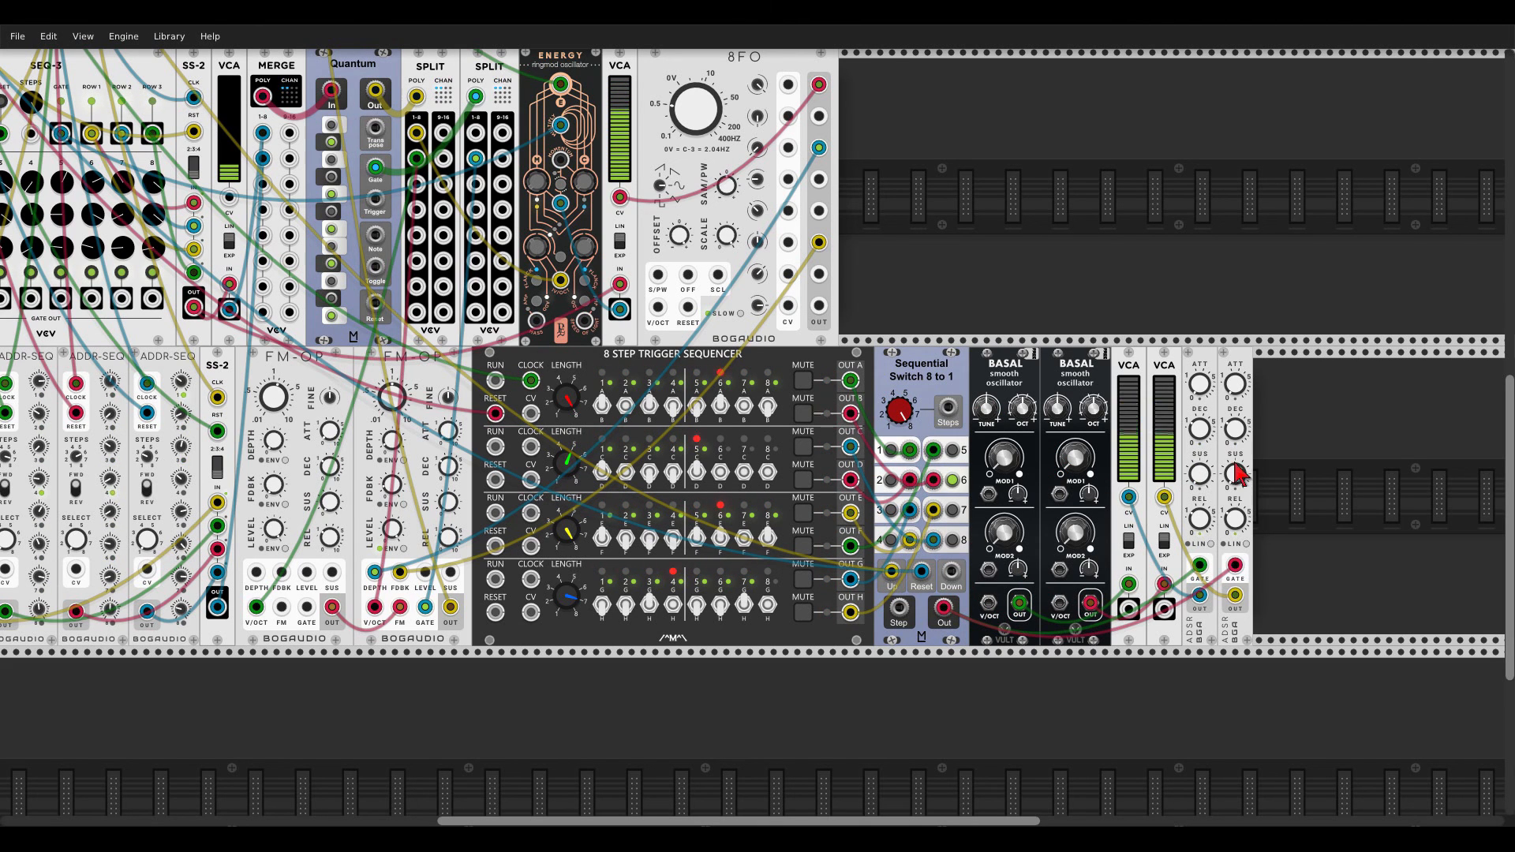
drag(1240, 437, 1240, 437)
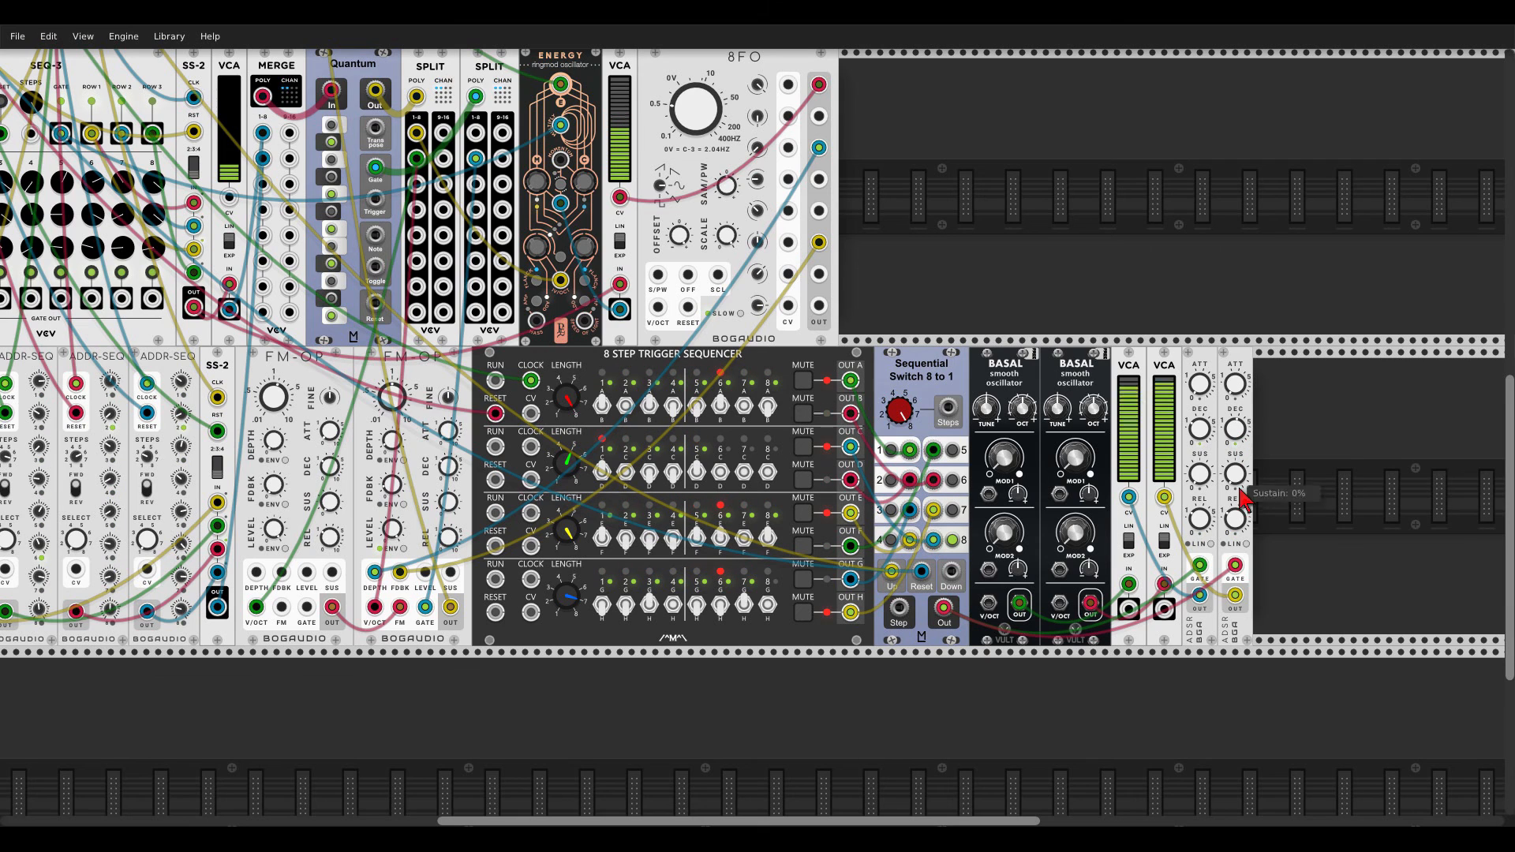
drag(1234, 519, 1254, 530)
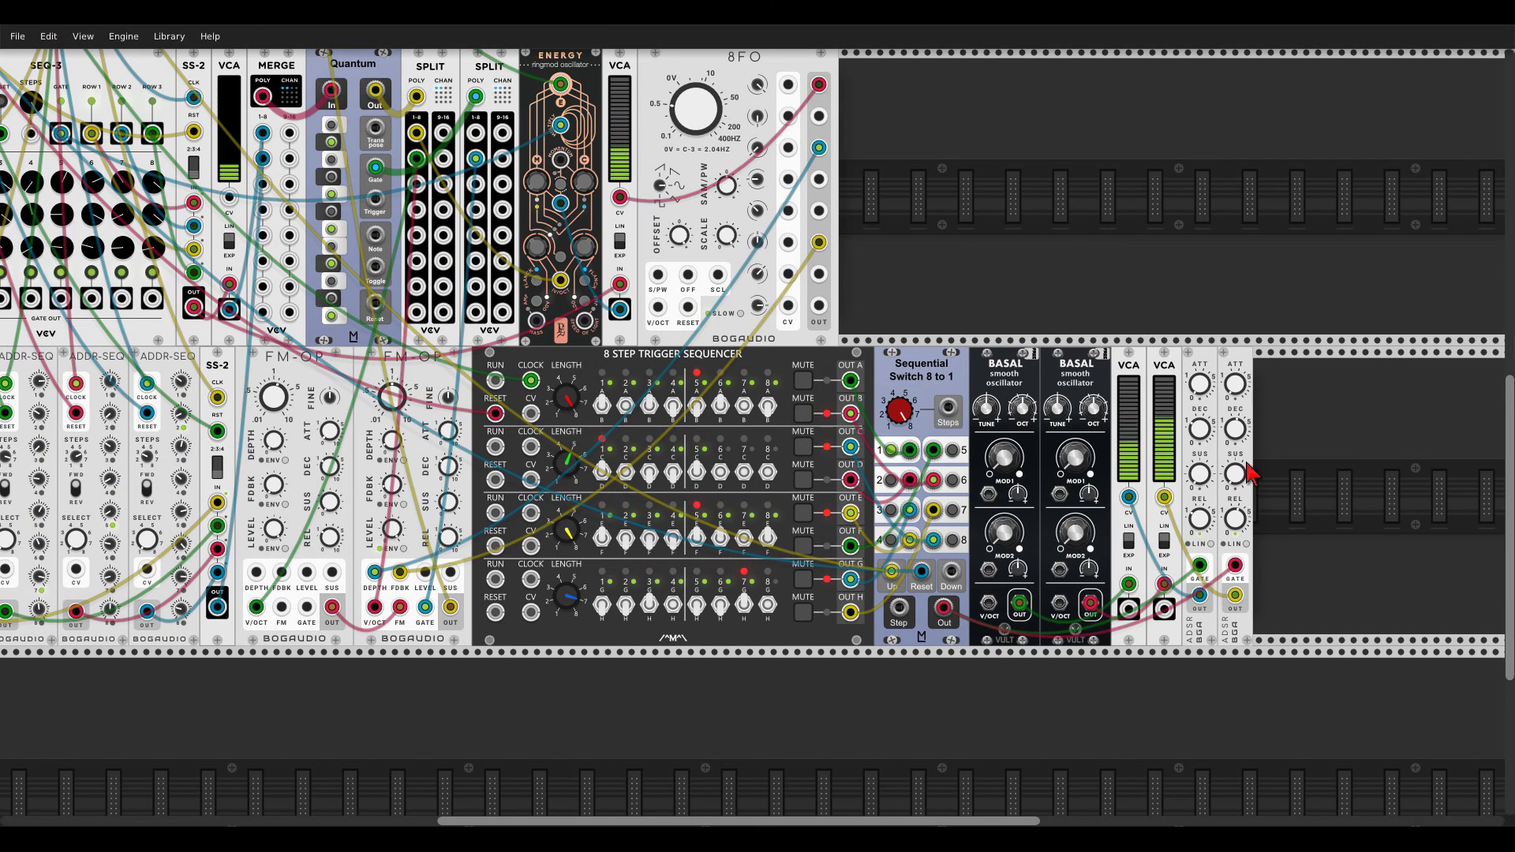
drag(1236, 432, 1237, 432)
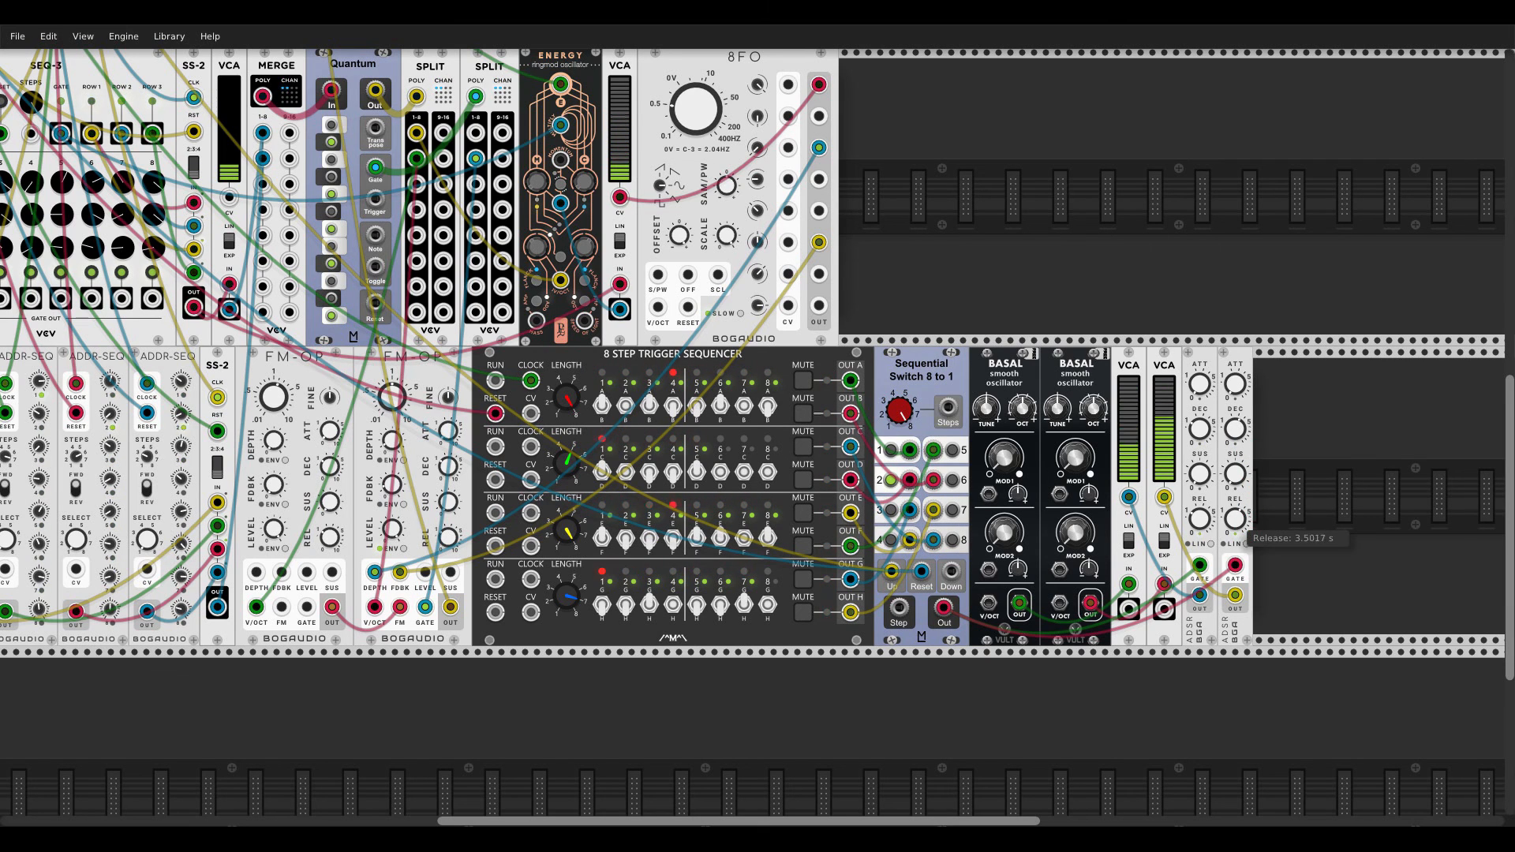
drag(1235, 518, 1235, 518)
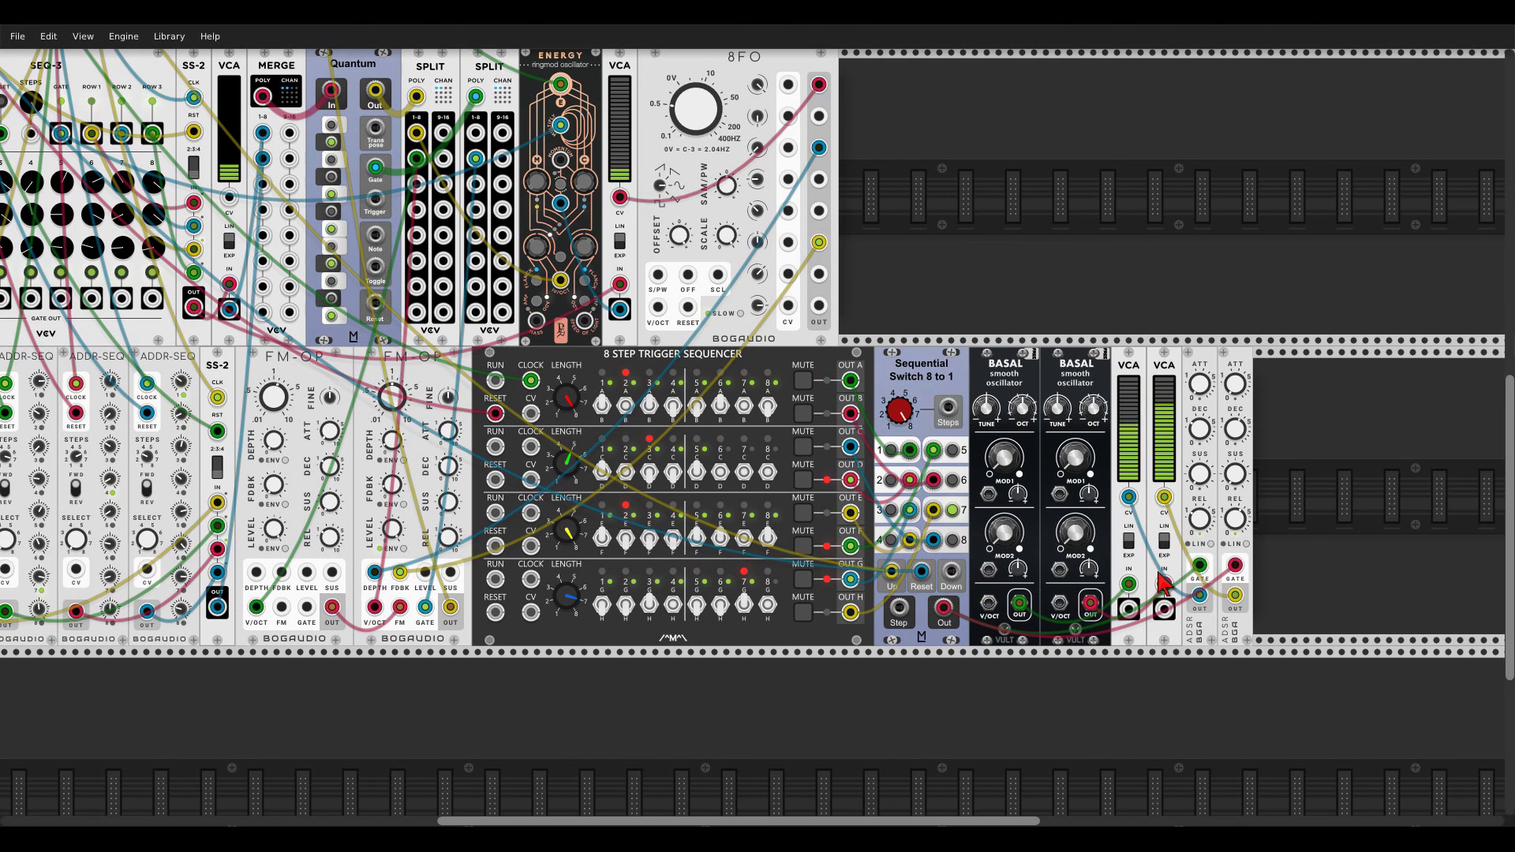
Step: Patch the two BASAL VCA outputs into MixMaster's BASL and SUB channels and solo both channels
drag(1130, 612, 1163, 692)
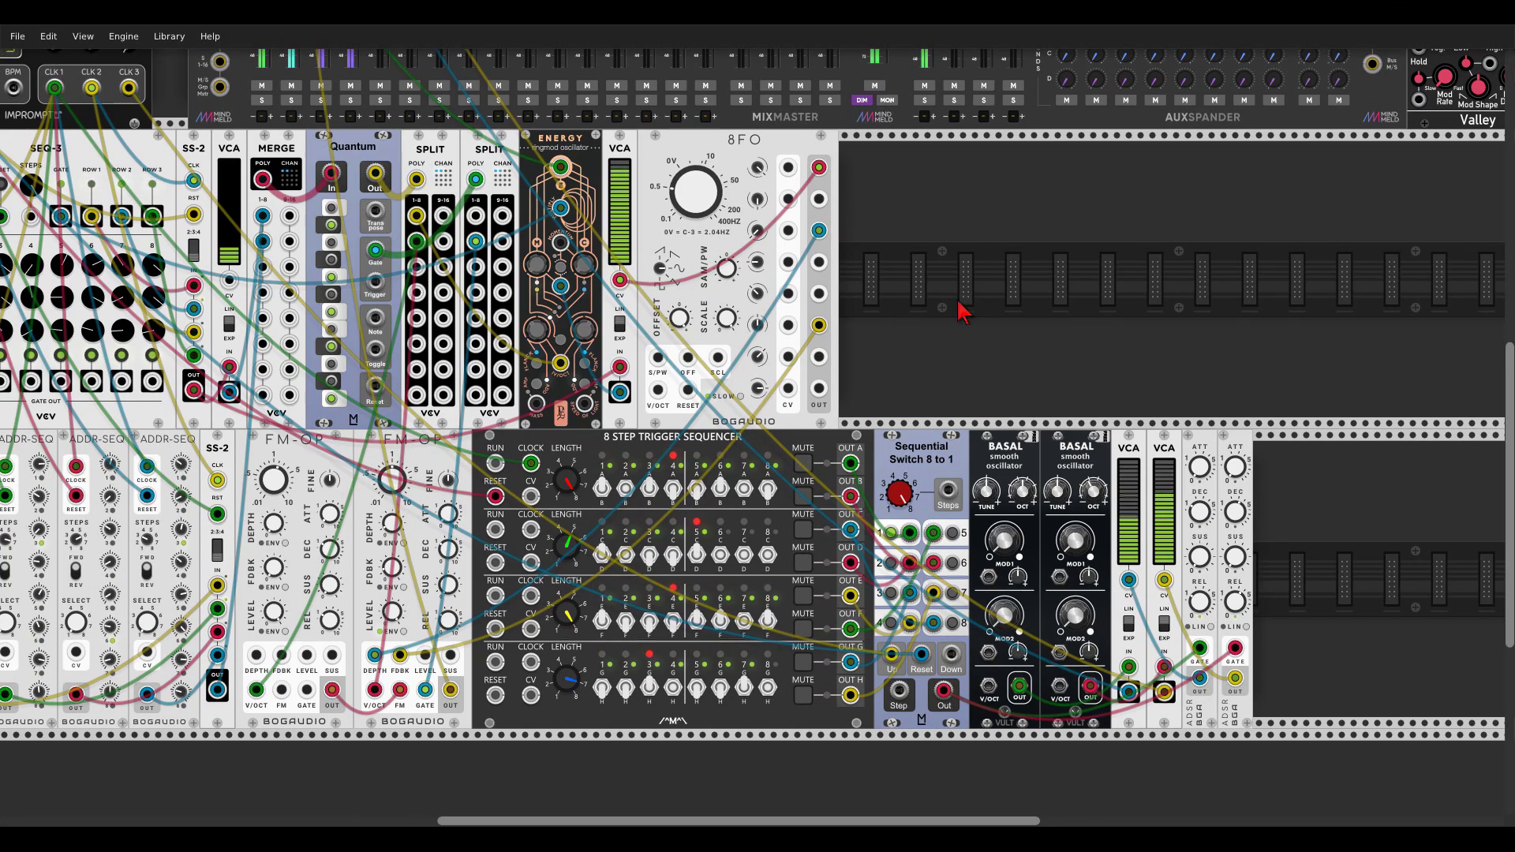
drag(885, 209, 1130, 472)
click(564, 363)
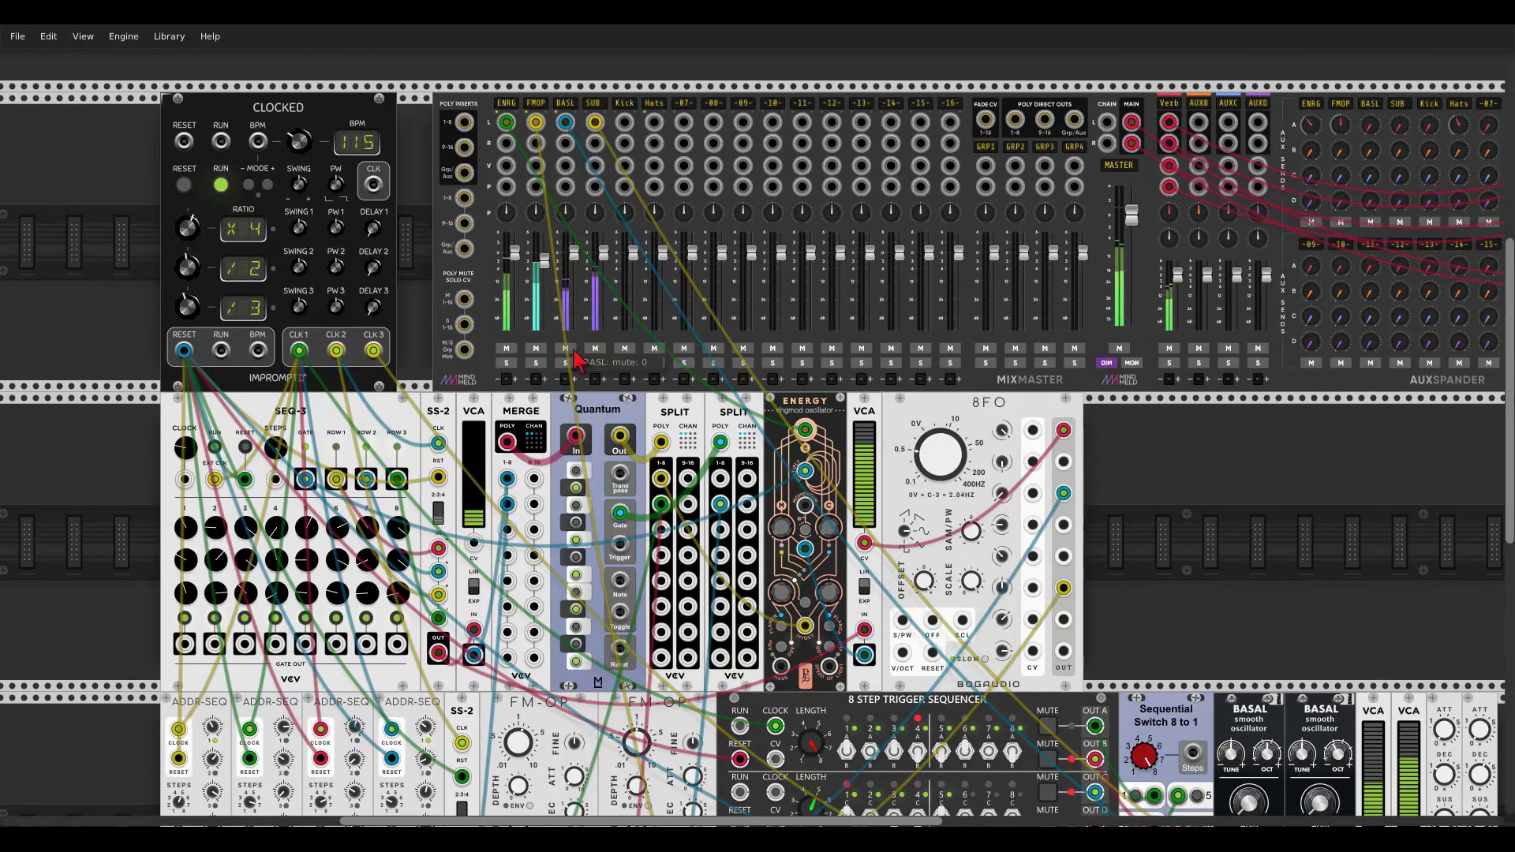
click(595, 363)
Step: Patch 8FO outputs 2, 4, 5 and 7 into the MOD1 and MOD2 inputs of both BASAL oscillators and adjust their modulation amounts
scroll(1164, 473, down, 5)
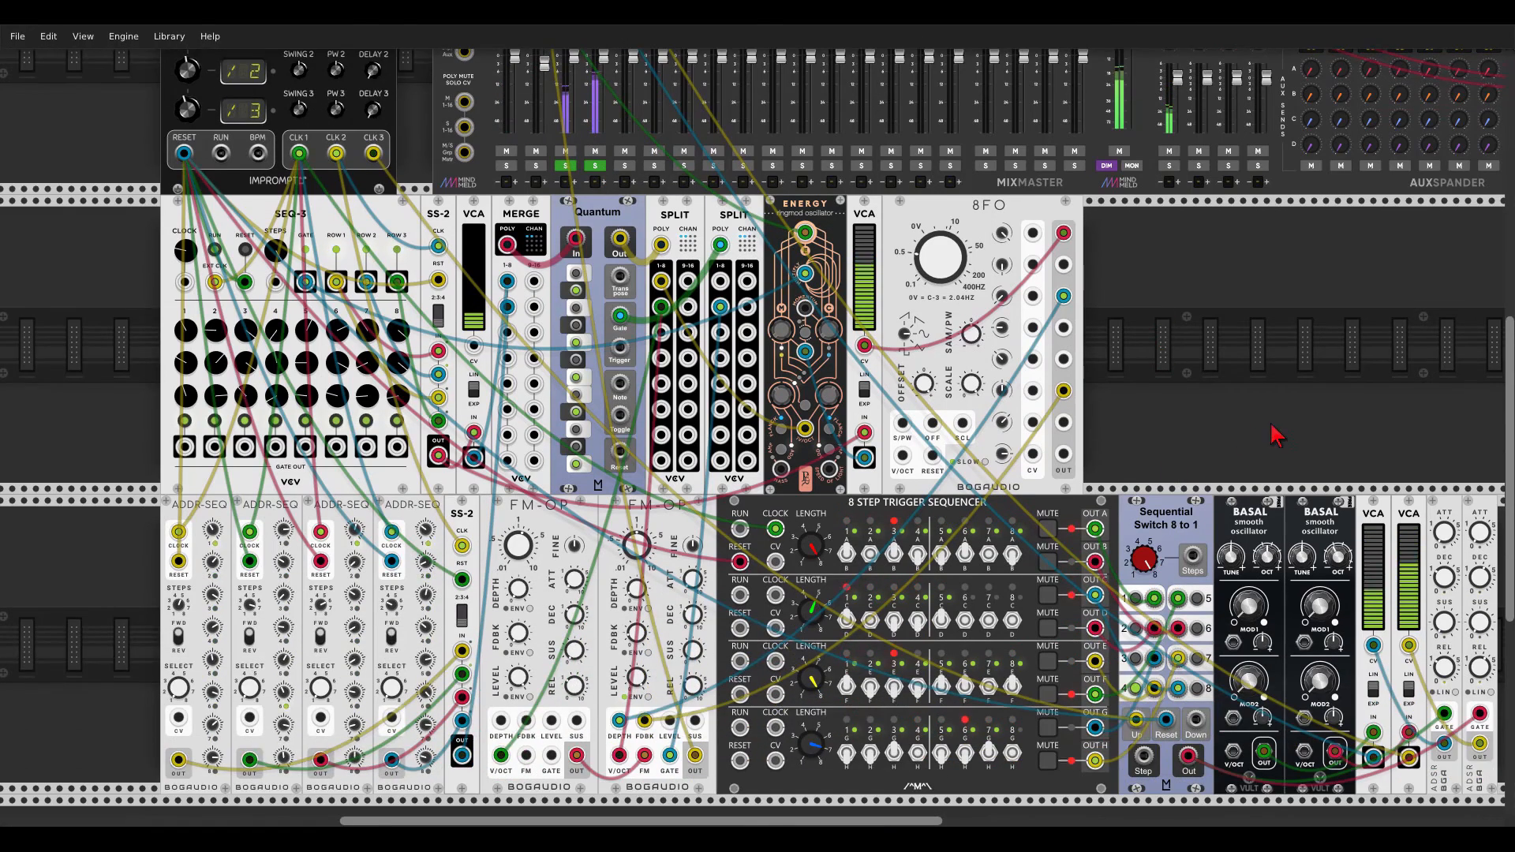
scroll(1279, 433, right, 4)
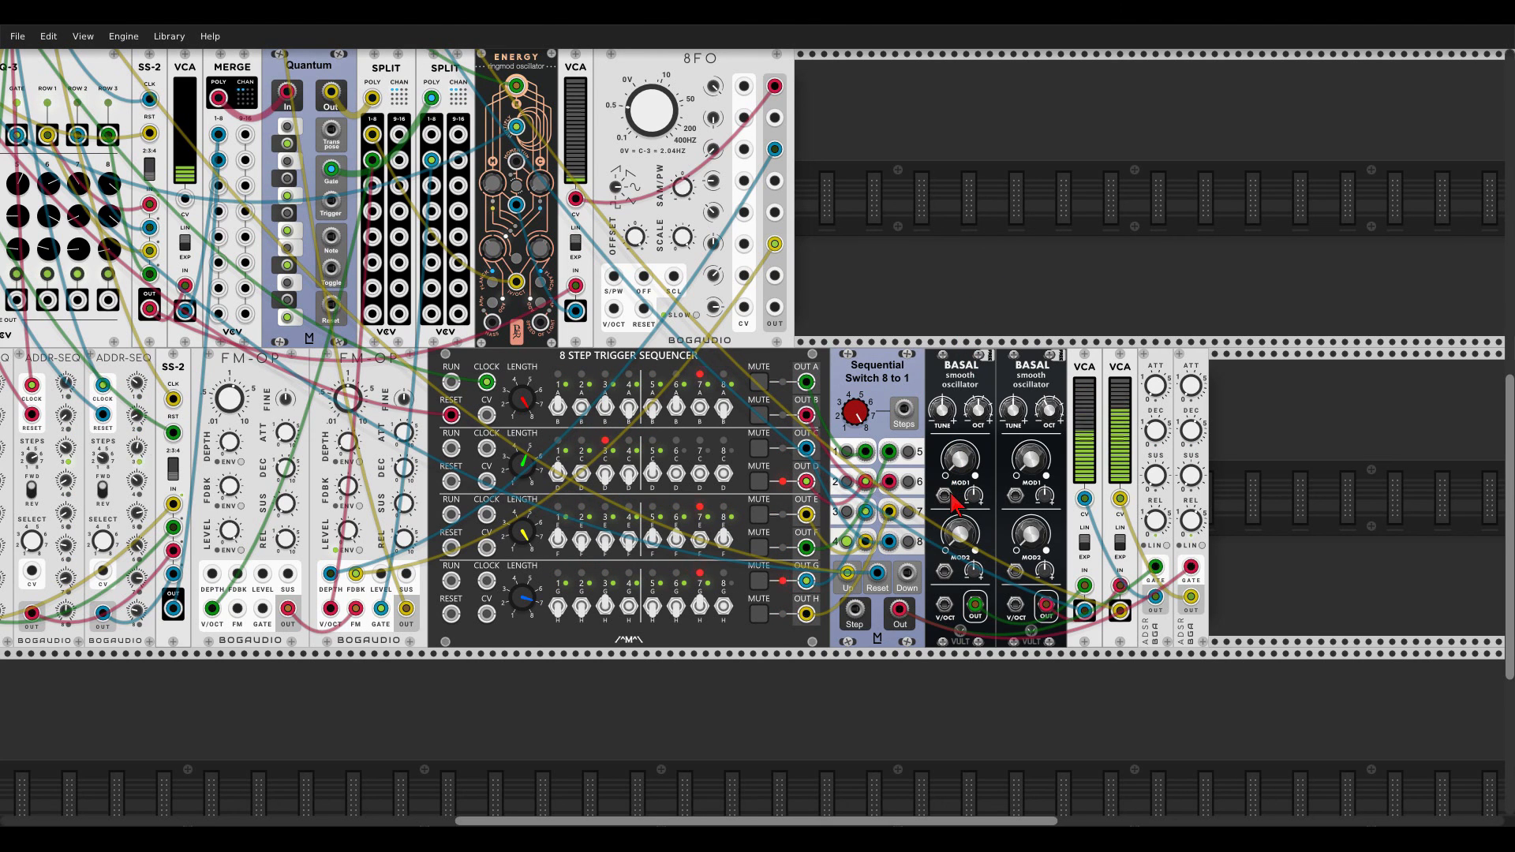
drag(944, 495, 775, 118)
drag(774, 181, 1016, 496)
drag(1015, 571, 775, 213)
drag(775, 276, 910, 462)
drag(969, 497, 970, 483)
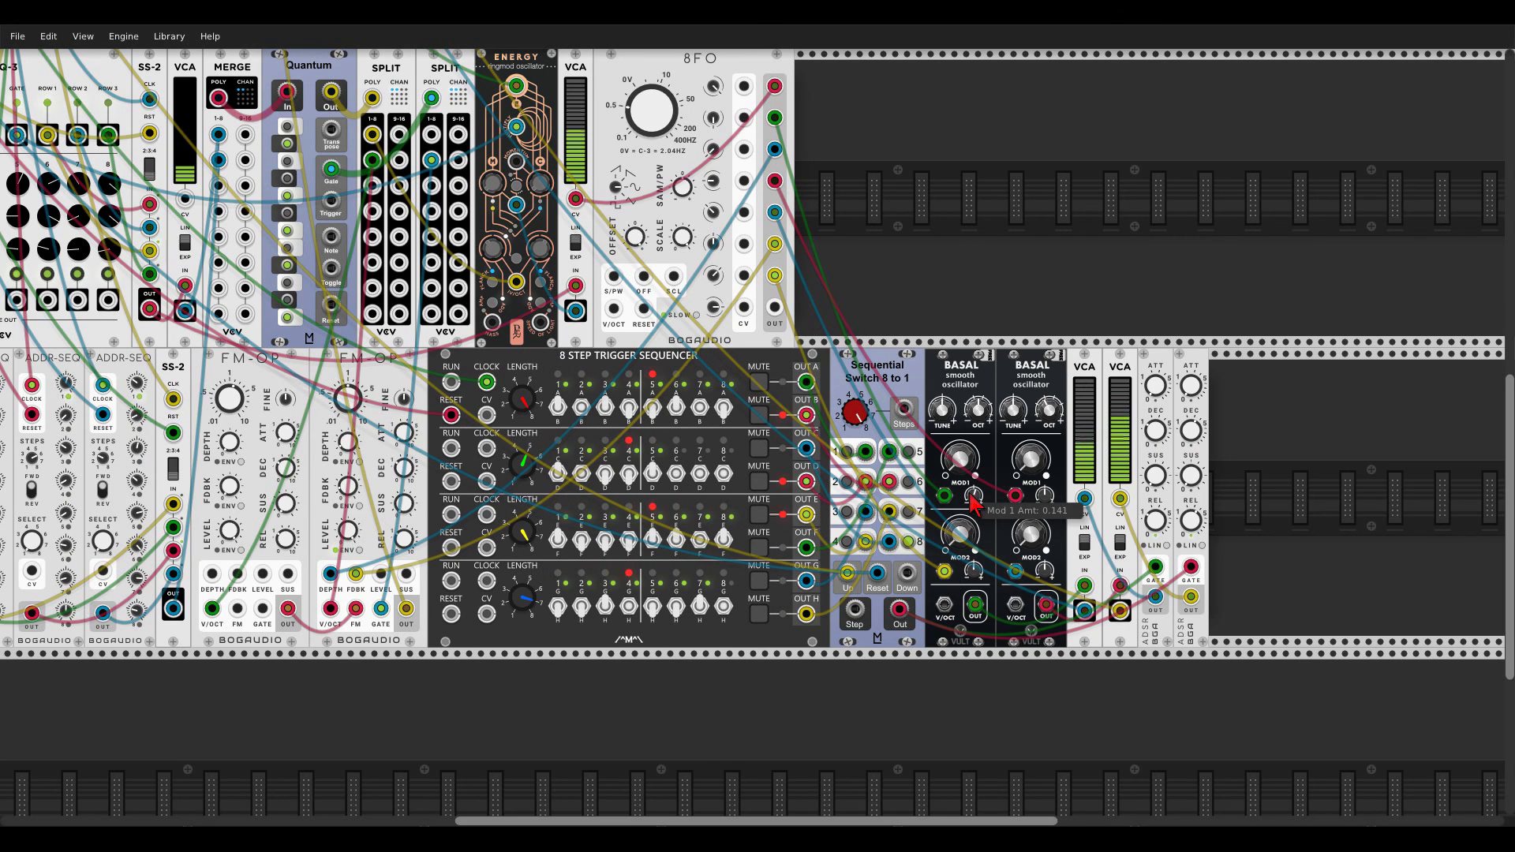
drag(1044, 569, 972, 565)
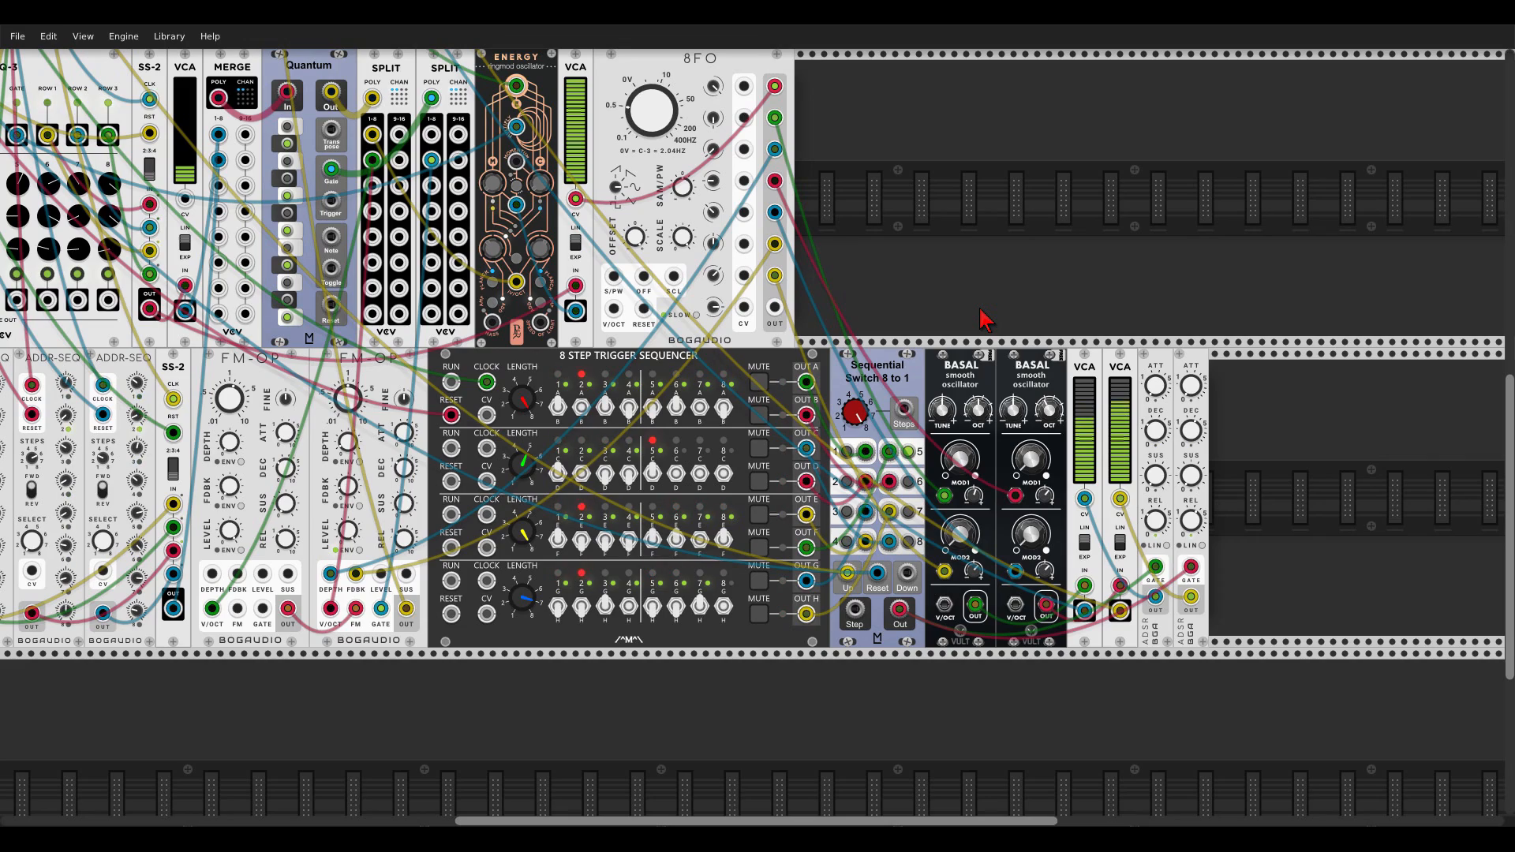
Step: Turn off solo on MixMaster's BASL and SUB channels
drag(818, 142, 1199, 532)
click(623, 381)
click(654, 382)
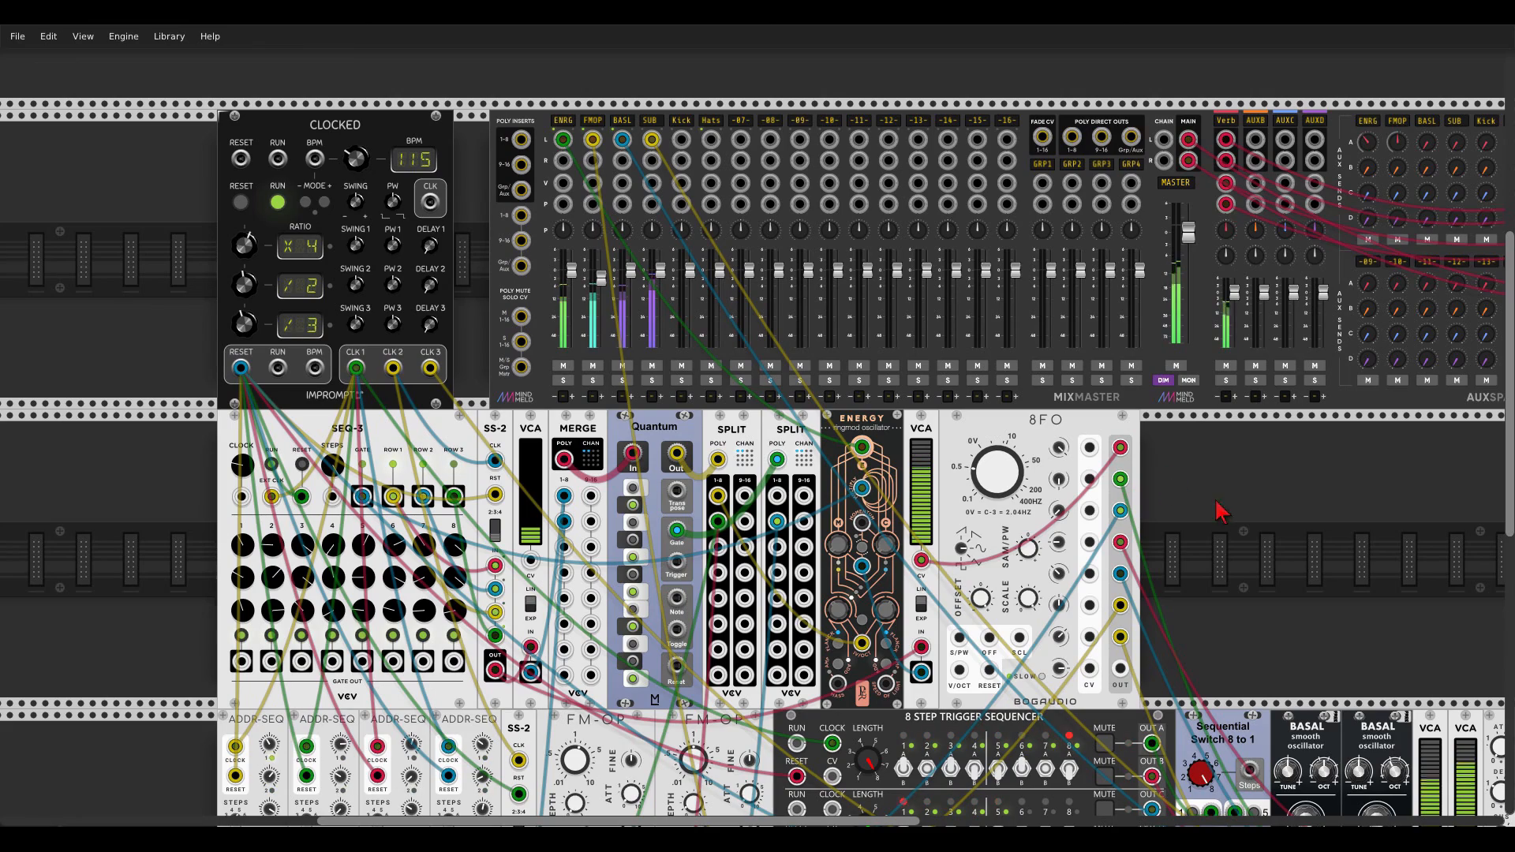
Step: Add a Vult Trummor 2 drum synthesizer in the empty rack space beside the 8FO
scroll(1126, 423, down, 3)
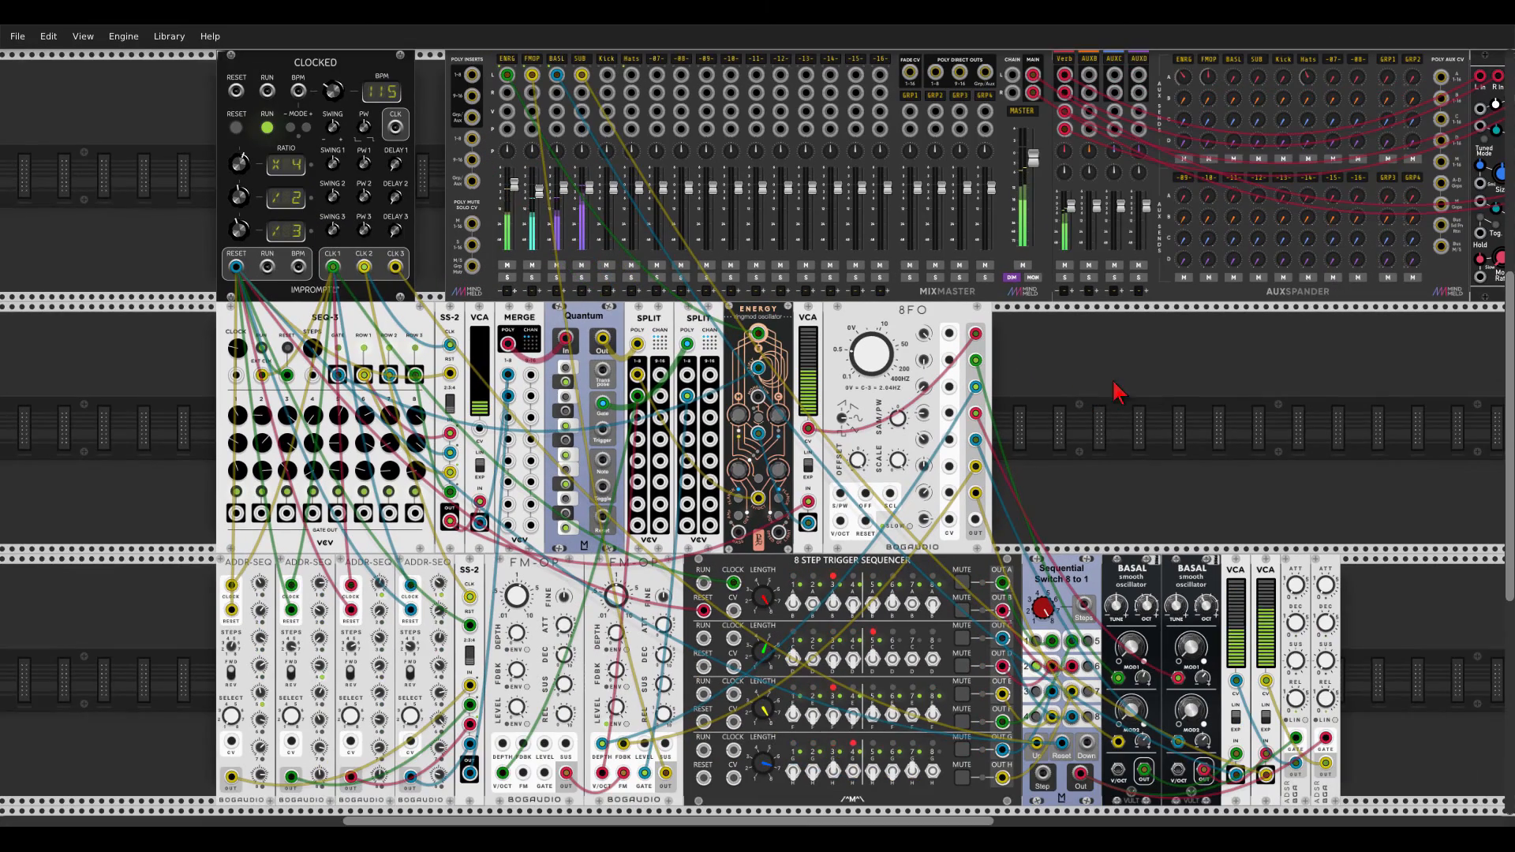
drag(1153, 392, 1119, 376)
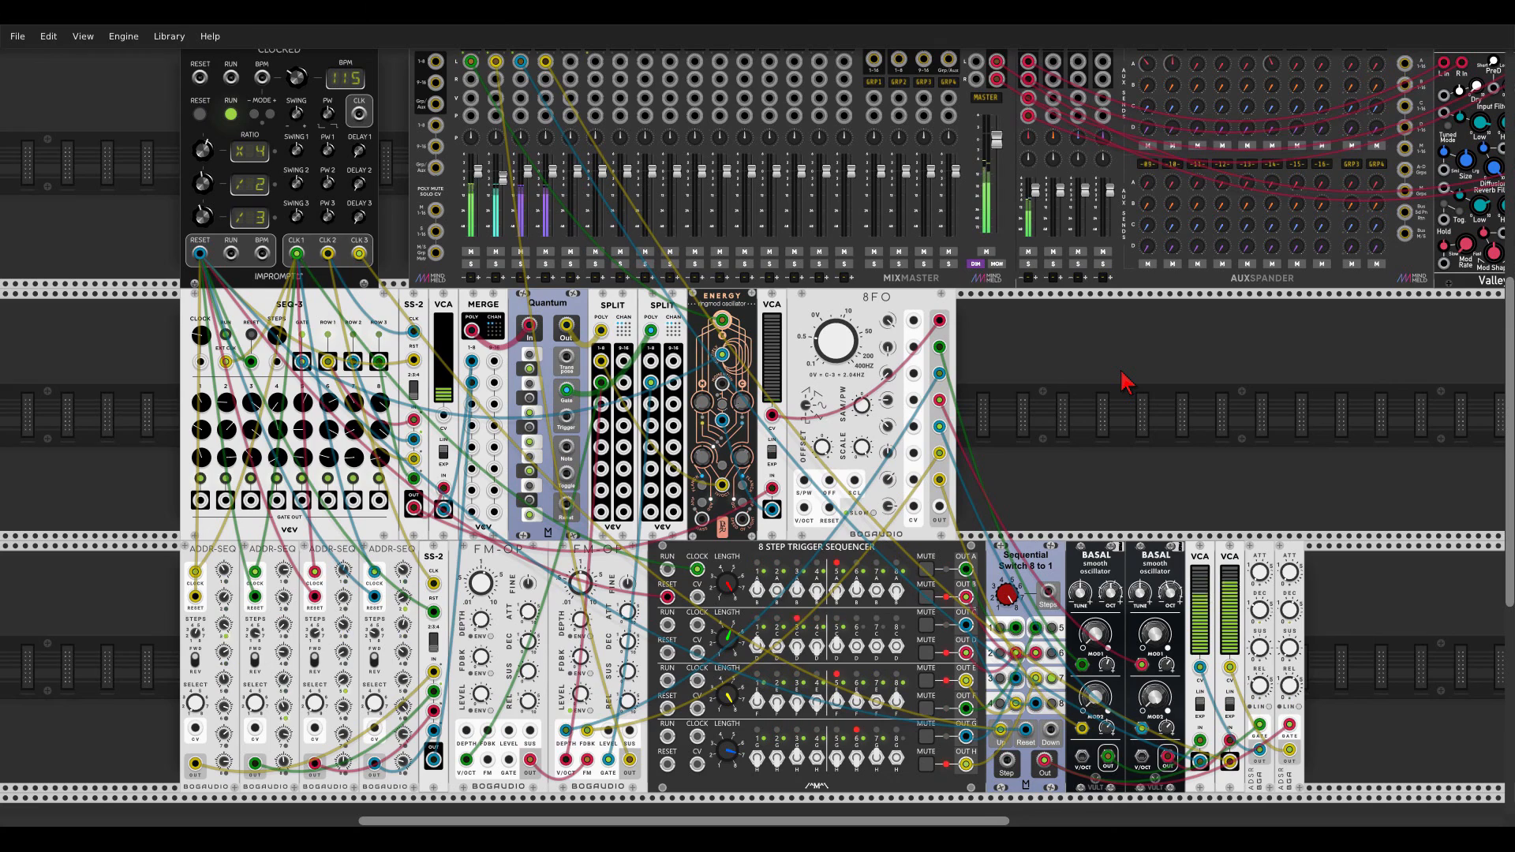
right_click(1141, 408)
text(trumm)
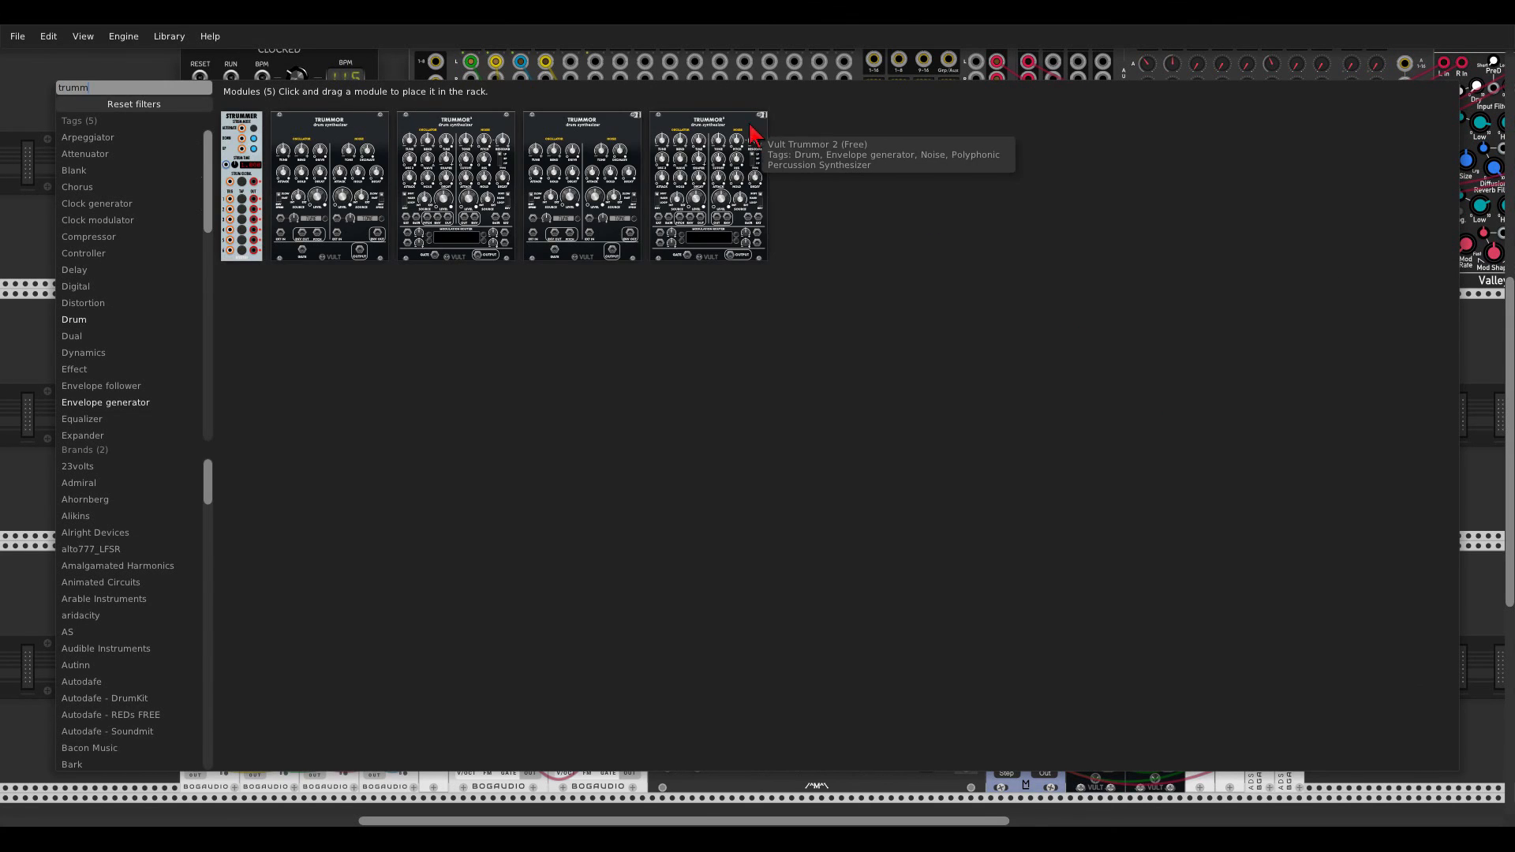
drag(745, 133, 1100, 328)
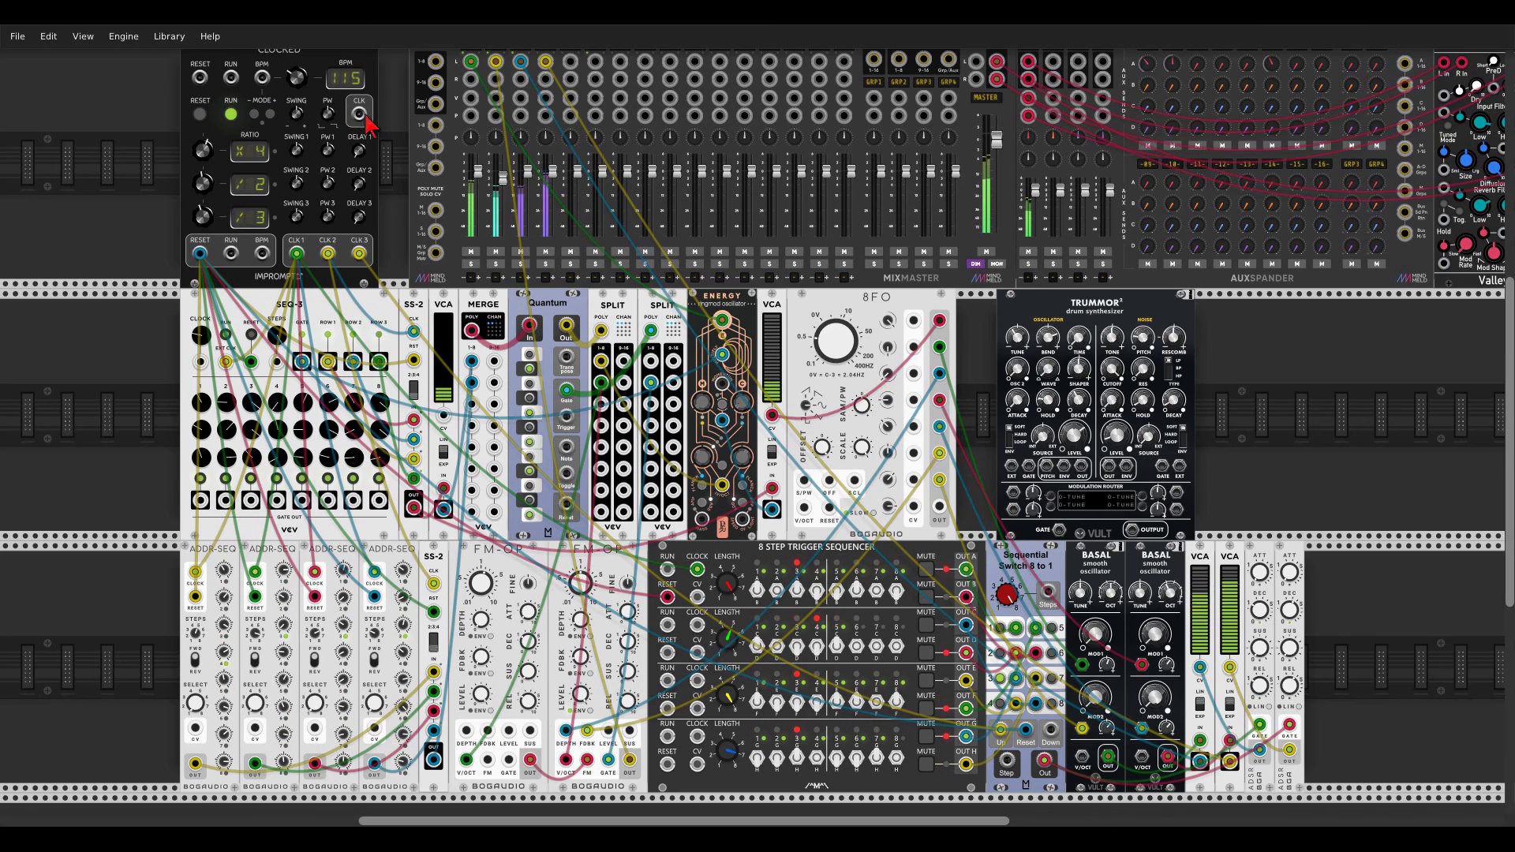
Step: Patch CLOCKED's master CLK into the Trummor's oscillator gate and its oscillator Out into MixMaster's Kick channel
mouse_move(361, 117)
mouse_down()
mouse_move(412, 168)
mouse_move(1024, 460)
mouse_move(710, 197)
mouse_move(399, 49)
mouse_move(360, 102)
mouse_up()
scroll(1028, 467, up, 3)
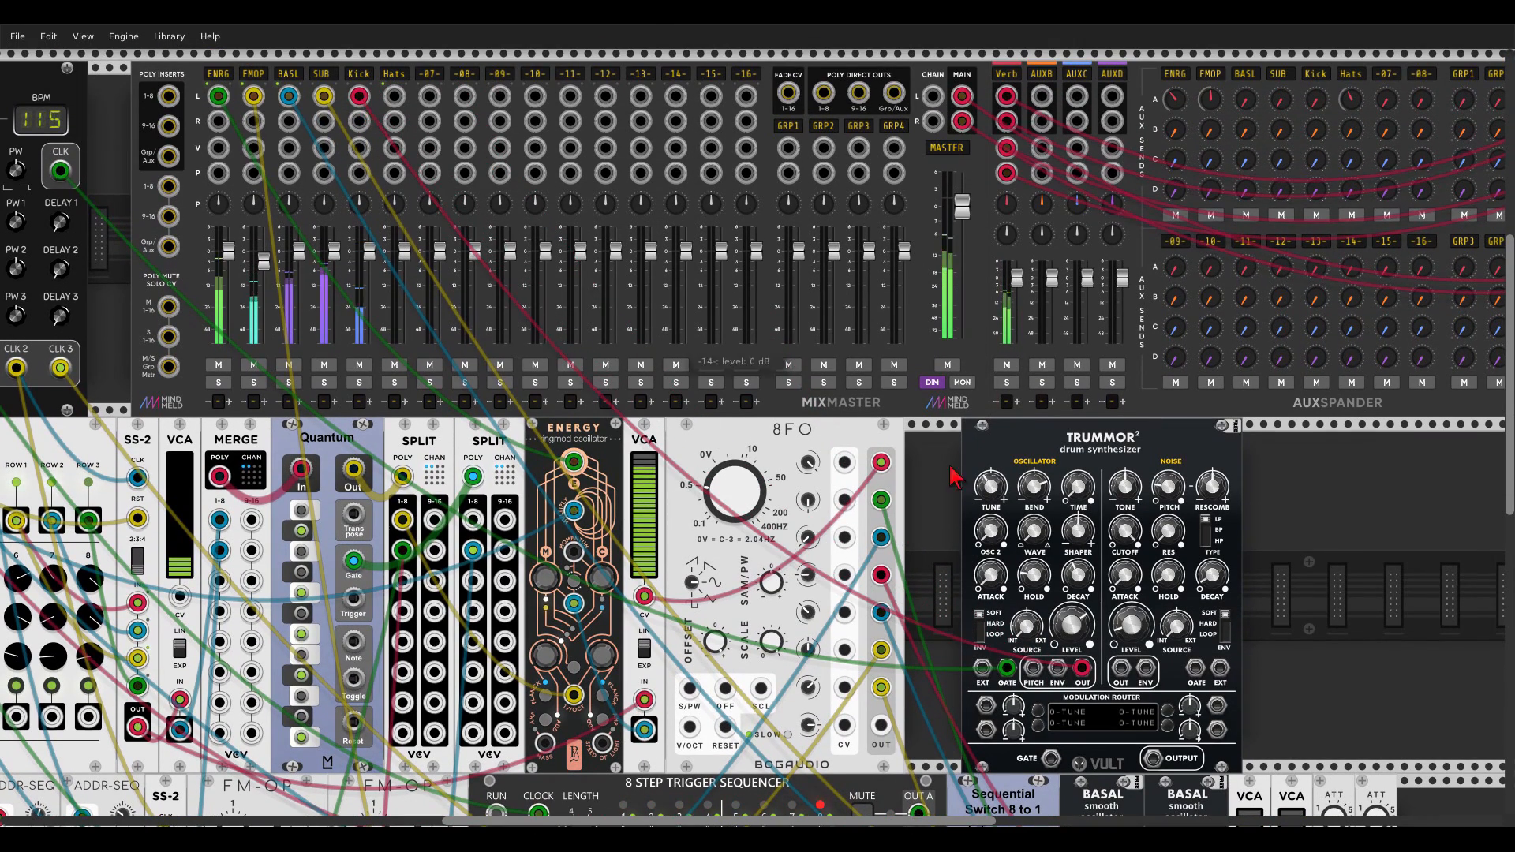
scroll(1053, 515, down, 2)
scroll(1057, 525, down, 1)
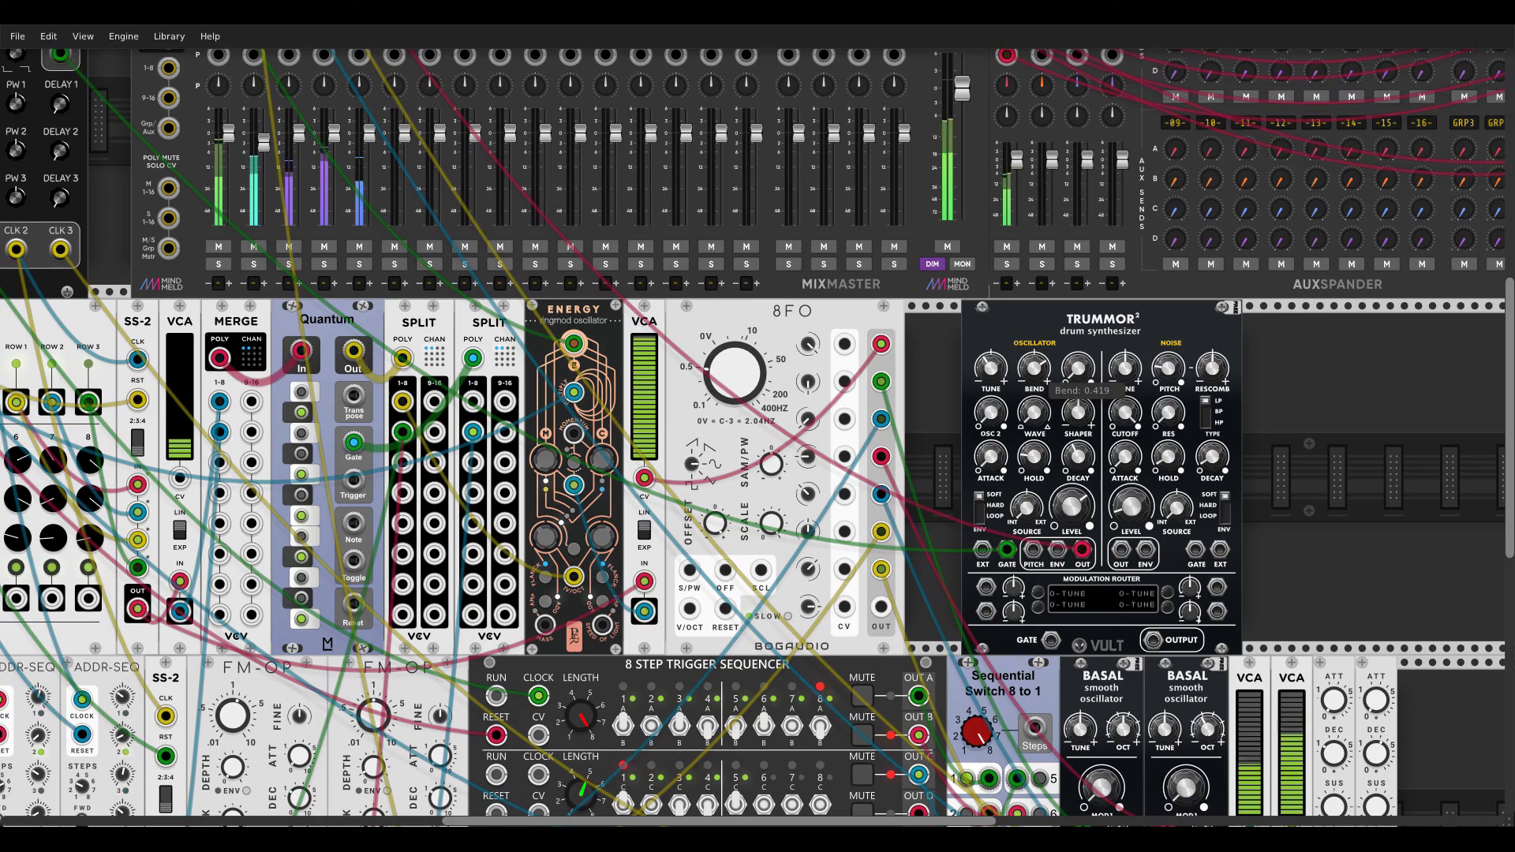
Step: Patch CLOCKED's CLK 1 into the Trummor's noise gate and its noise Out into MixMaster's Hats channel
scroll(927, 414, down, 2)
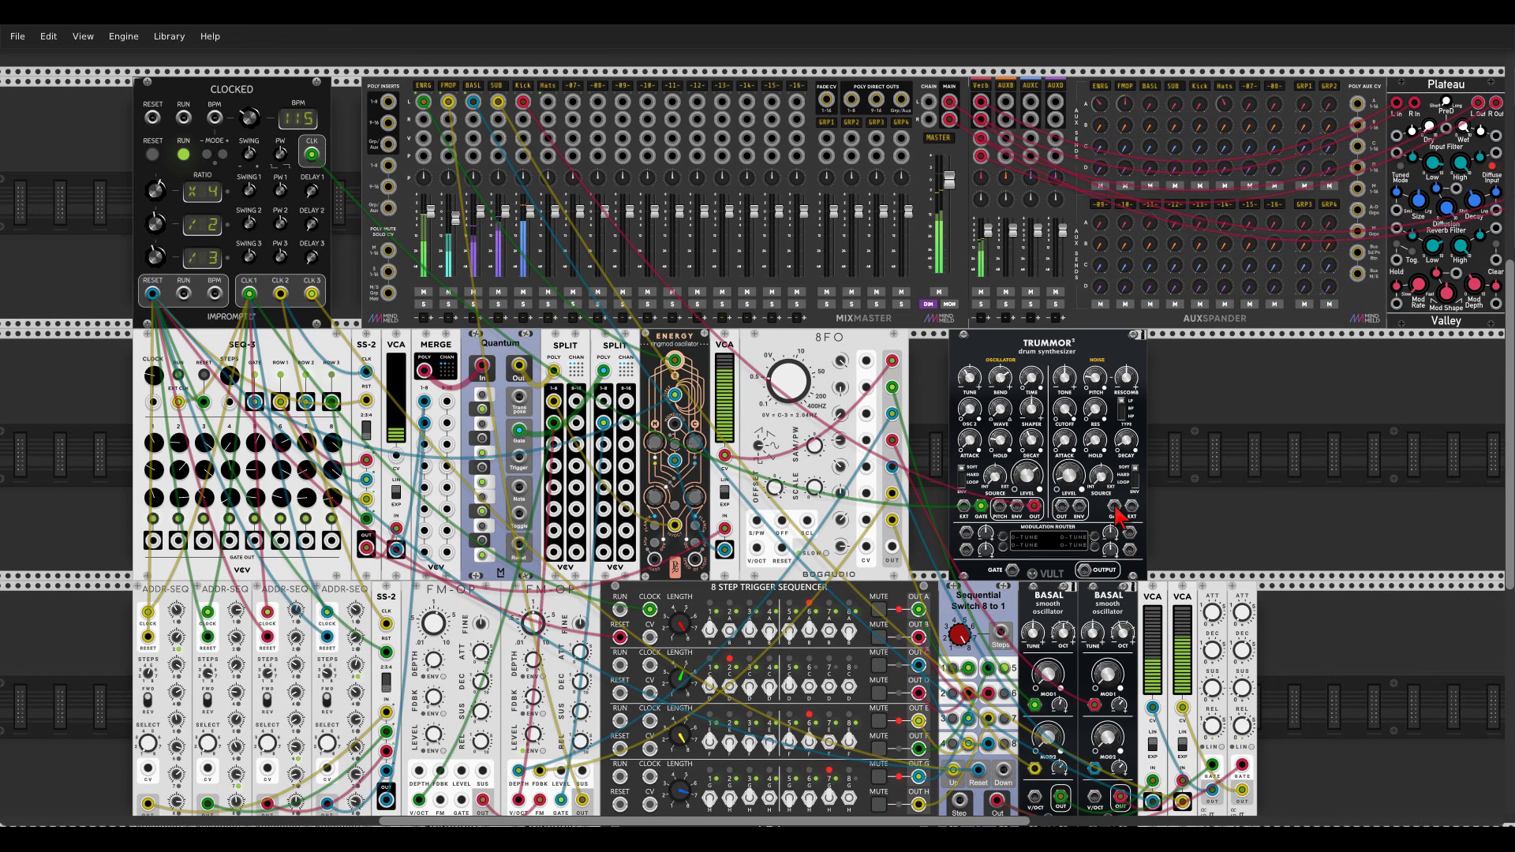
drag(1114, 506, 249, 293)
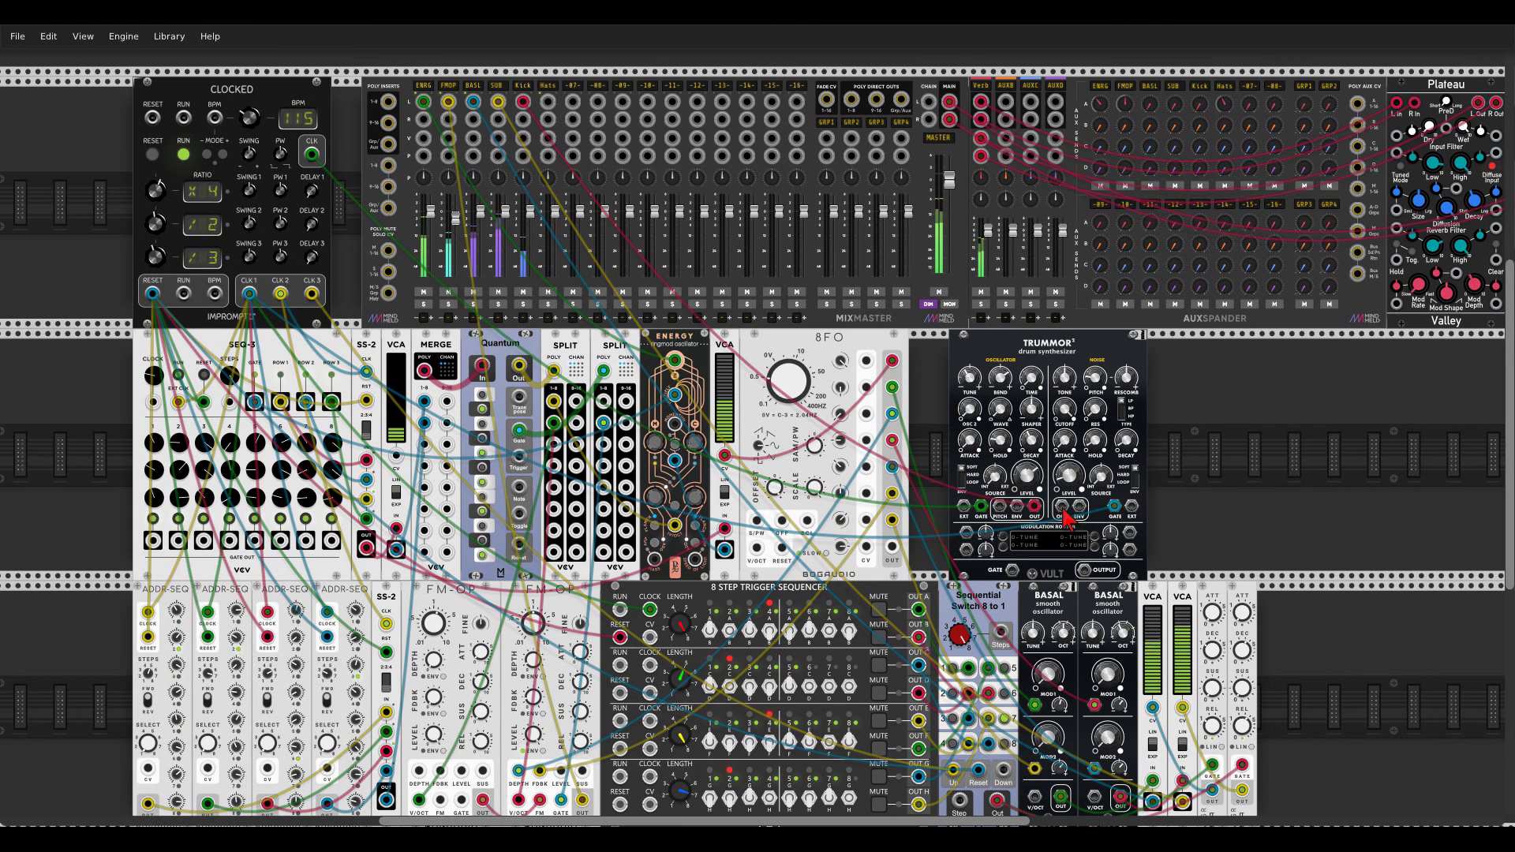
drag(1062, 507, 548, 101)
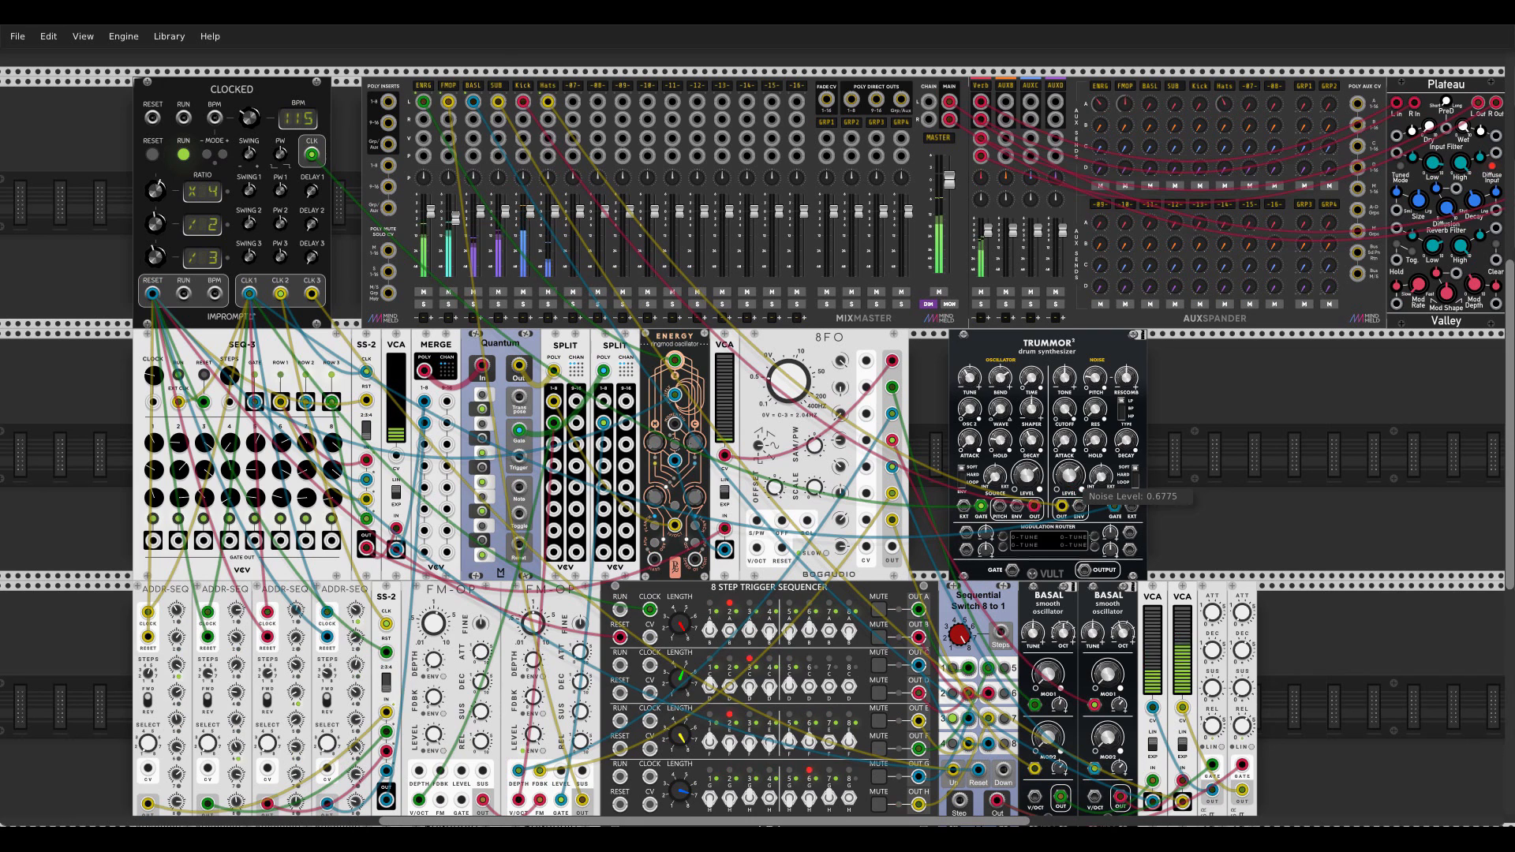
Step: Shape the Trummor's hi-hat sound by setting the noise filter to HP, adjusting the cutoff, and setting noise decay to about 0.0755
click(1125, 408)
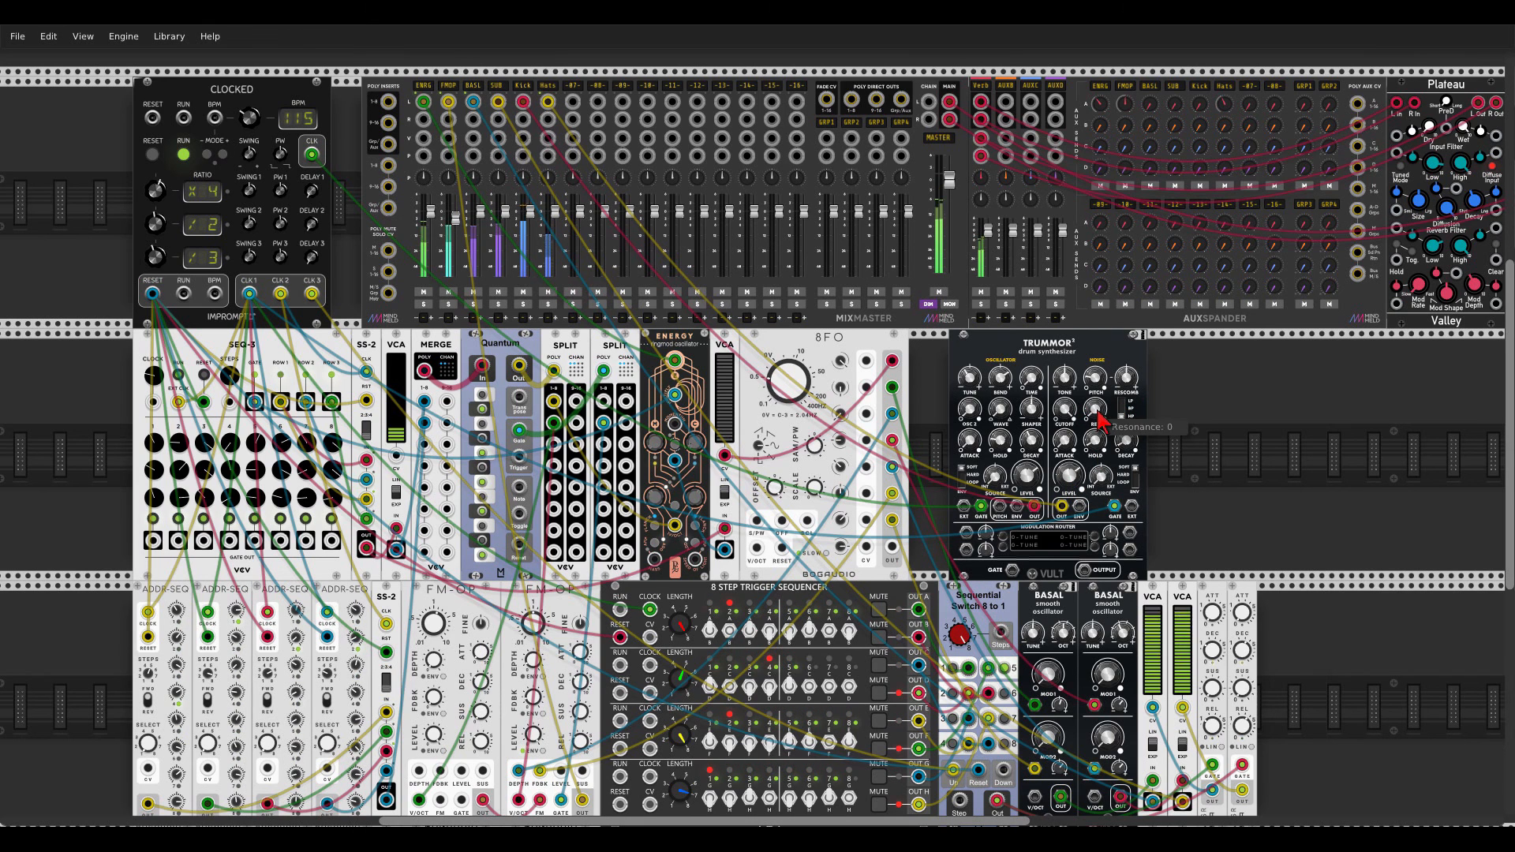
drag(1069, 411, 1070, 458)
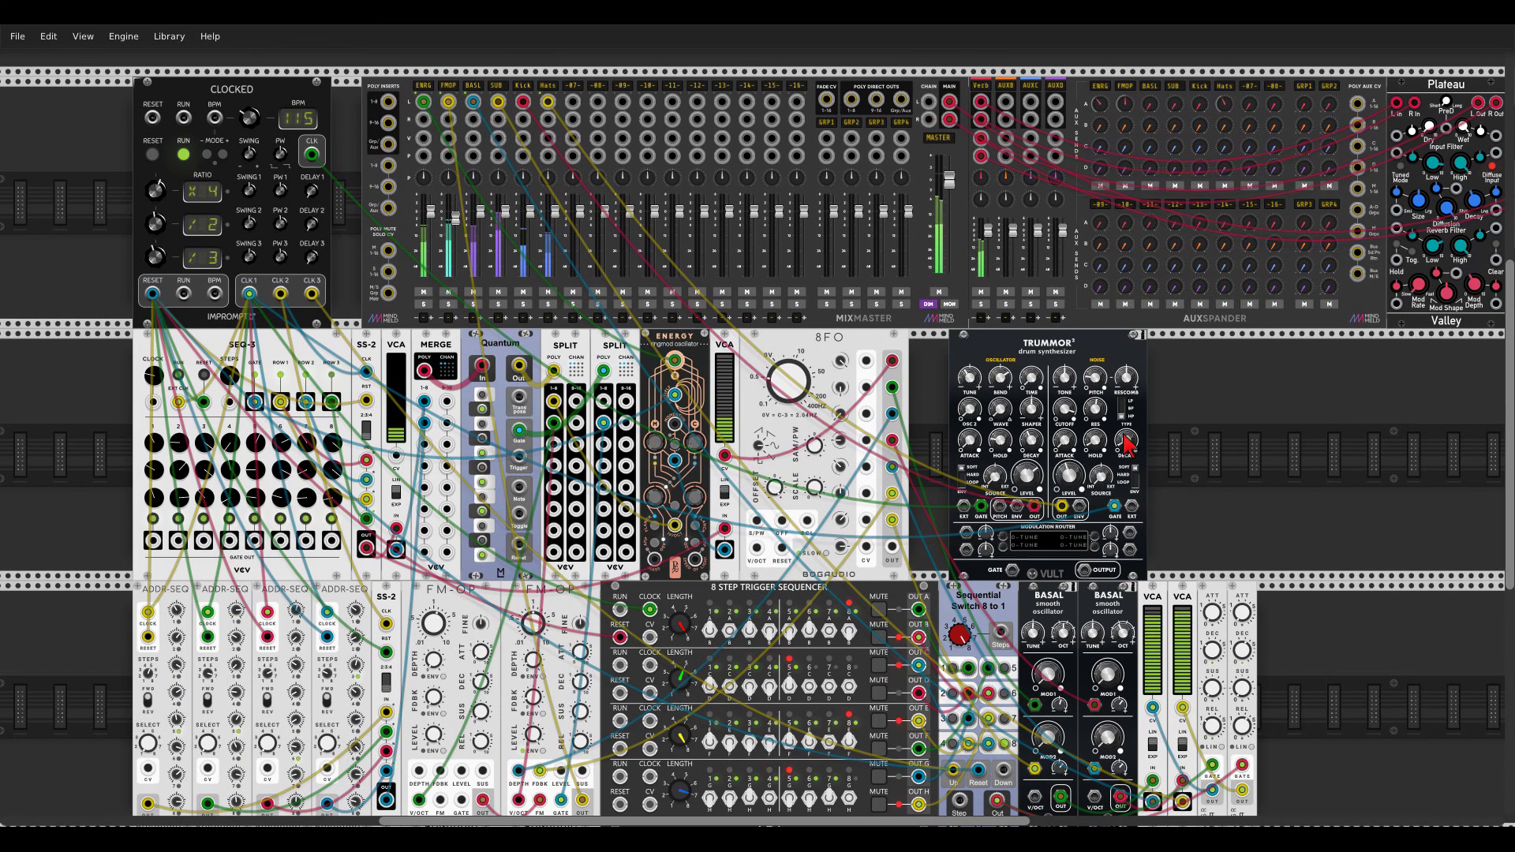
drag(1127, 443, 1126, 458)
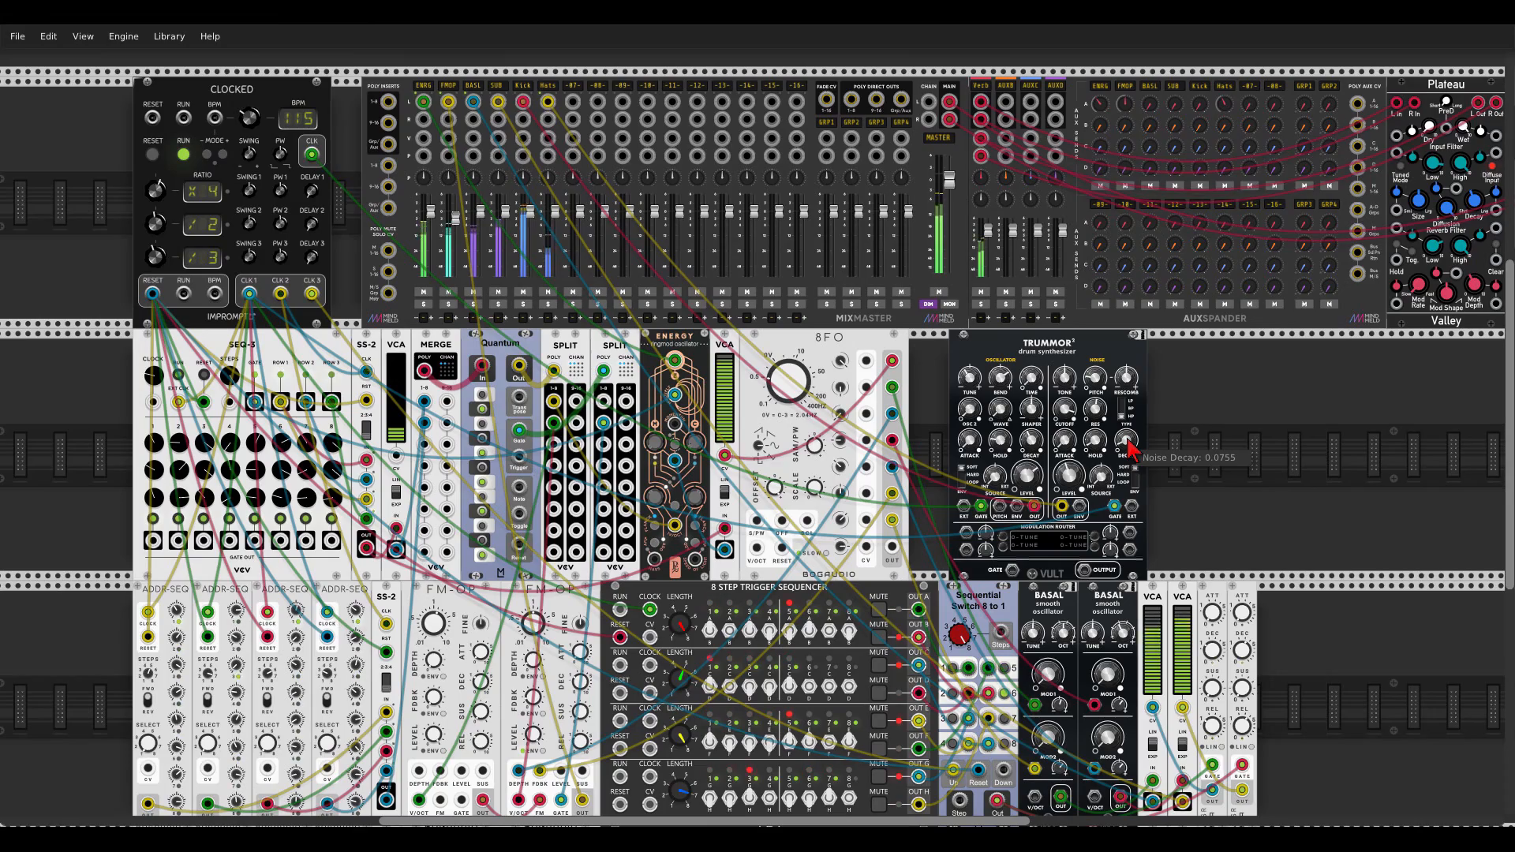
scroll(1120, 473, up, 1)
drag(1116, 486, 953, 419)
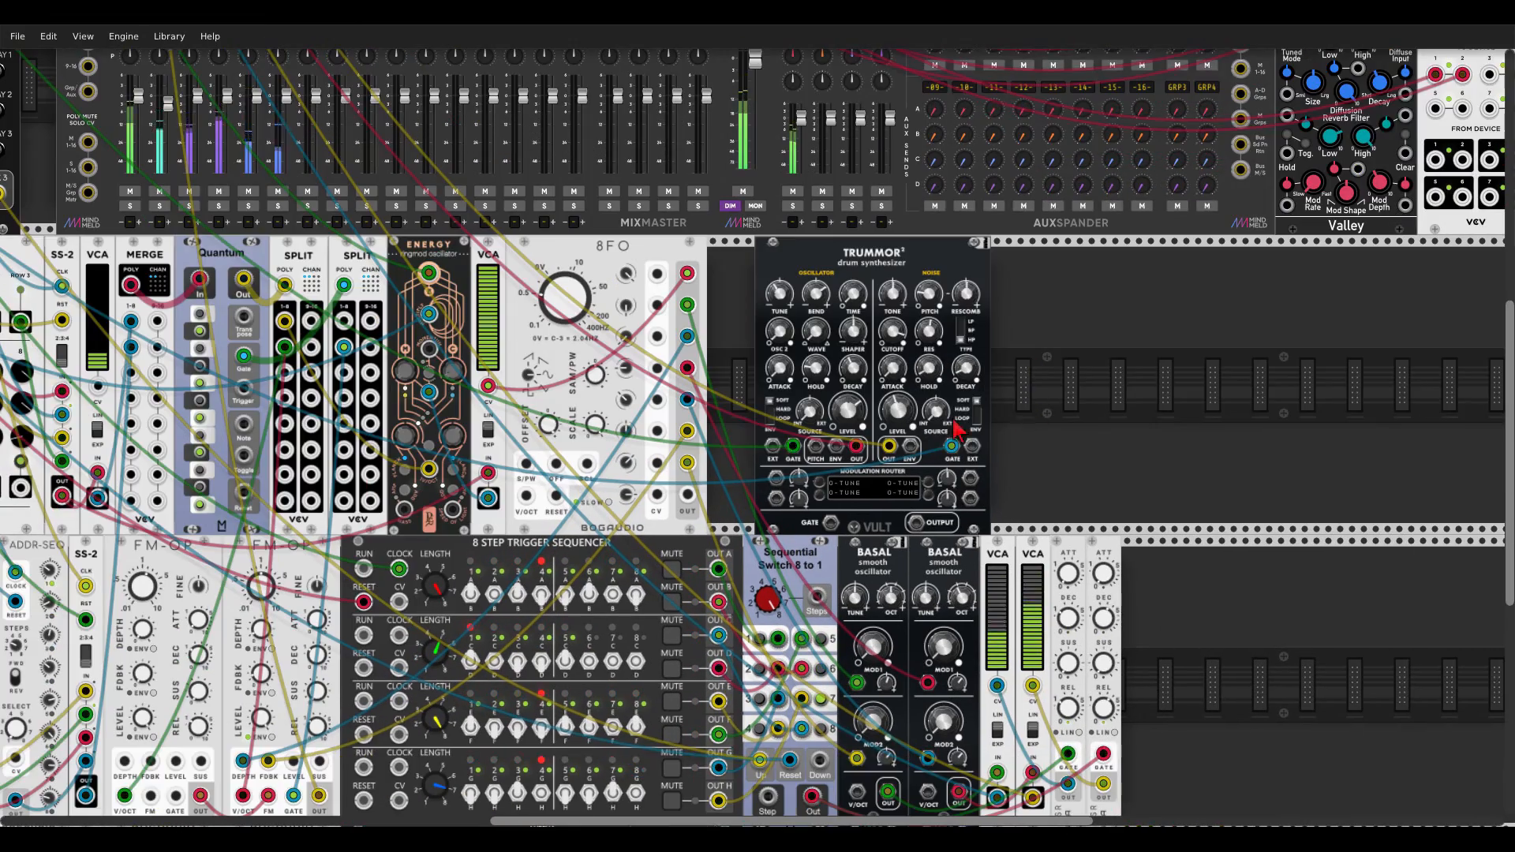
scroll(962, 426, up, 2)
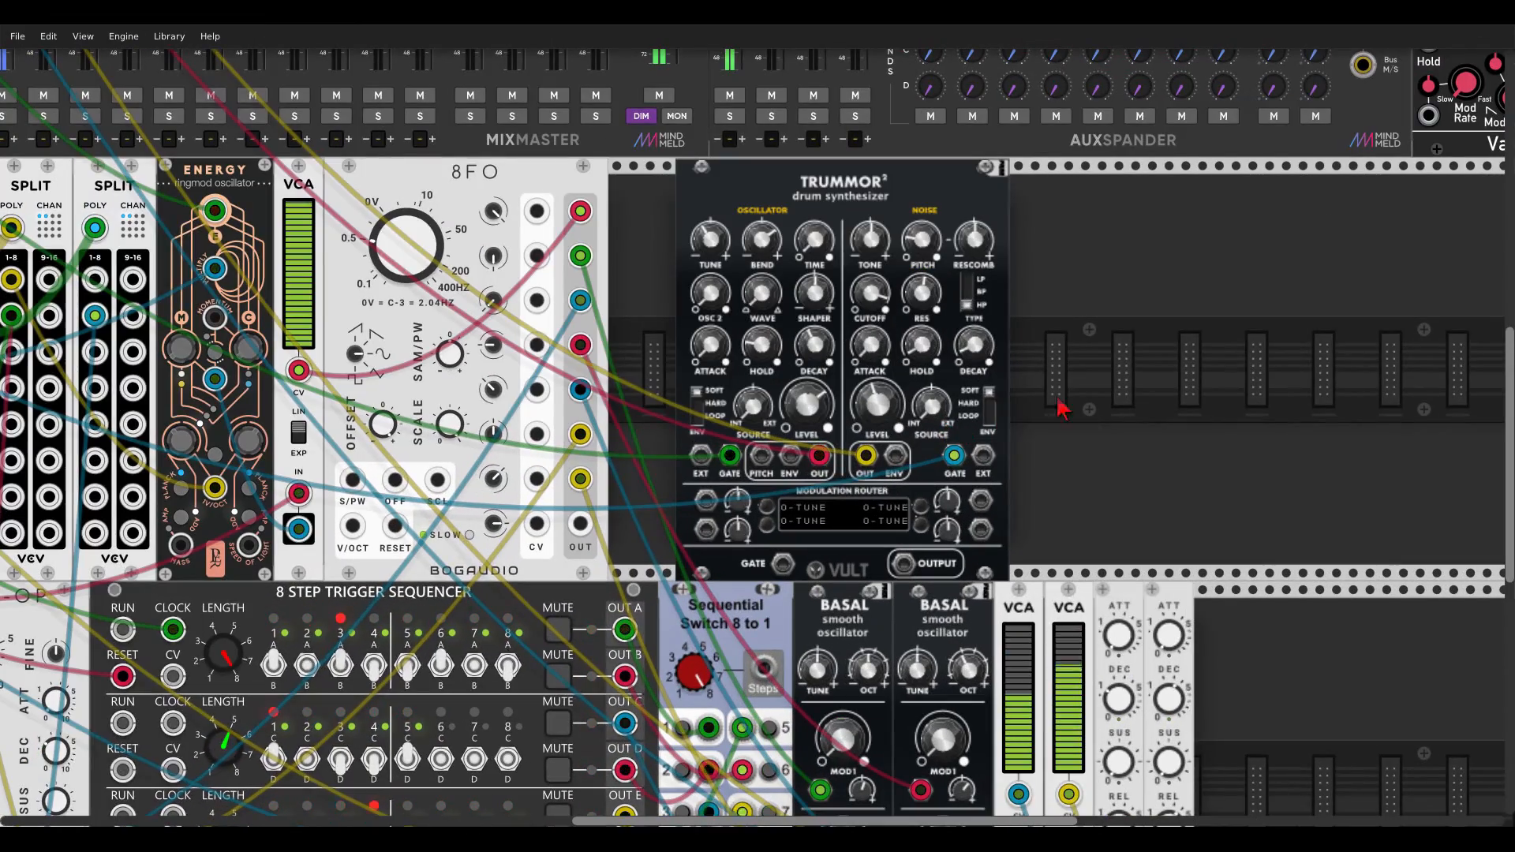
Step: Add a VCV Scope beside the Trummor, patch the Trummor's oscillator Env into X In, and adjust the Time setting to view the envelope
right_click(1061, 408)
text(scope)
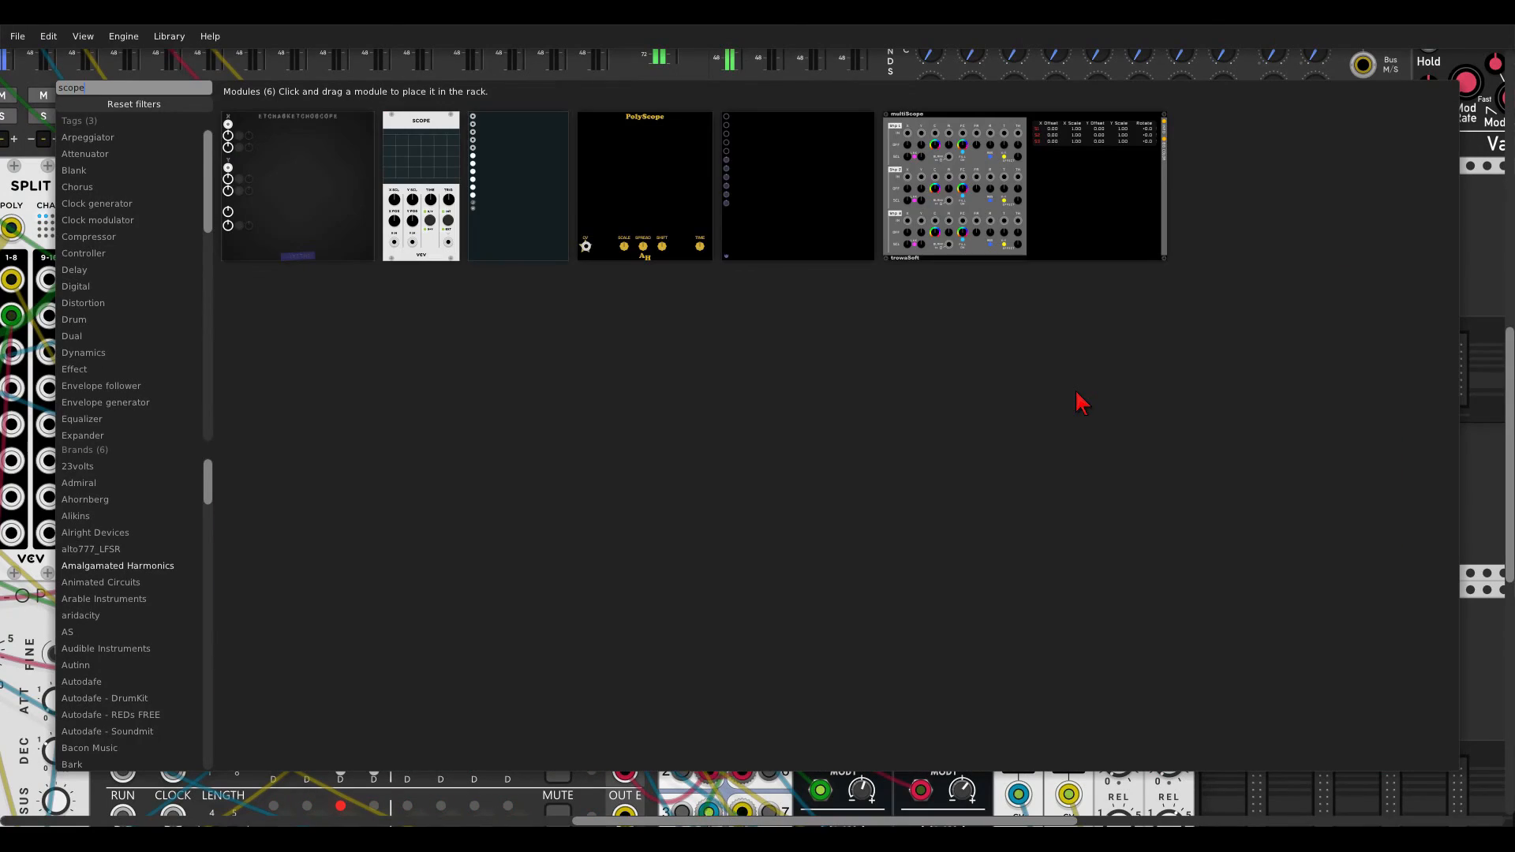
click(411, 154)
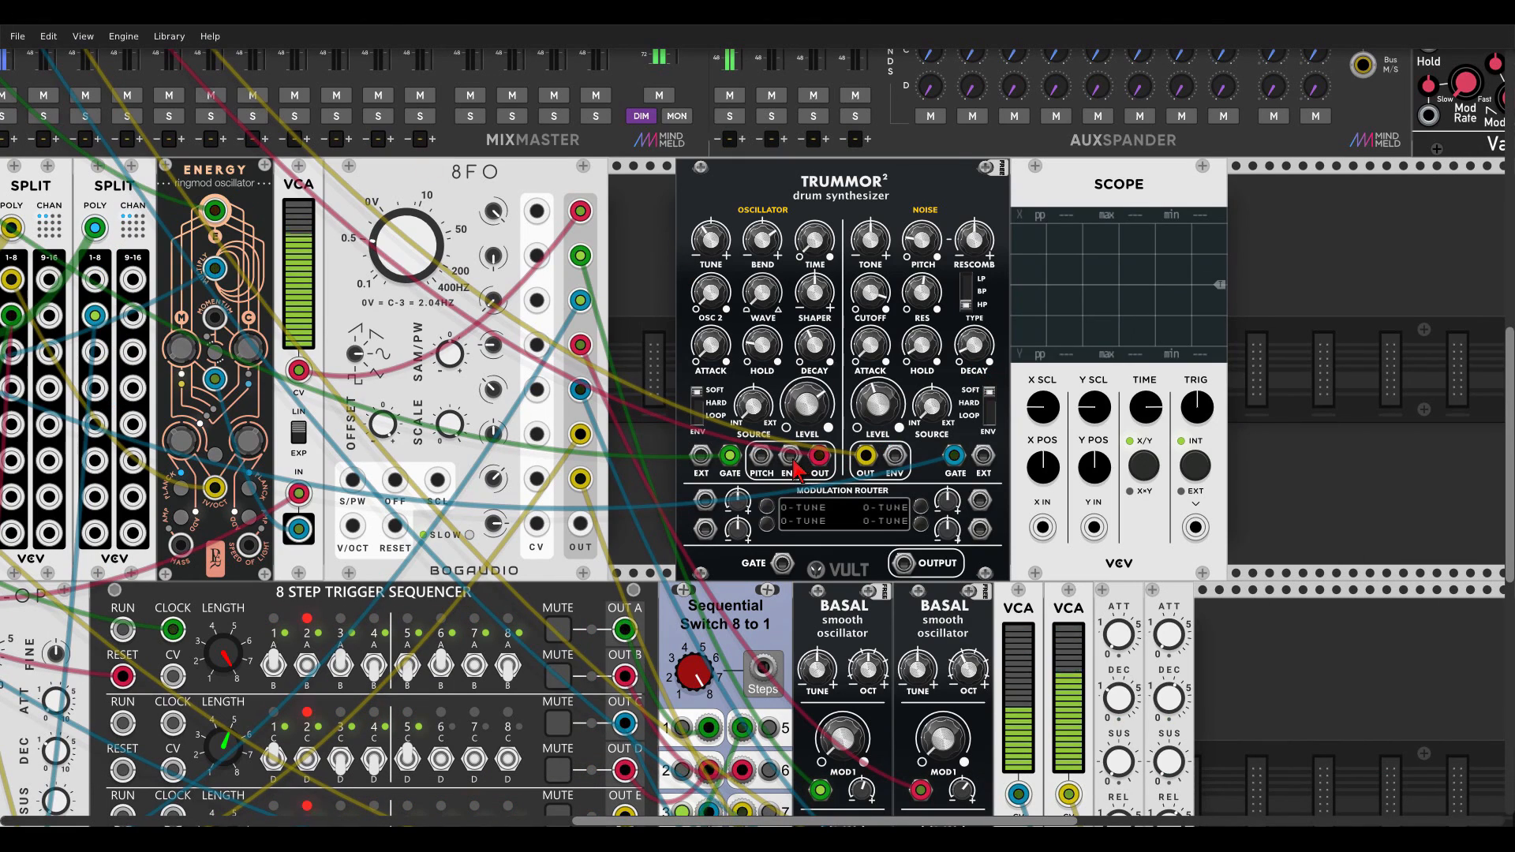
mouse_move(792, 462)
mouse_down()
mouse_move(1018, 537)
mouse_move(1042, 527)
mouse_up()
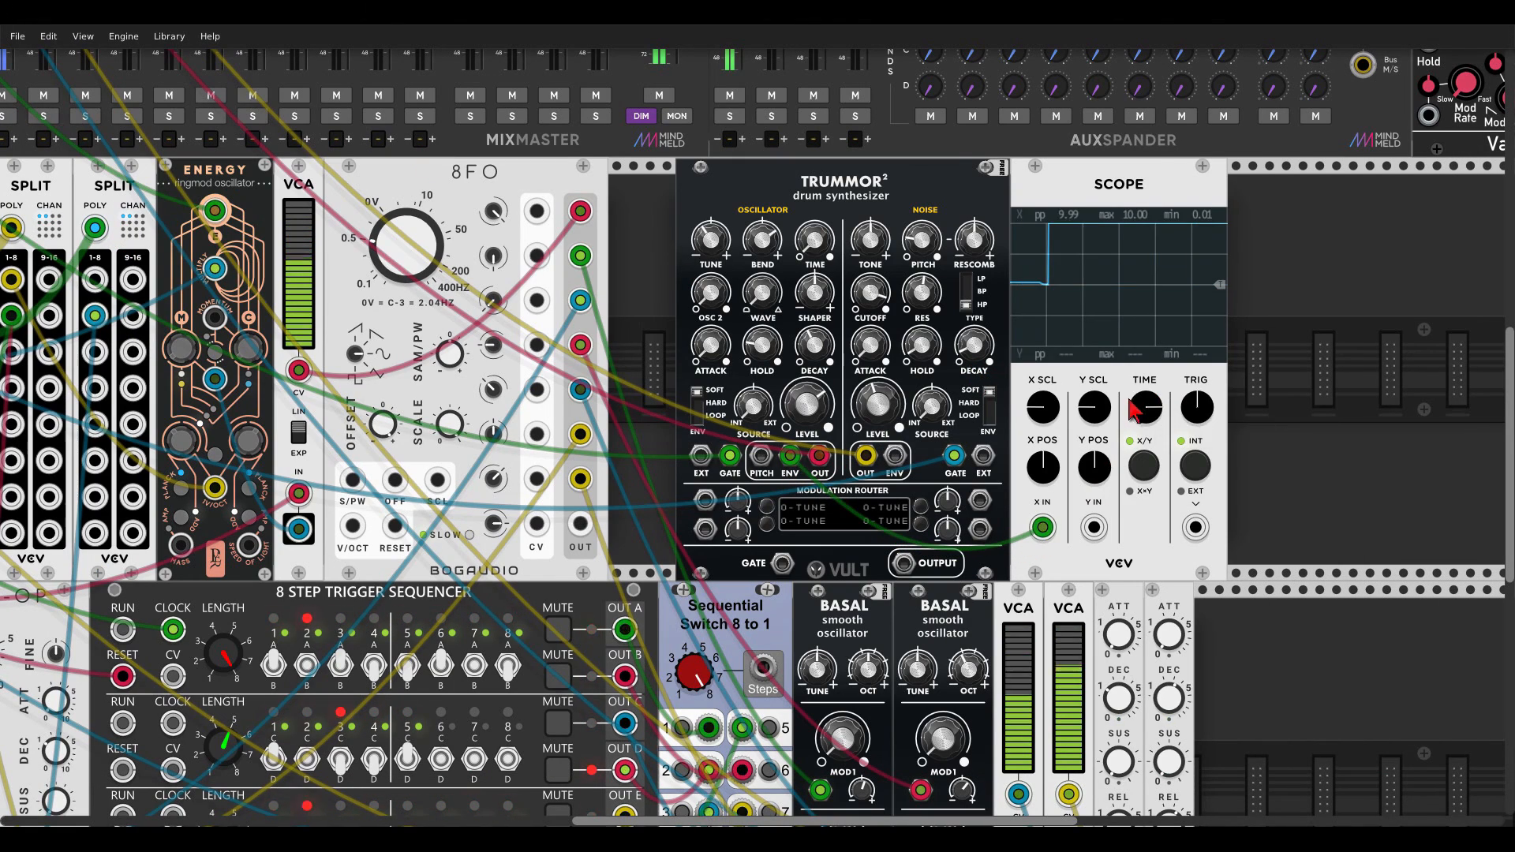
drag(1132, 410, 1147, 435)
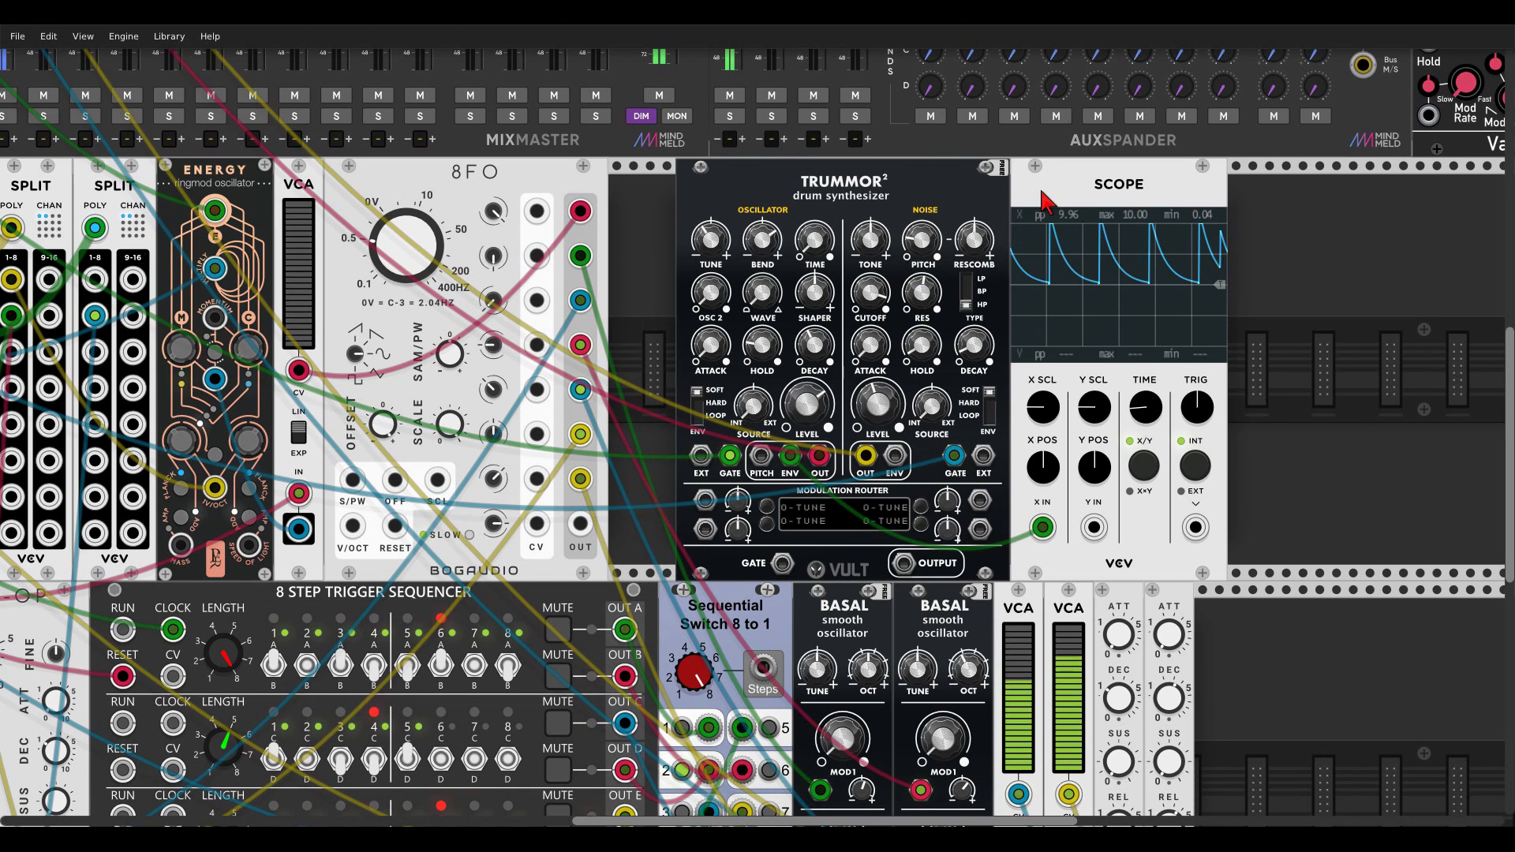
Step: Insert a Befaco Dual Atenuverter between the Trummor and the Scope
drag(1097, 192, 1264, 194)
right_click(1106, 253)
text(atten)
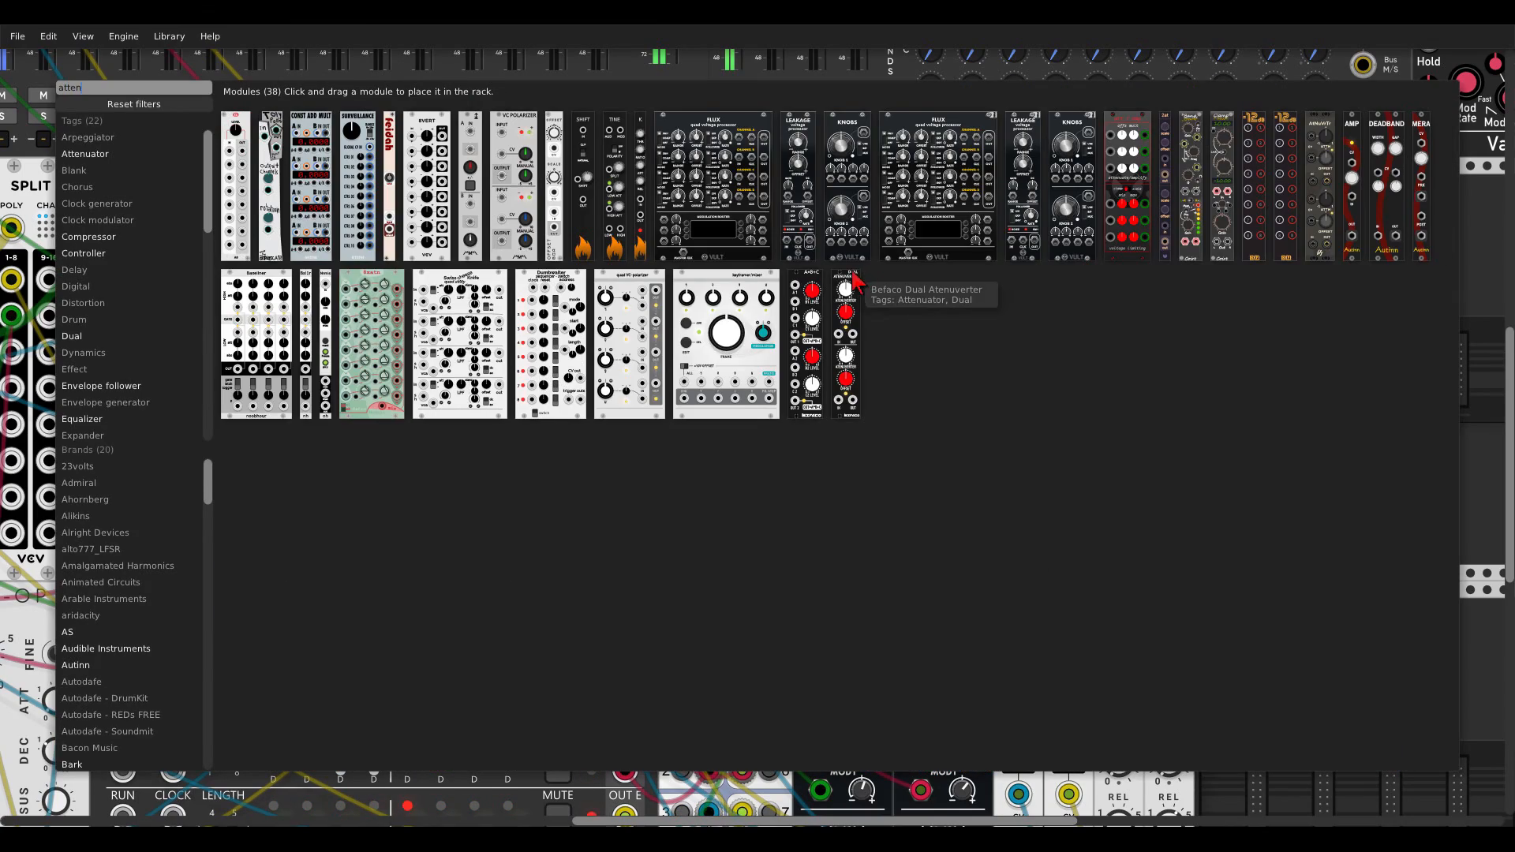
click(845, 298)
drag(1262, 188, 1167, 188)
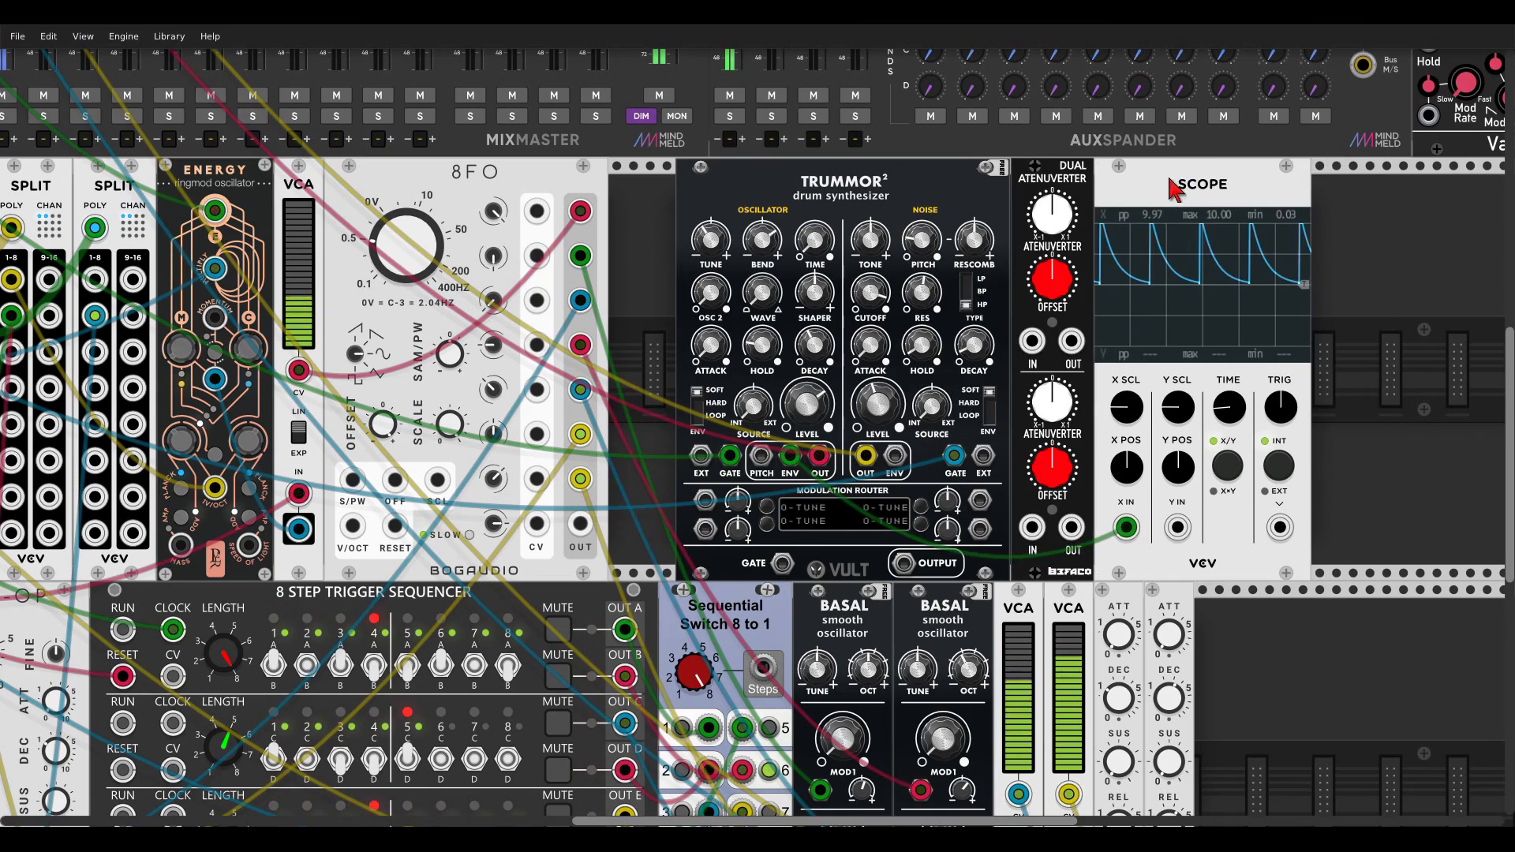
Step: Patch the Trummor's oscillator Env through Atenuverter channel 2 into Scope Y In, inverting it fully and raising the offset to maximum
drag(1031, 527, 921, 508)
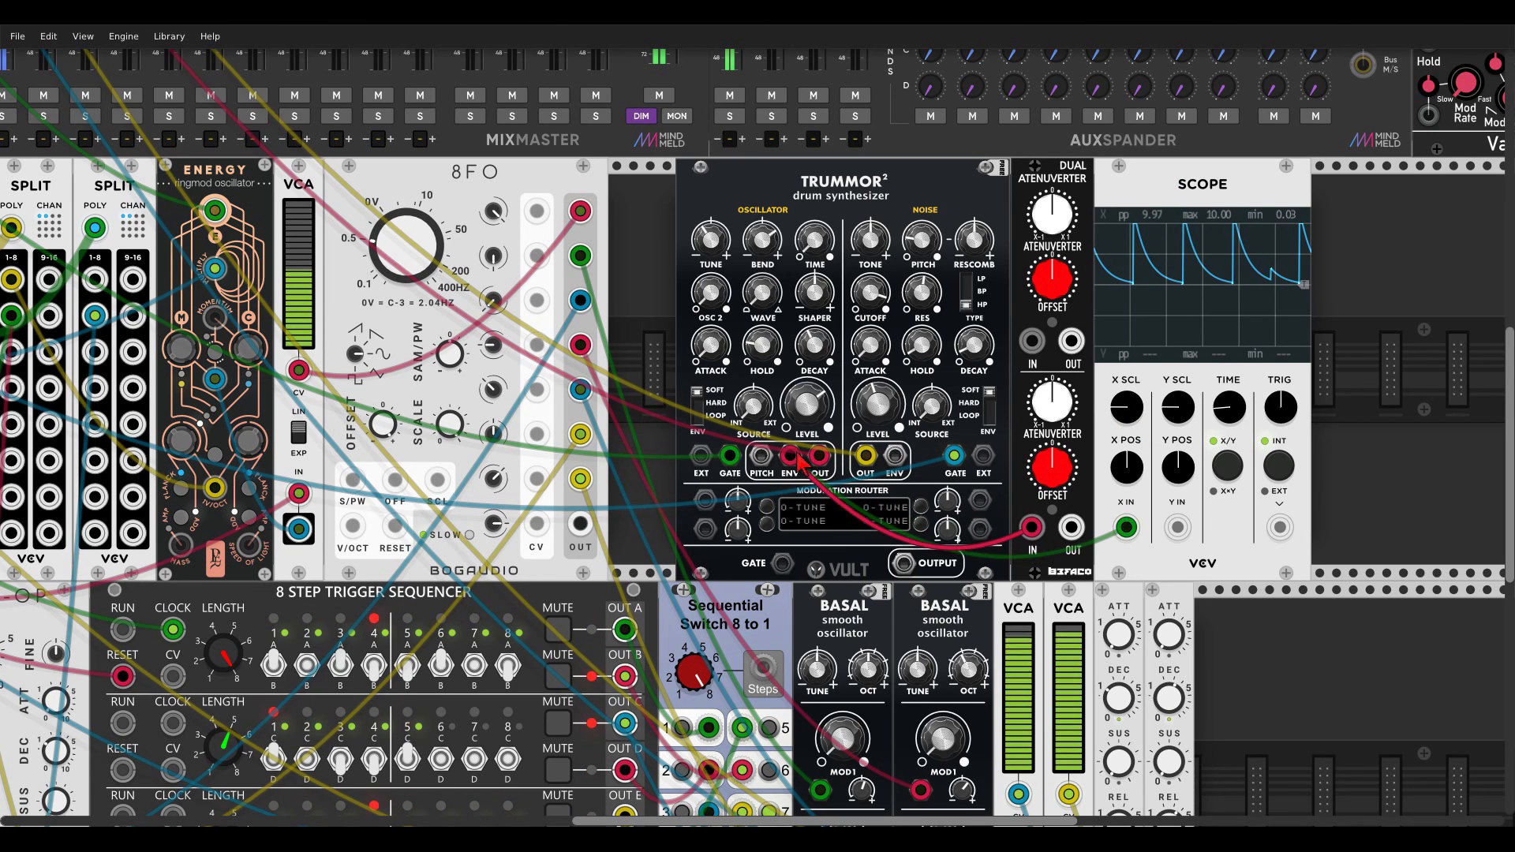
drag(1070, 527, 1177, 527)
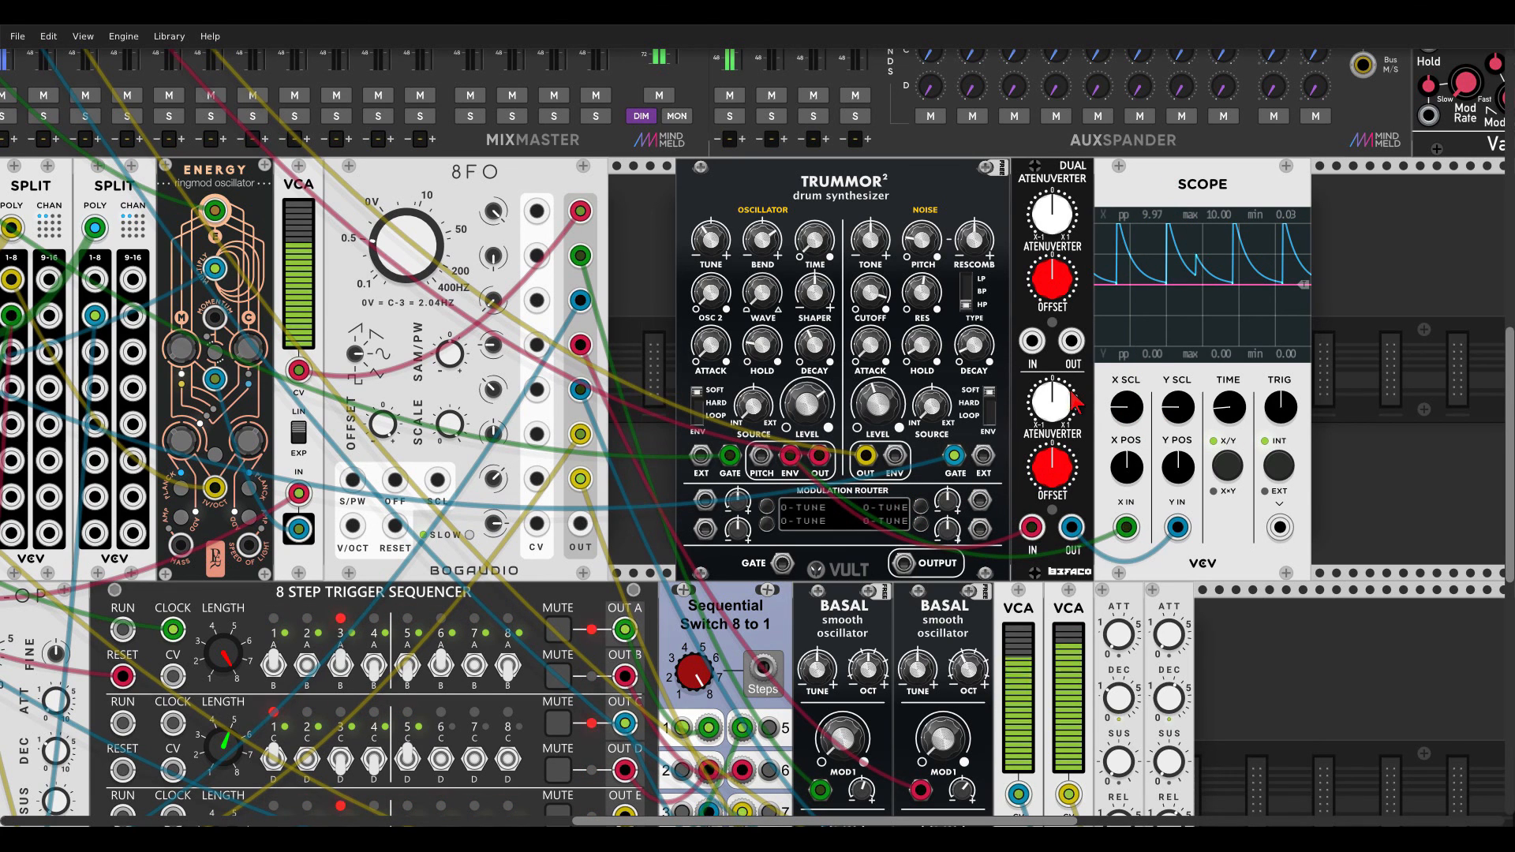
drag(1051, 402, 1052, 450)
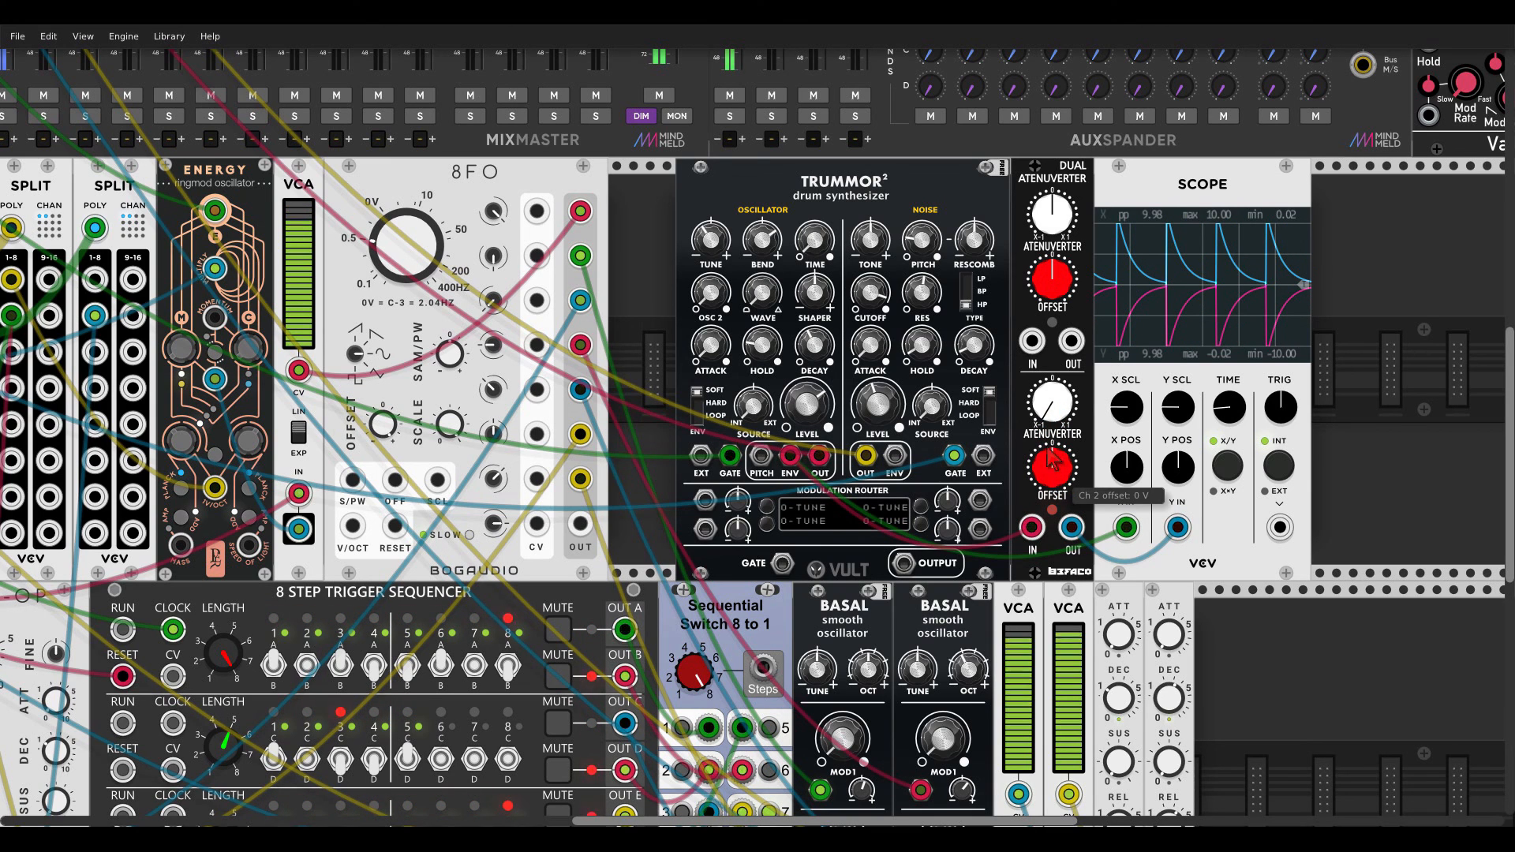
drag(1052, 461, 1057, 371)
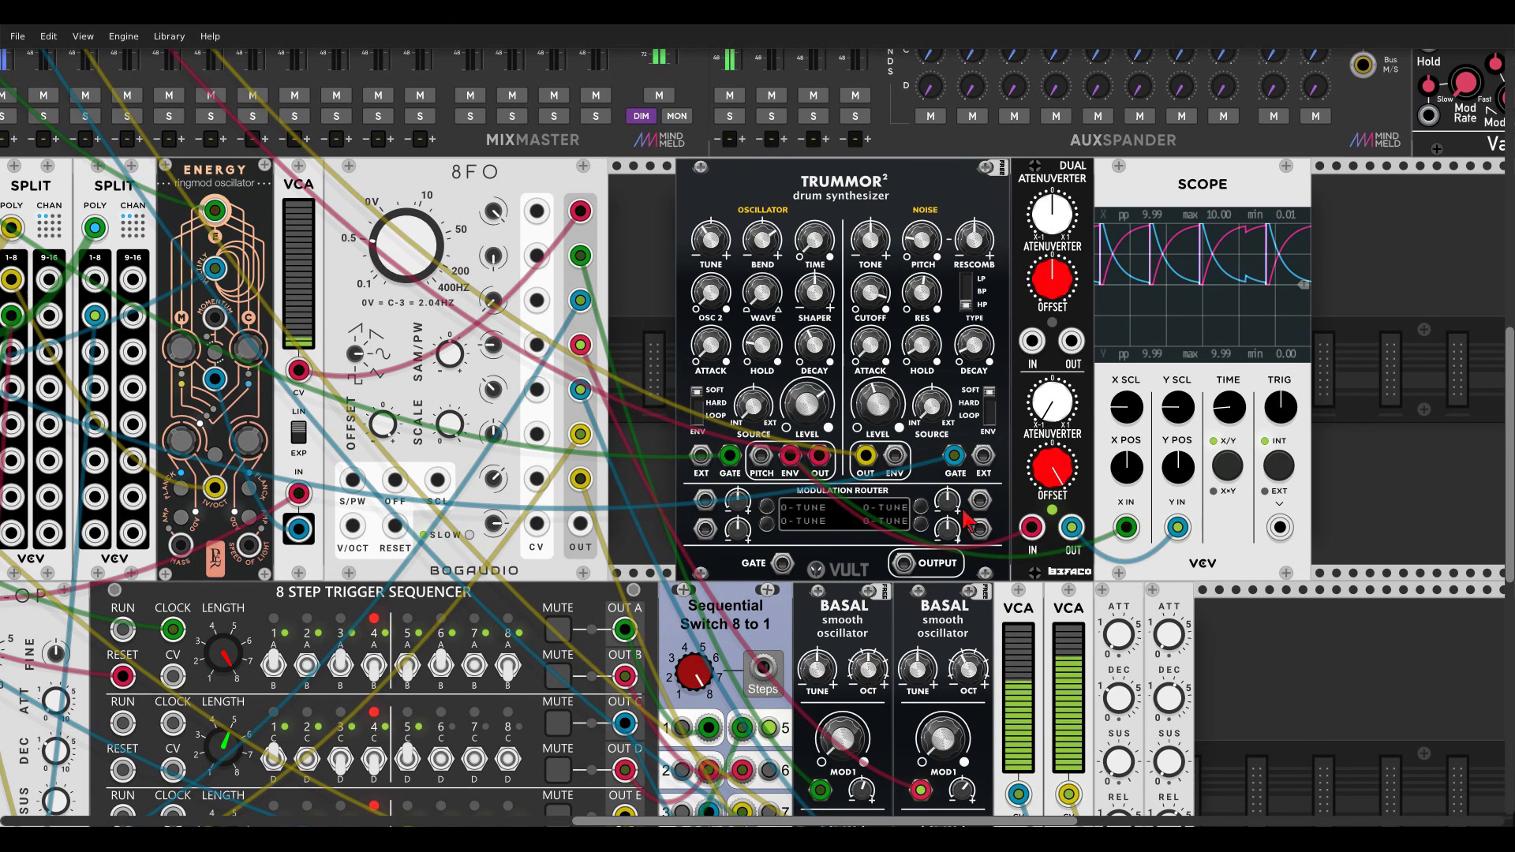
drag(979, 503, 1069, 524)
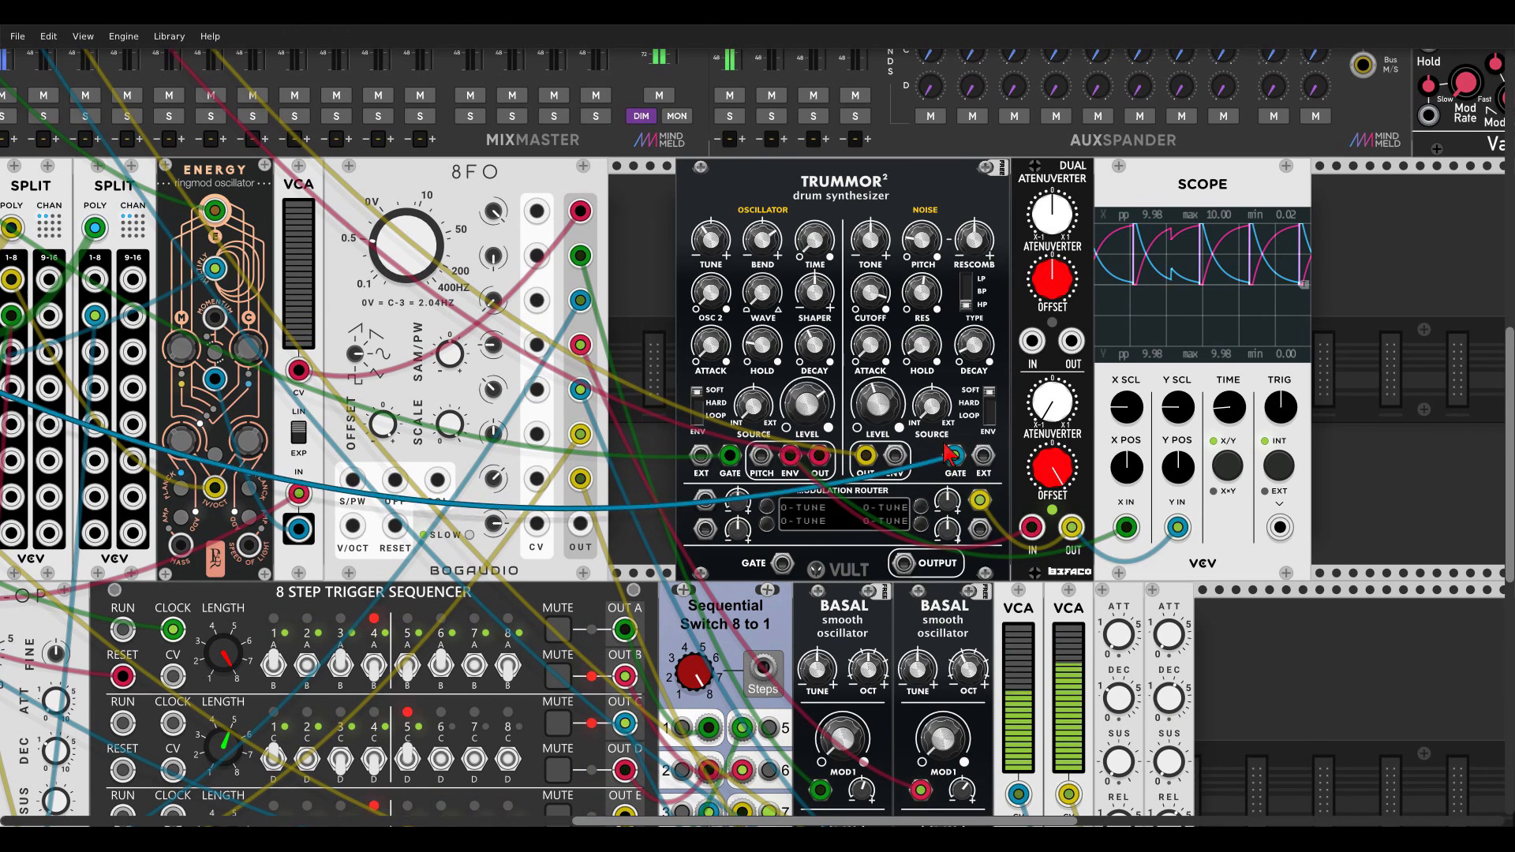
click(921, 506)
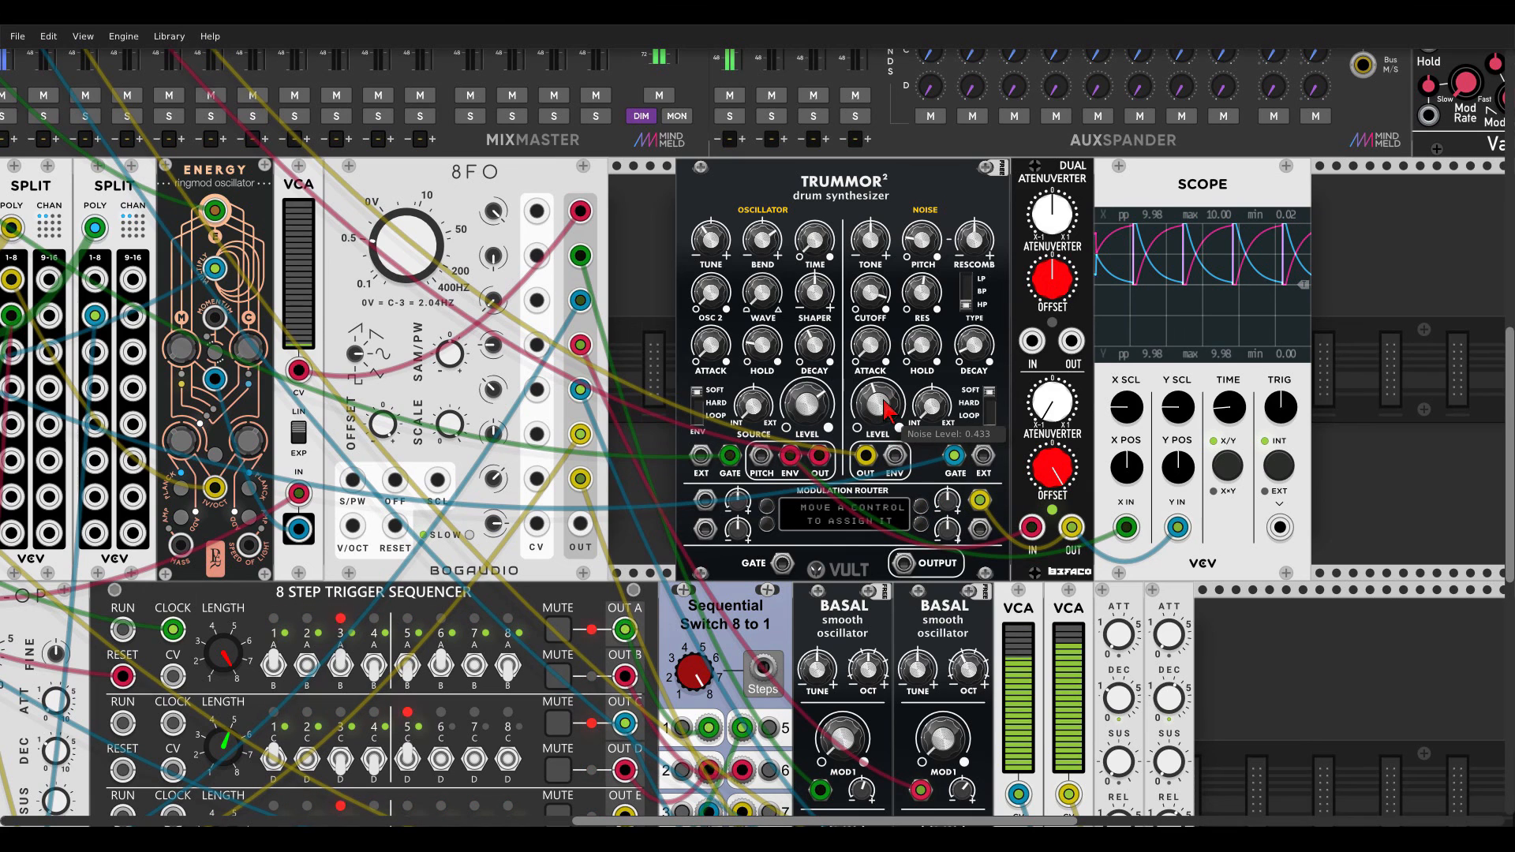
drag(885, 408, 885, 403)
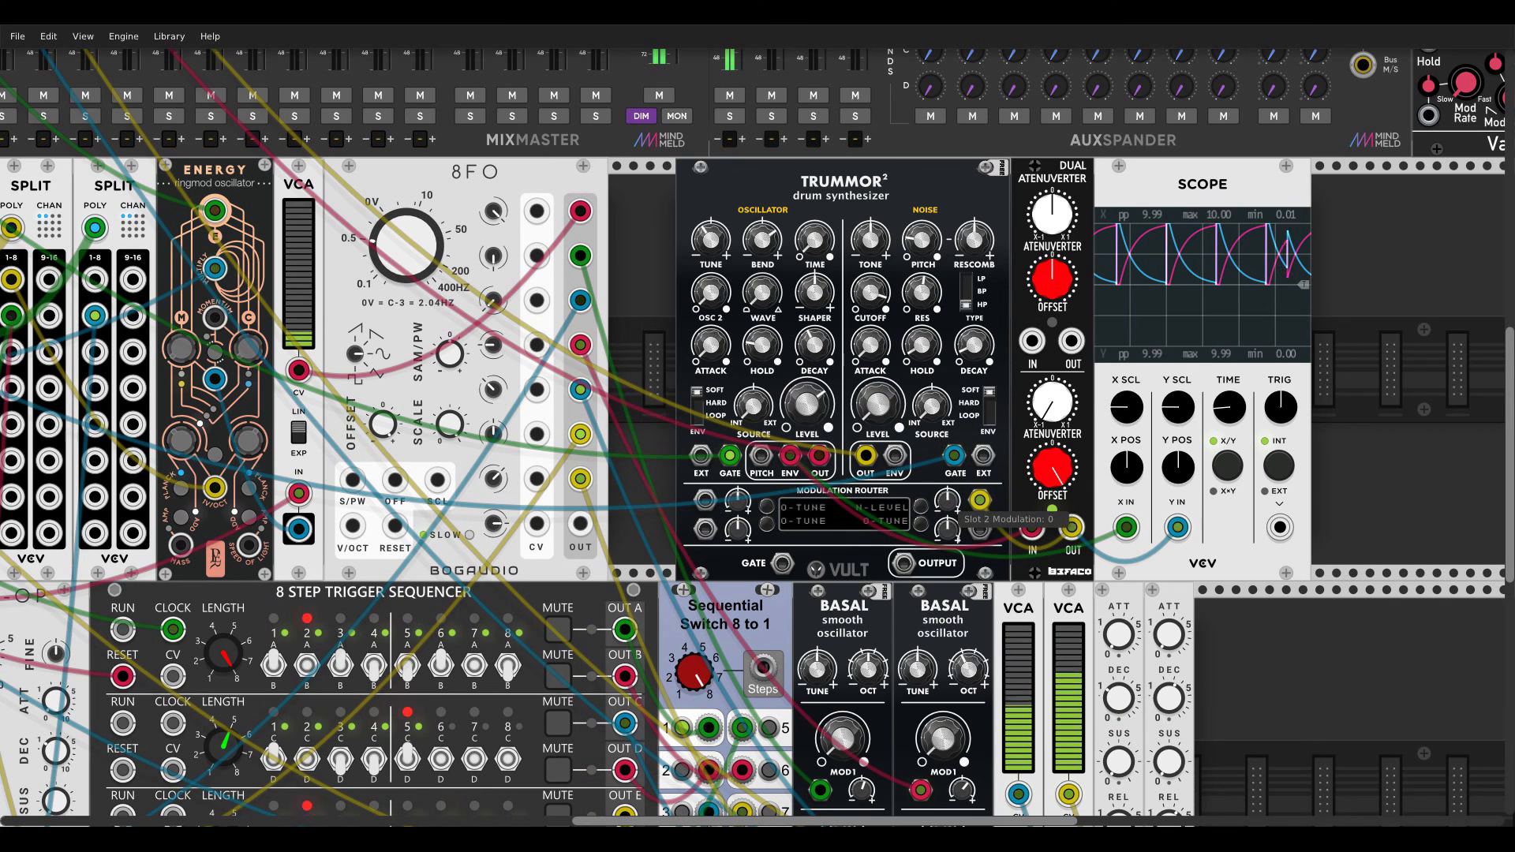
drag(947, 498, 945, 505)
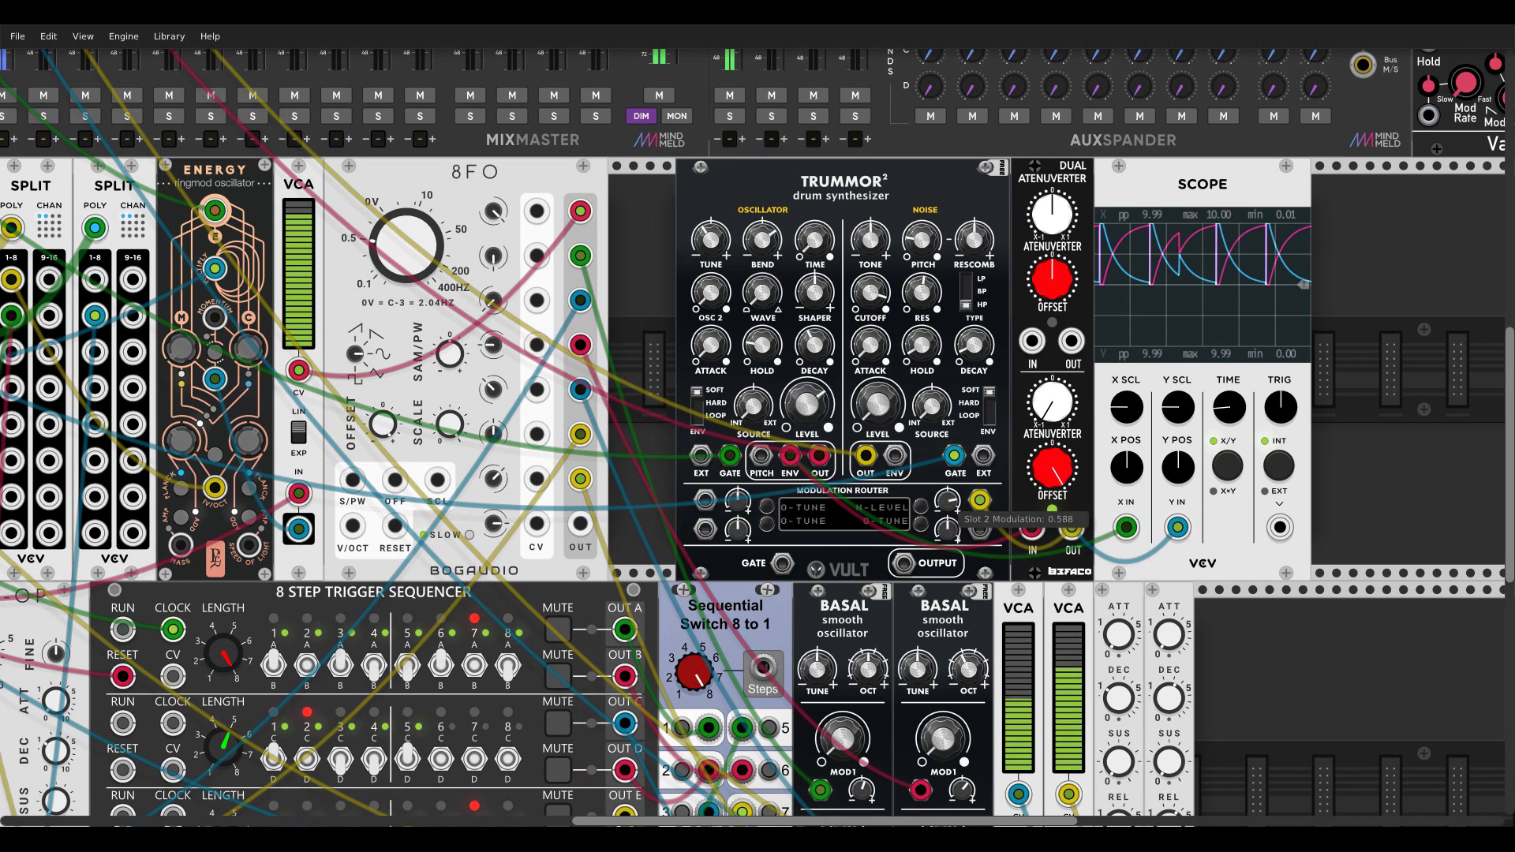
drag(978, 349, 977, 350)
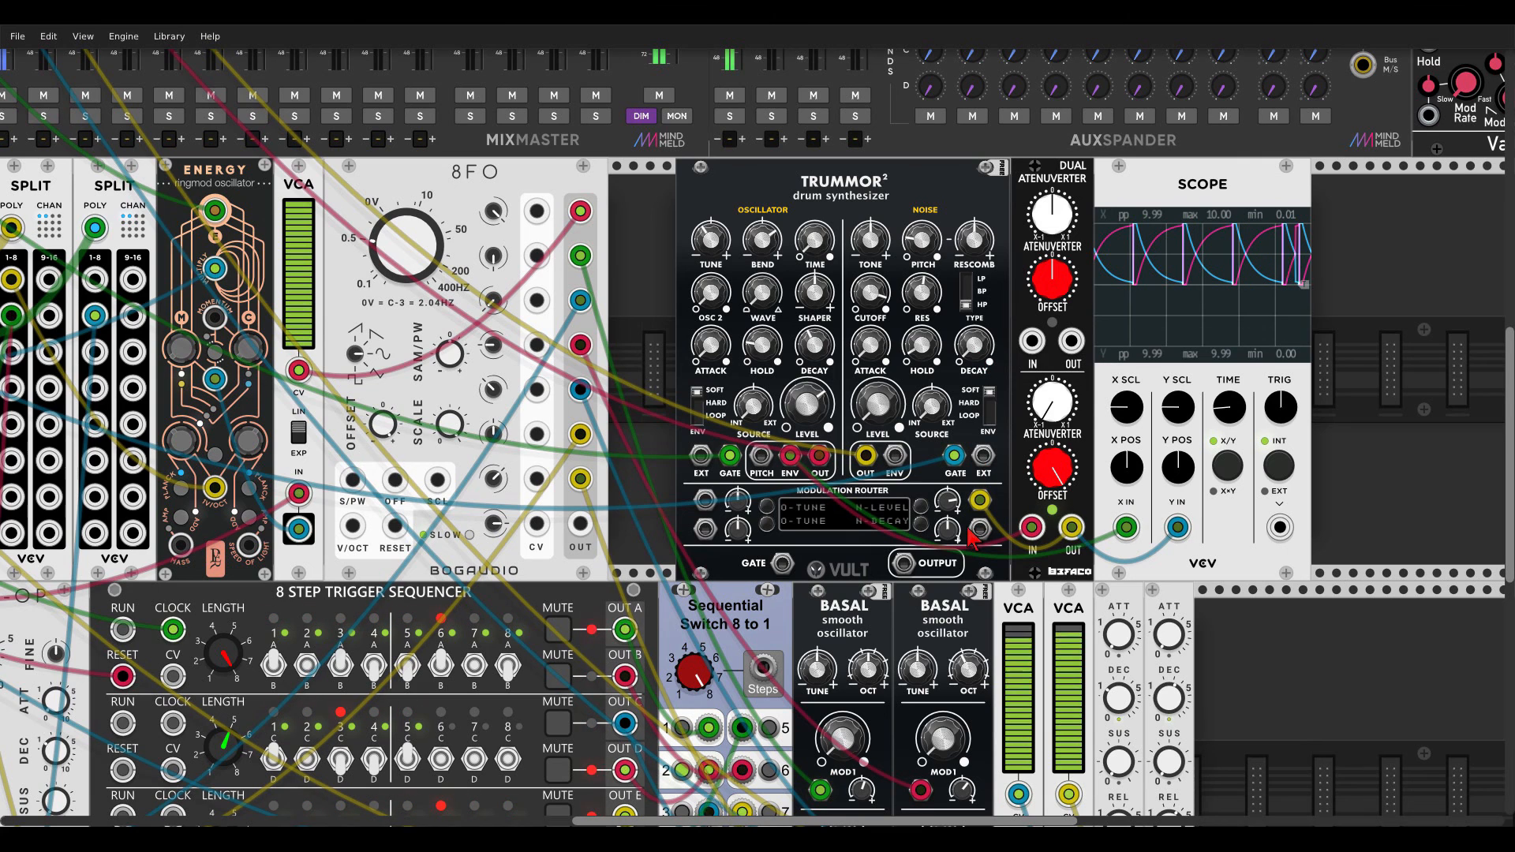
mouse_move(980, 529)
mouse_down()
mouse_move(1070, 530)
mouse_move(952, 525)
mouse_up()
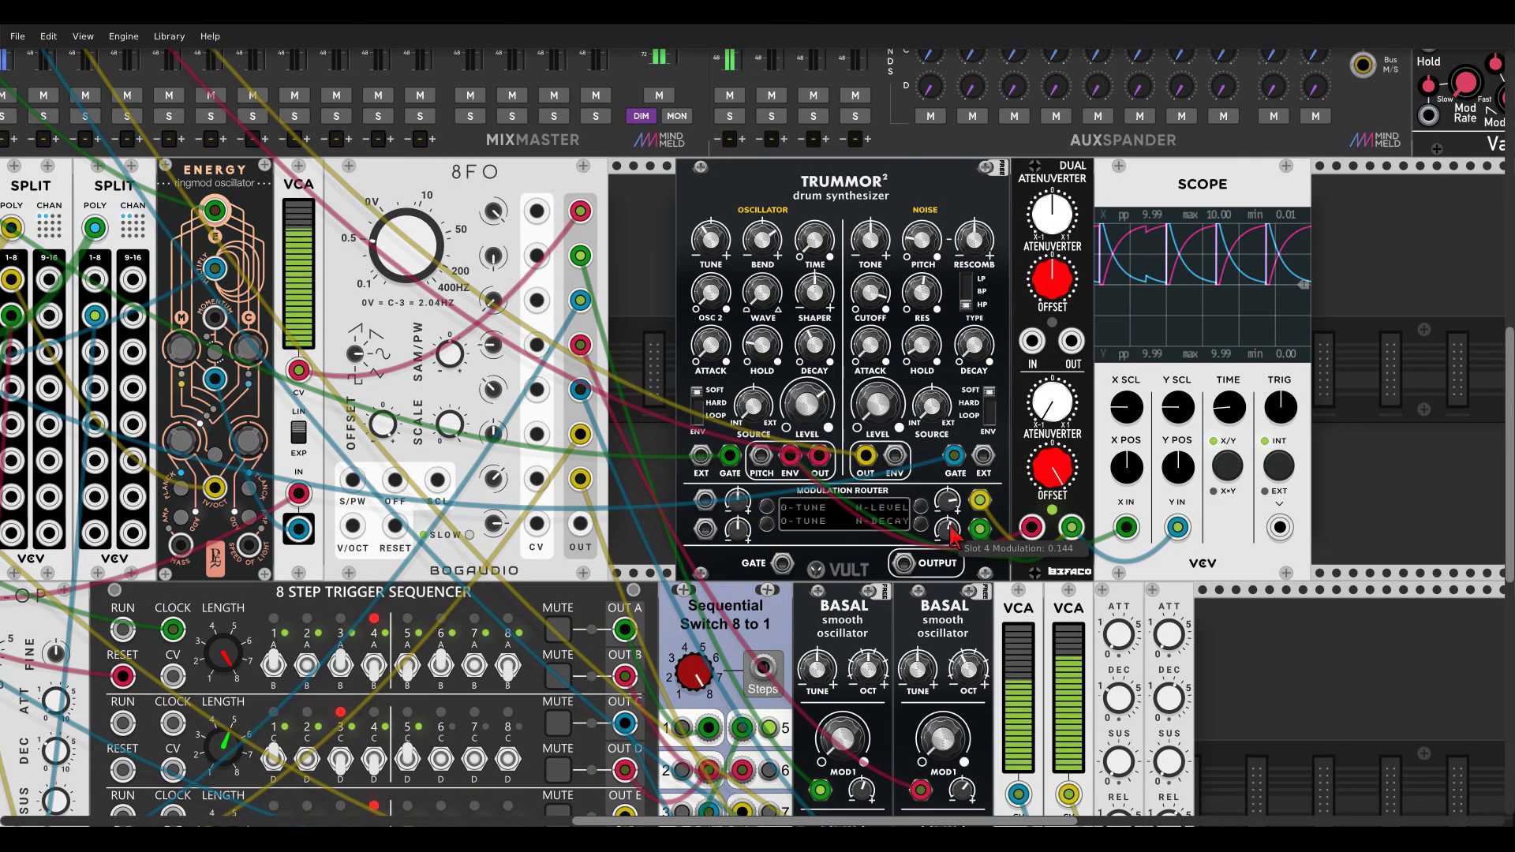
Step: Add a Bogaudio S&H between CLOCKED and MixMaster and set its normal range to +/-1V
scroll(803, 442, down, 5)
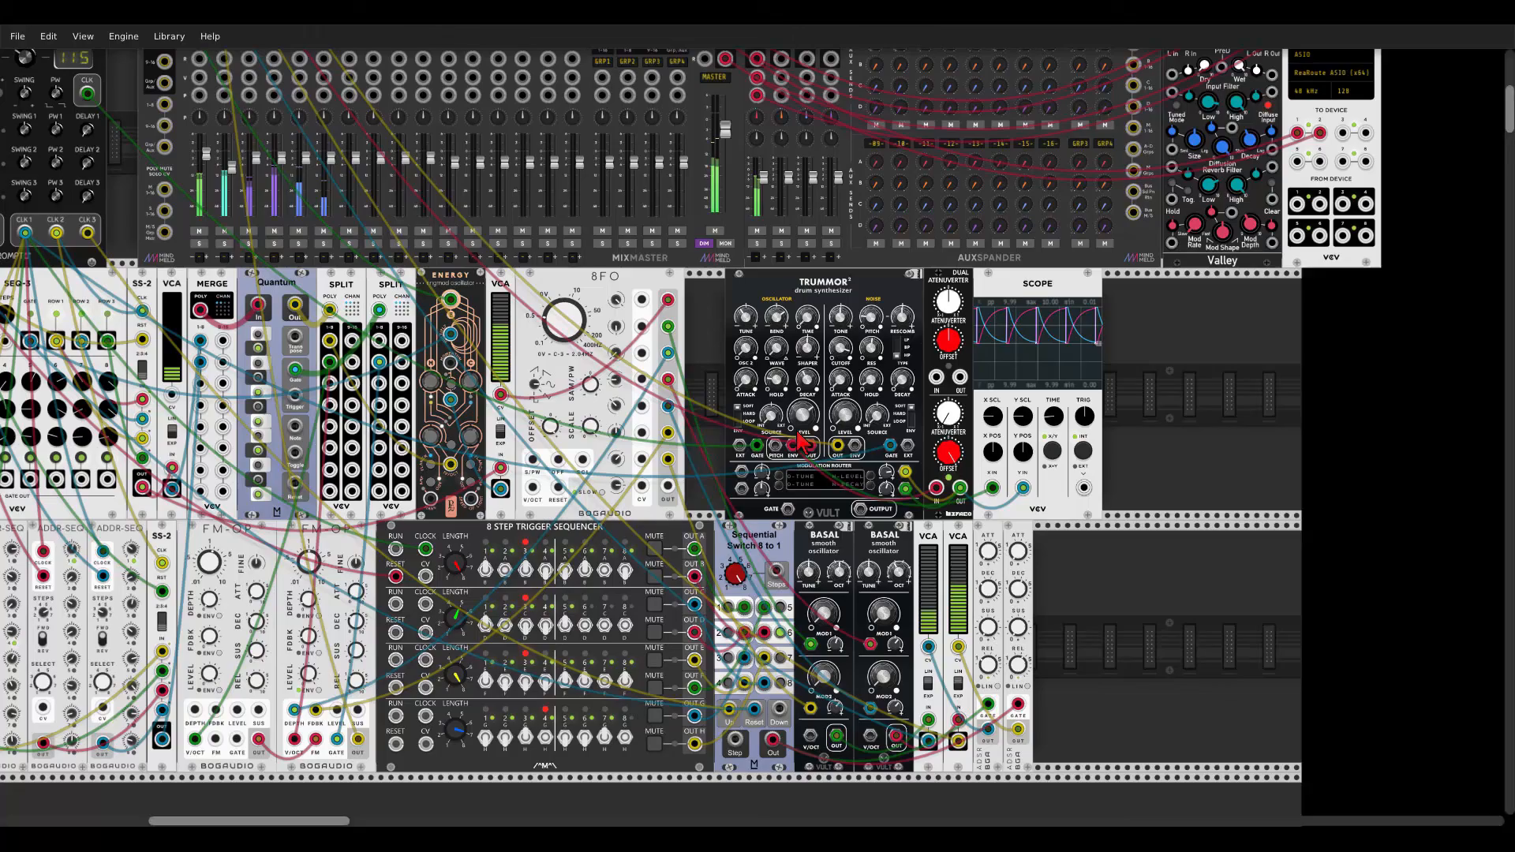
scroll(812, 359, up, 3)
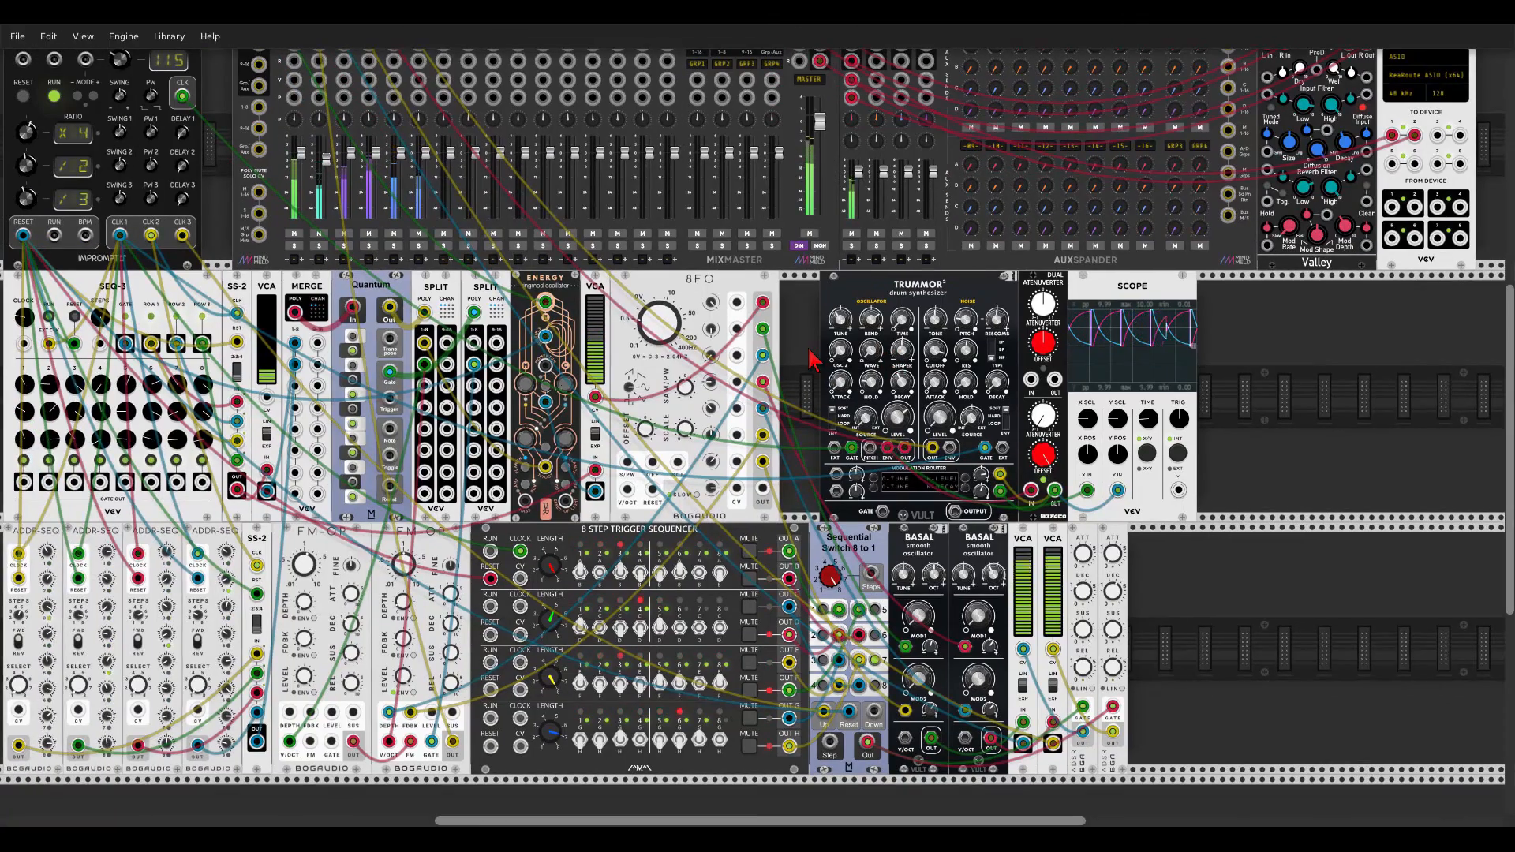
drag(815, 369, 992, 359)
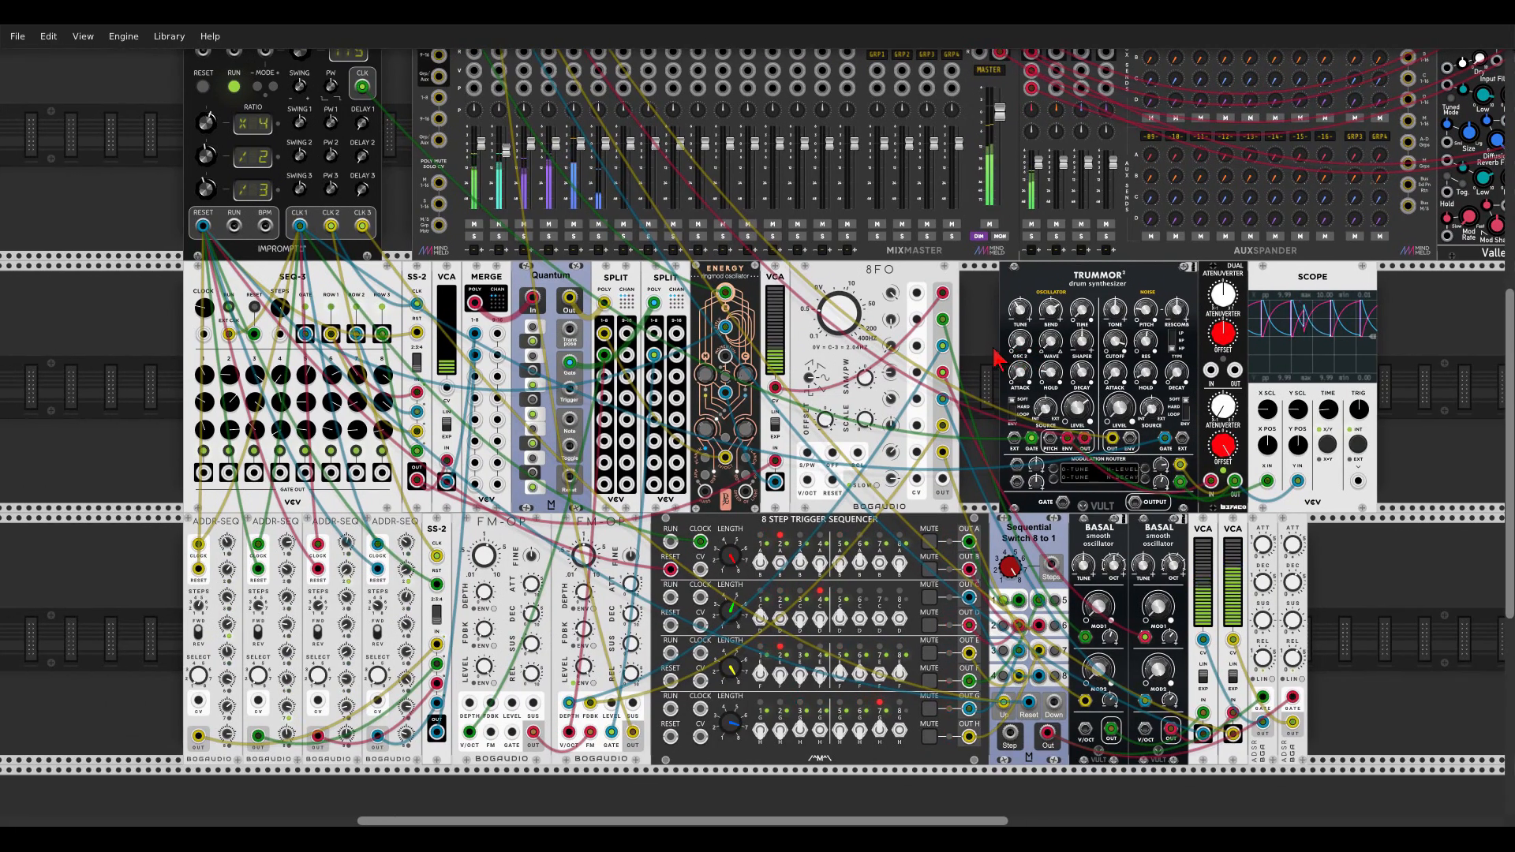
scroll(988, 348, up, 2)
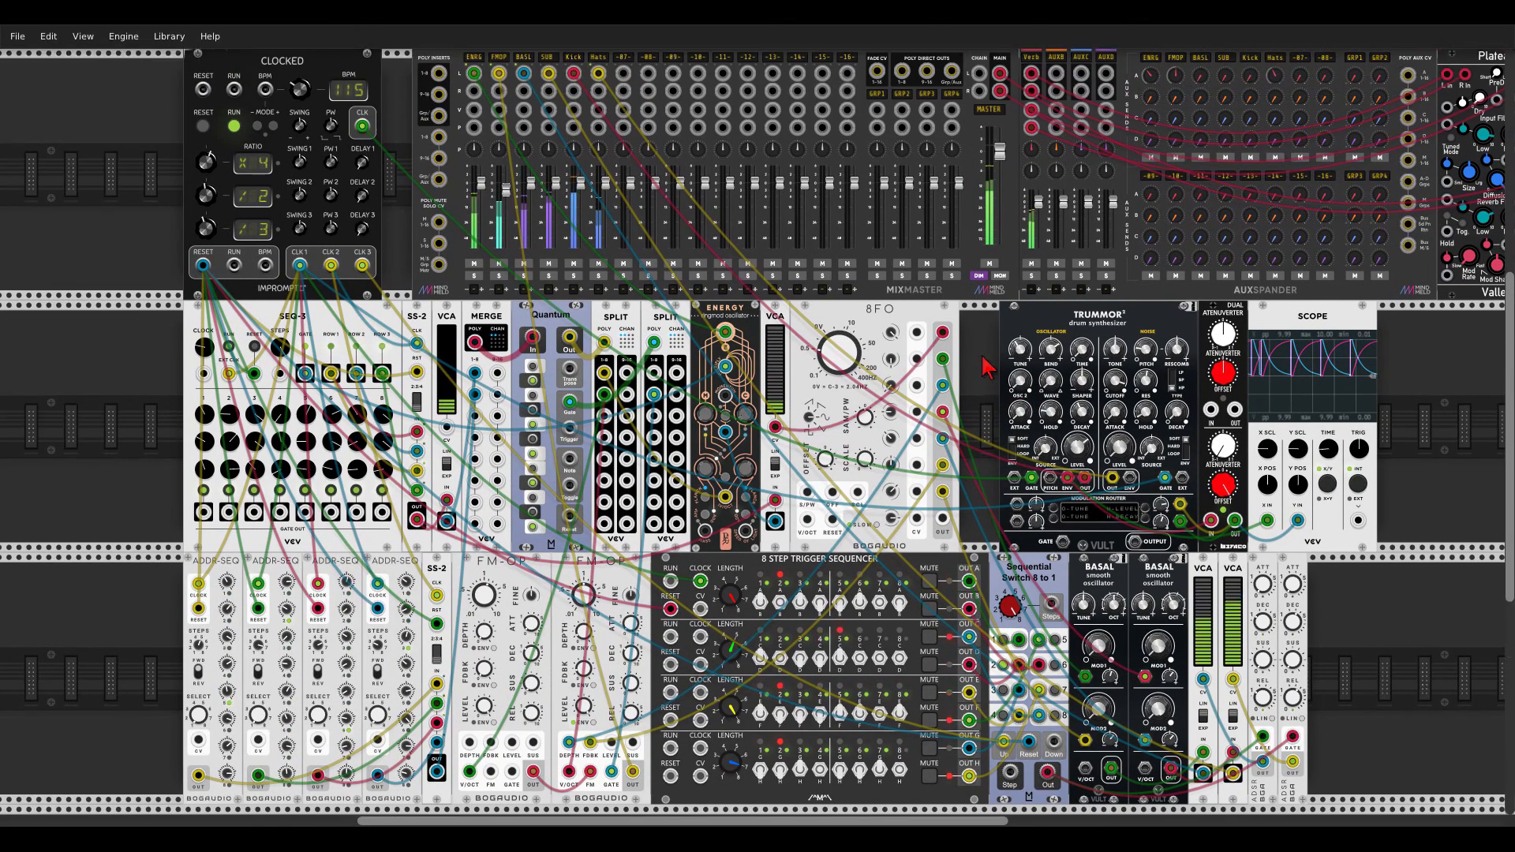
right_click(395, 163)
text(sample)
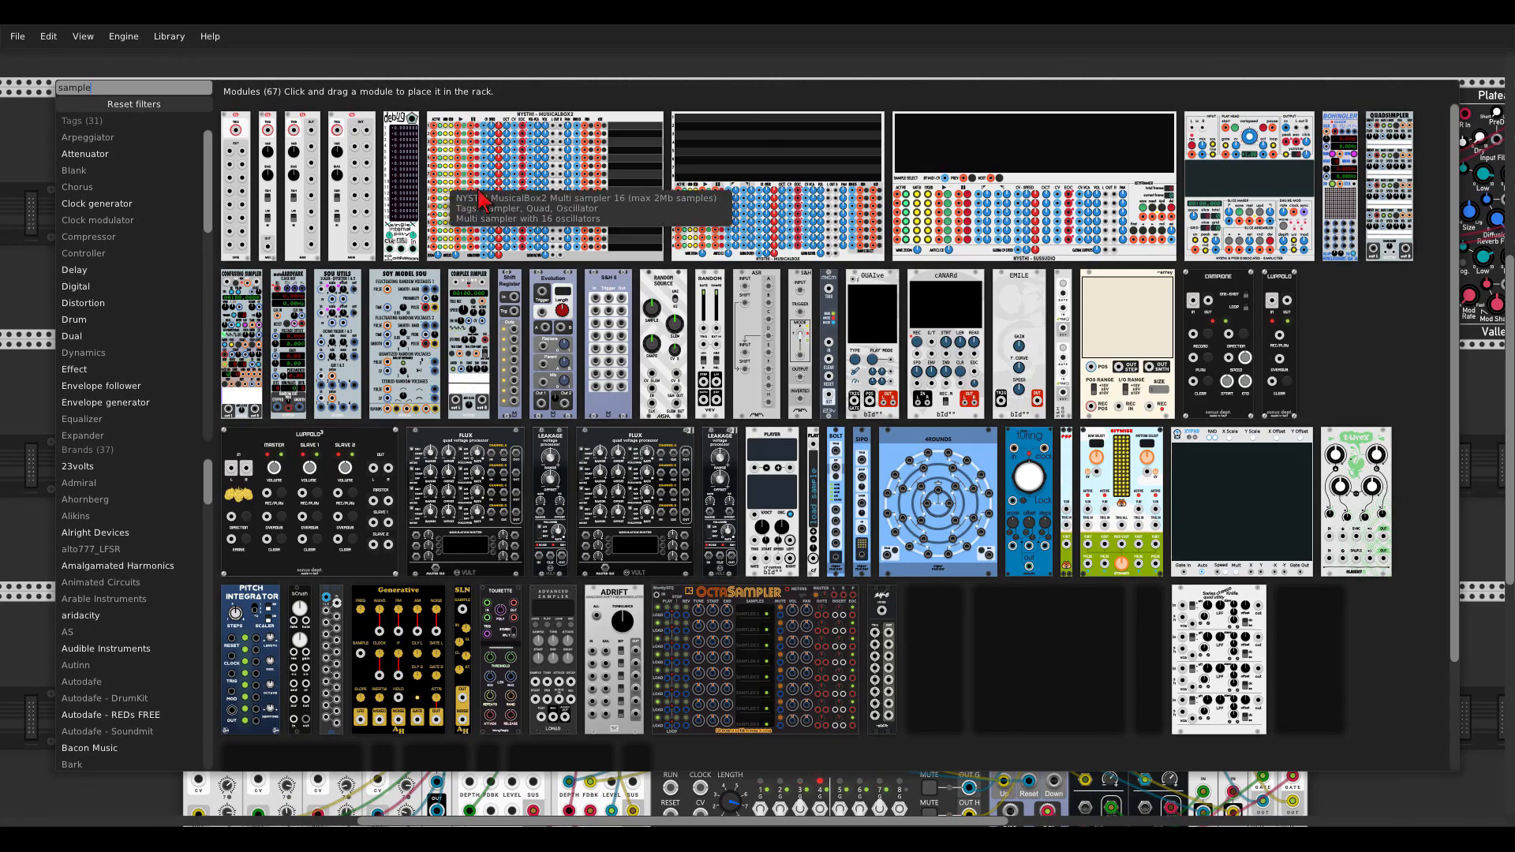
click(1062, 285)
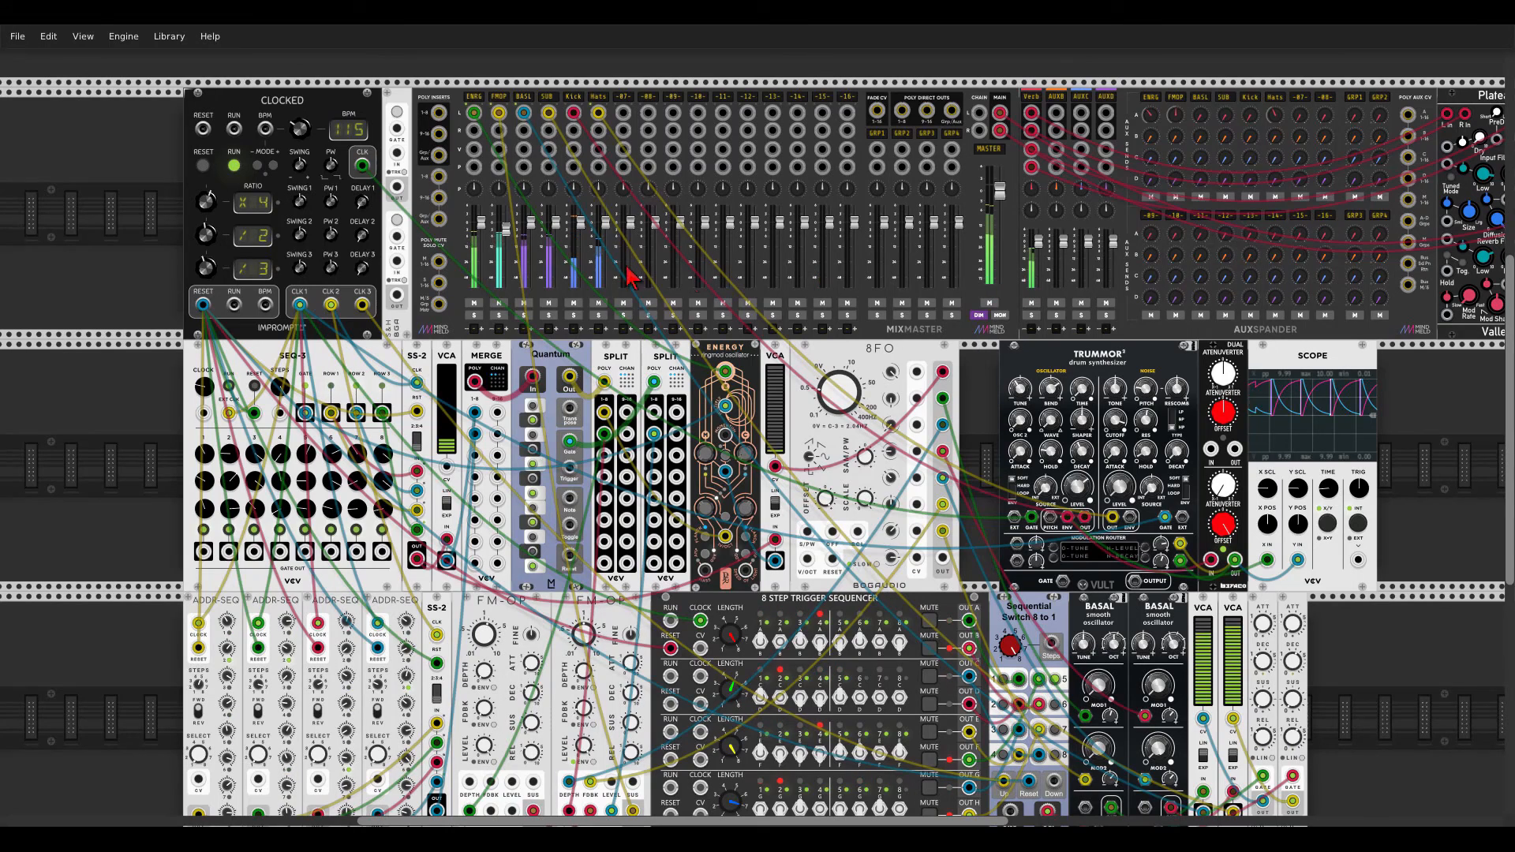
right_click(399, 101)
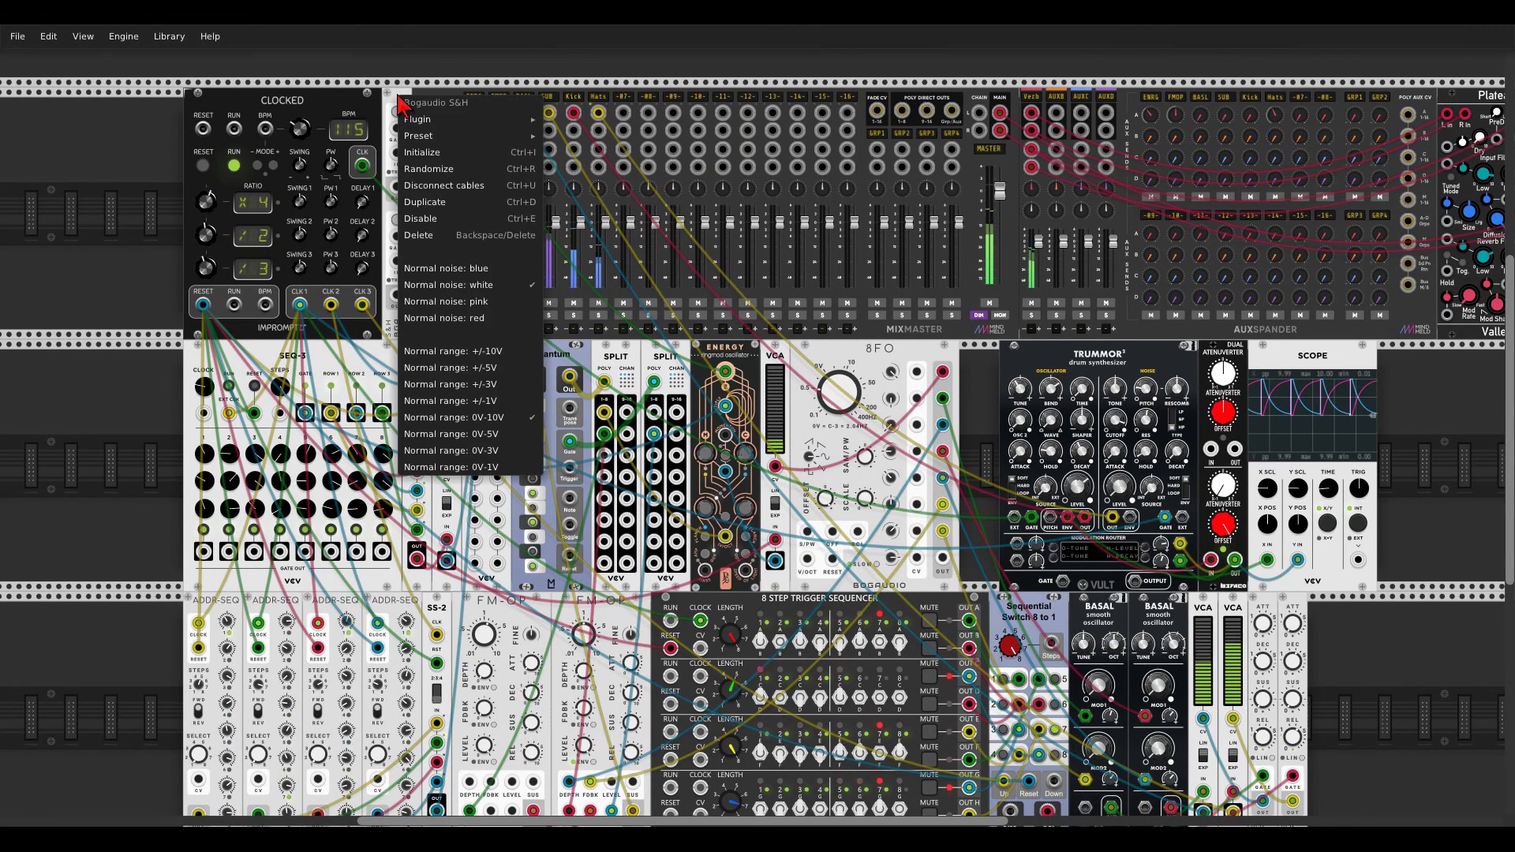
click(463, 401)
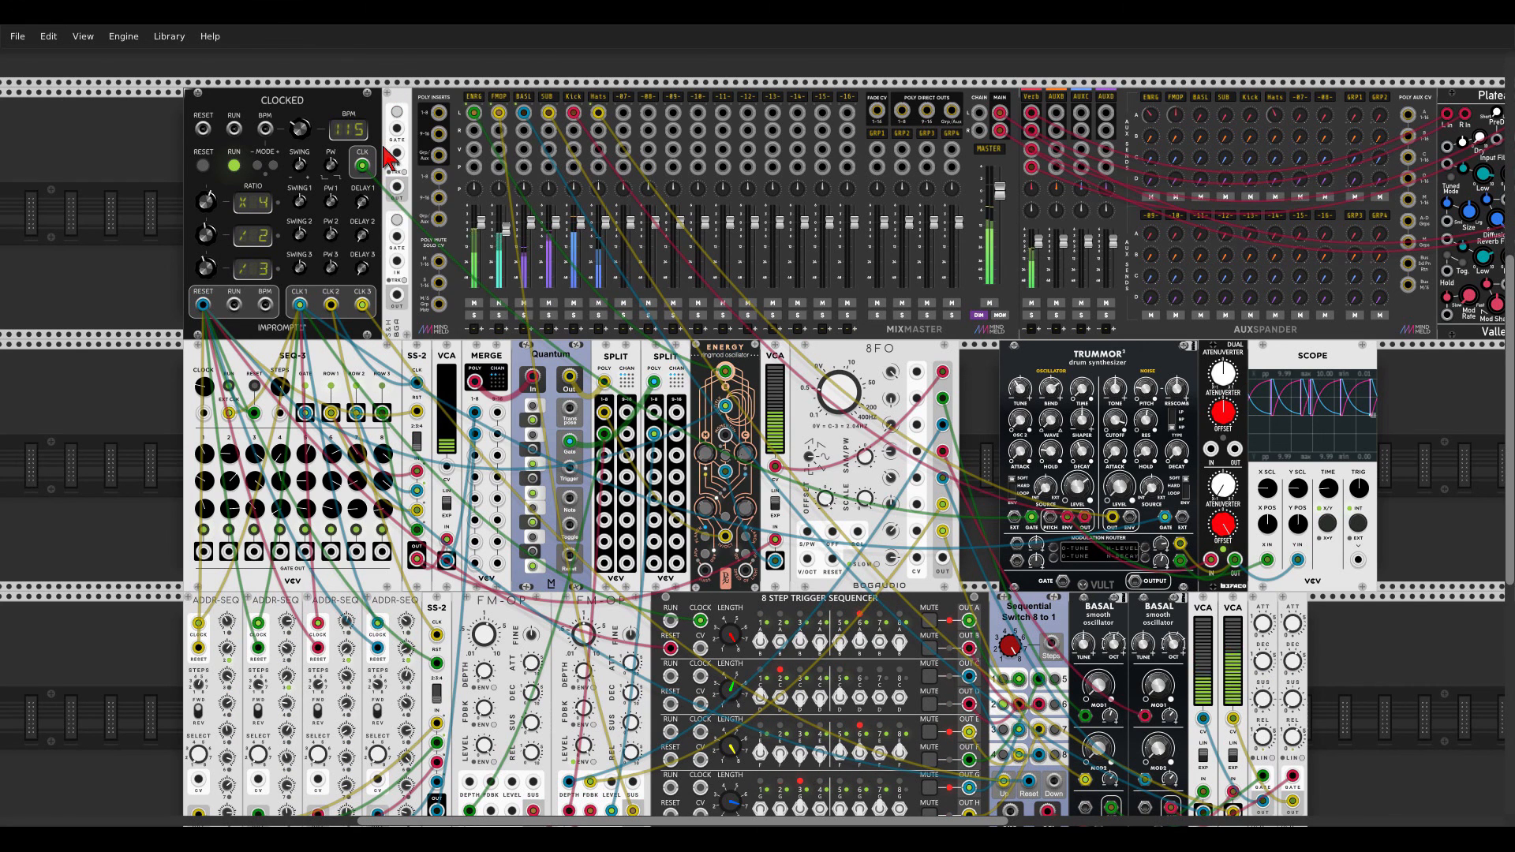
Step: Patch CLOCKED's CLK 1 into the S&H's first gate and its output into the pan CV input of MixMaster's Hats channel
drag(397, 130, 303, 306)
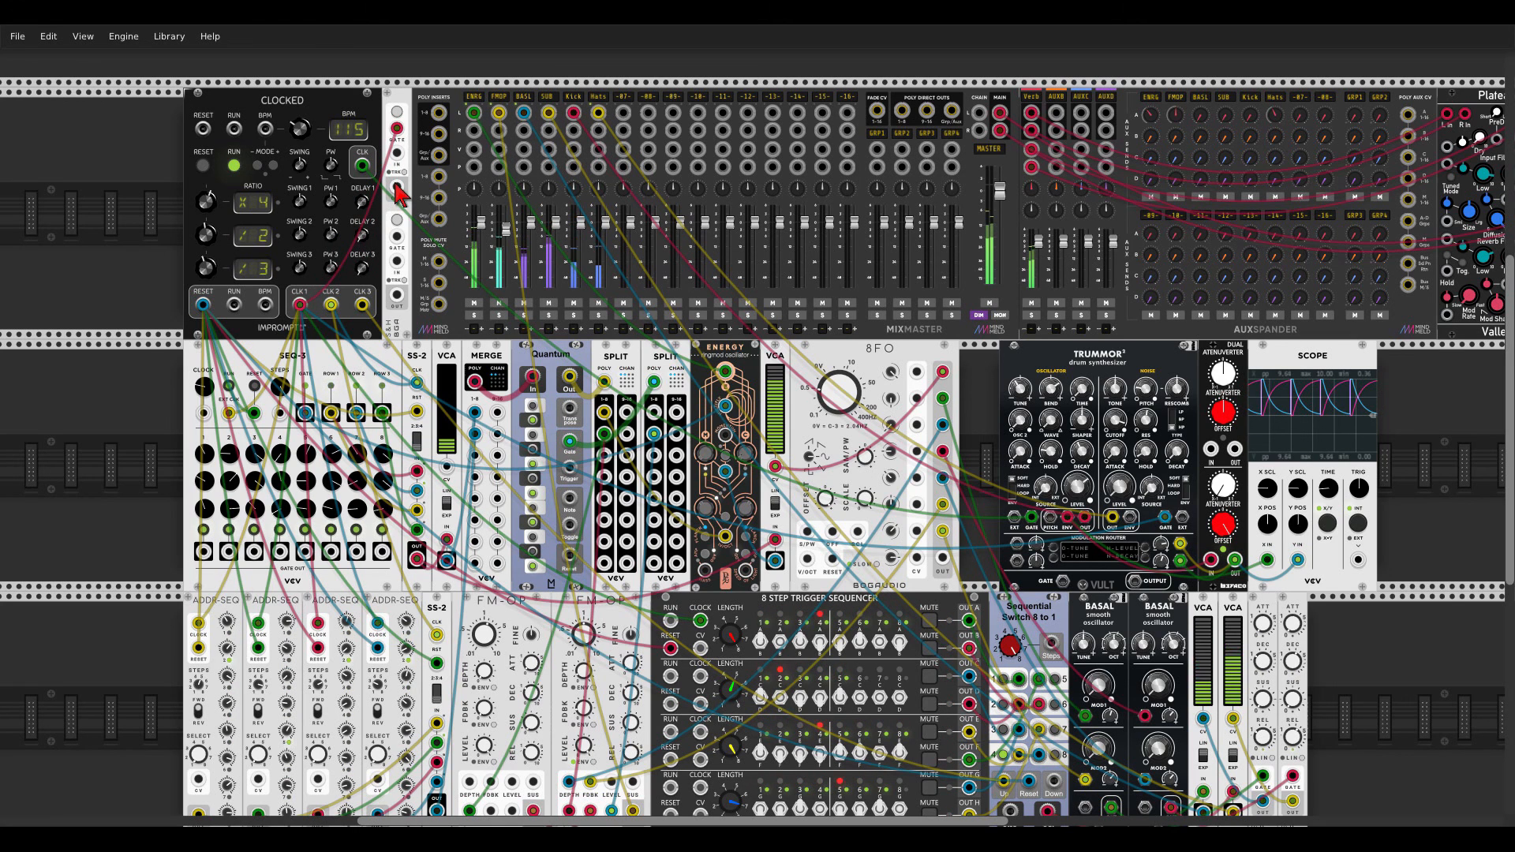
drag(396, 188, 598, 168)
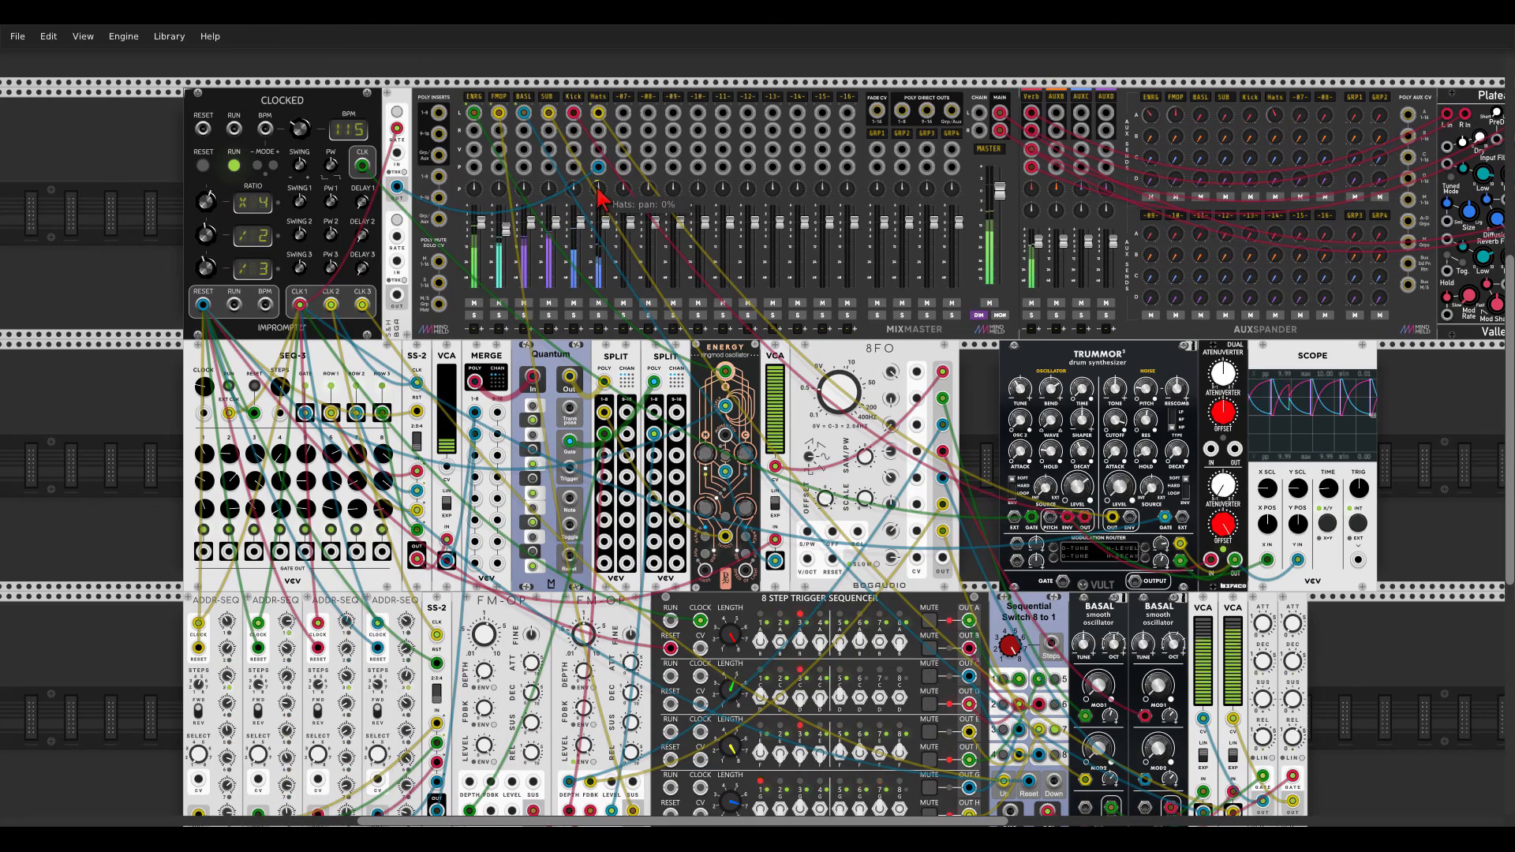
scroll(598, 175, up, 5)
scroll(597, 197, up, 1)
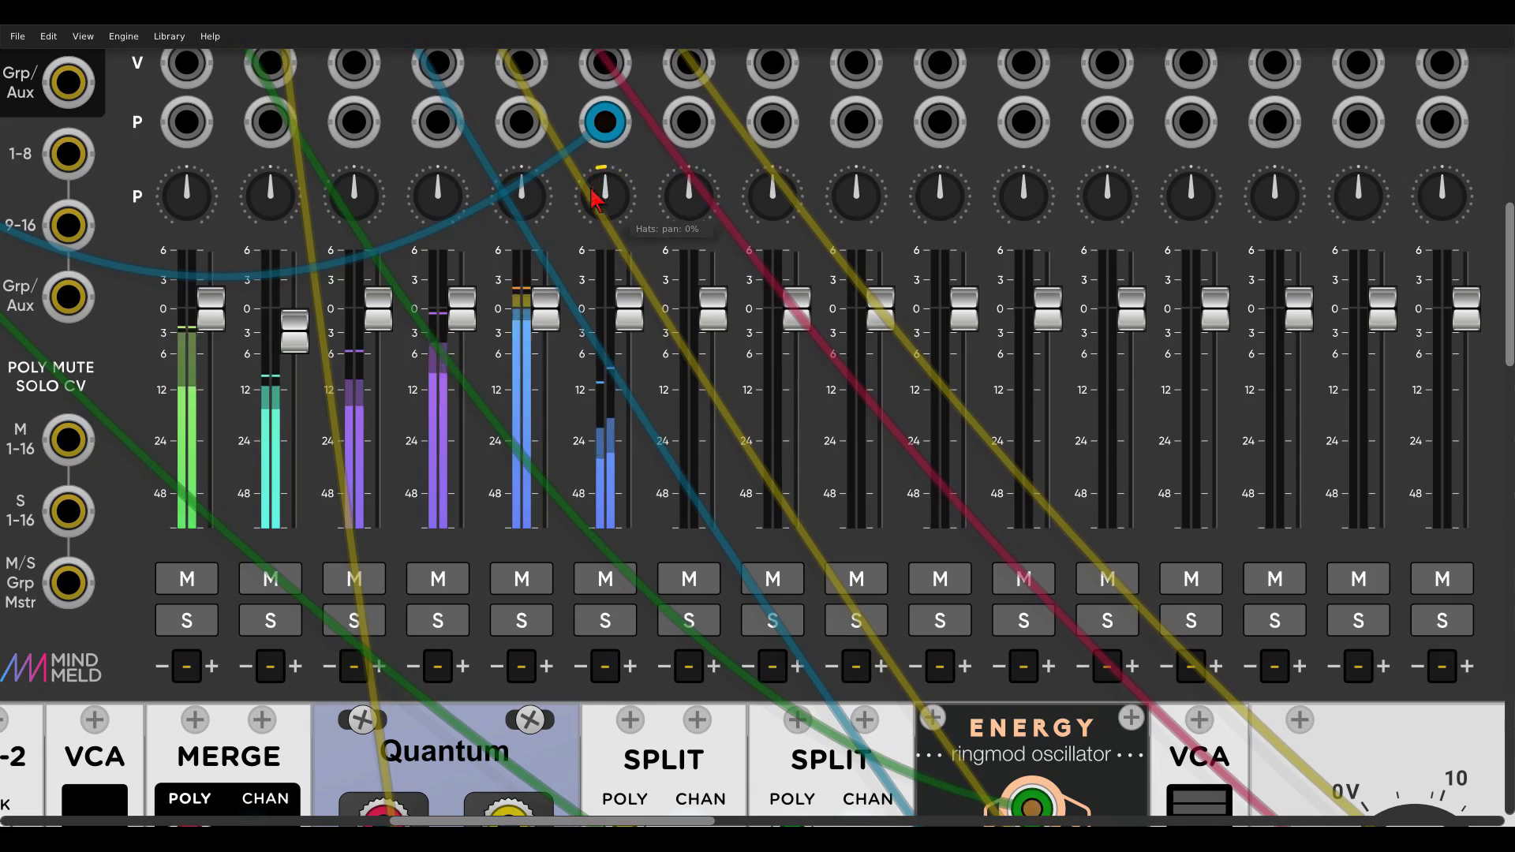
scroll(594, 189, down, 3)
scroll(597, 207, down, 3)
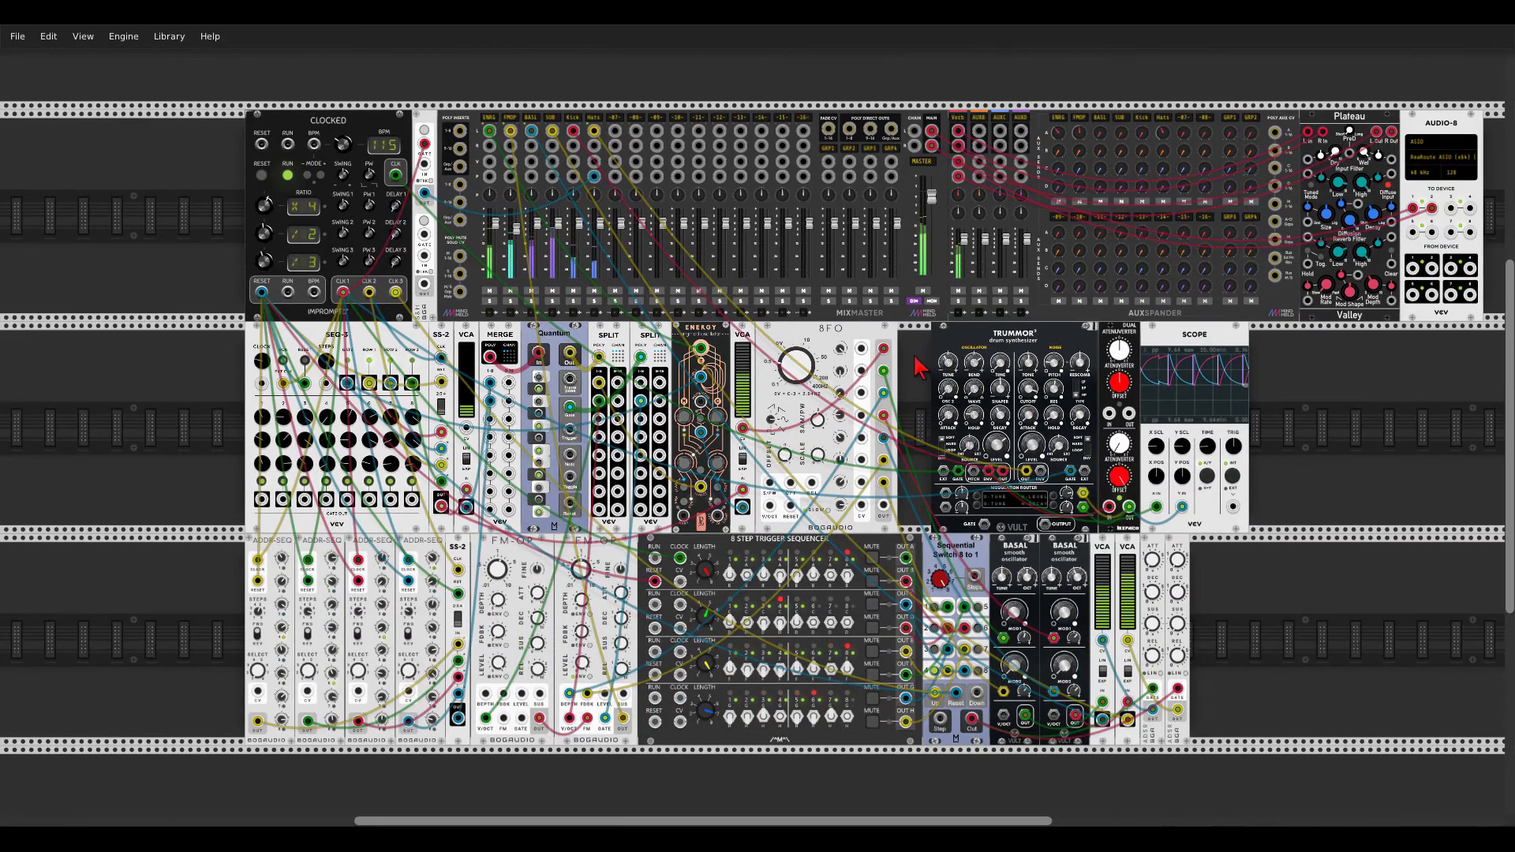
scroll(881, 366, right, 2)
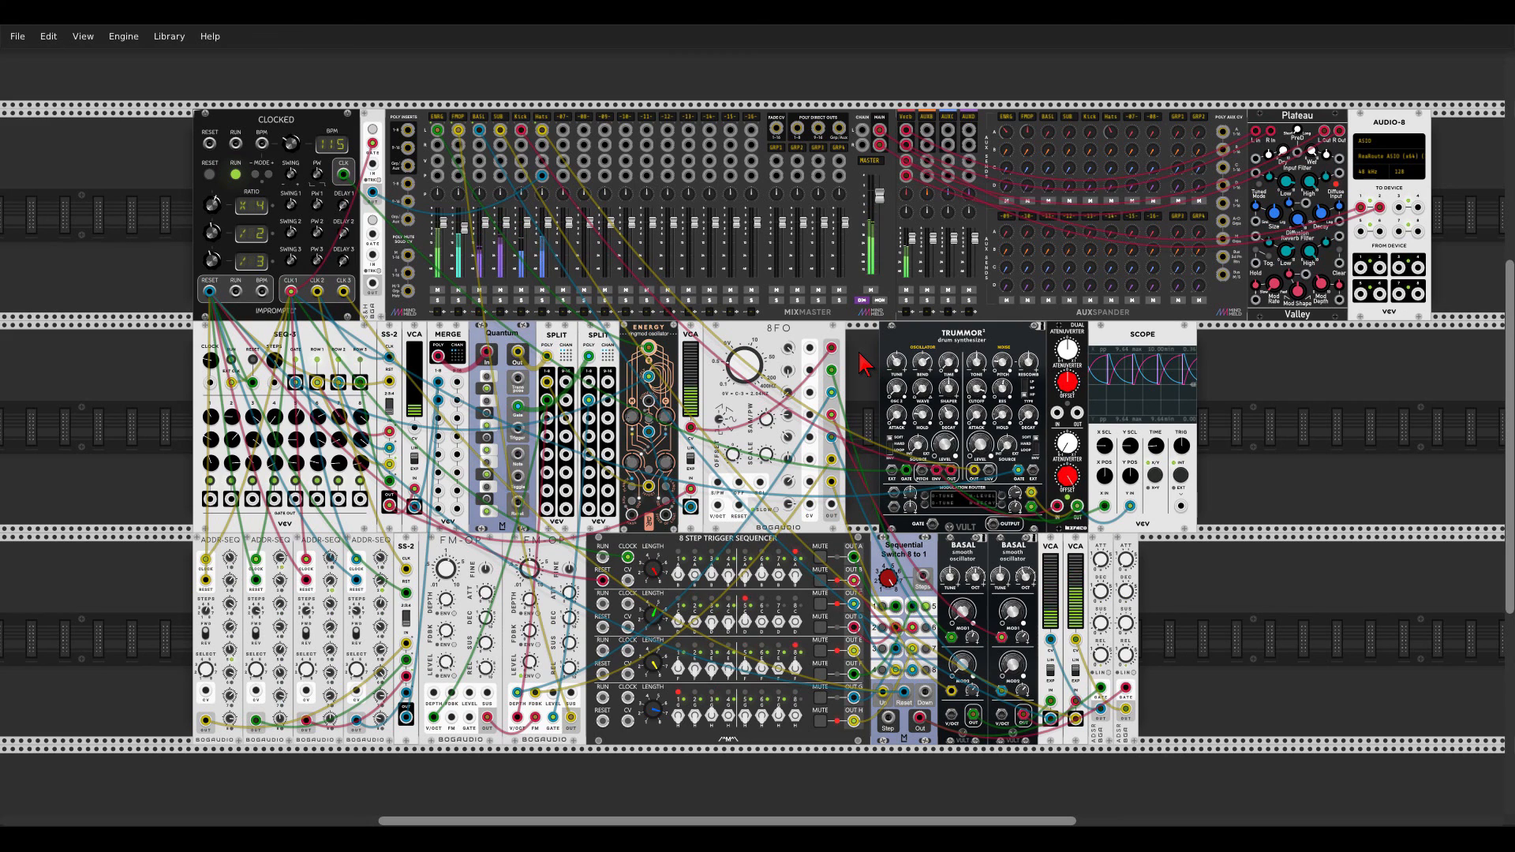